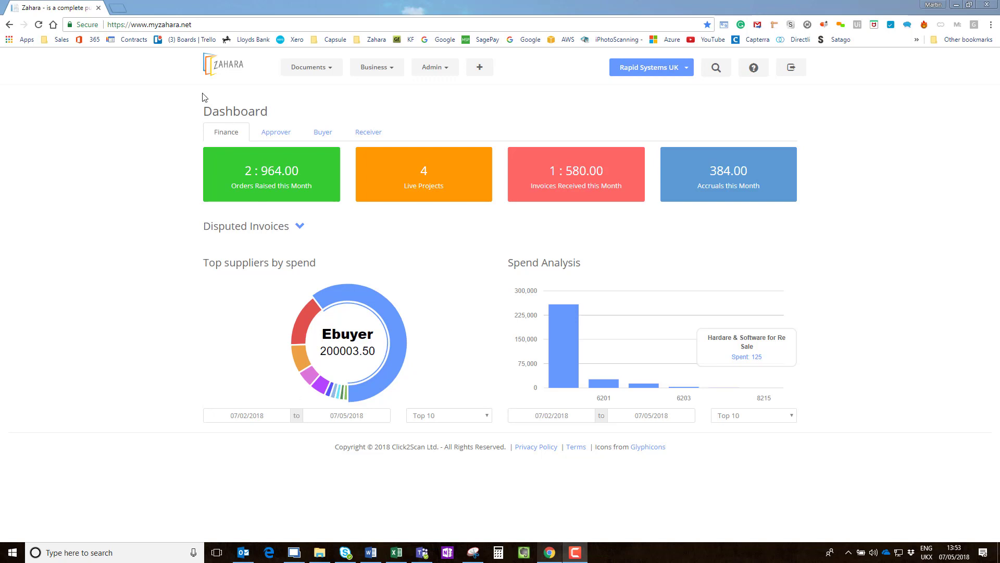
Step: View the Approver, Buyer and Receiver versions of the dashboard
left_click(277, 137)
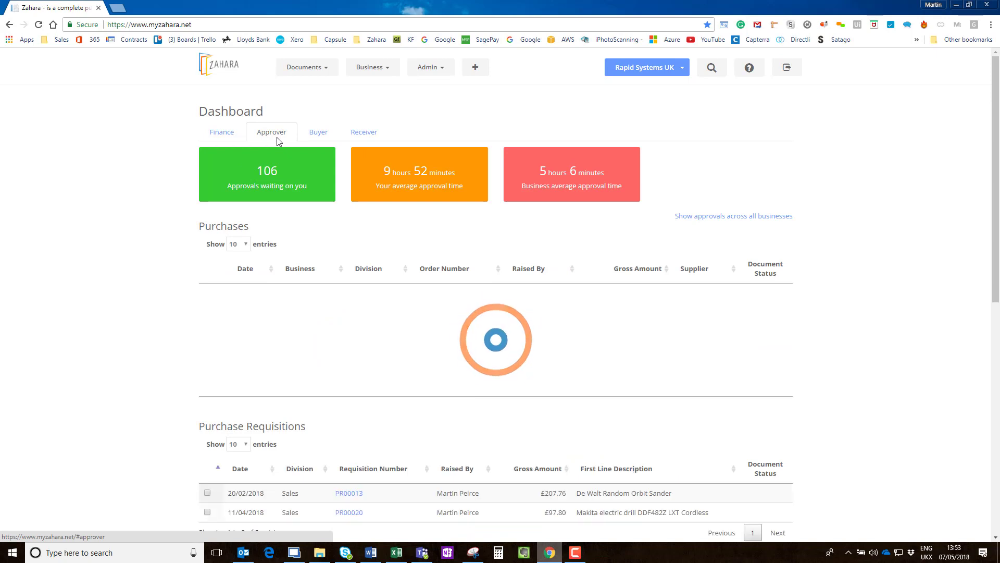
left_click(331, 134)
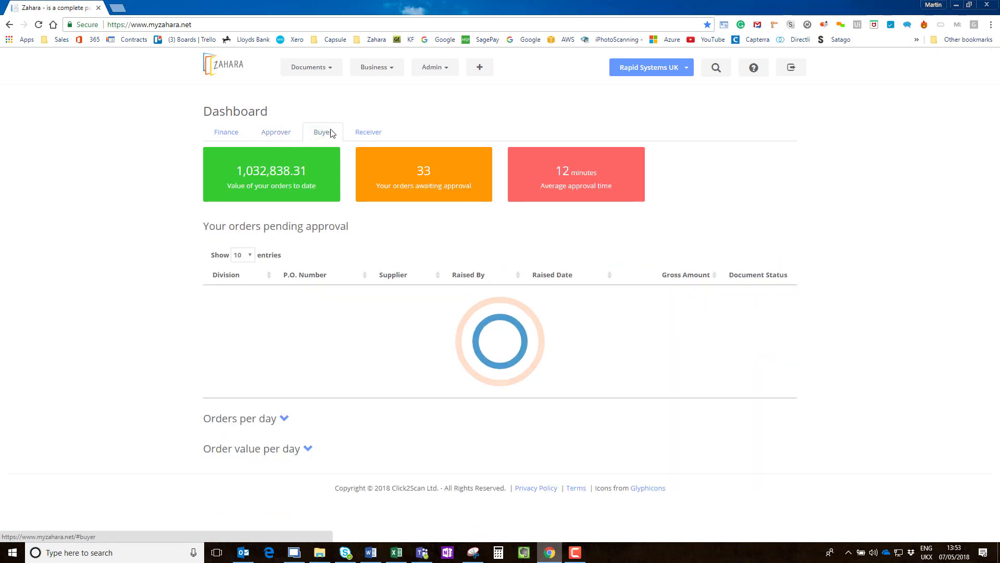
left_click(375, 137)
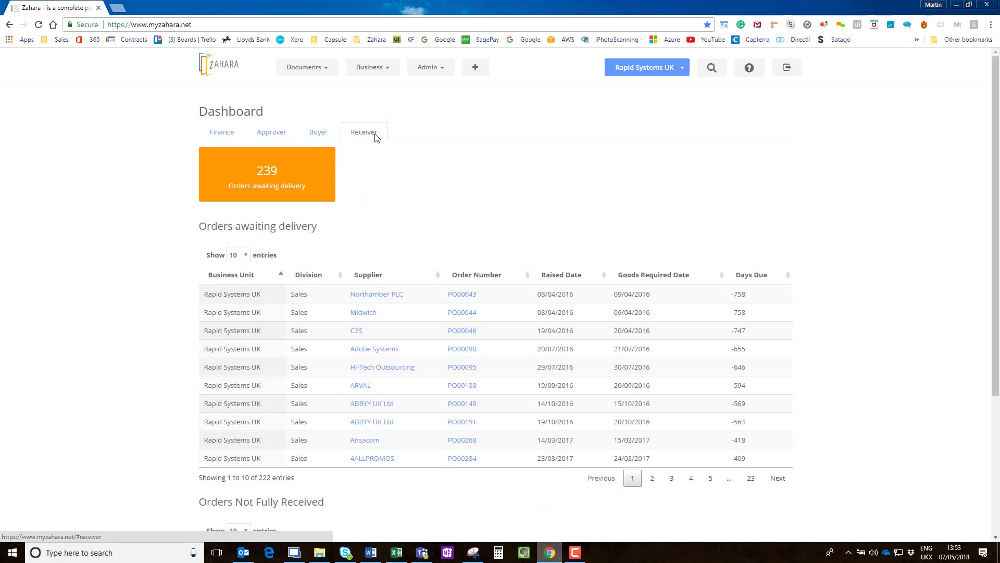
Step: Open the purchases list and check the workflow progress of the newest approved order, the amber pending order and the red rejected order
left_click(308, 70)
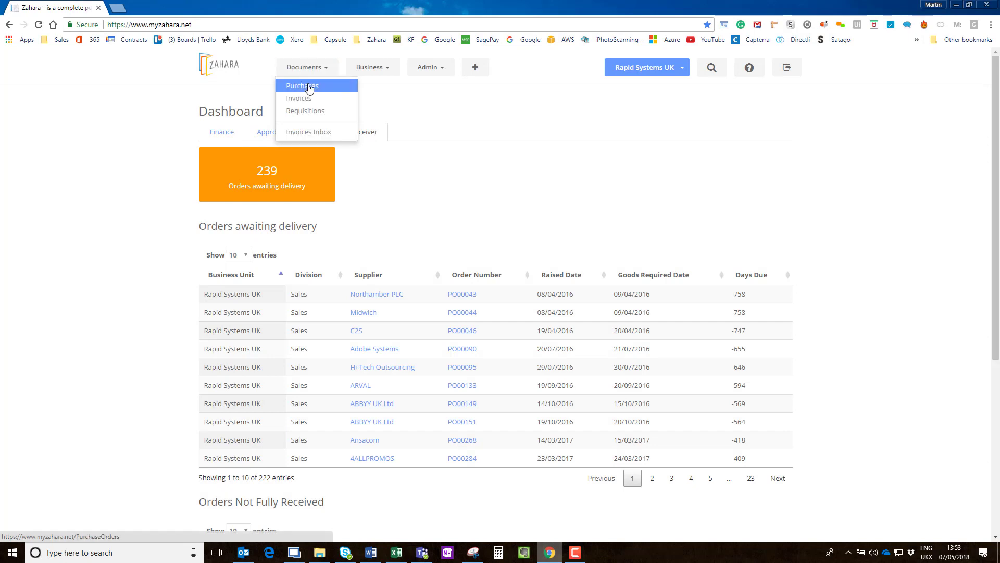
left_click(309, 88)
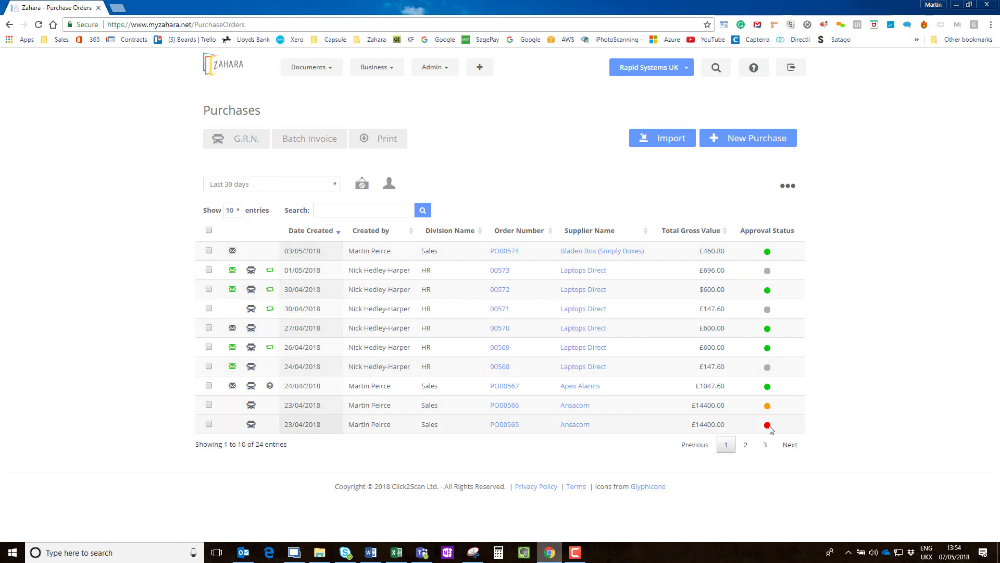
left_click(767, 252)
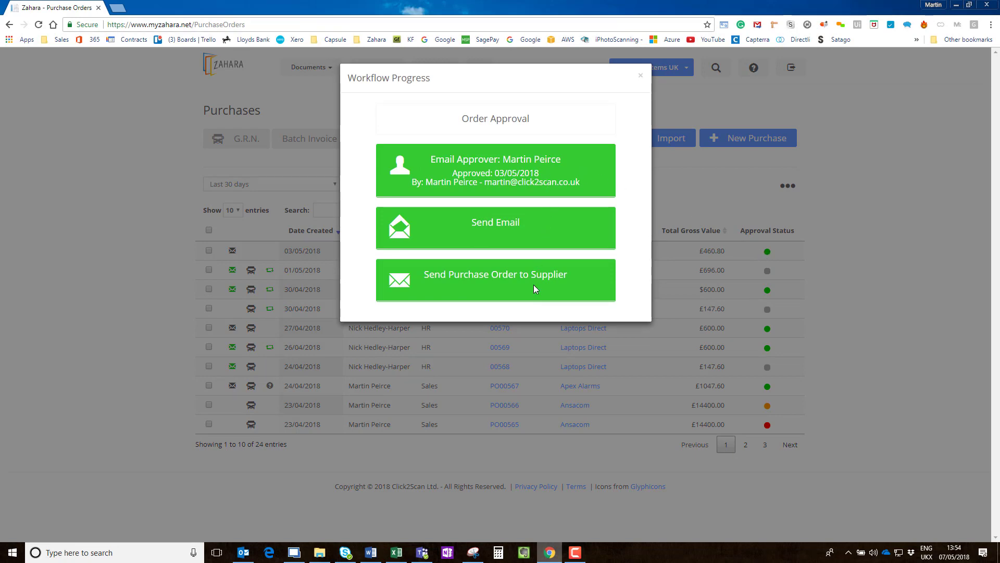
left_click(641, 76)
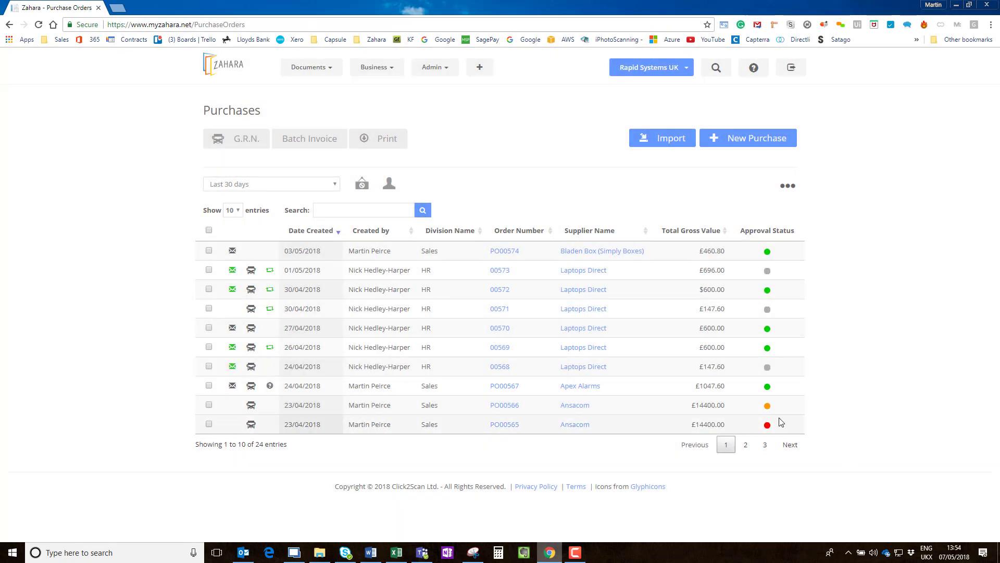
left_click(767, 406)
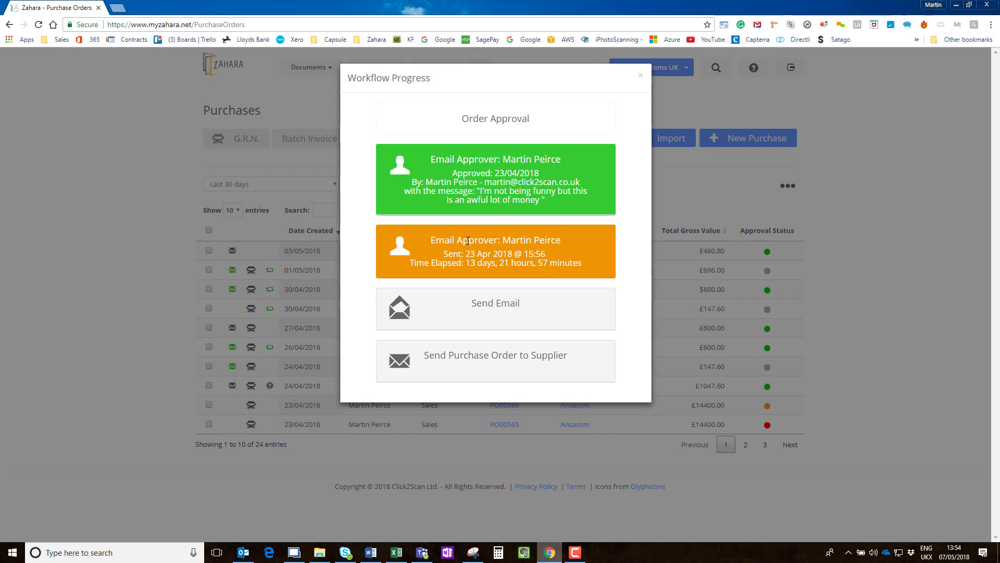
left_click(642, 73)
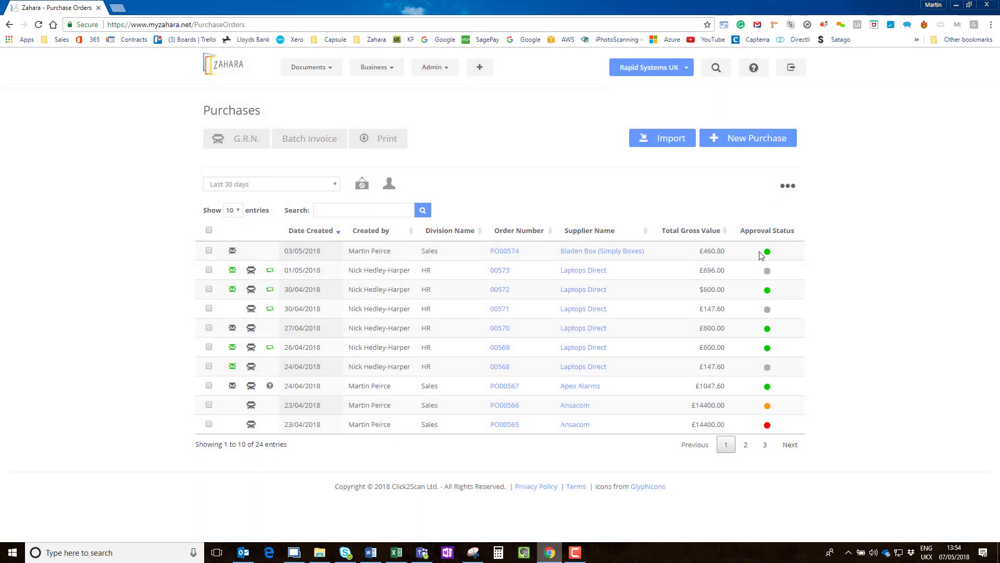
left_click(768, 425)
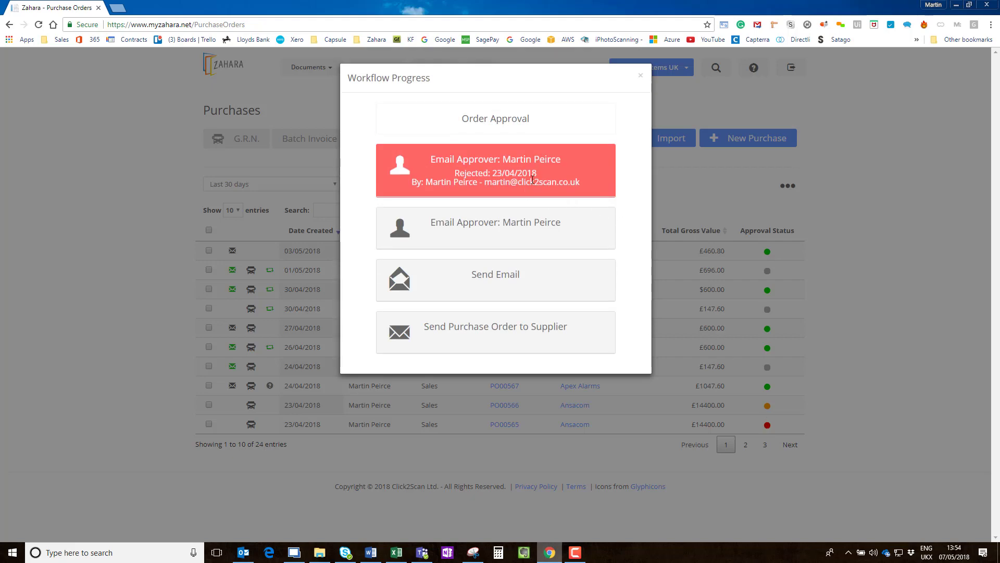
left_click(641, 76)
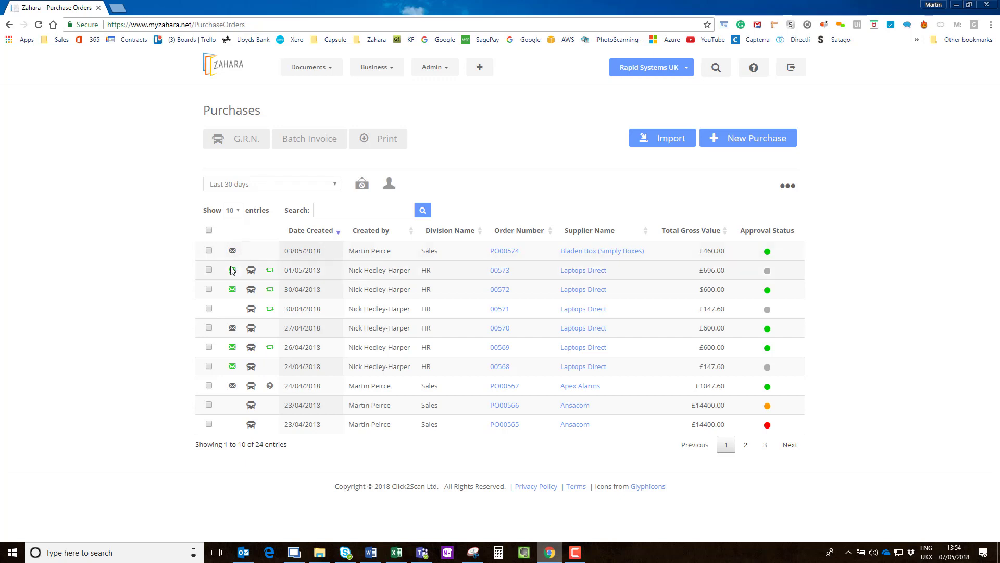
Step: Open the newest purchase order, for Bladen Box (Simply Boxes), and review its details and document history
mouse_move(232, 270)
left_click(505, 253)
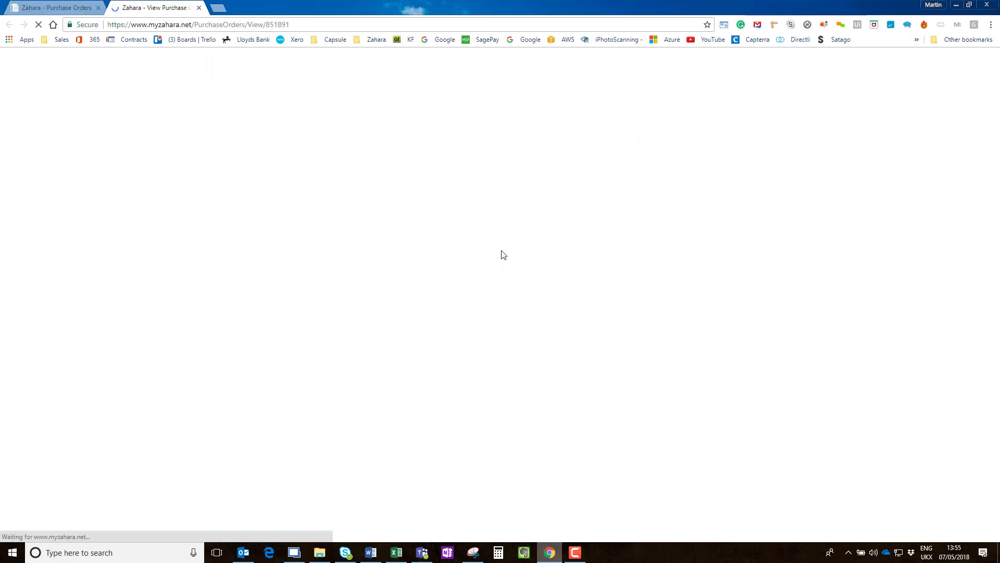
scroll(508, 292, "down", 3)
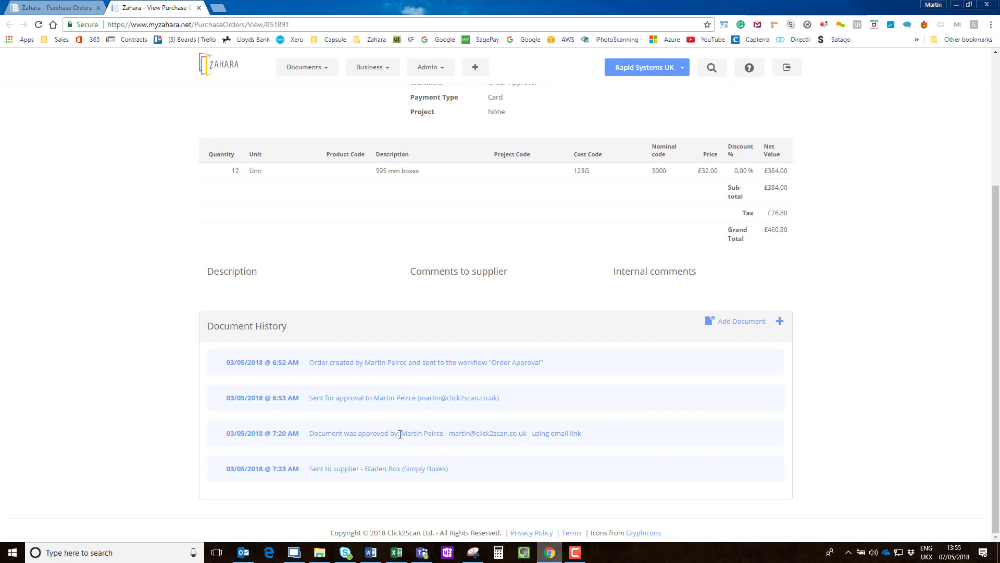
scroll(398, 432, "up", 3)
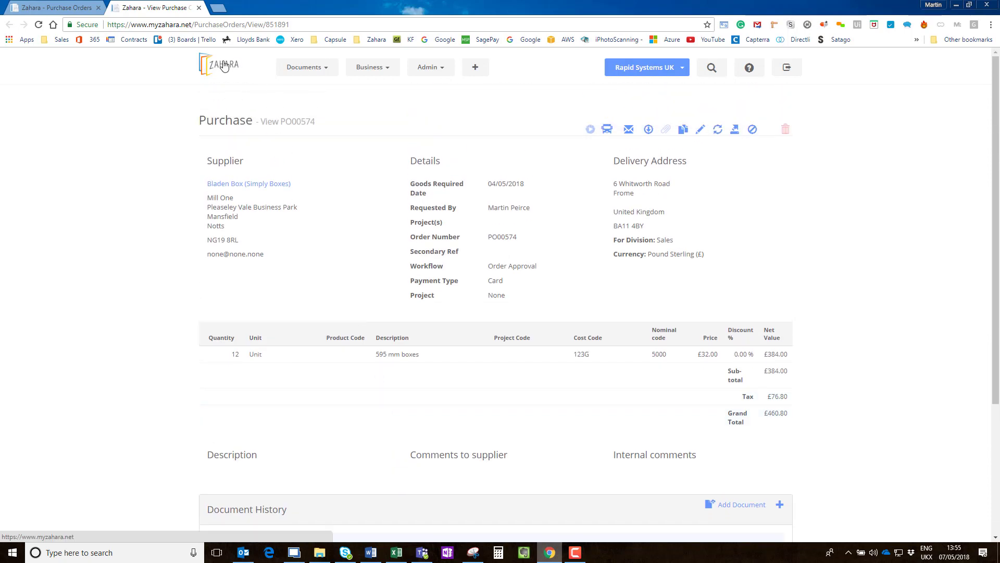
Step: Open the invoices list and look through the businesses available for switching
left_click(306, 67)
left_click(302, 98)
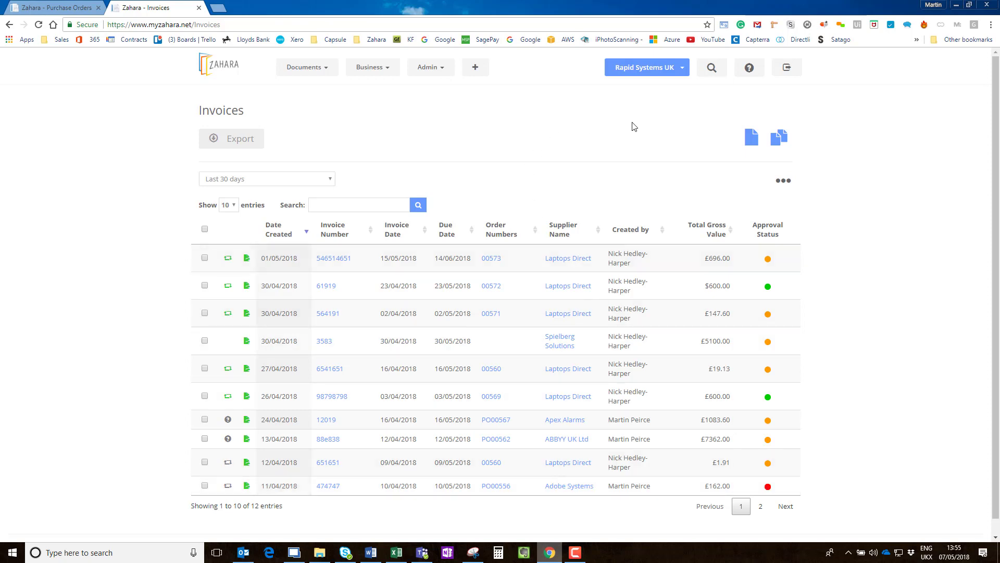
left_click(667, 70)
scroll(664, 117, "down", 3)
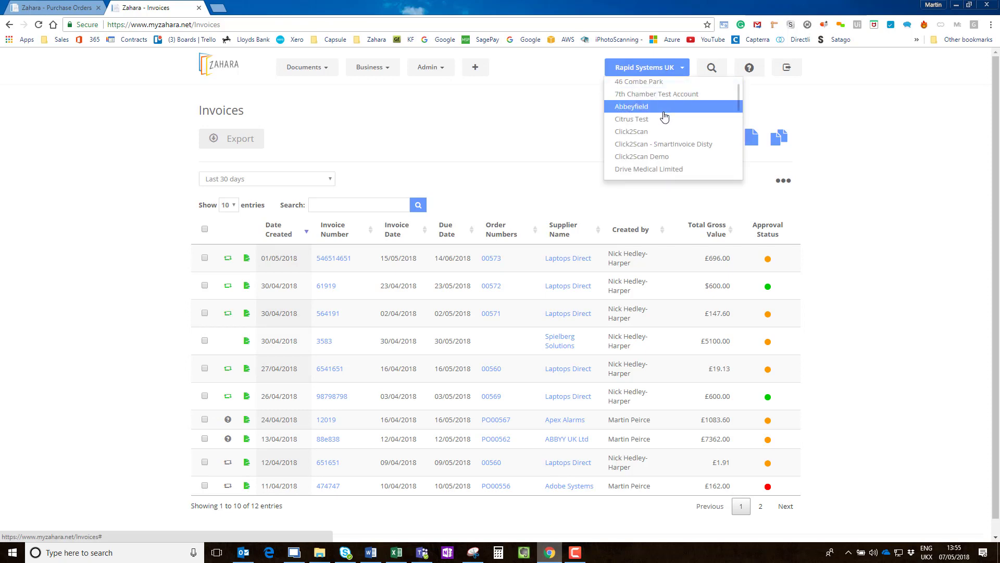
scroll(666, 147, "down", 3)
scroll(661, 154, "up", 6)
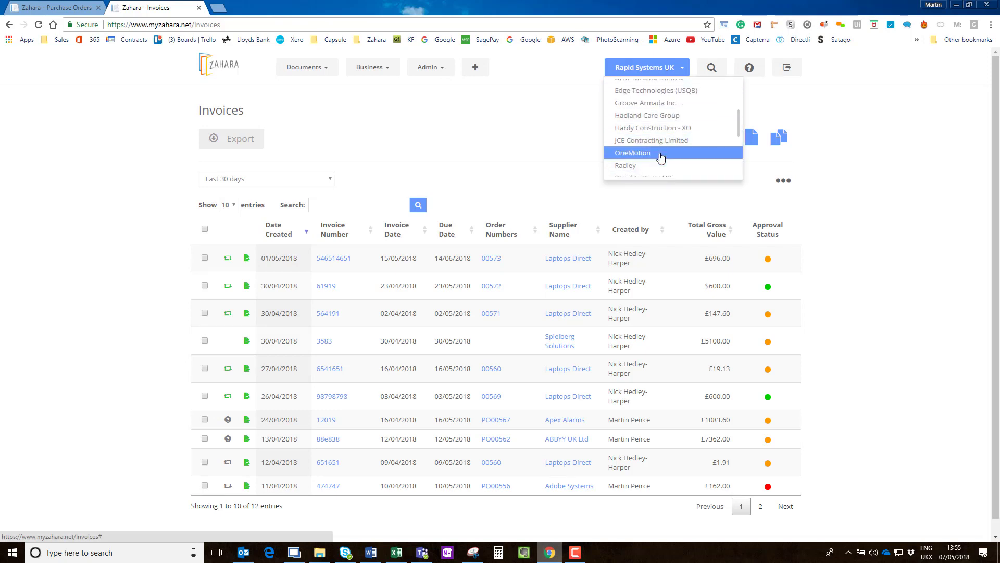
left_click(554, 112)
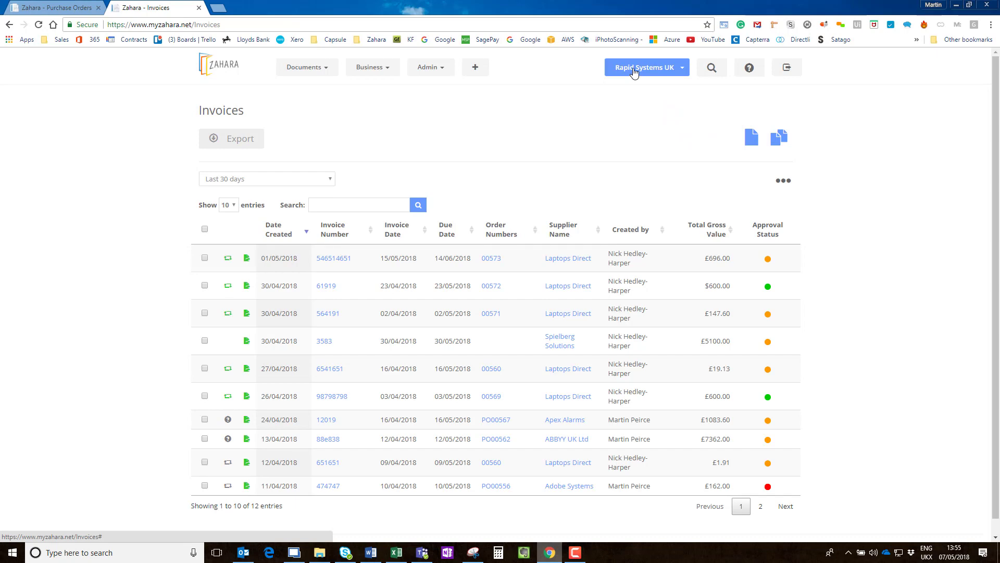
Step: Switch the active business to Edge Technologies (USQB) to view its invoices
left_click(634, 71)
scroll(660, 138, "down", 2)
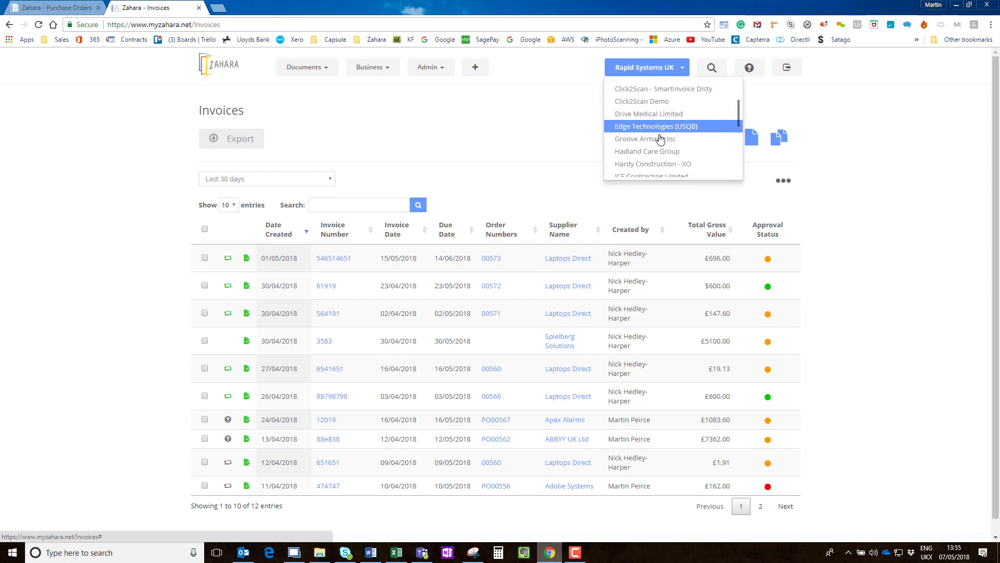
left_click(645, 124)
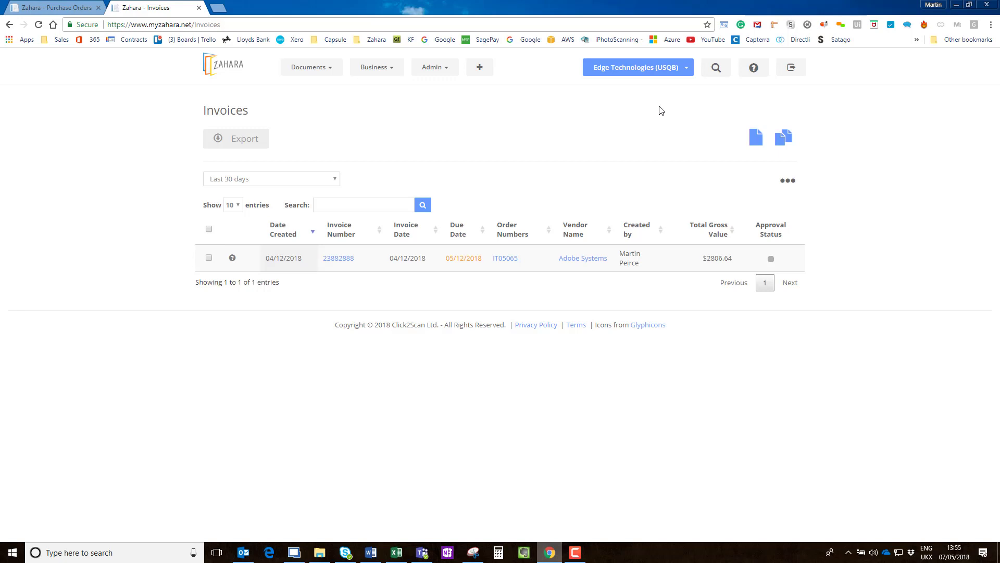
Step: Switch the active business to Click2Scan and look over its invoices
left_click(674, 77)
left_click(621, 136)
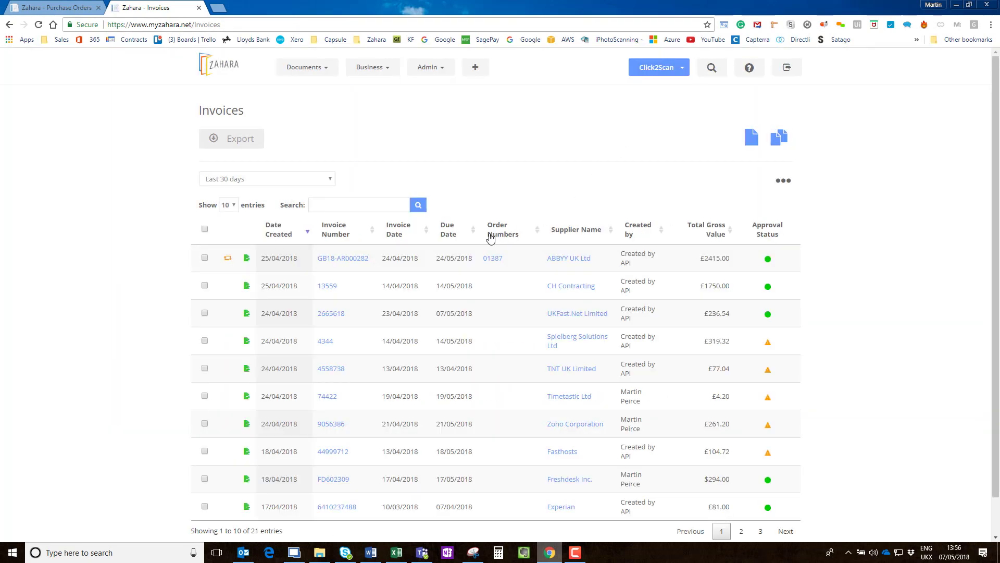
scroll(485, 237, "down", 1)
scroll(485, 237, "up", 1)
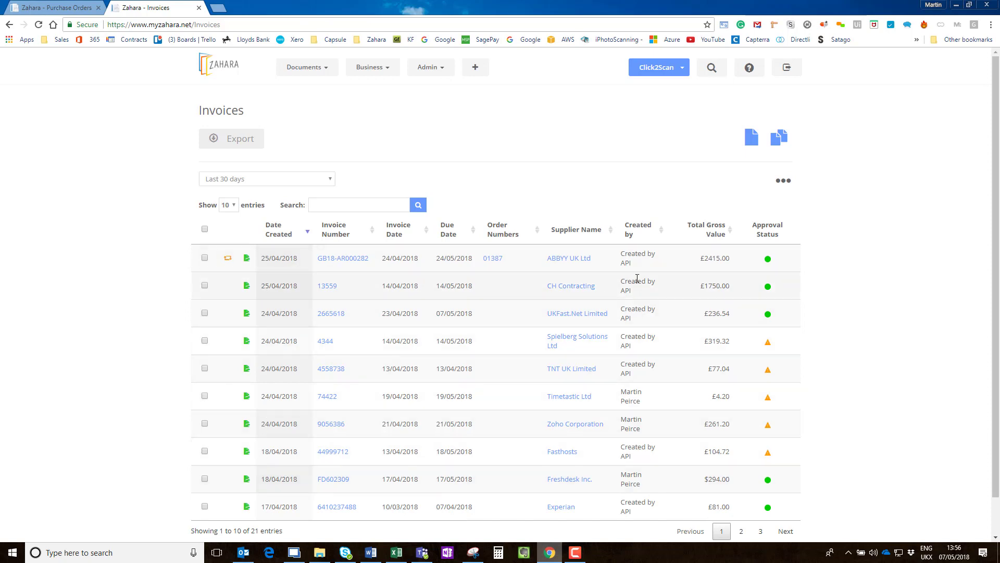
Step: Switch the active business back to Rapid Systems UK
mouse_move(673, 71)
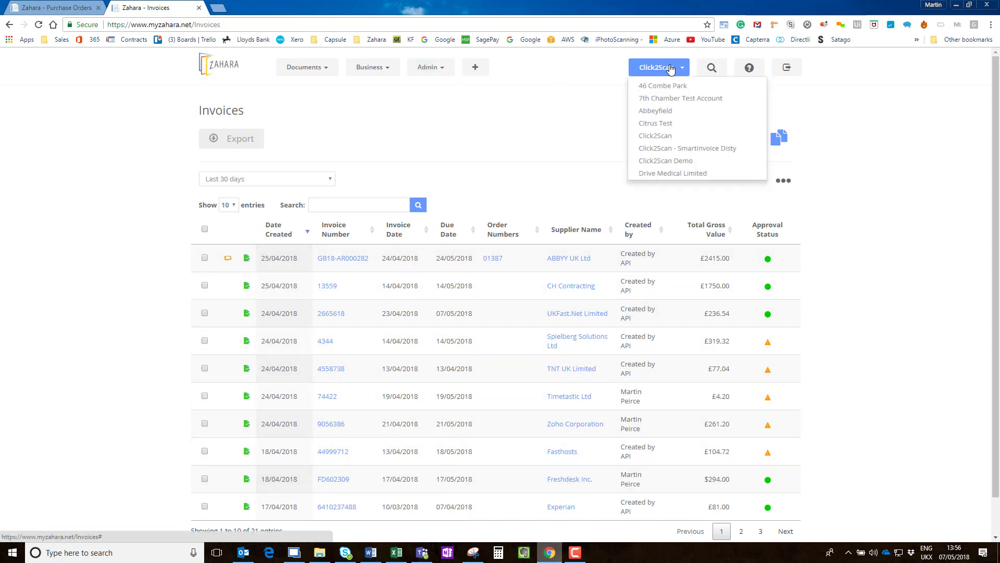
scroll(688, 143, "down", 5)
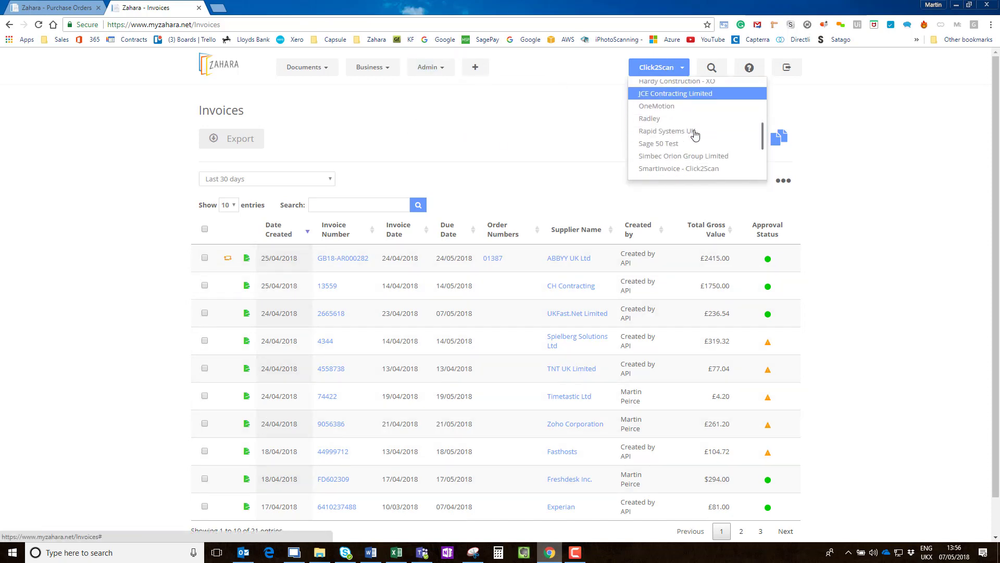
left_click(677, 124)
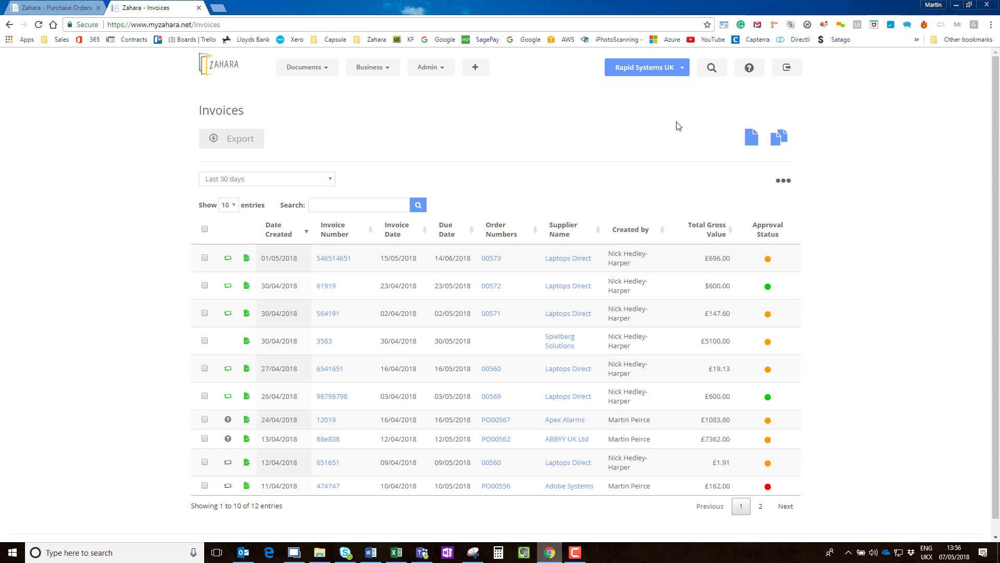
left_click(668, 71)
Step: Open the business's divisions and bring up the settings of the Sales division for editing
mouse_move(382, 67)
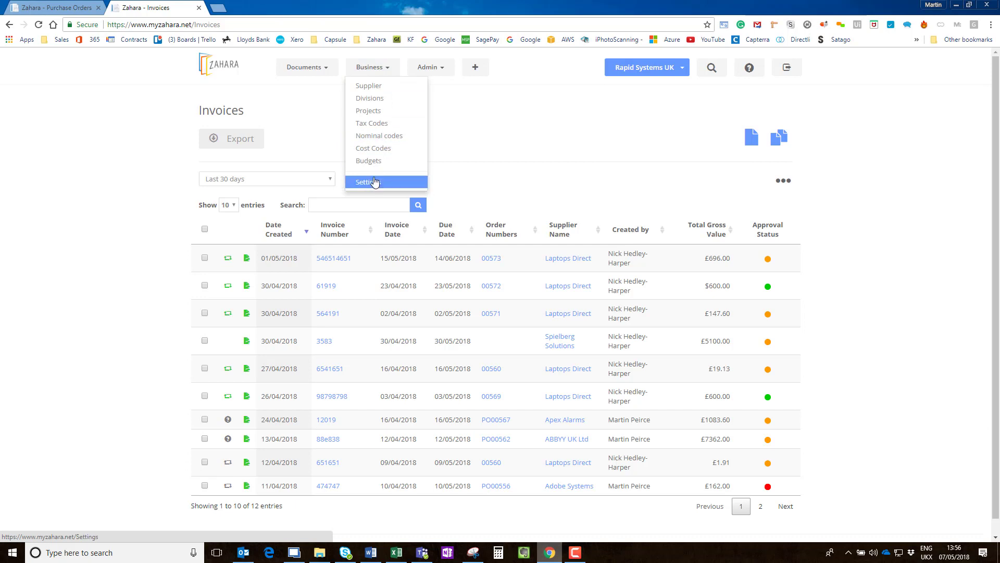
left_click(369, 98)
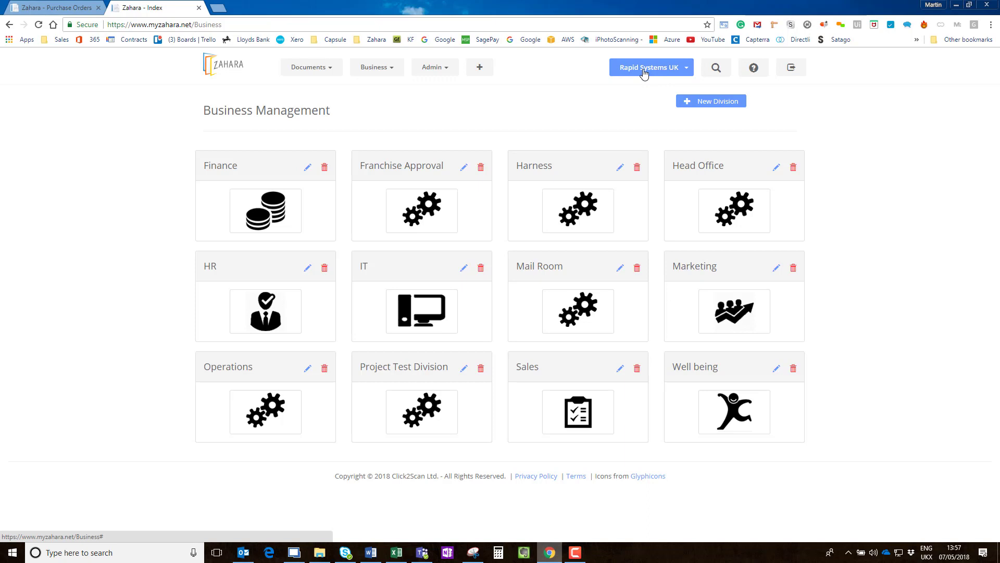
left_click(619, 370)
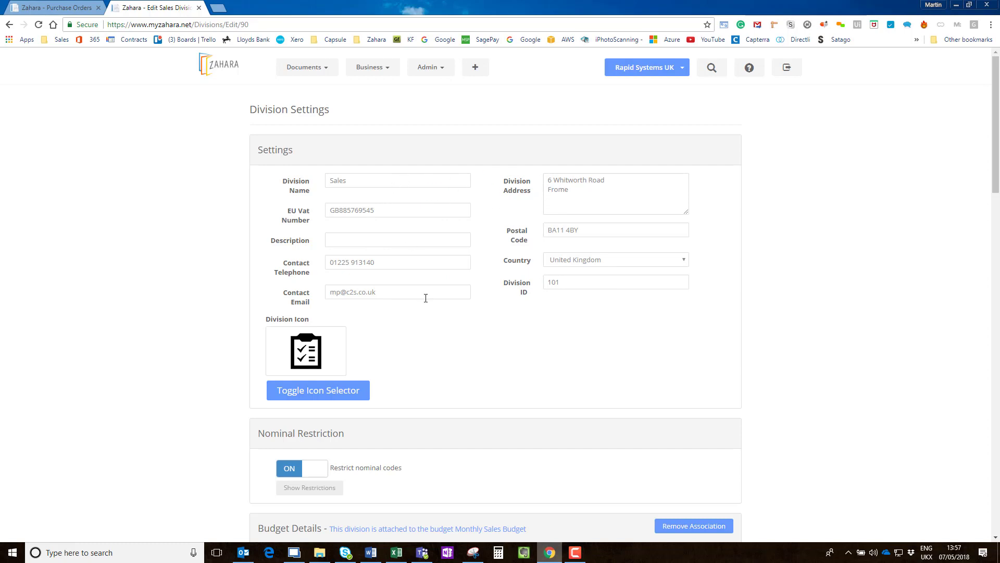
scroll(412, 299, "down", 1)
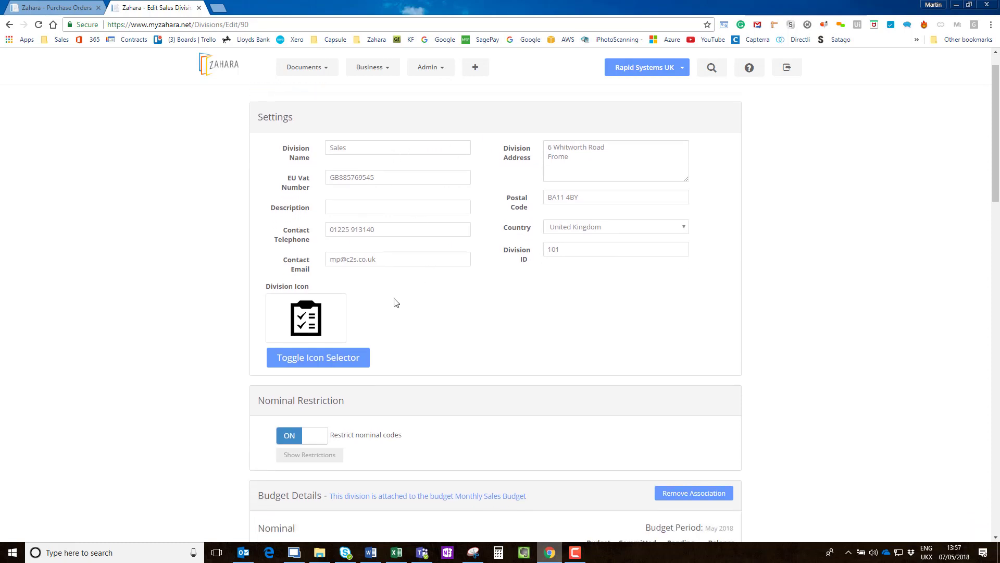
Step: Expand the division icon selector, look over the available images, and collapse it again without choosing one
left_click(313, 365)
scroll(508, 375, "down", 2)
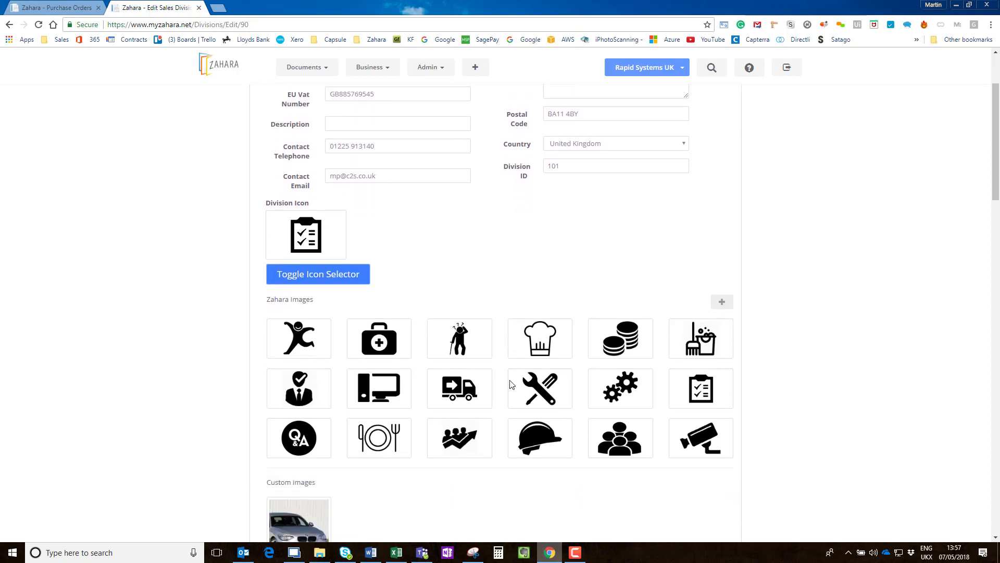
left_click(339, 278)
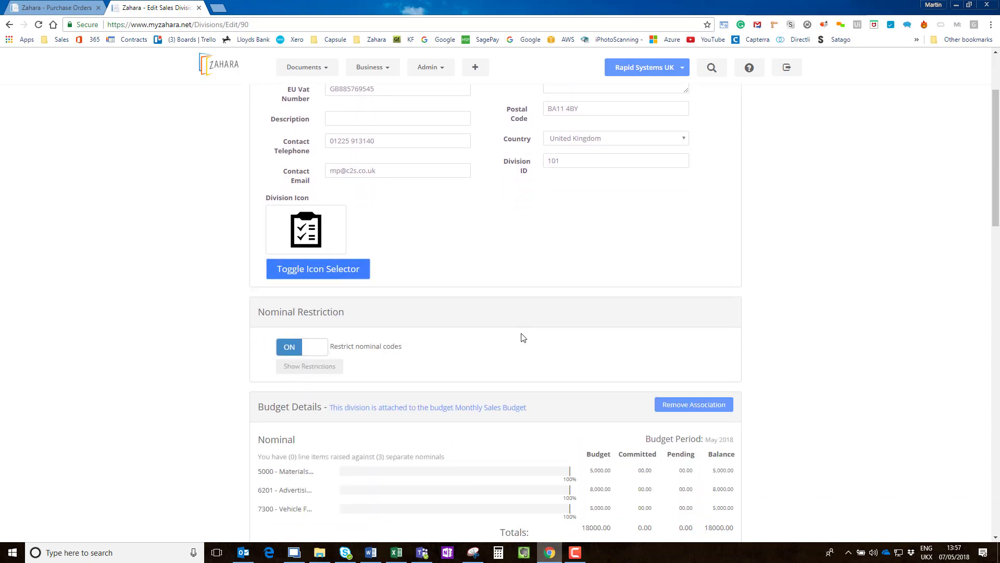
Step: Expand the Sales division's nominal code restrictions, review and hide them, and examine the budget details and defaults
scroll(522, 339, "down", 1)
left_click(327, 315)
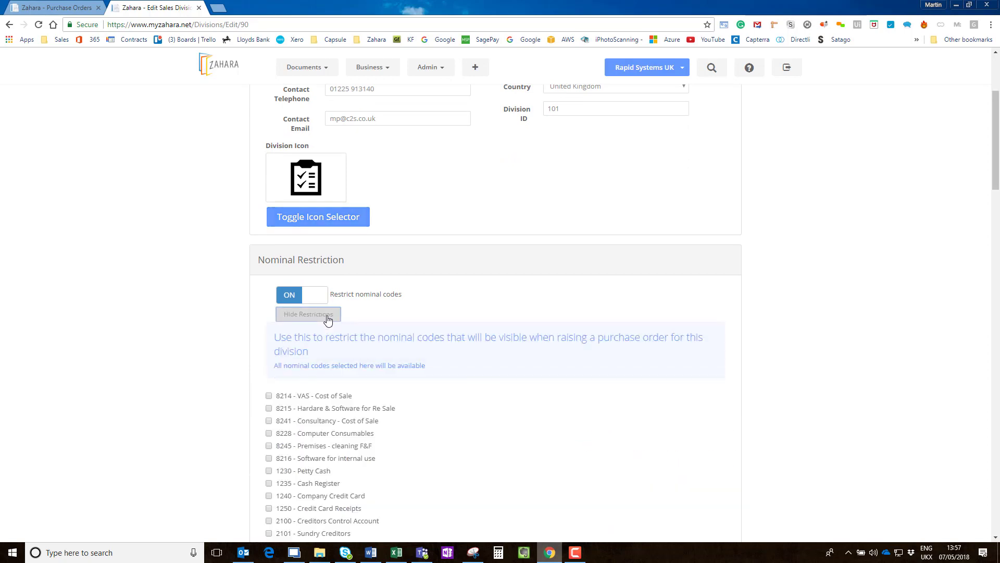
scroll(529, 386, "down", 2)
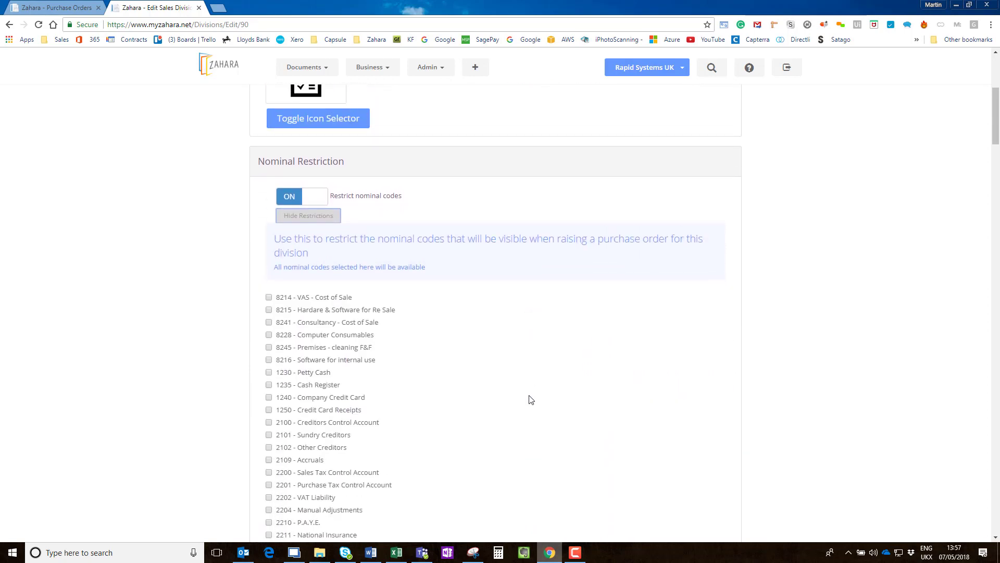
scroll(531, 400, "up", 1)
left_click(322, 280)
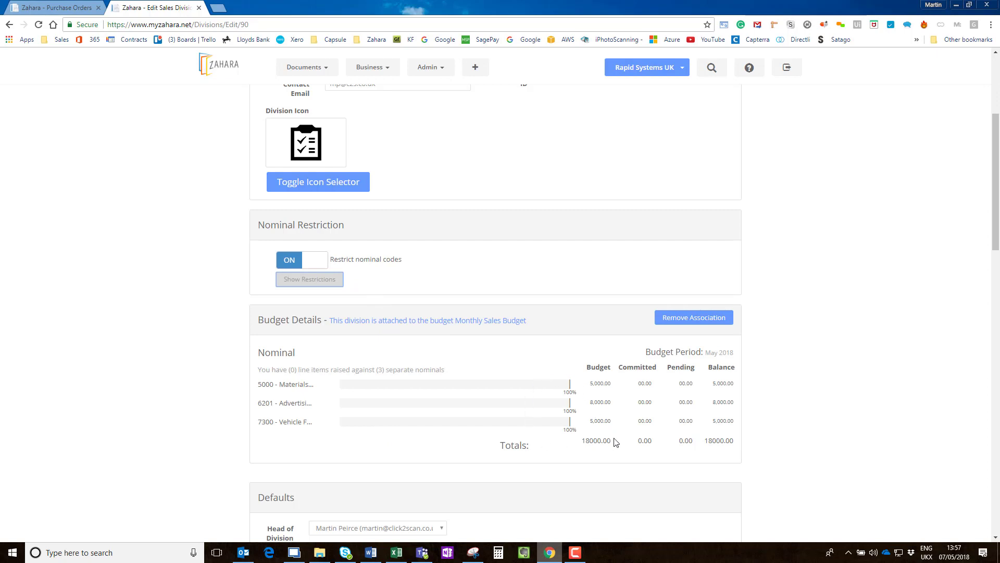
scroll(606, 393, "down", 4)
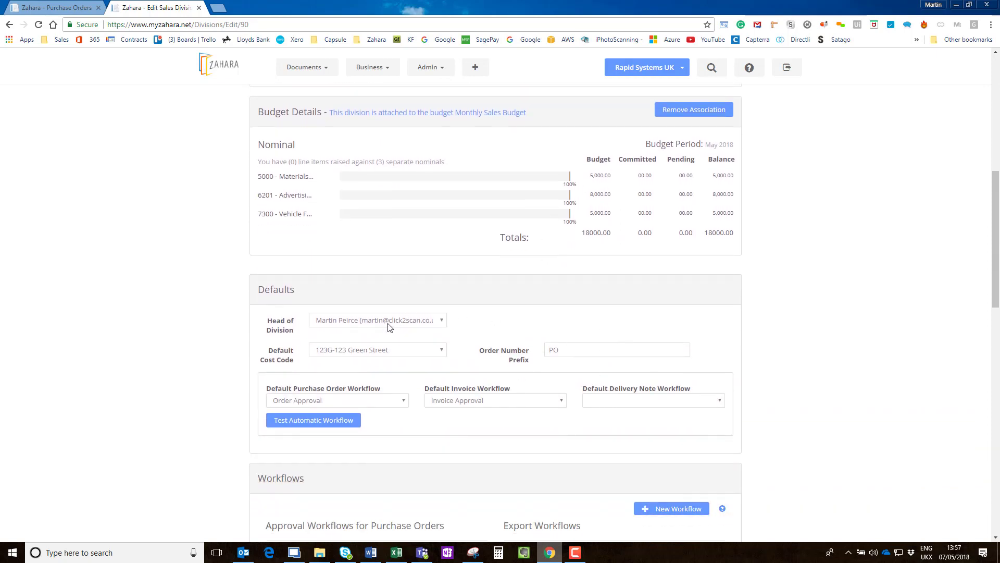
Step: Review the Sales division's default workflows and its approval workflows for purchase orders and invoices
scroll(391, 331, "down", 3)
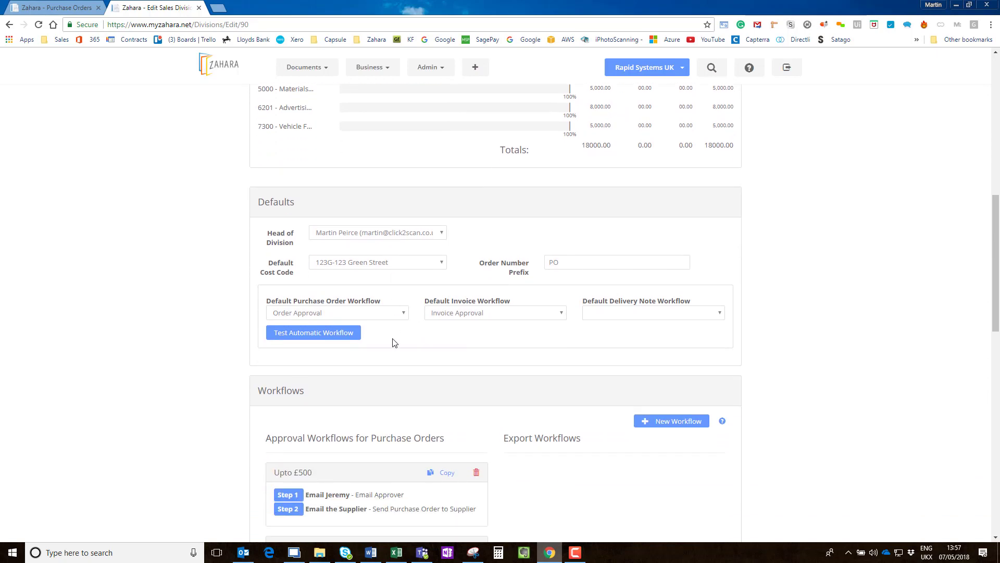
scroll(395, 350, "down", 3)
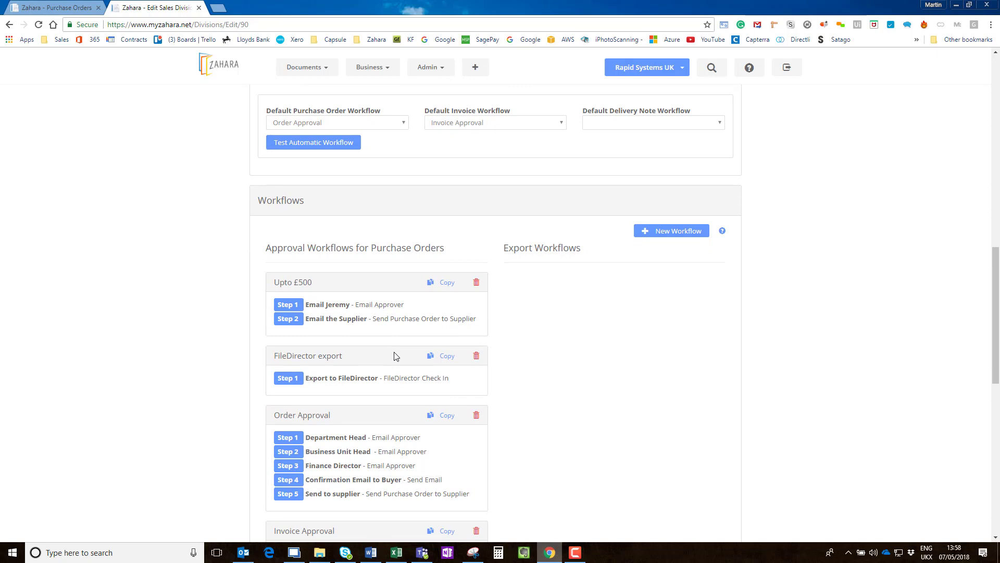
scroll(394, 352, "down", 2)
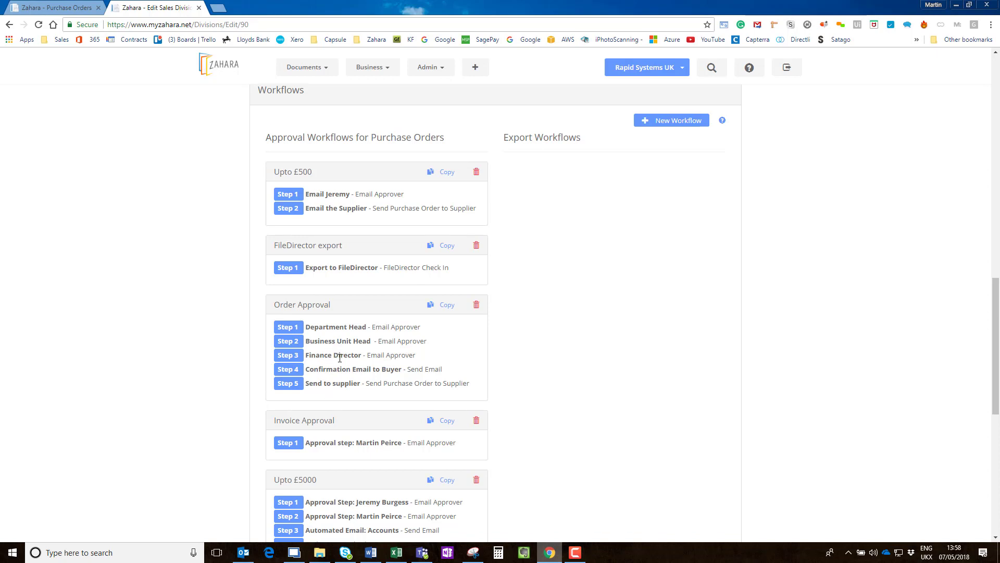
scroll(341, 350, "up", 2)
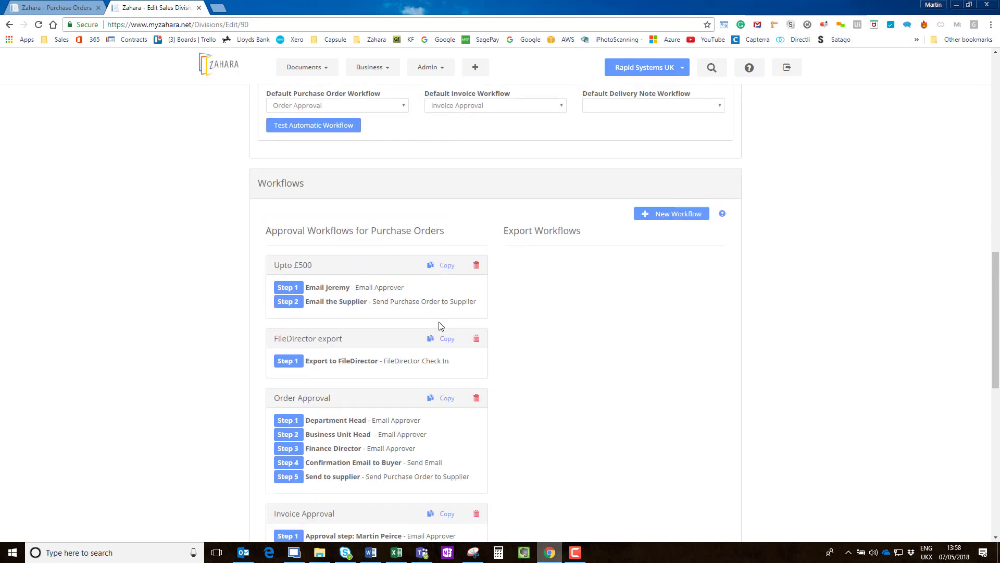
scroll(446, 359, "down", 5)
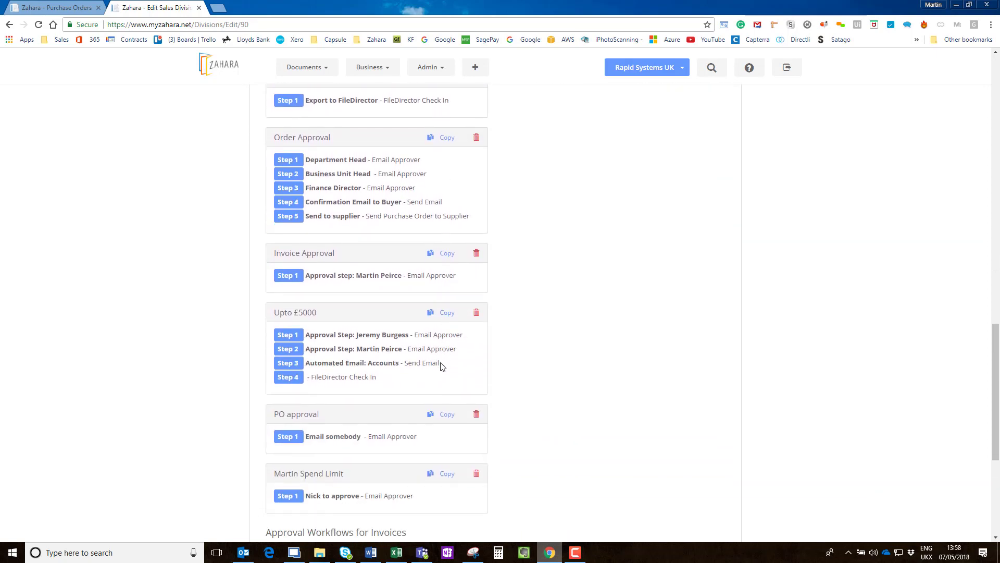
scroll(439, 364, "down", 4)
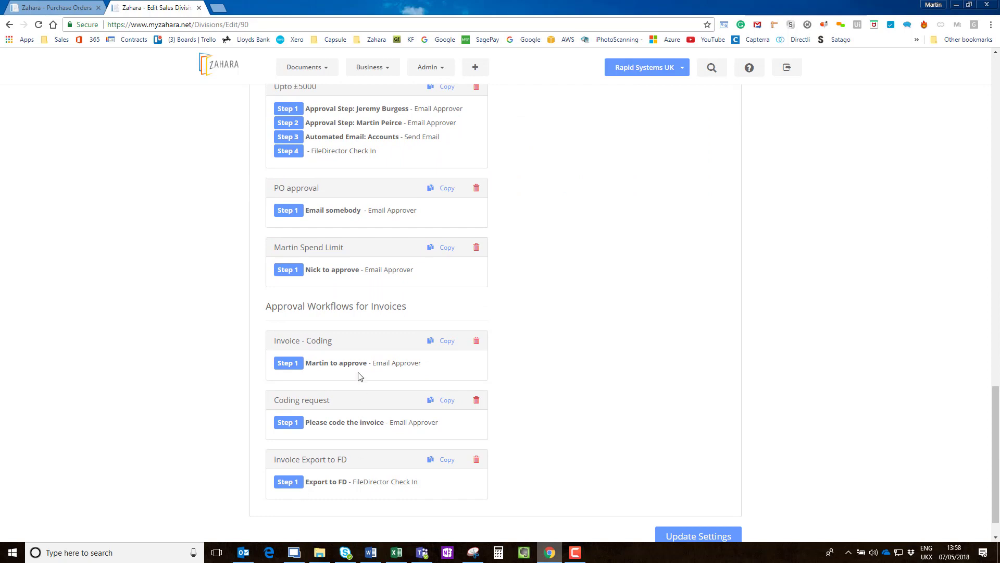
scroll(365, 370, "up", 4)
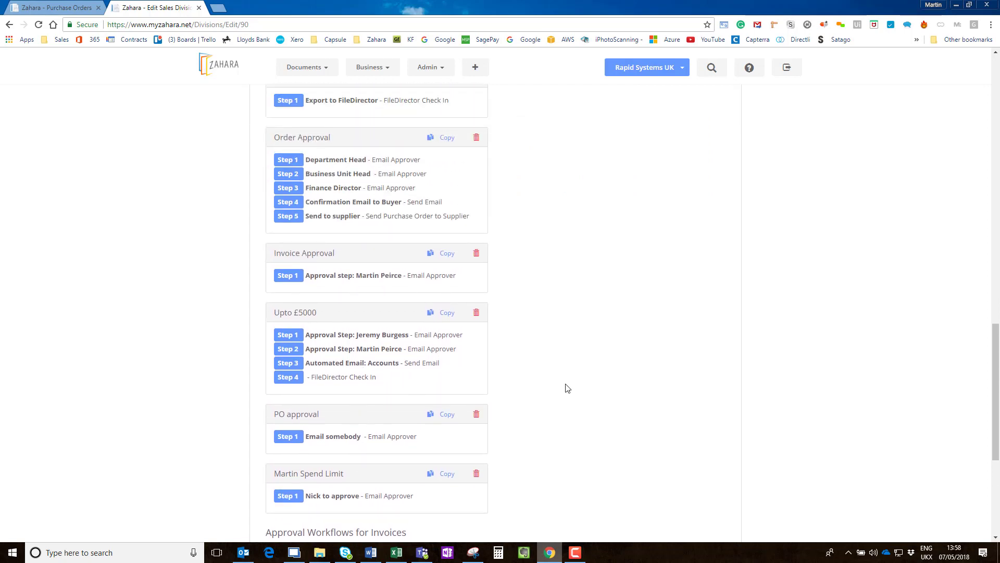
scroll(568, 388, "up", 10)
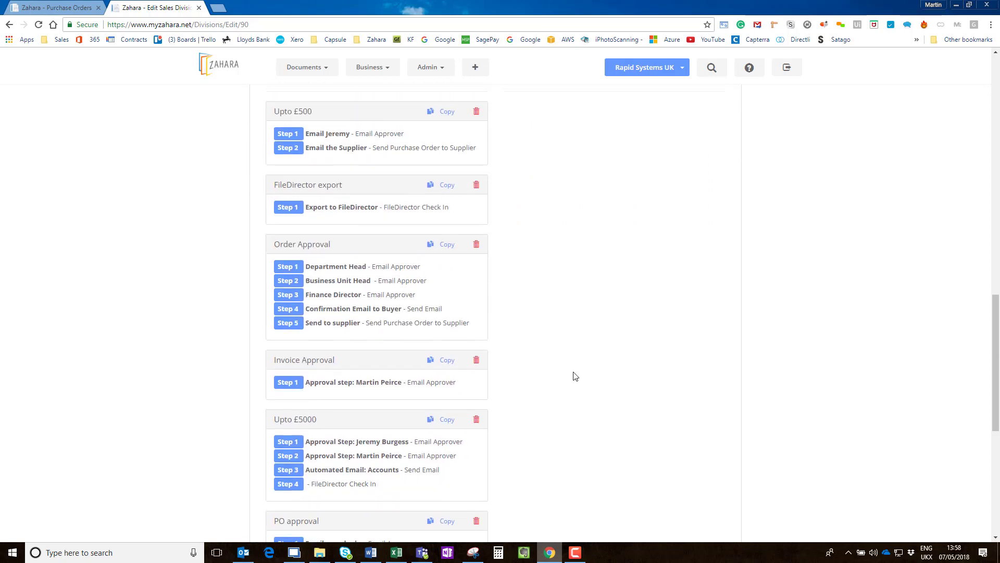
scroll(575, 370, "up", 6)
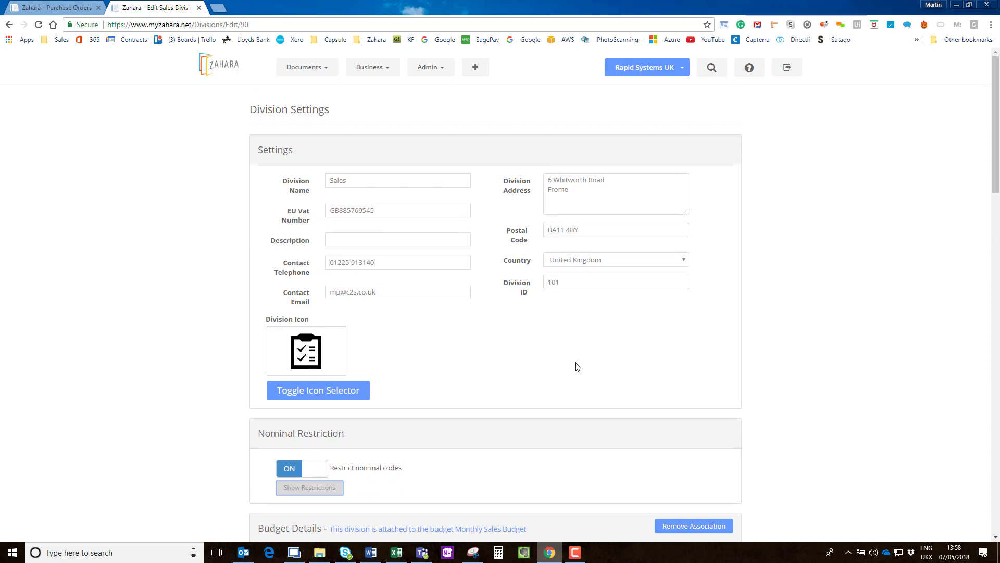
Step: Go to the business's budgets and bring up the Monthly Sales Budget for editing
left_click(371, 67)
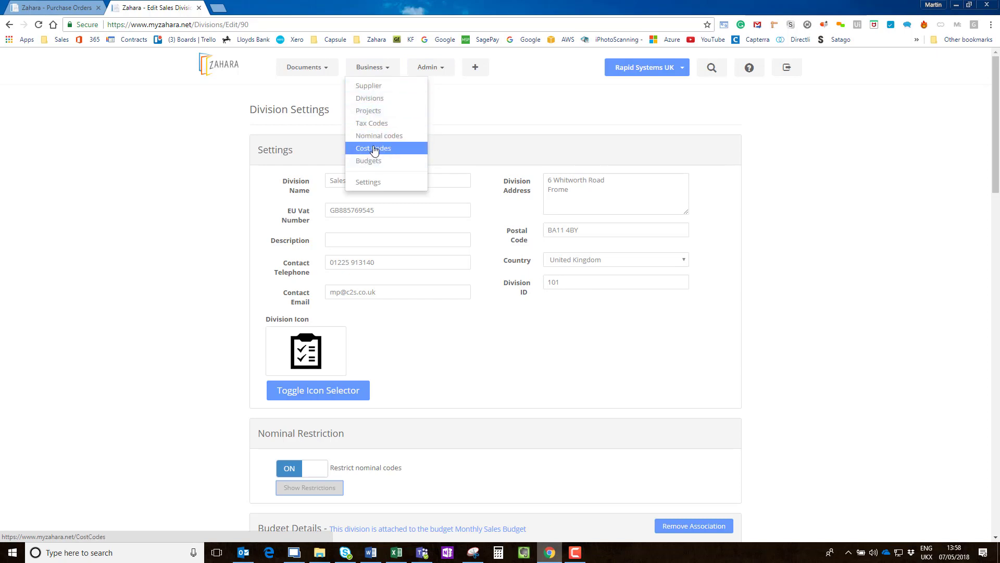
left_click(369, 161)
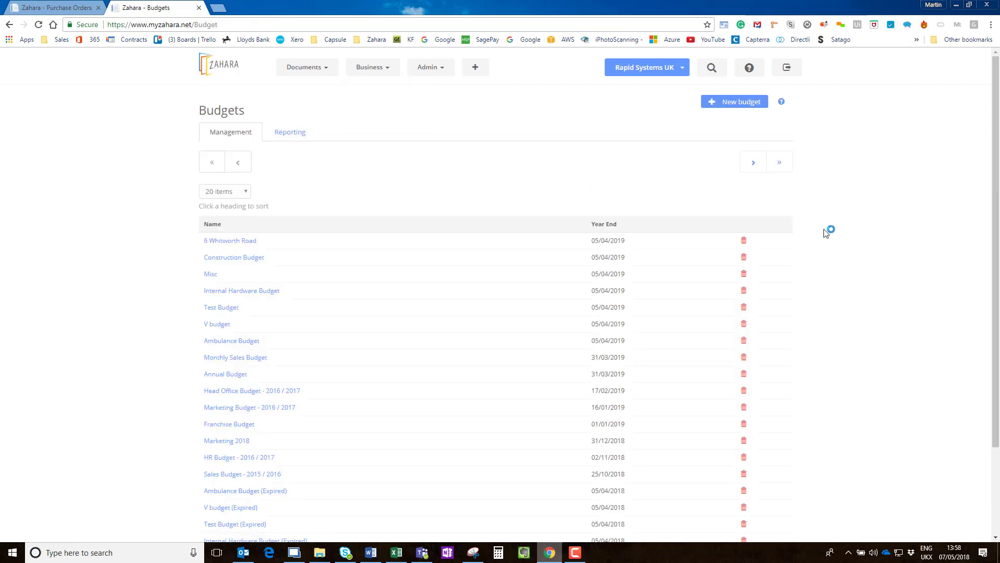
scroll(440, 226, "down", 2)
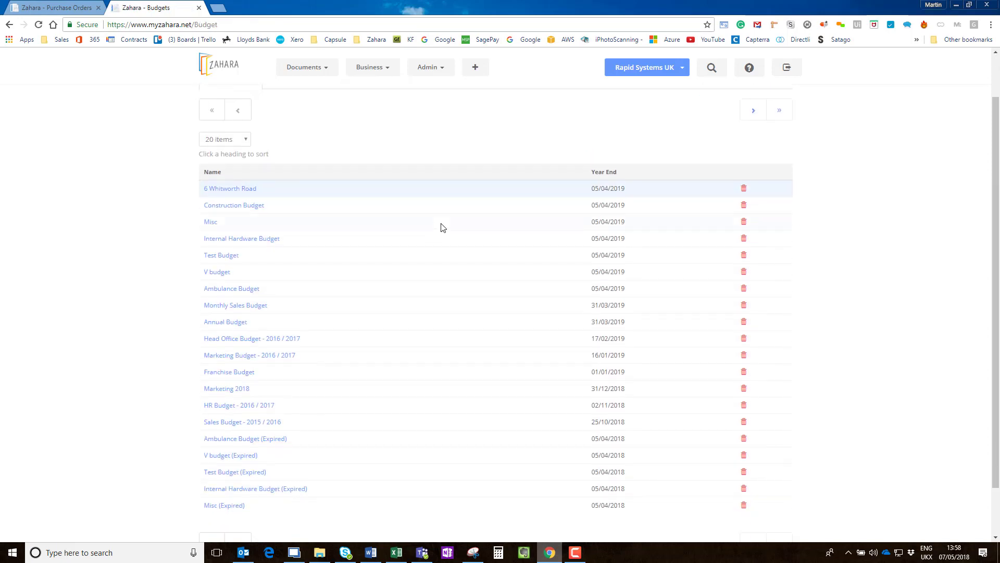
left_click(245, 254)
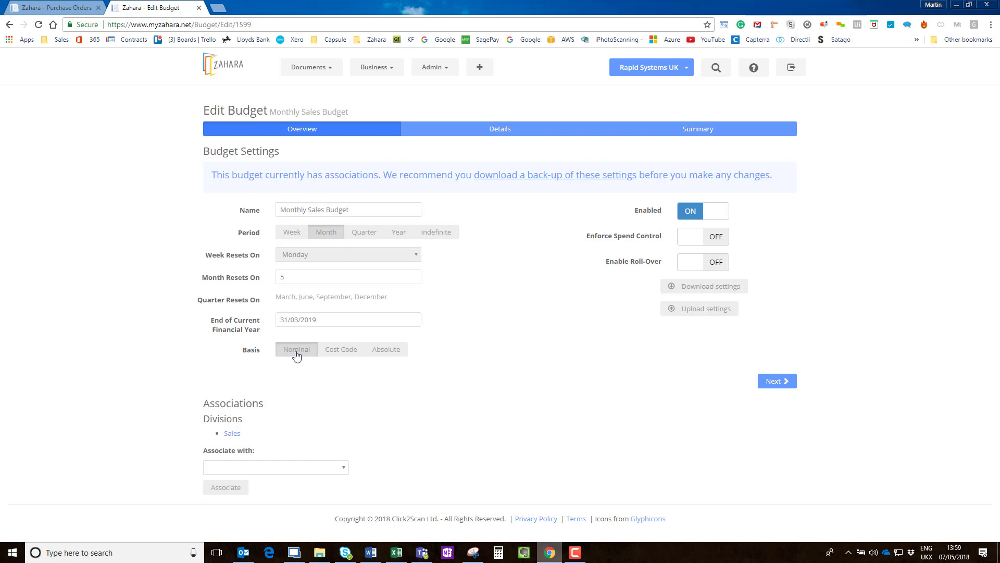
Step: Show all periods in the budget's detail lines, and look over the overview's divisions and projects available for association without choosing one
left_click(495, 133)
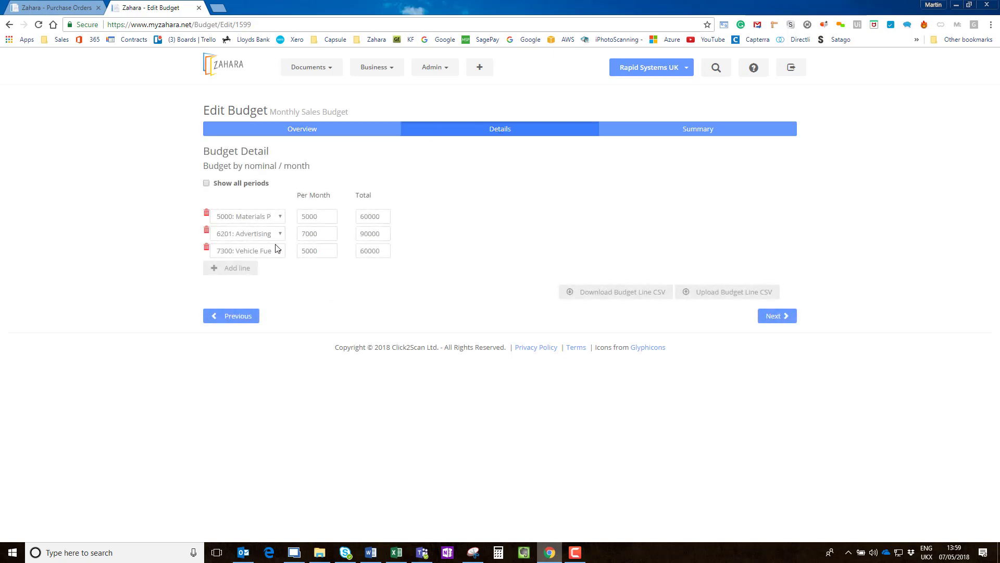
left_click(207, 184)
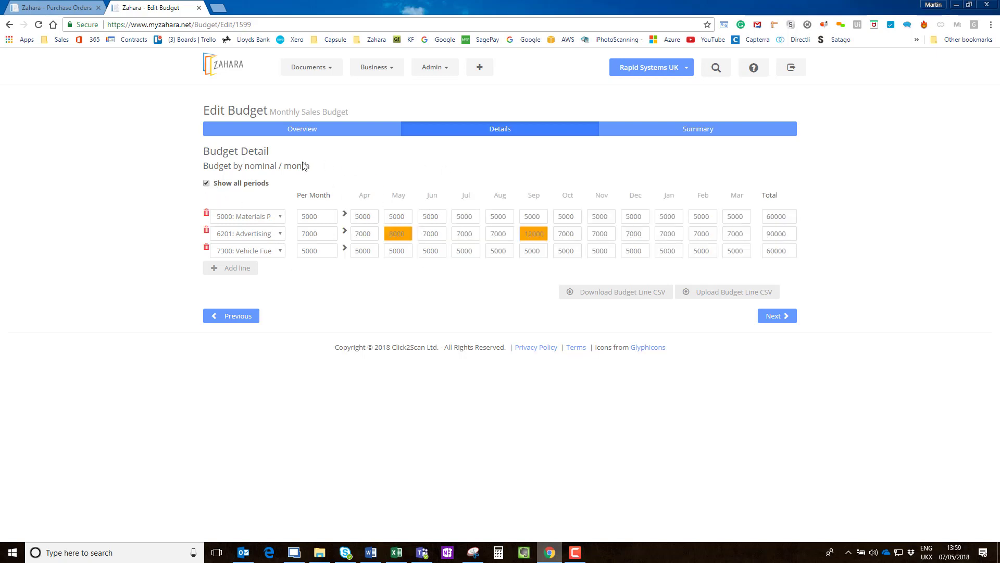
left_click(308, 131)
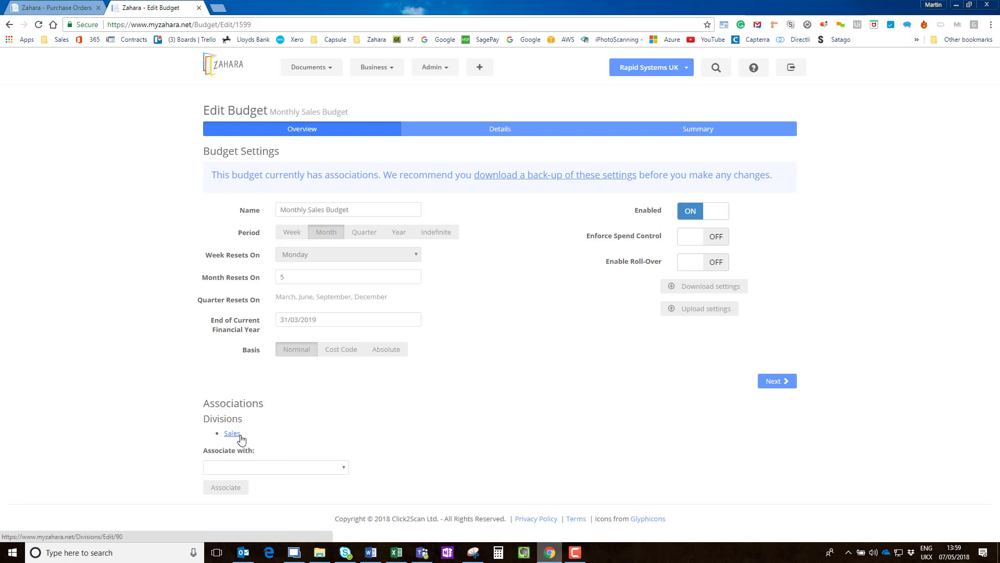
left_click(250, 471)
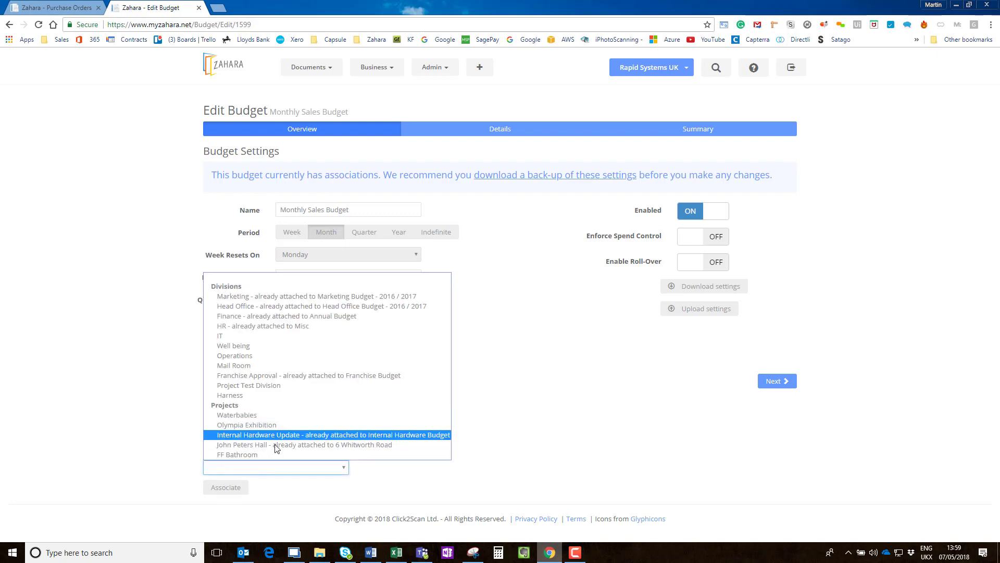
left_click(642, 495)
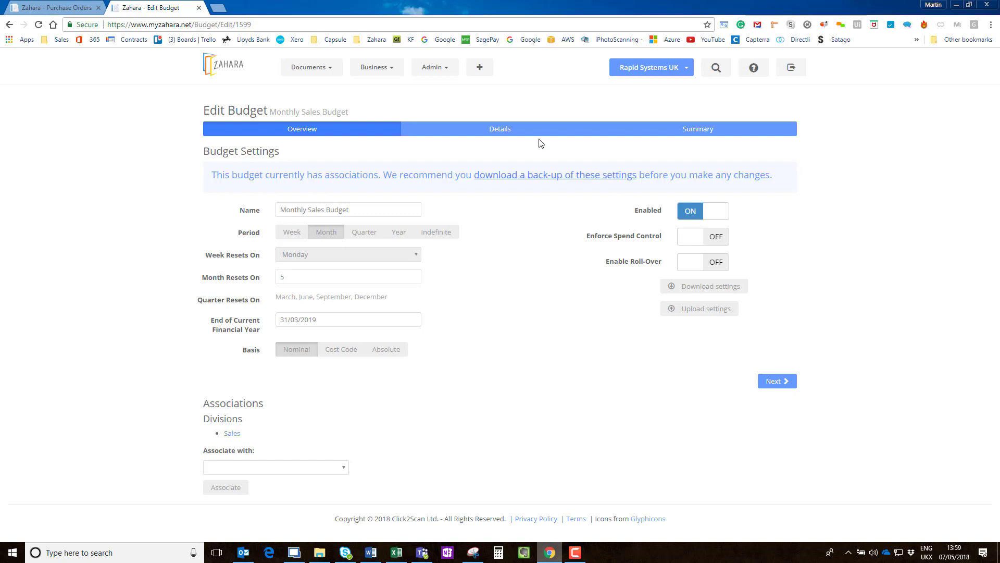
Step: Go to the business's projects and bring up the Olympia Exhibition project for editing
left_click(365, 65)
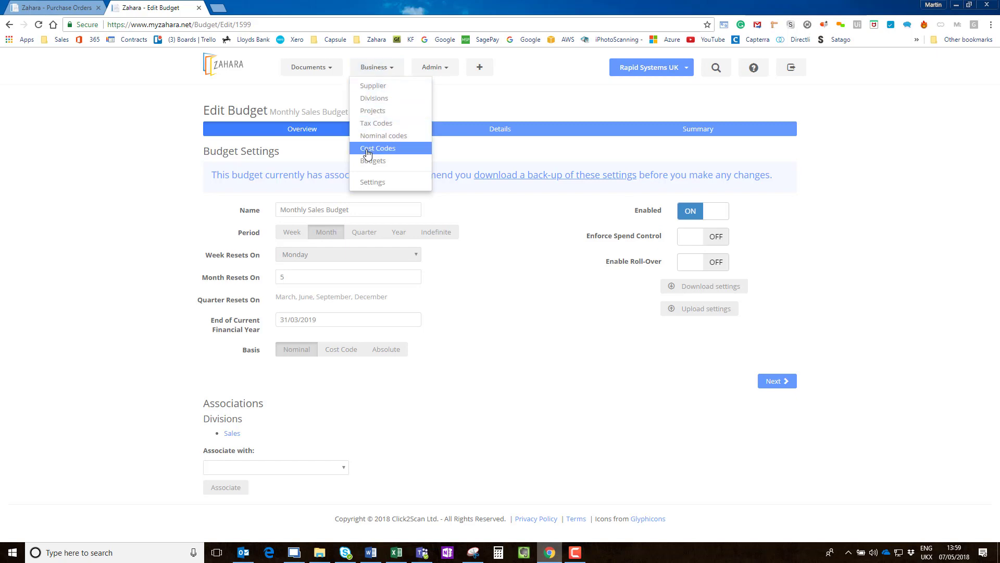
left_click(373, 109)
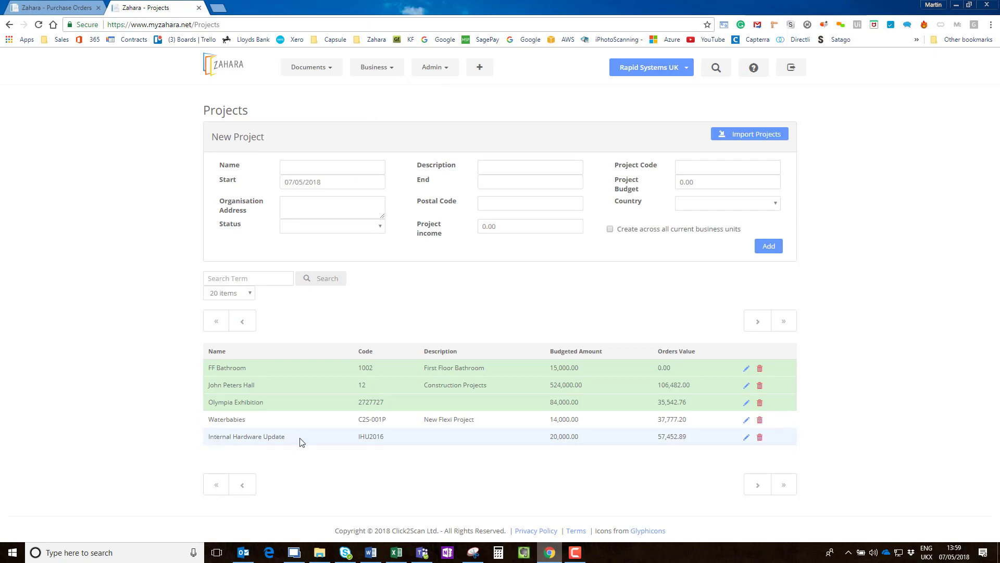
left_click(747, 404)
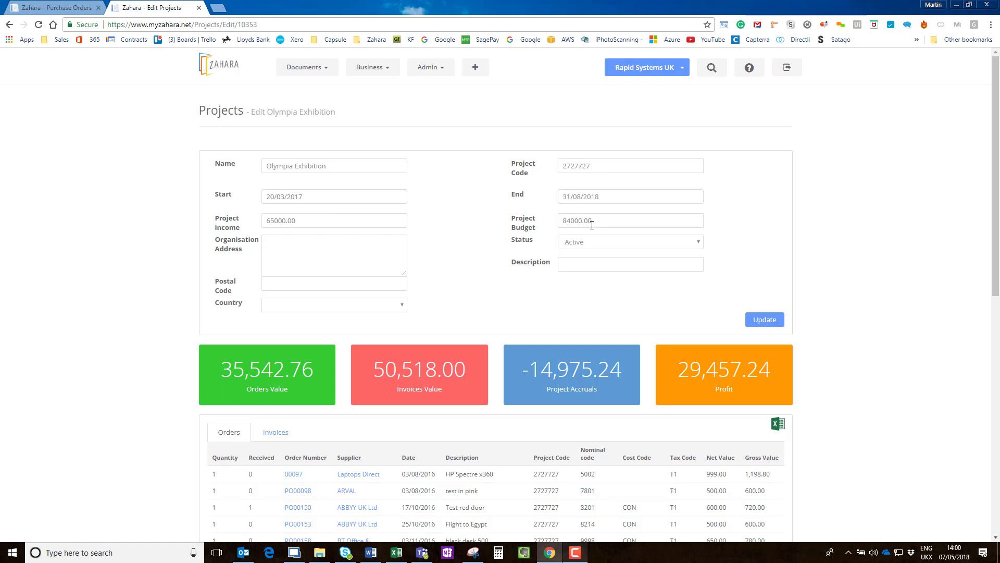
Step: Examine the Olympia Exhibition project's value summaries and order lines, switching briefly to its invoices and back
scroll(558, 263, "down", 2)
scroll(386, 227, "down", 1)
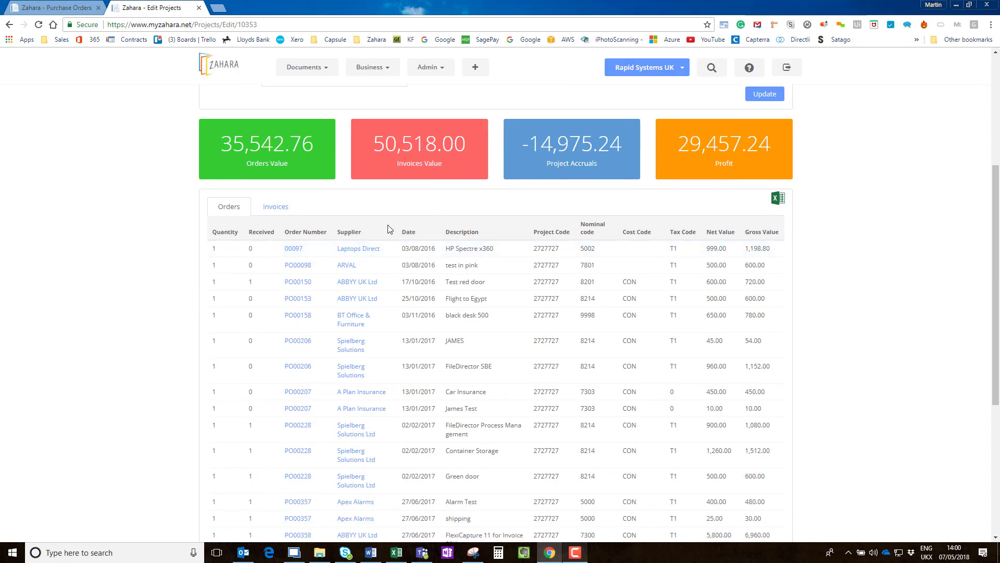
scroll(424, 369, "down", 2)
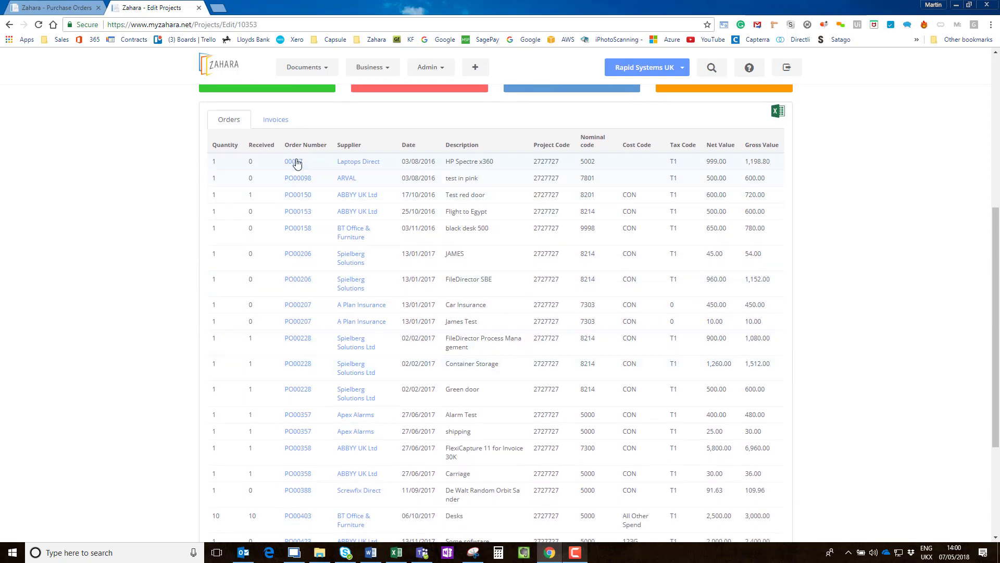
left_click(265, 121)
left_click(230, 121)
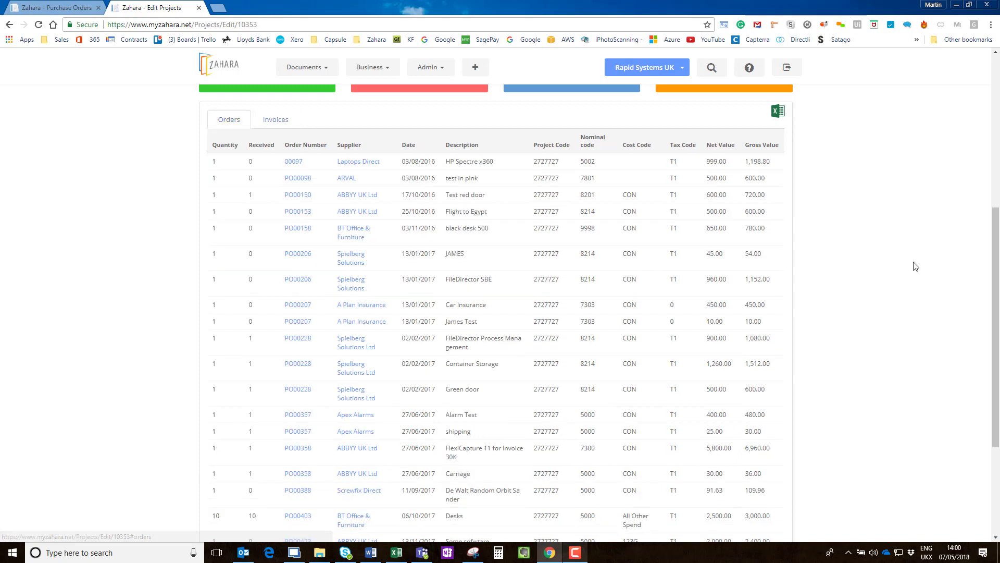
left_click_drag(994, 308, 968, 133)
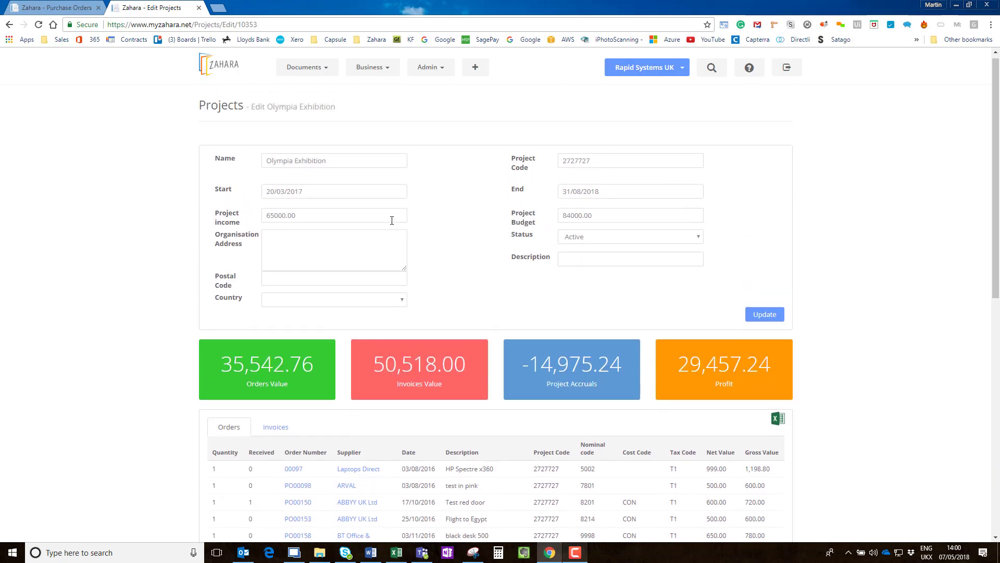
Step: Bring up the Internal Hardware Update project from the projects list and examine its order lines and attached budget details
left_click(371, 68)
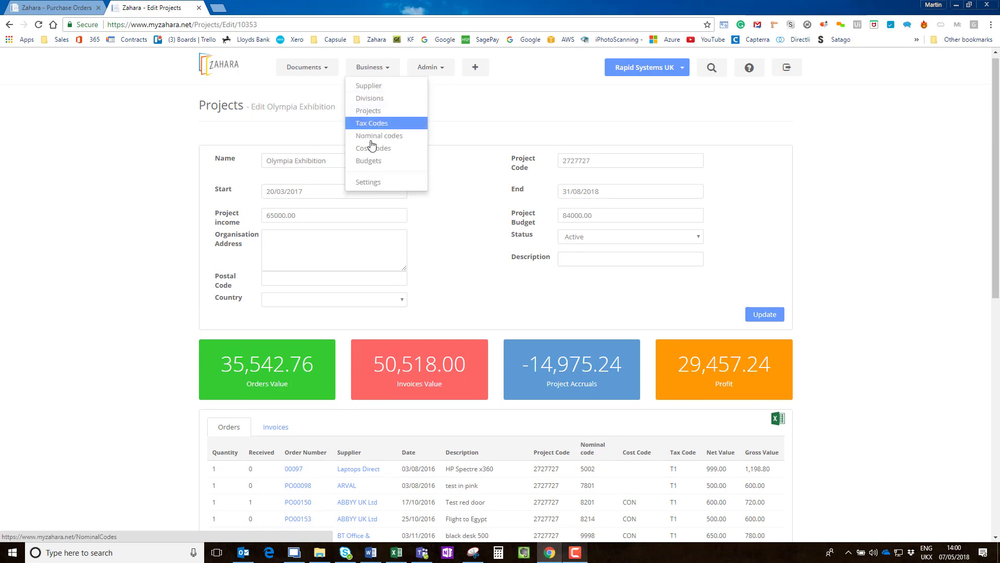
left_click(372, 111)
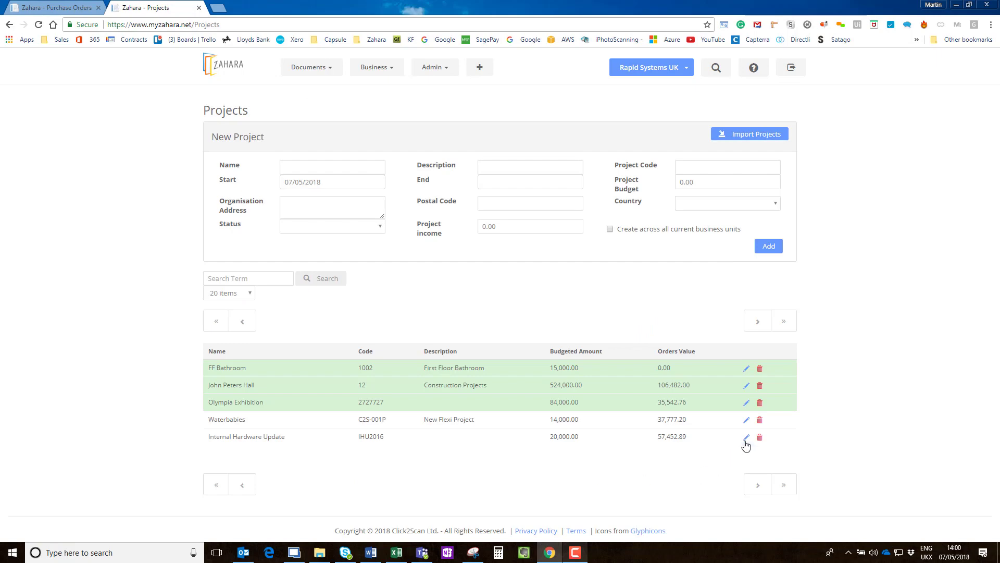
left_click(746, 440)
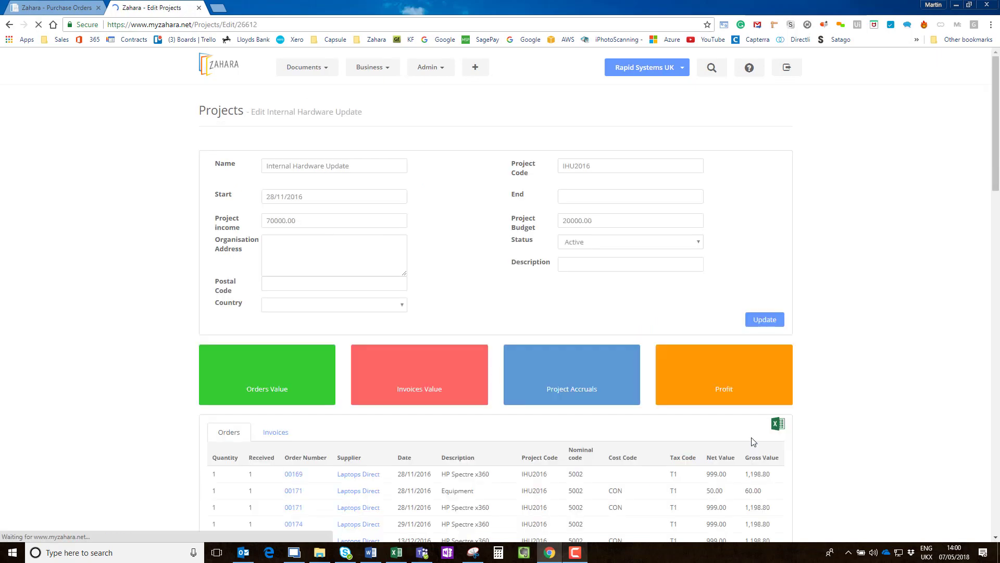
scroll(548, 393, "down", 3)
left_click_drag(999, 217, 997, 521)
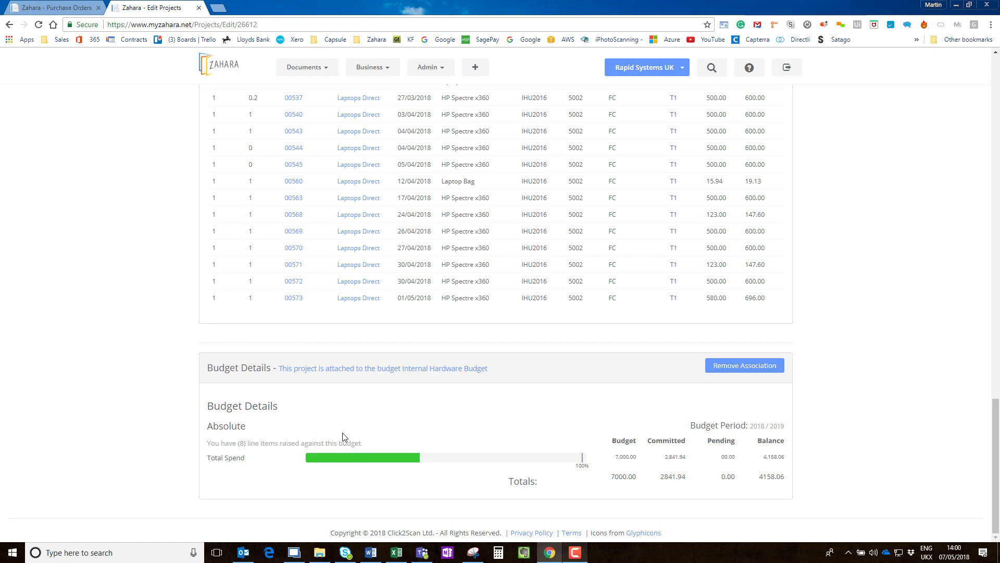
left_click_drag(993, 425, 936, 87)
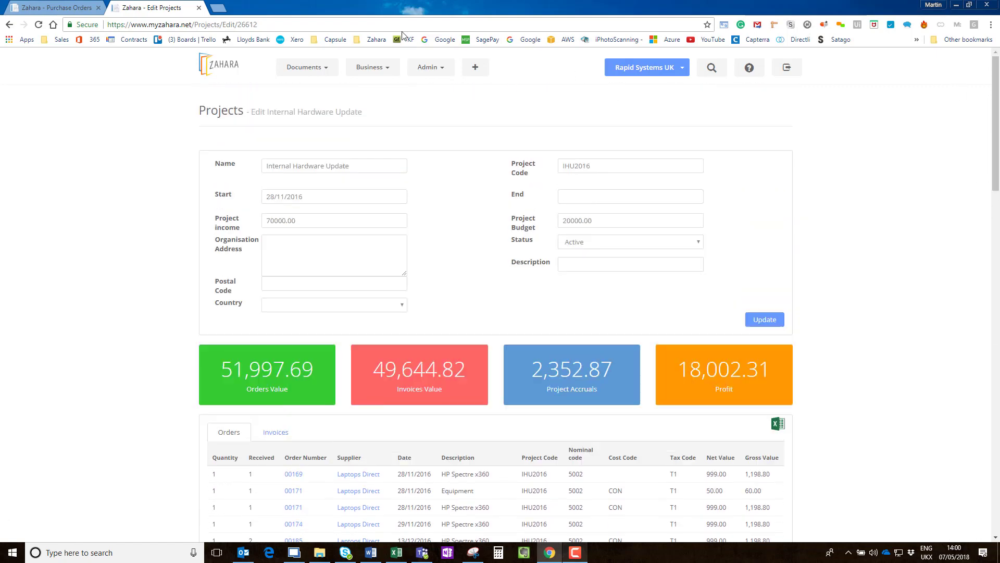
Step: Go to the business's suppliers, view the CSV import options for suppliers, and close them without importing
left_click(373, 68)
left_click(381, 83)
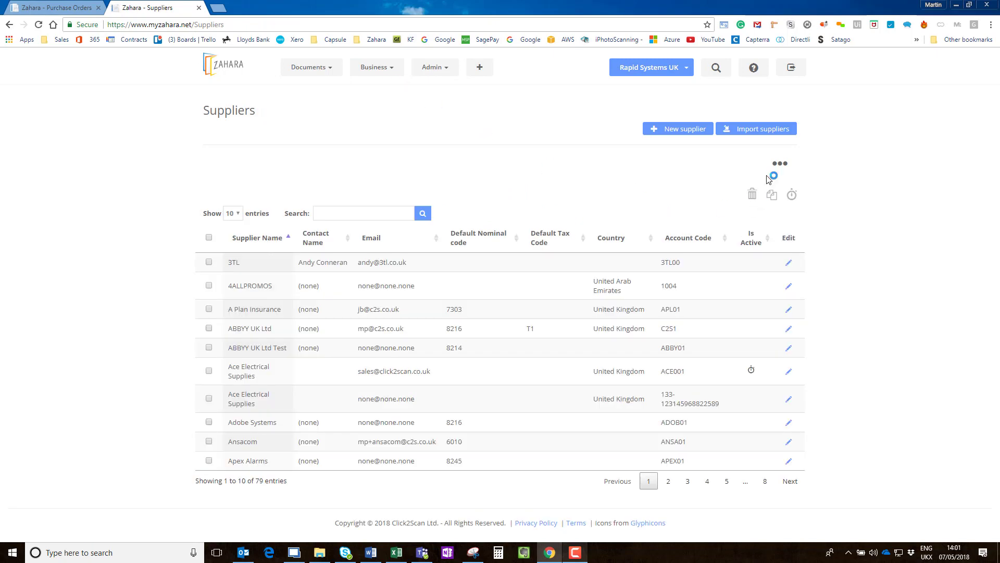
left_click(755, 130)
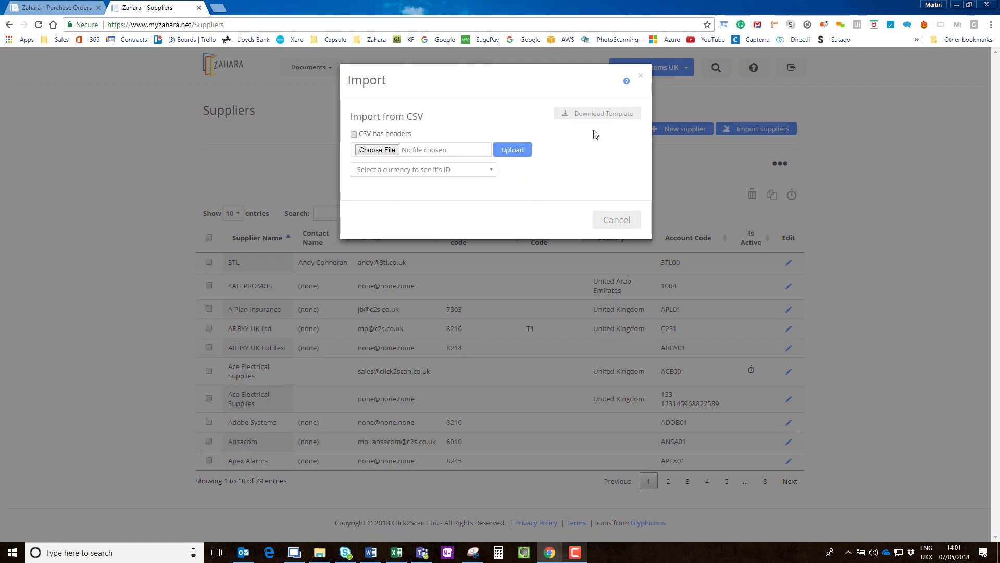
left_click(640, 76)
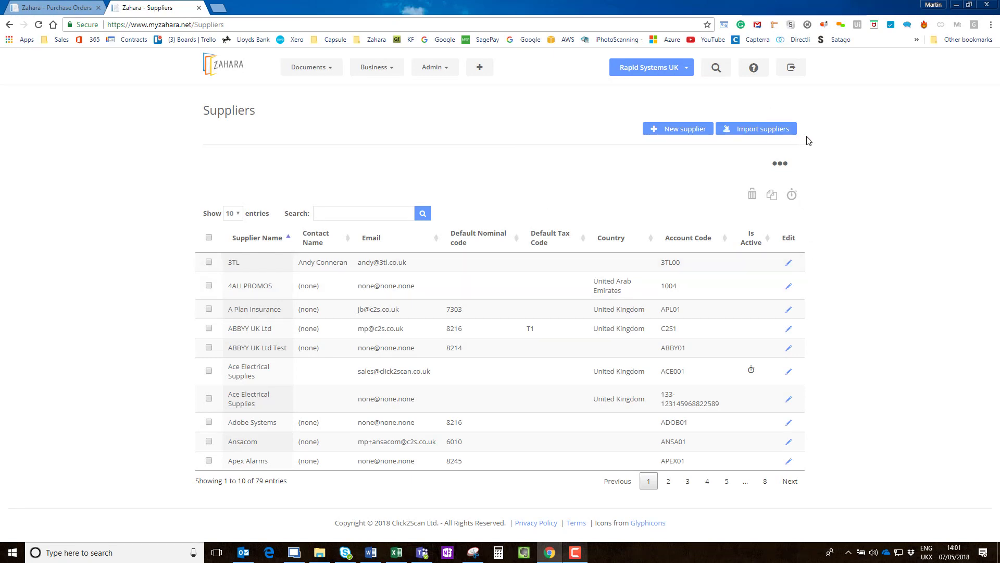
Step: Switch the active business to Click2Scan while staying in the suppliers list
left_click(678, 73)
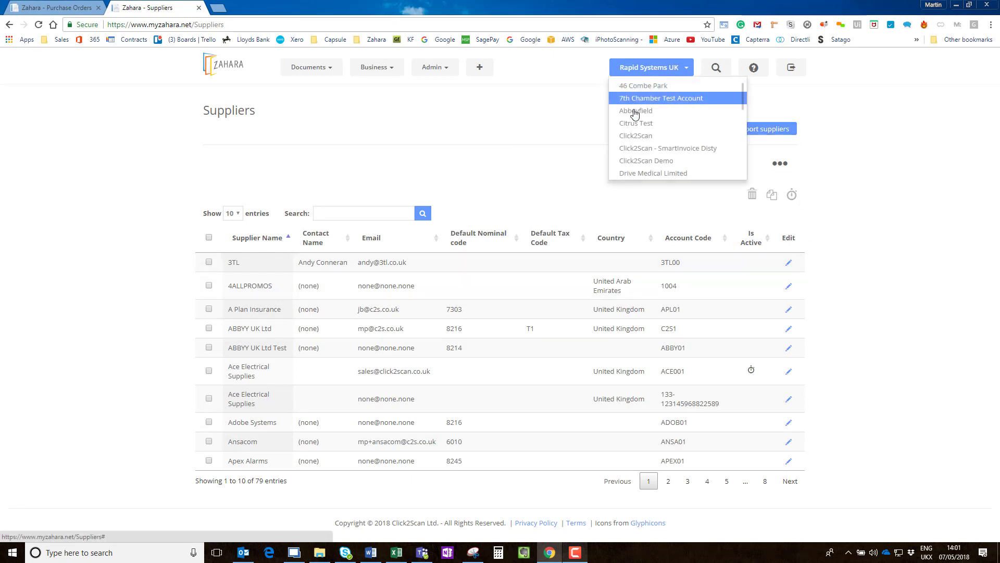
left_click(637, 136)
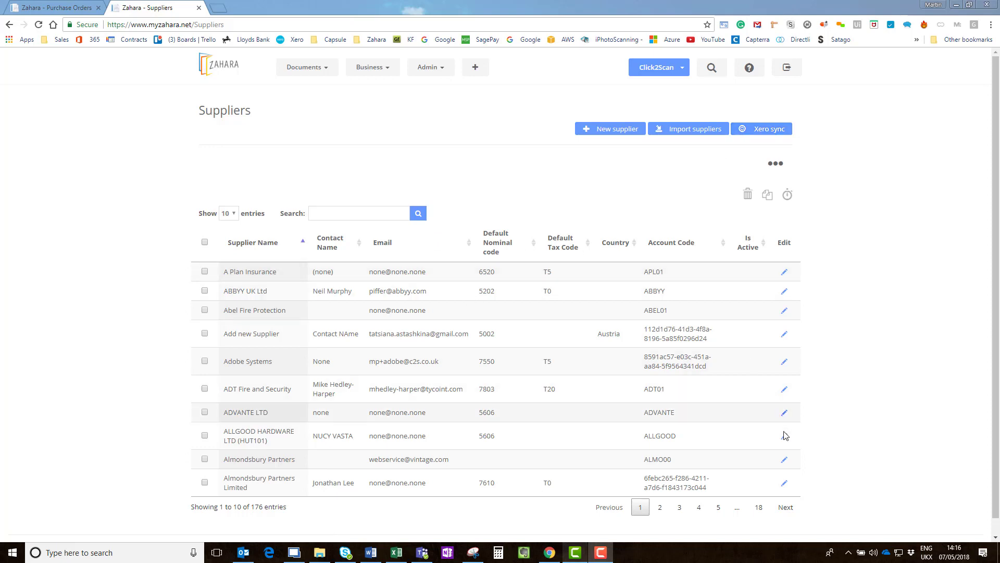
Step: Examine the supplier record for Almondsbury Partners Limited, including its details, products, orders, invoices and documents
left_click(784, 483)
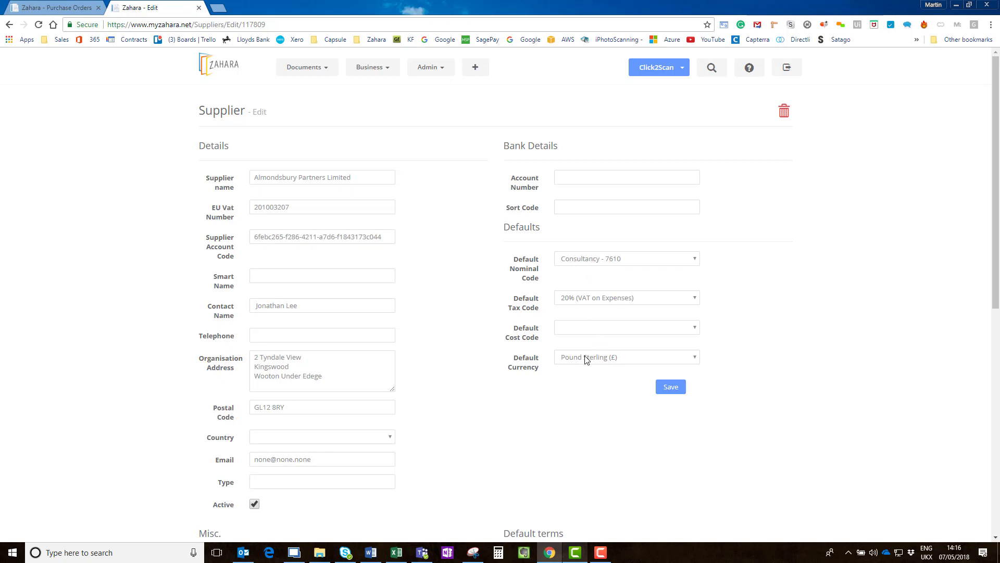
scroll(479, 346, "down", 8)
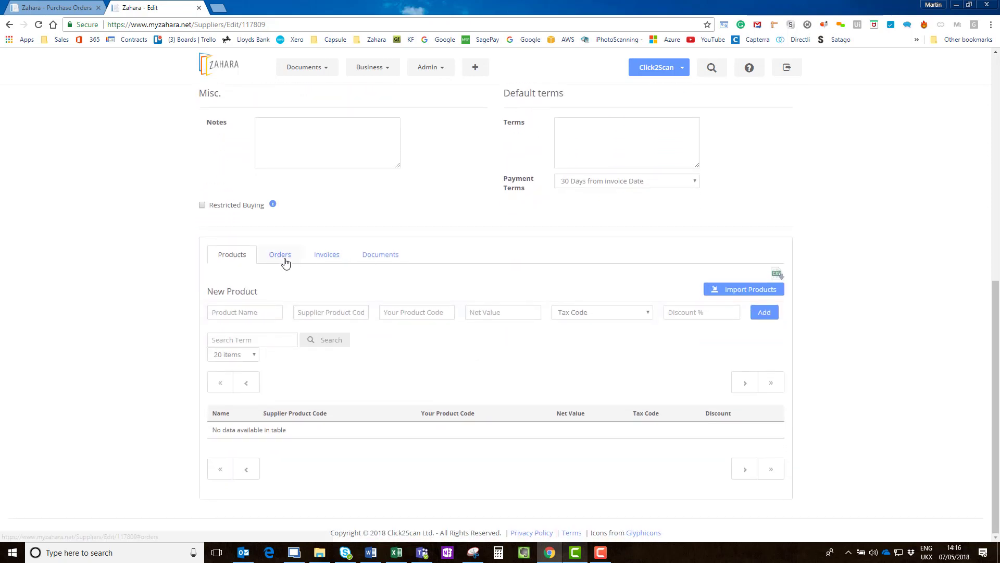
left_click(285, 261)
left_click(332, 429)
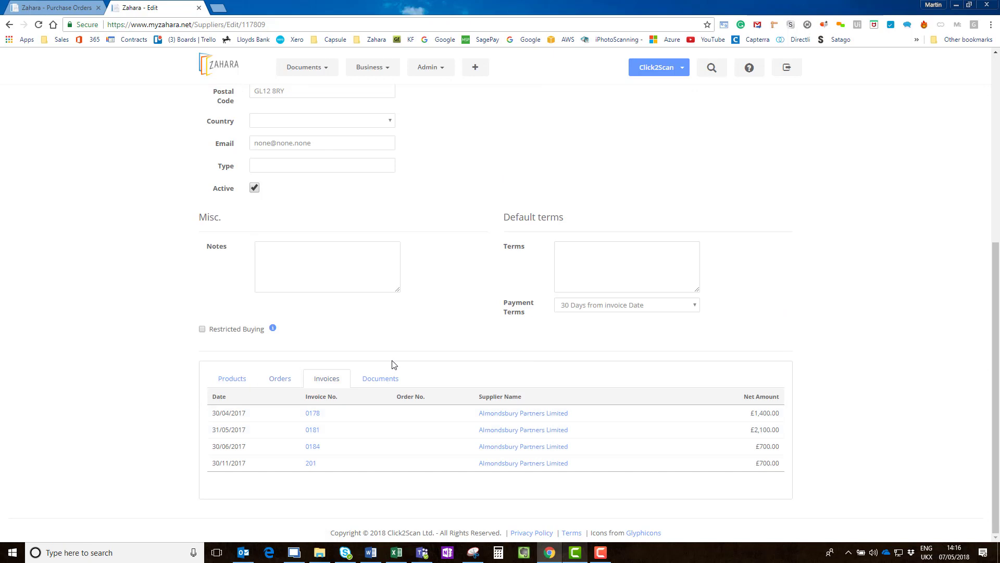
left_click(382, 384)
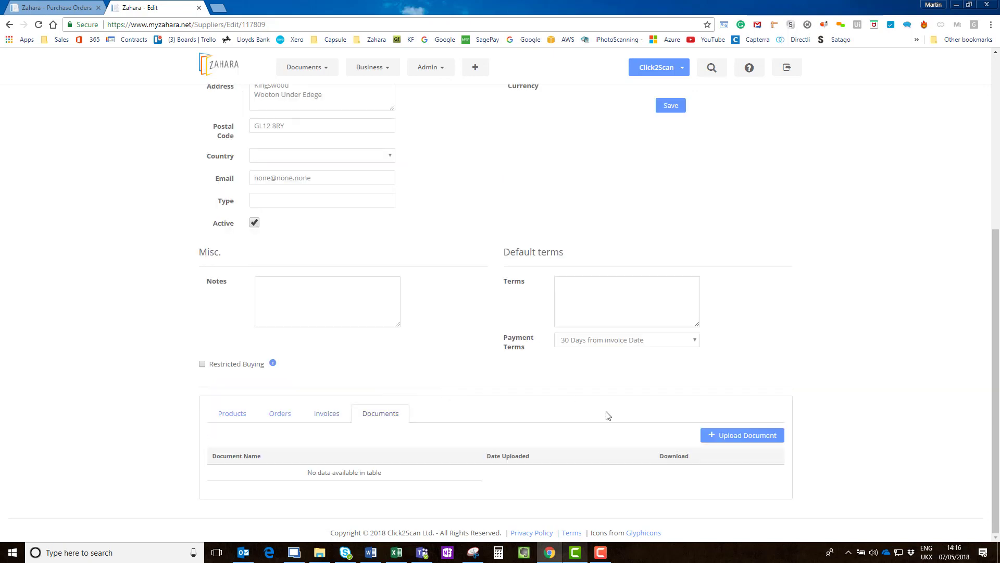
scroll(354, 170, "up", 4)
Step: Go to the business settings of Click2Scan and review the address, defaults, formatting and workflow options
left_click(373, 58)
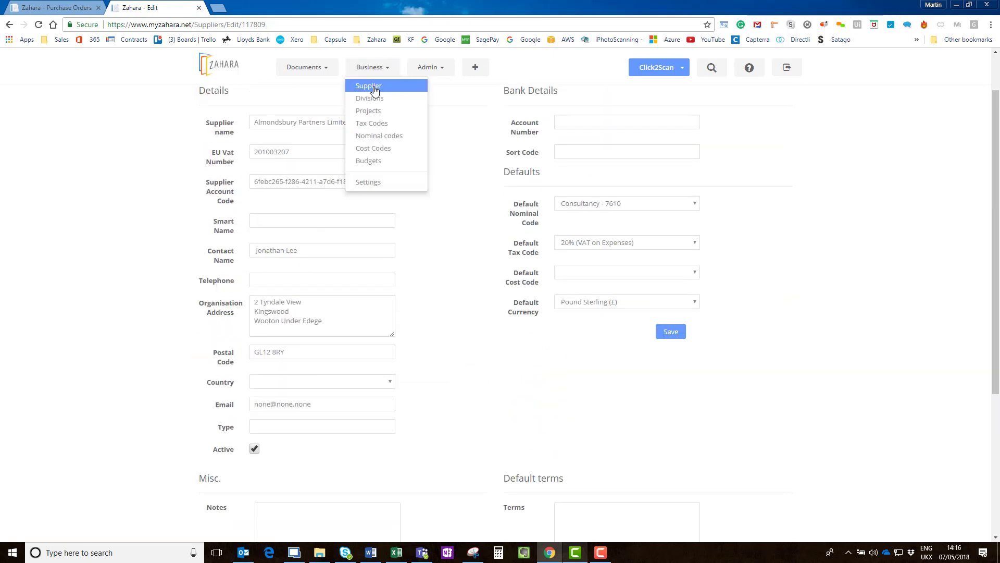
left_click(369, 183)
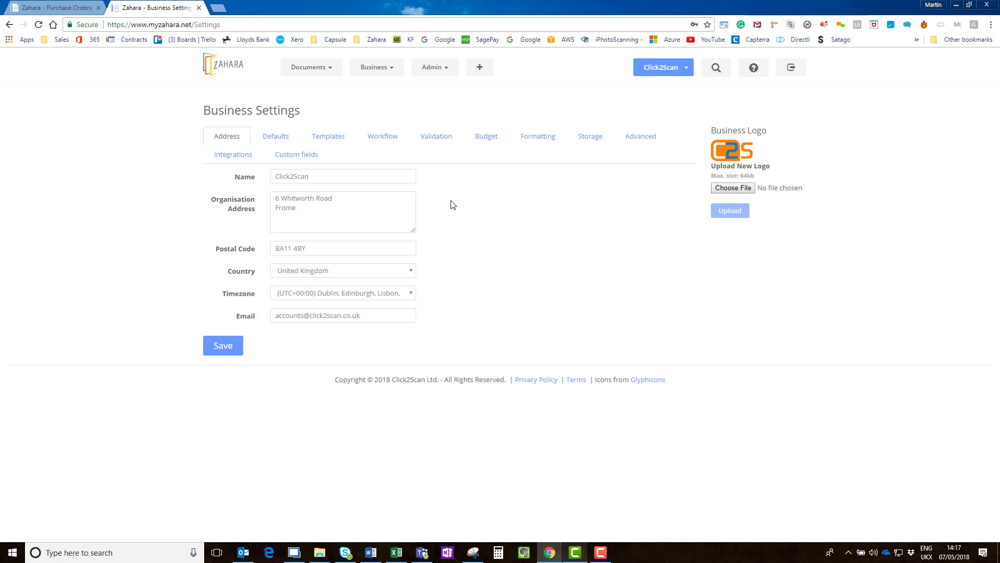
left_click(280, 139)
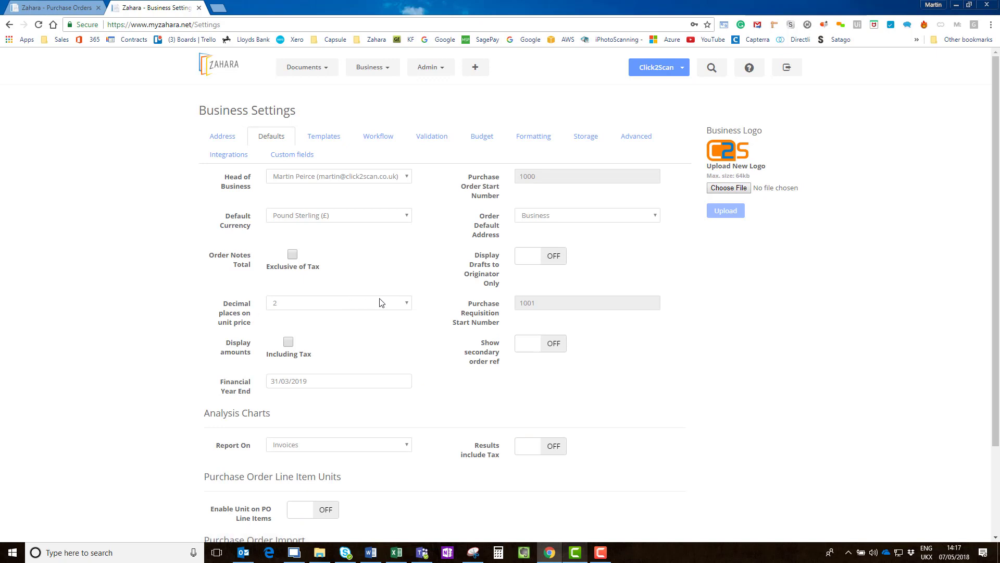
left_click(523, 139)
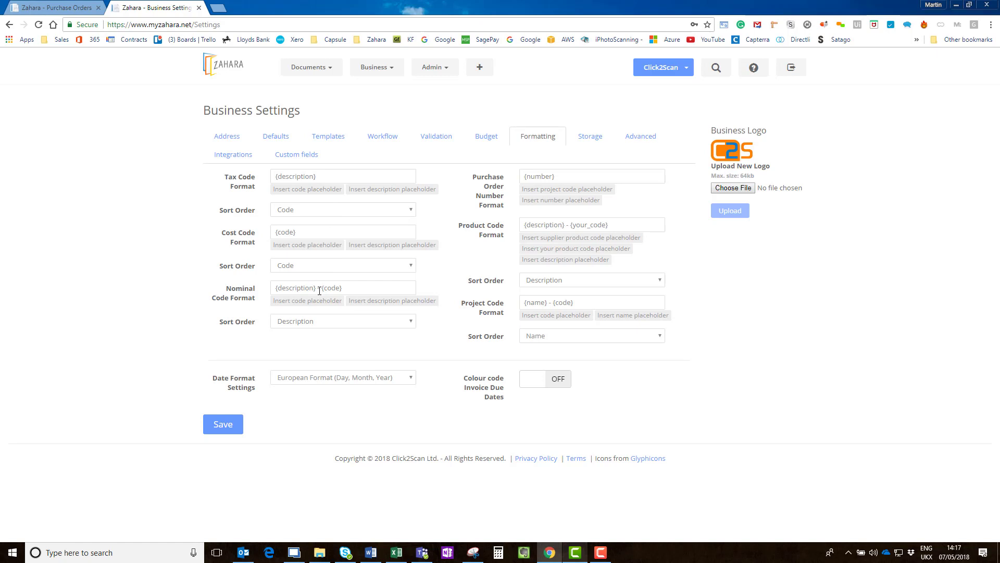
left_click(382, 138)
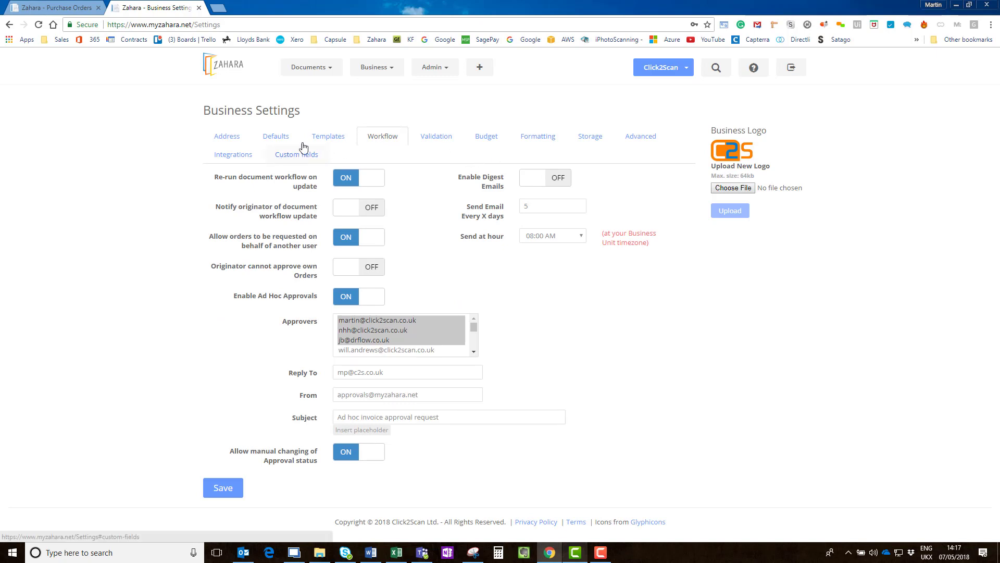
Step: Bring up the Order Approval email template in the business settings, enlarge its editor and read through the whole template
left_click(319, 138)
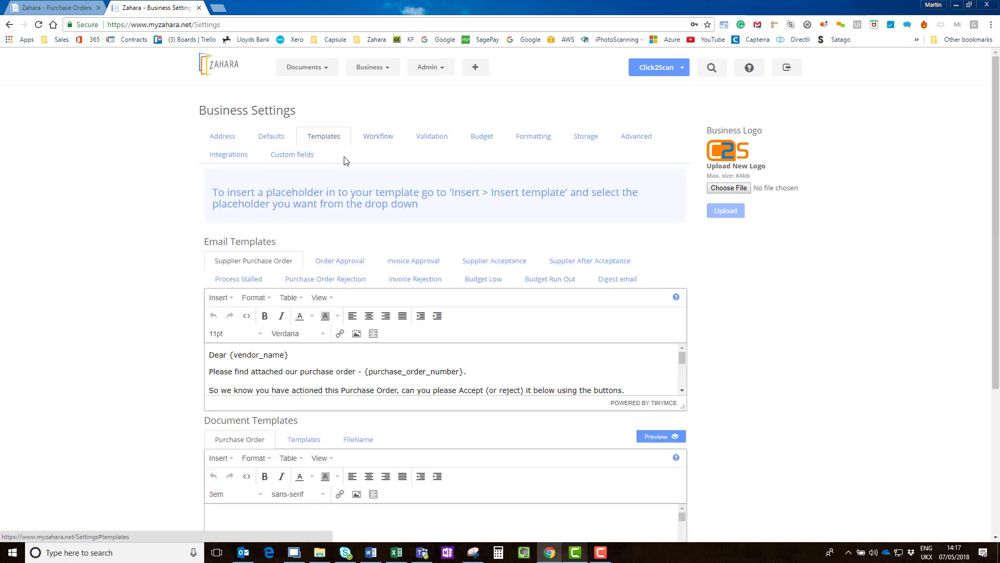
left_click(344, 266)
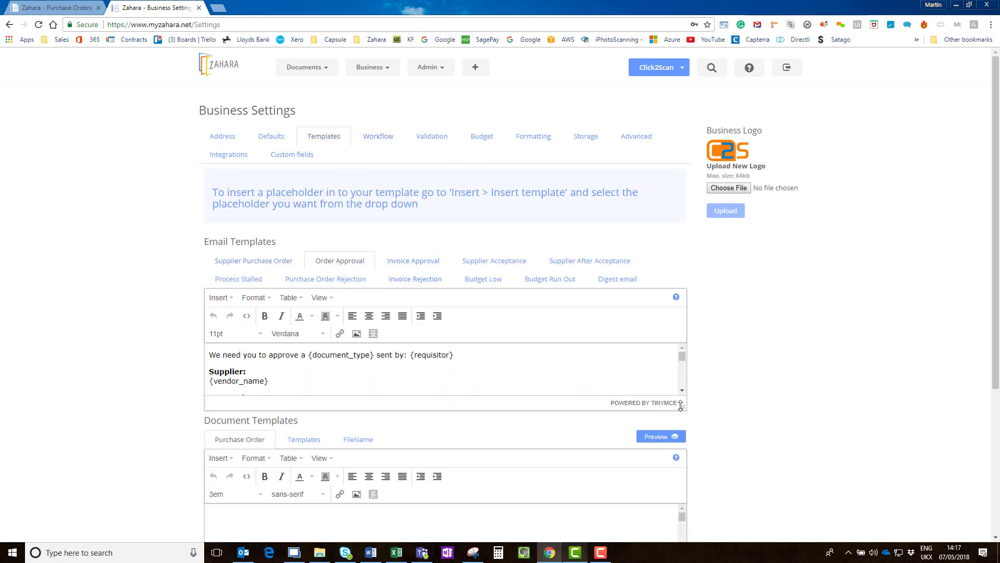
left_click_drag(684, 405, 685, 542)
scroll(583, 420, "down", 3)
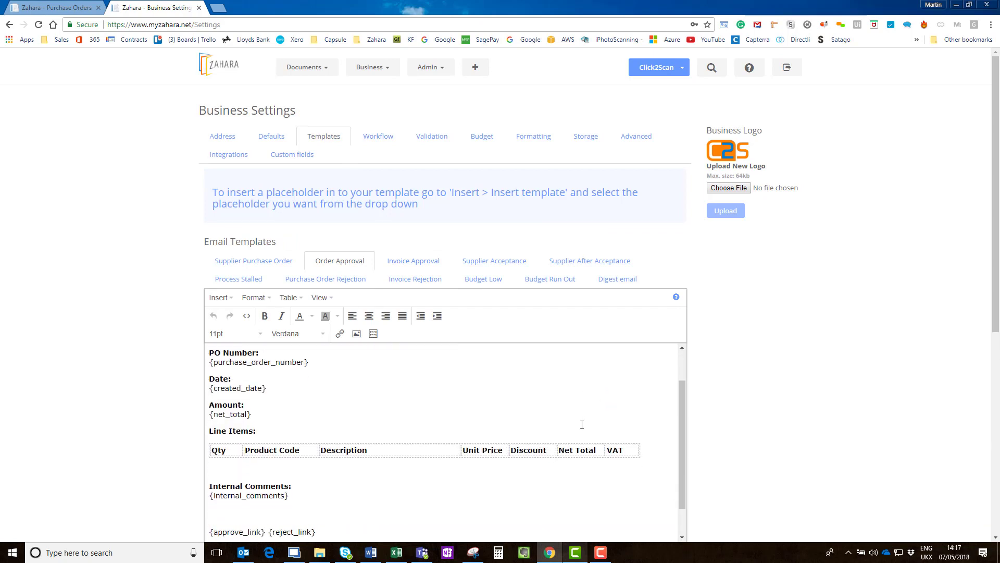
scroll(470, 417, "up", 3)
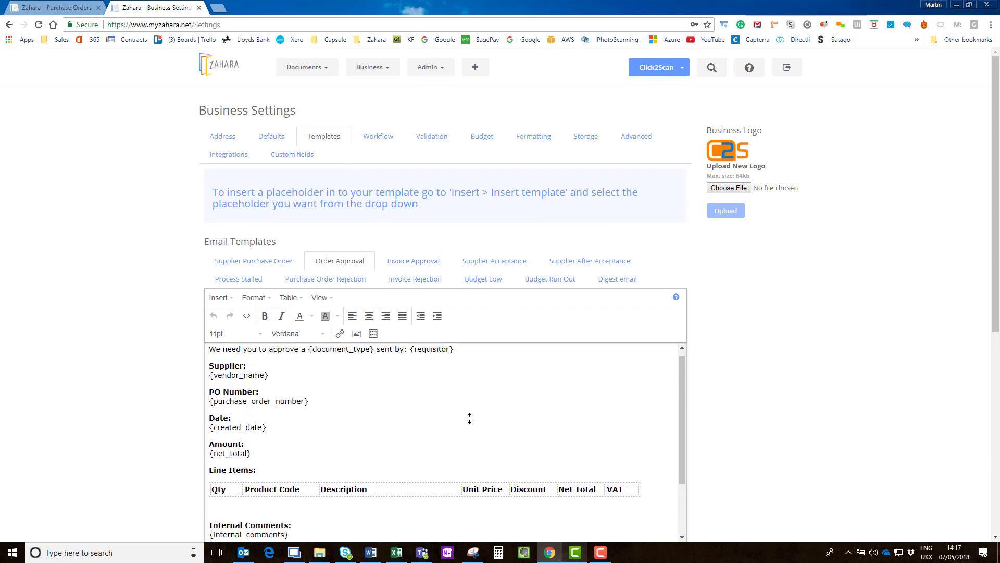
Step: Examine the purchase order custom fields for Rapid Systems UK, checking the Payment Type field's definition and closing it unchanged
left_click(282, 154)
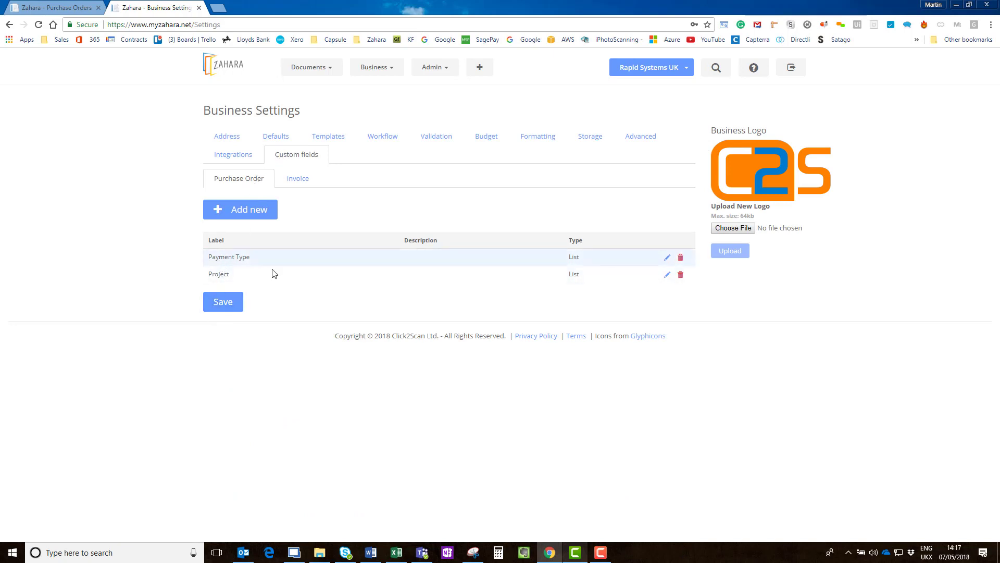
left_click(666, 257)
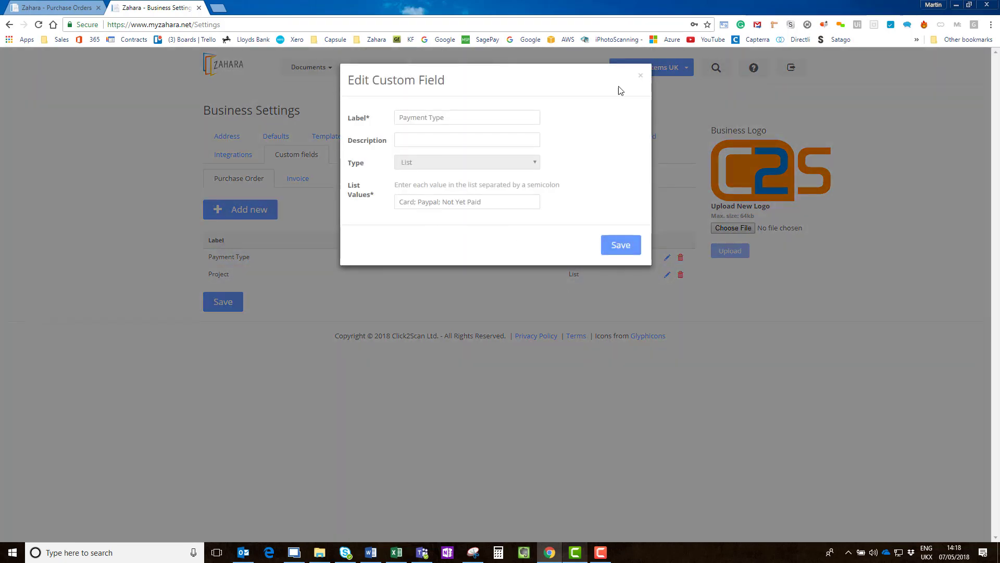
left_click(640, 76)
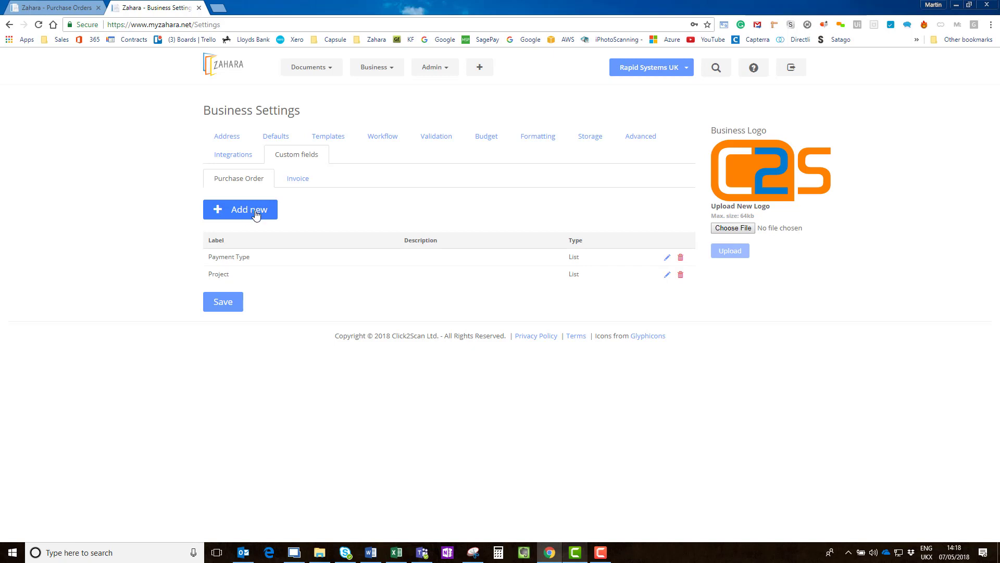
Step: View the types available for a new purchase order custom field and close the form without adding one
left_click(240, 218)
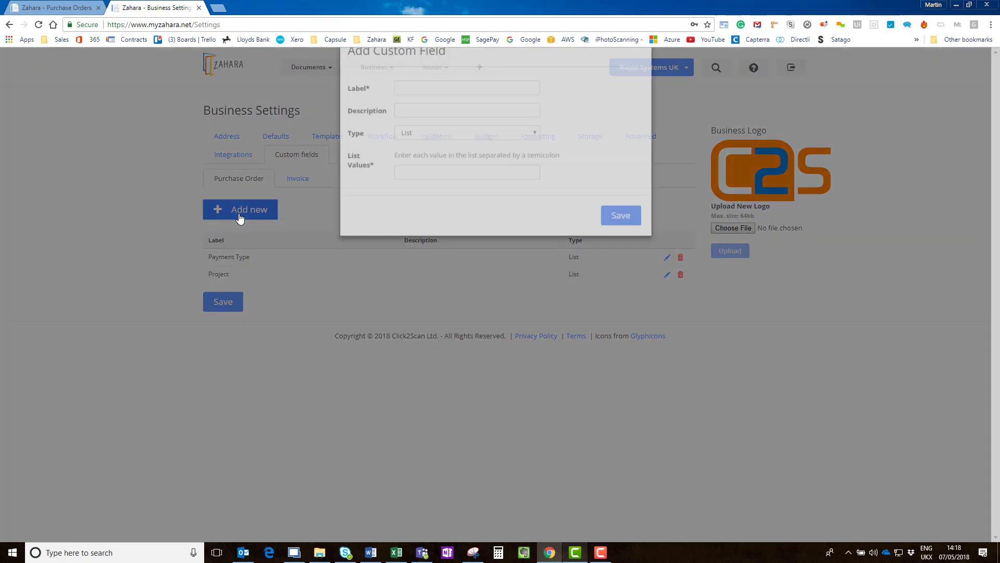
left_click(427, 163)
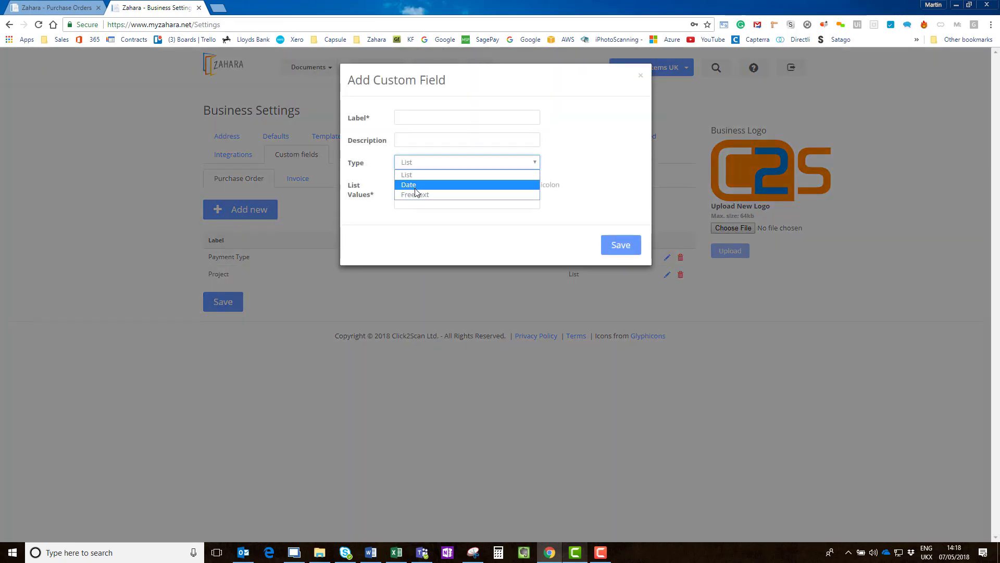
left_click(641, 76)
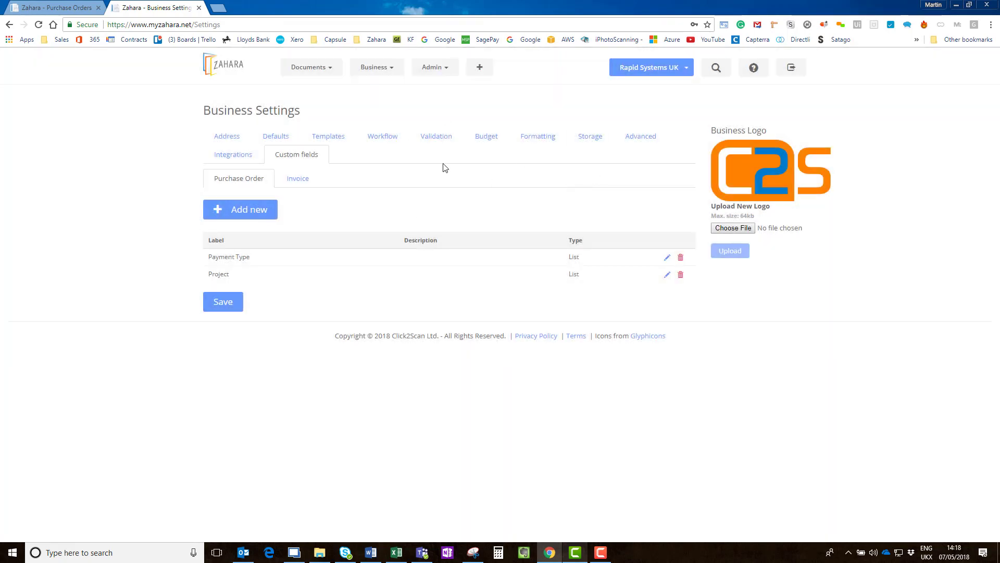
Step: Return to the dashboard and start raising a new purchase order for Rapid Systems UK
left_click(319, 72)
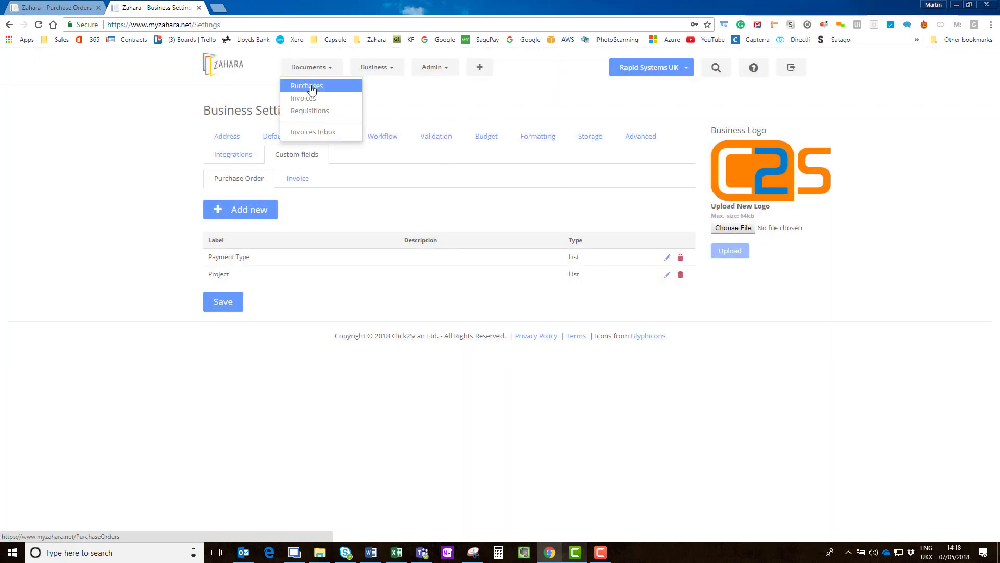
left_click(434, 104)
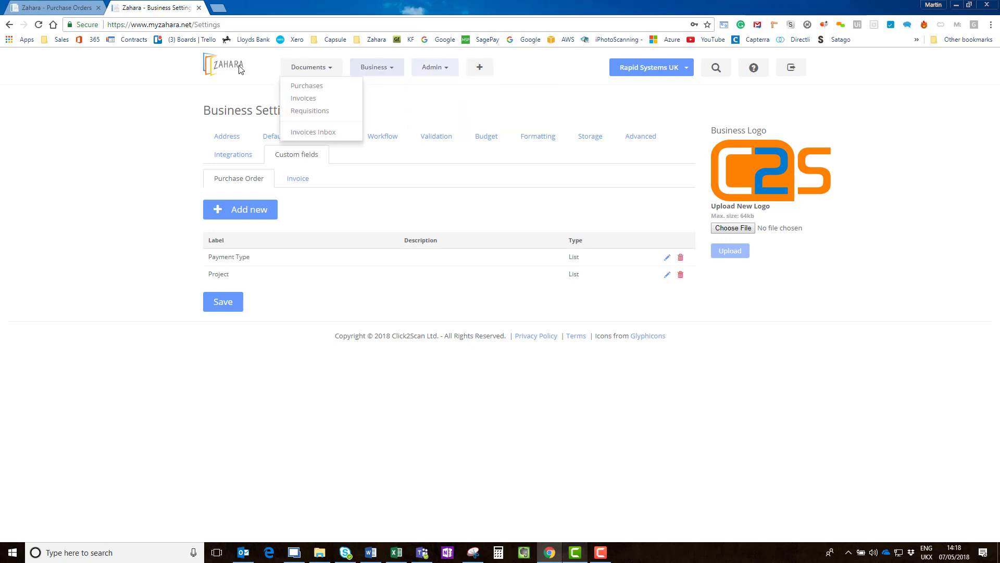
left_click(217, 70)
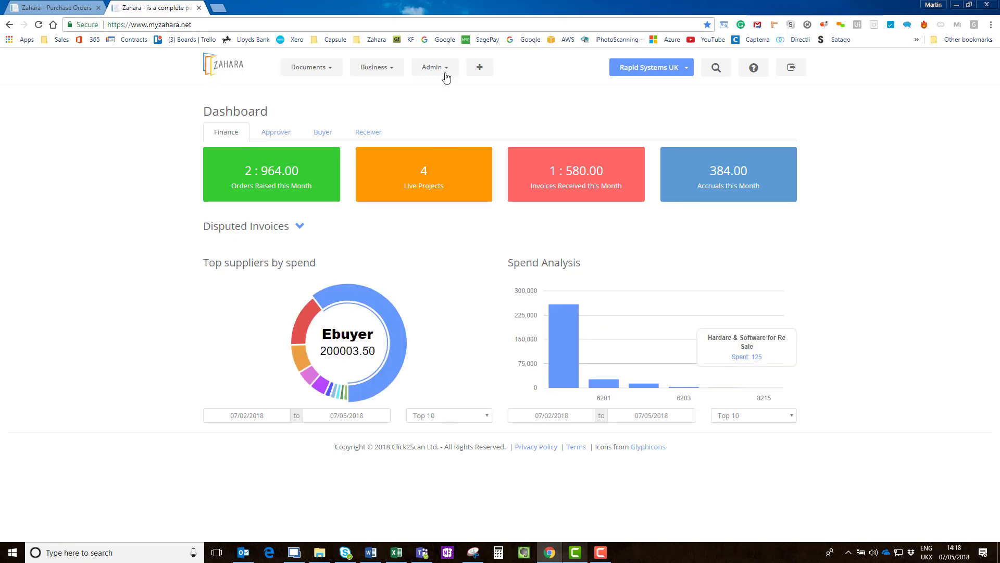
left_click(480, 71)
left_click(484, 87)
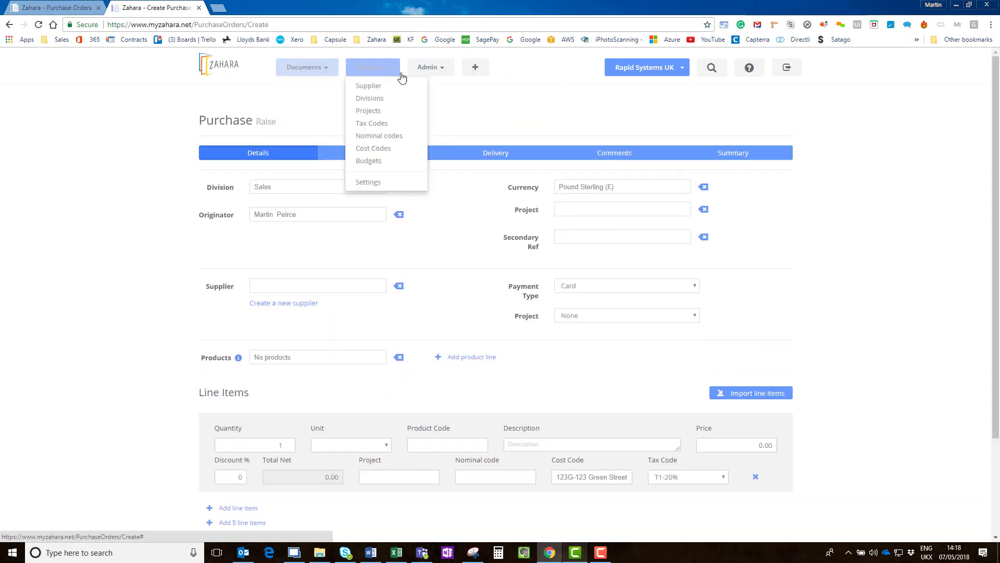
mouse_move(432, 72)
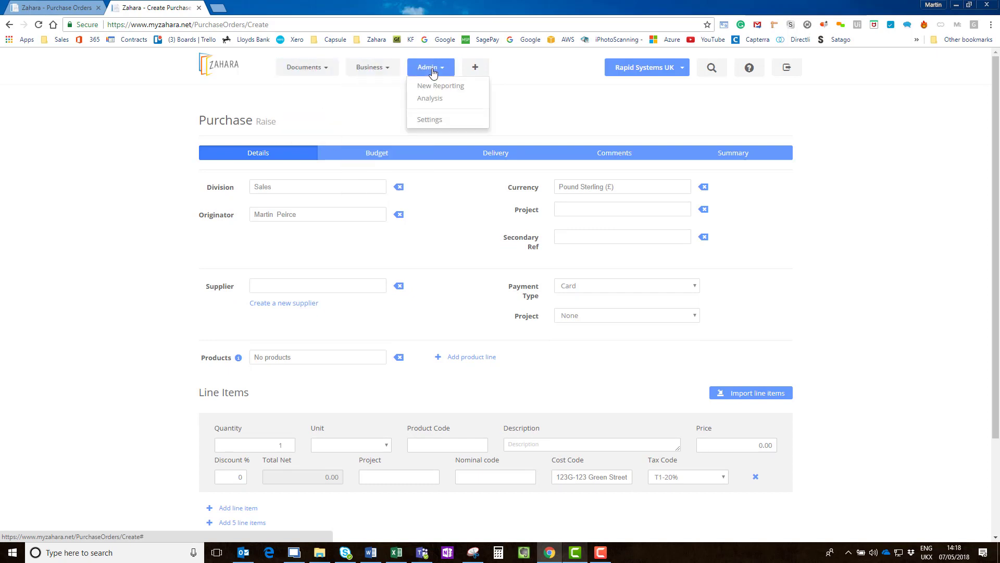
mouse_move(317, 70)
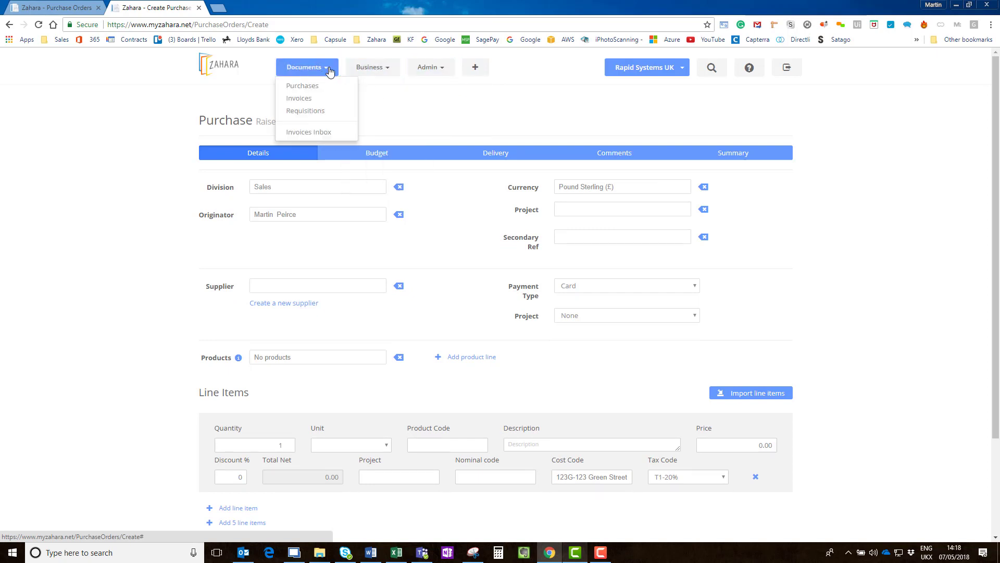
mouse_move(475, 73)
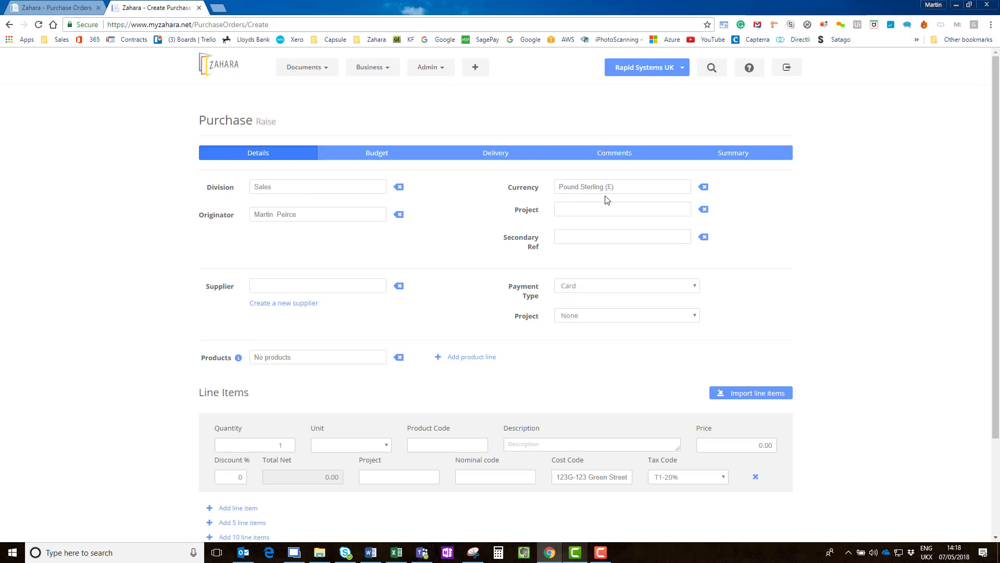
Step: View the project choices without picking one, and set the purchase order's supplier to ABBYY UK Ltd
left_click(575, 202)
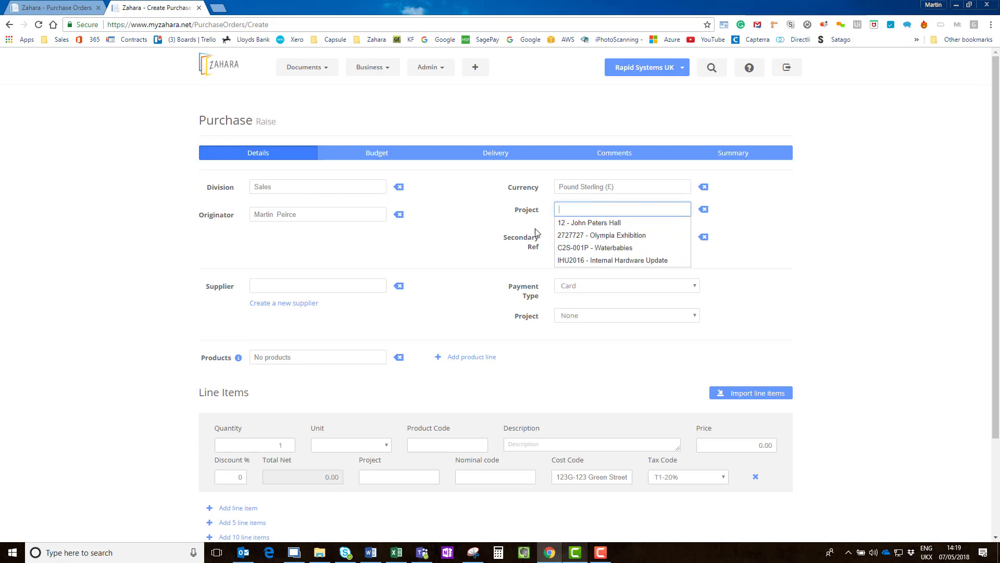
left_click(437, 250)
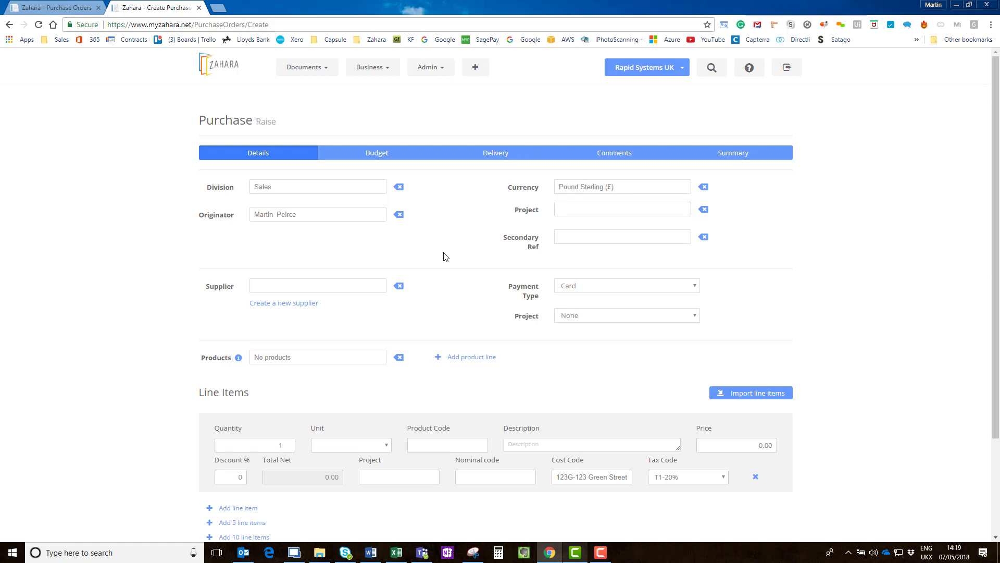
left_click(293, 282)
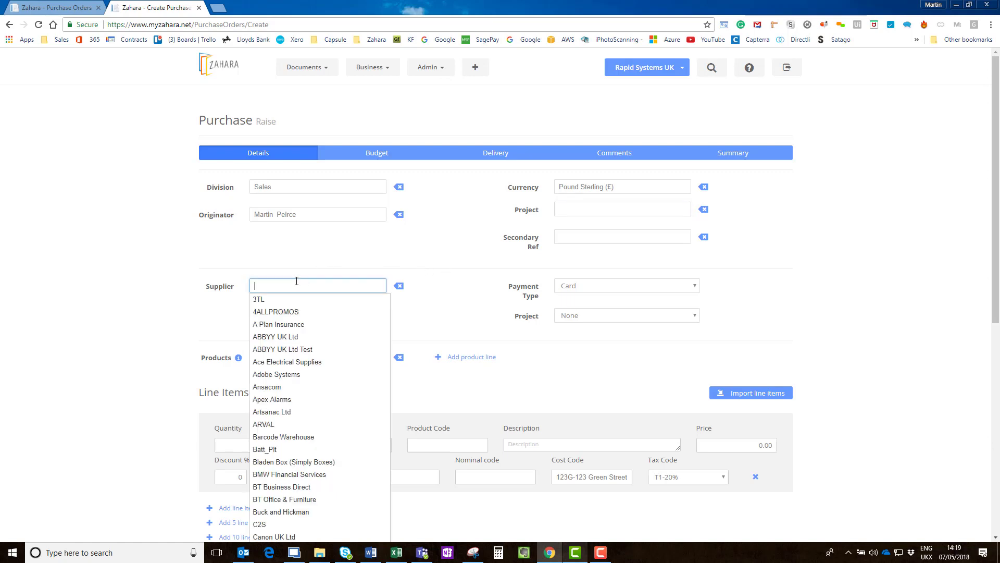
left_click(290, 337)
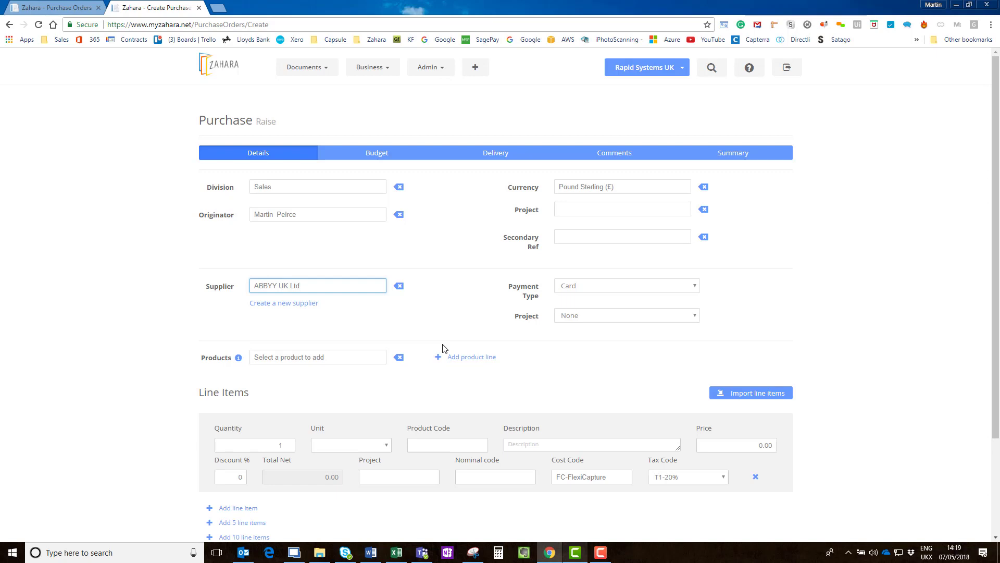
Step: Add the product FlexiCapture 11 Distributed Software to the purchase order as a line item
scroll(443, 348, "down", 2)
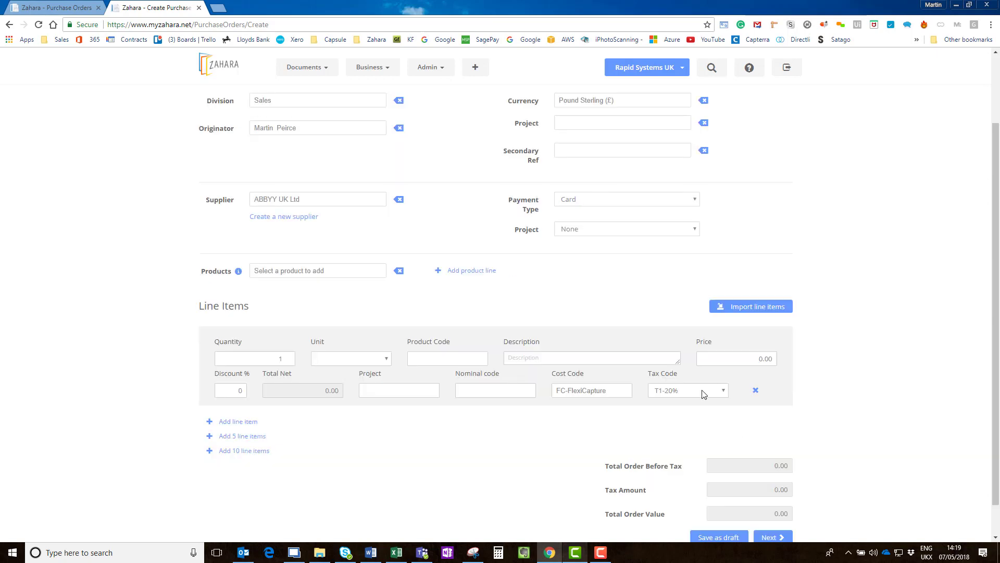
left_click(368, 270)
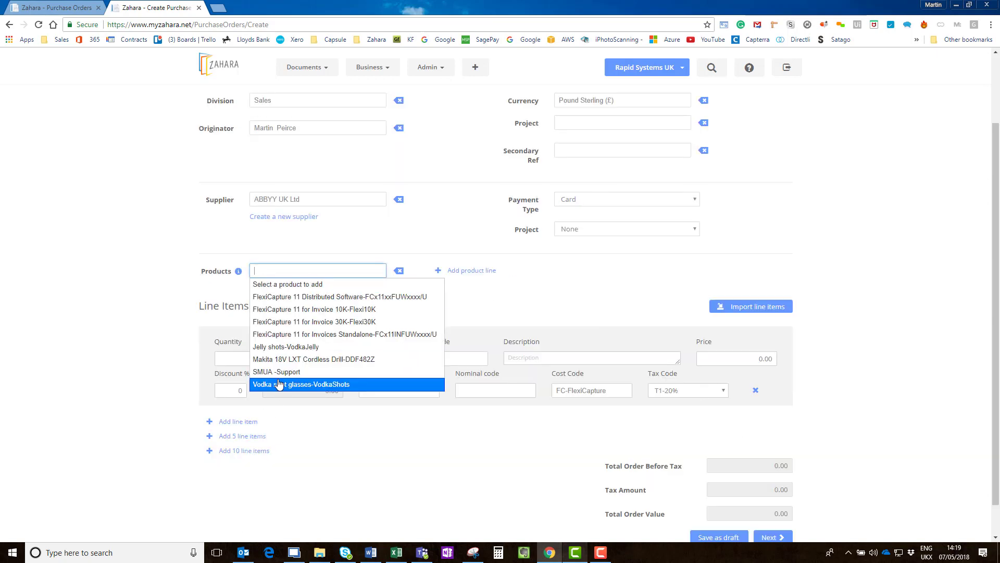
left_click(295, 298)
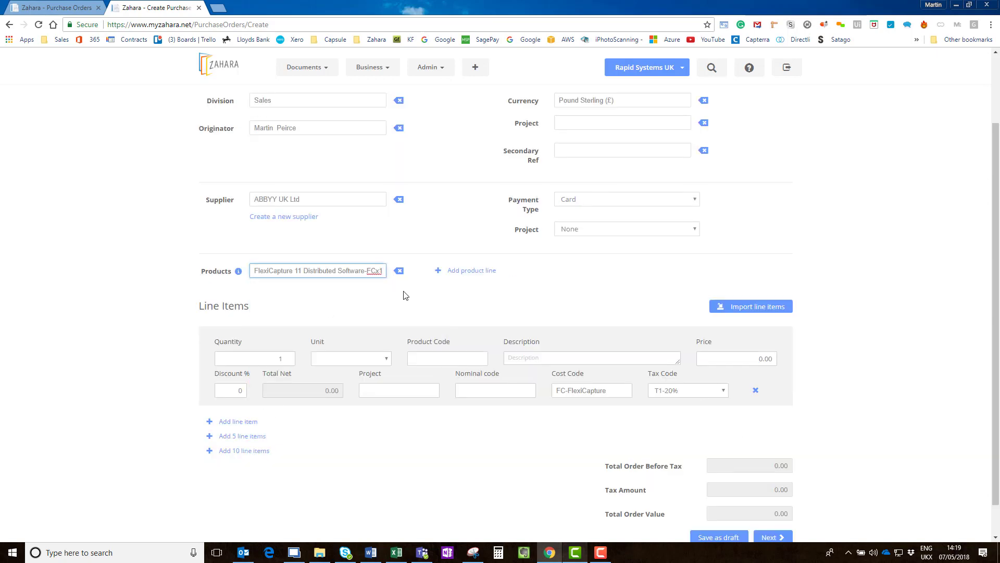
left_click(458, 271)
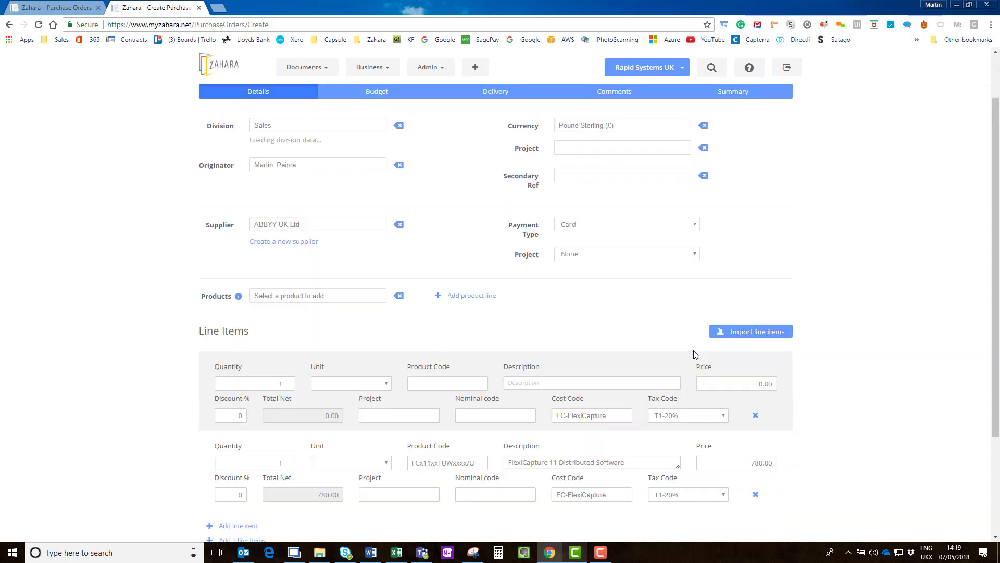
scroll(693, 353, "down", 3)
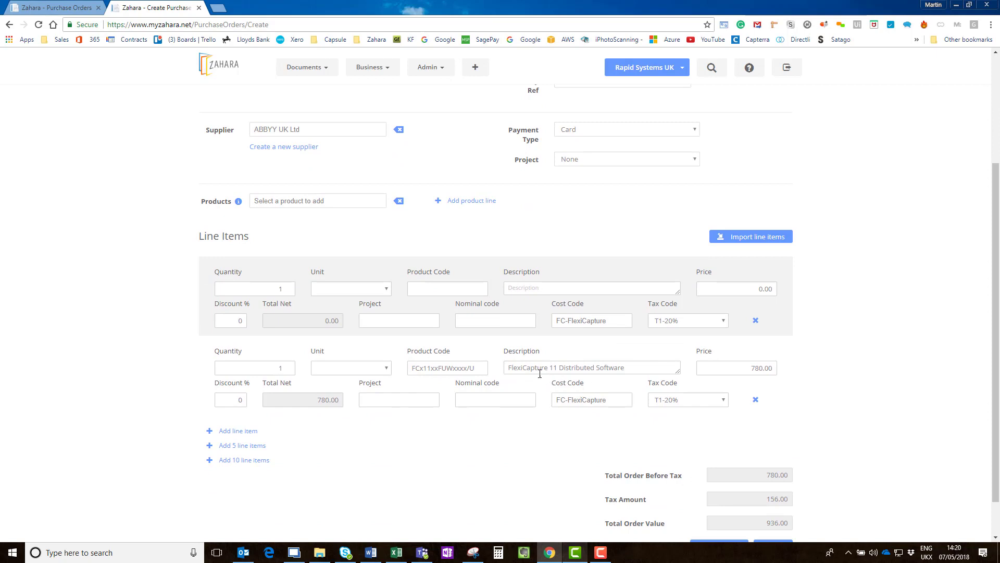
Step: Set the FlexiCapture line's quantity to 3 and fill the blank line with 5 "User licenses" at 300.00 each
double_click(281, 369)
type("3")
left_click(523, 294)
type("User ")
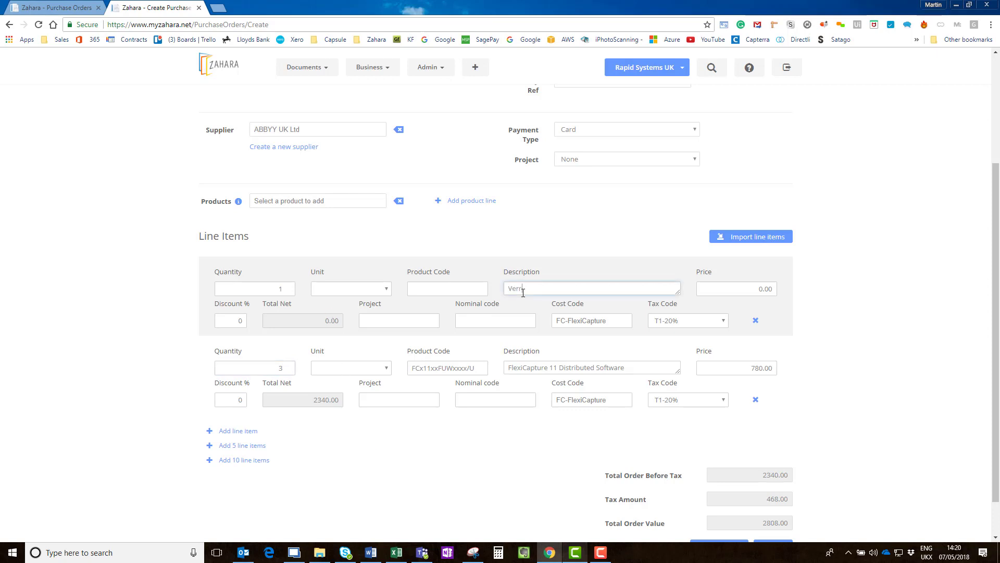
type("licenses")
key("Tab")
type("300.00")
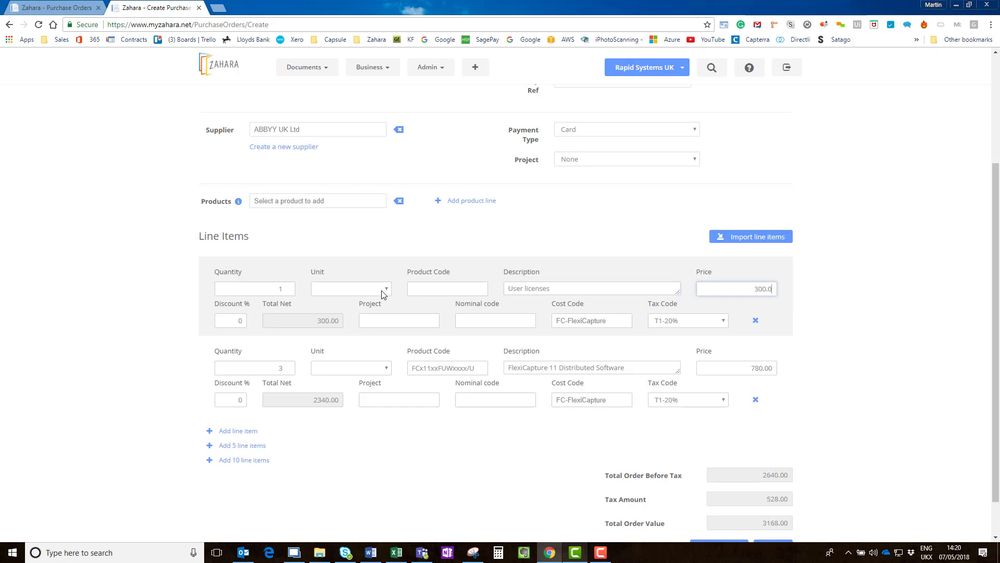
left_click(277, 286)
key("BackSpace")
type("5")
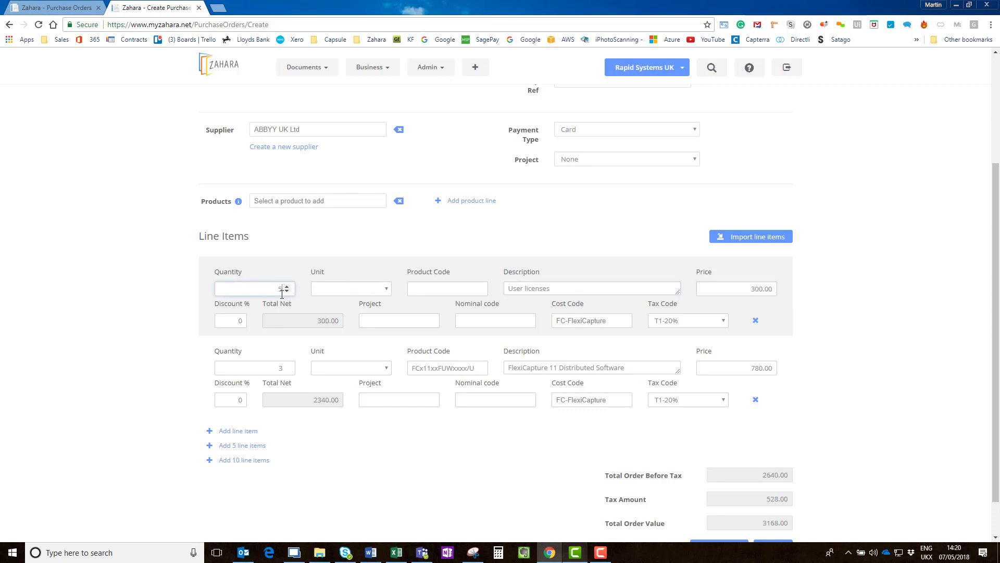
left_click(427, 468)
Step: Assign nominal code 5000 - Materials Purchased to both line items
left_click(458, 319)
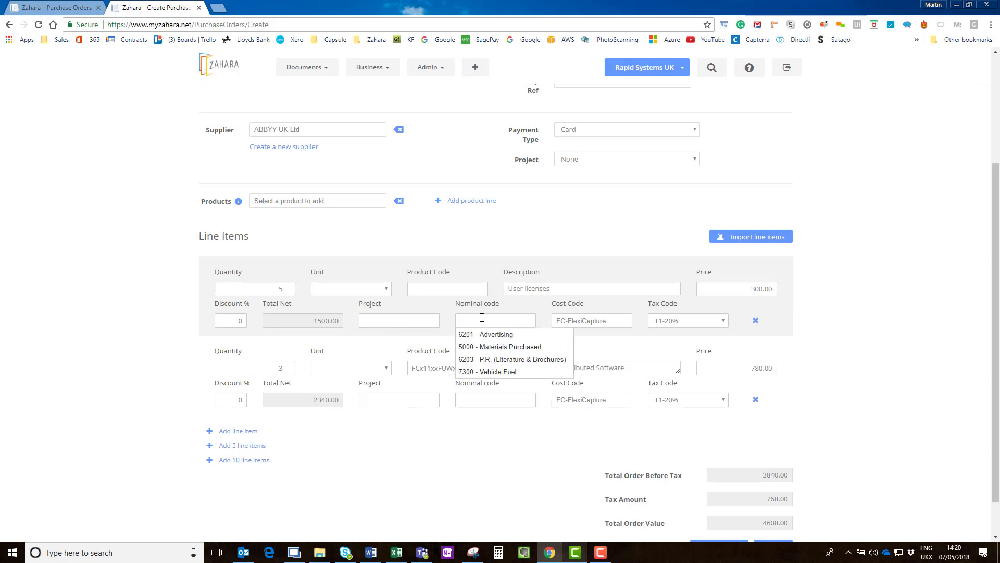
left_click(488, 347)
left_click(482, 400)
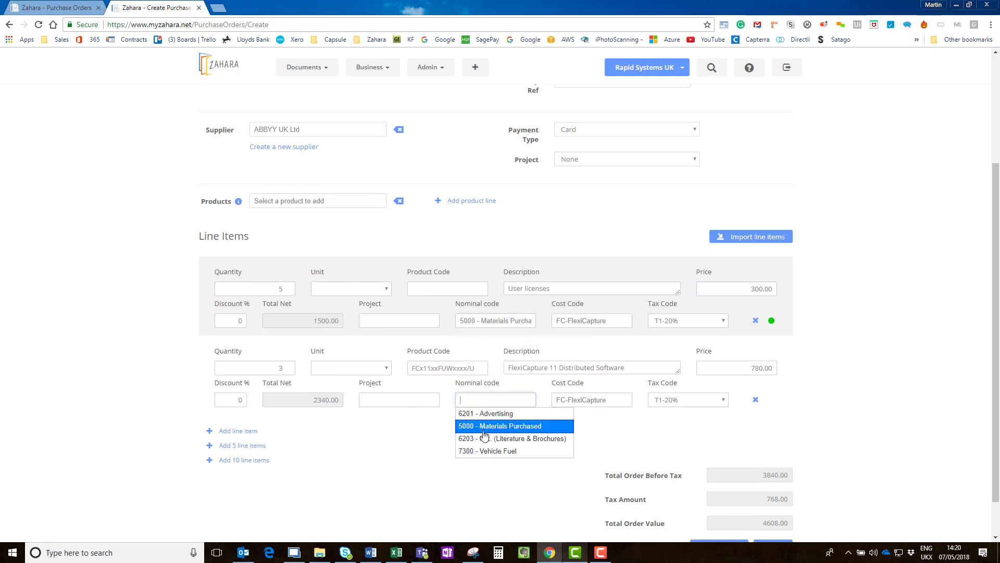
left_click(485, 426)
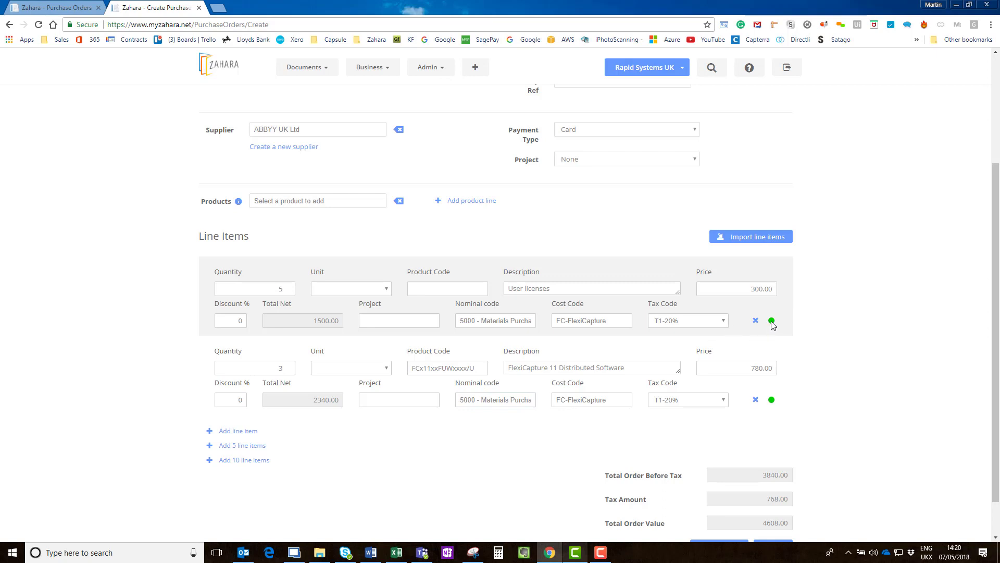
Step: Check the budget indicator on the line items, and view the CSV import options without importing anything
mouse_move(773, 402)
left_click(733, 244)
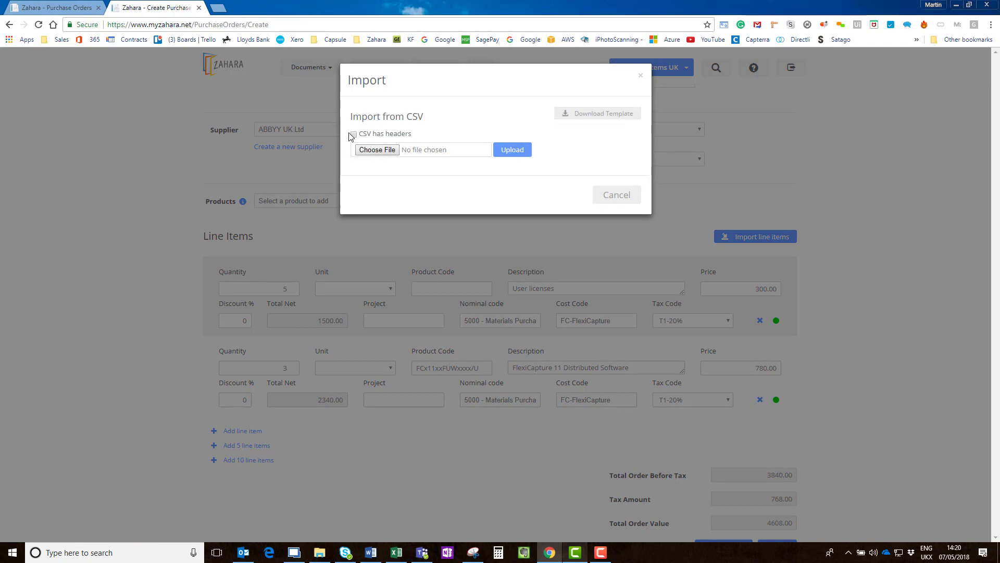
left_click(641, 79)
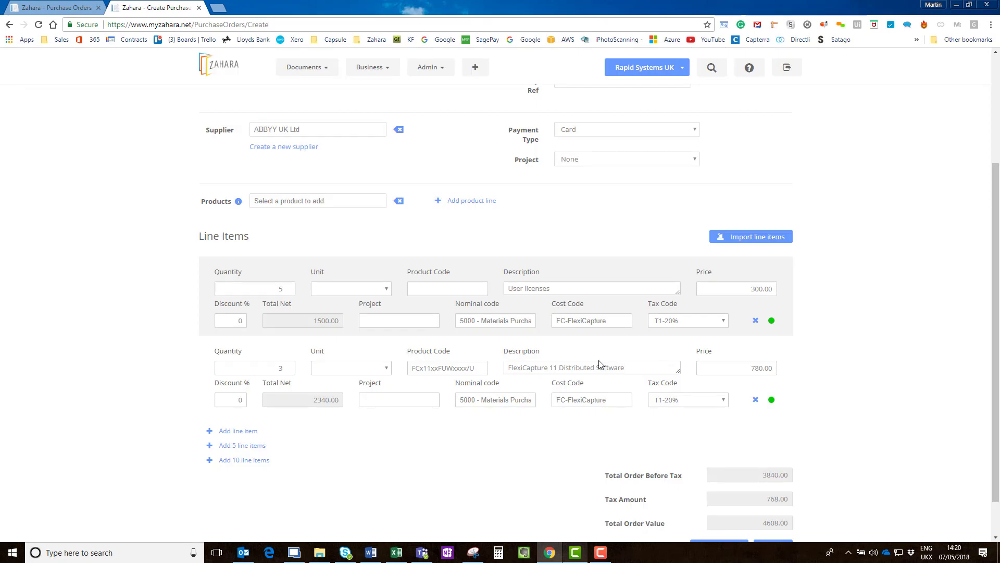
Step: Add a third line item "delivery" with unit Unit, price 25 and nominal code 6201 - Advertising
scroll(352, 363, "down", 1)
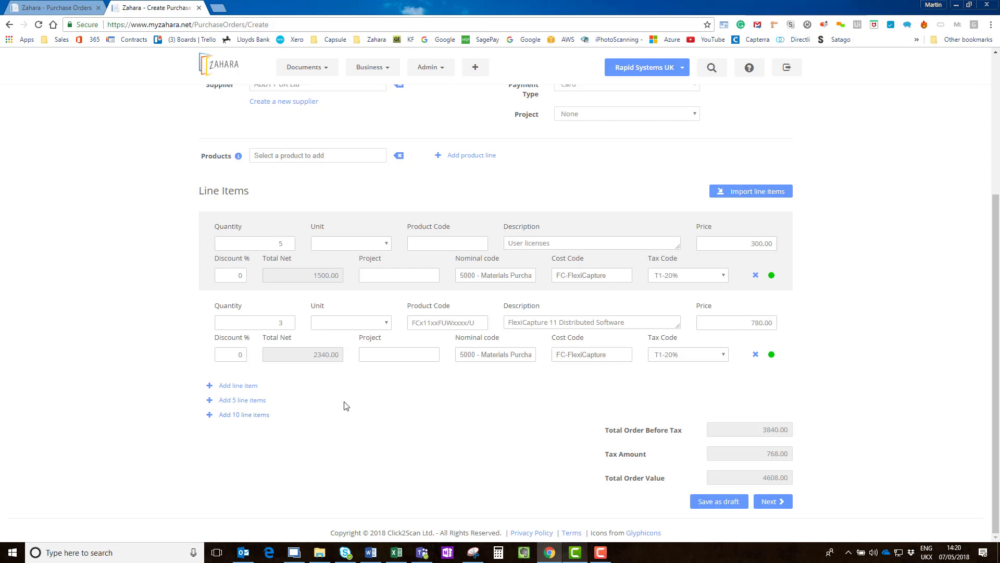
left_click(236, 386)
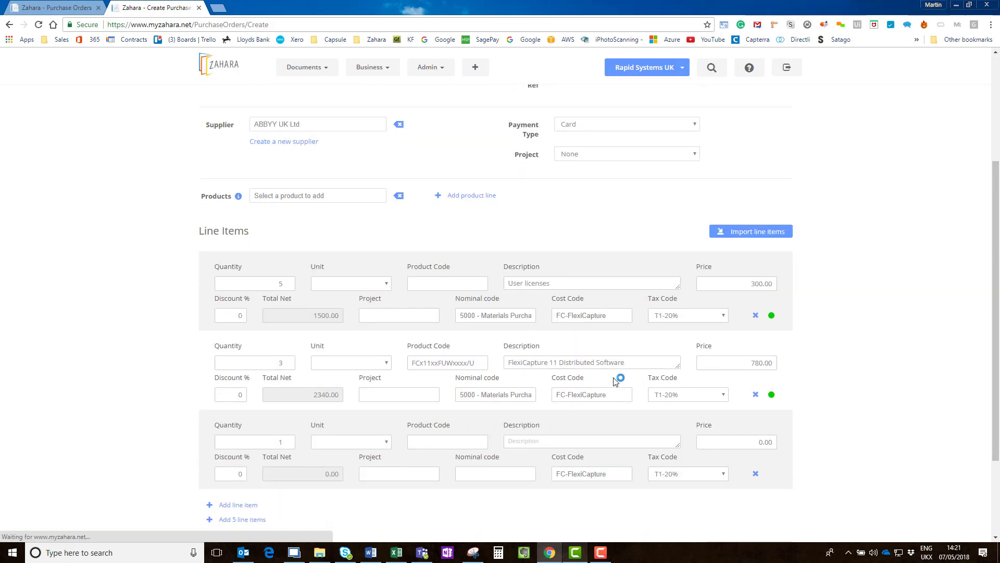
left_click(350, 337)
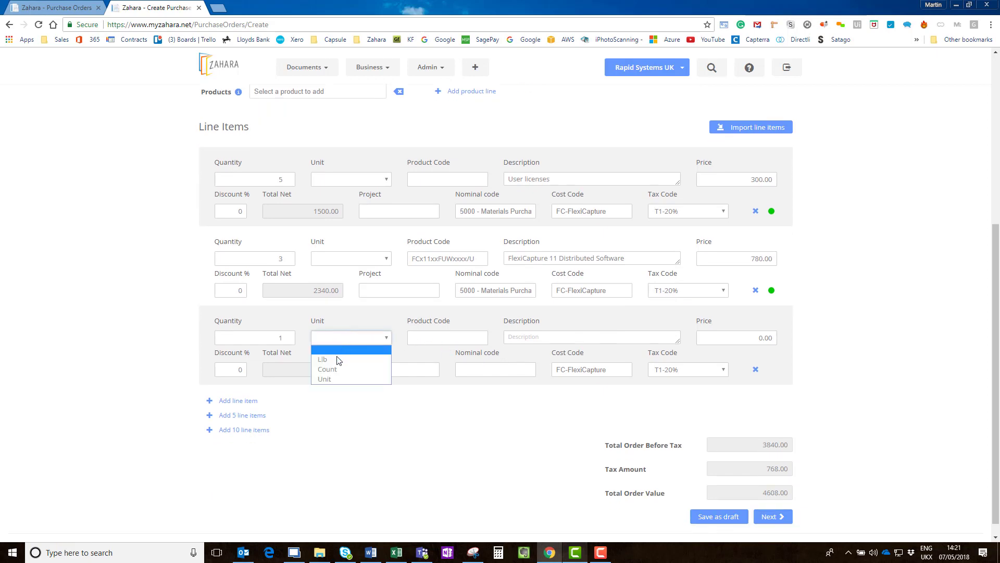
left_click(334, 379)
left_click(573, 339)
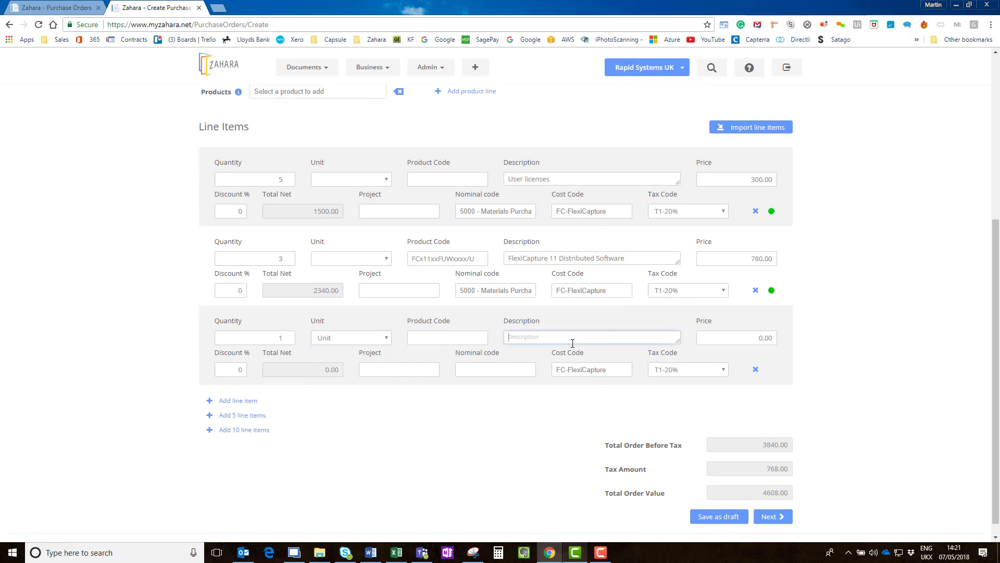
type("delivery")
key("Tab")
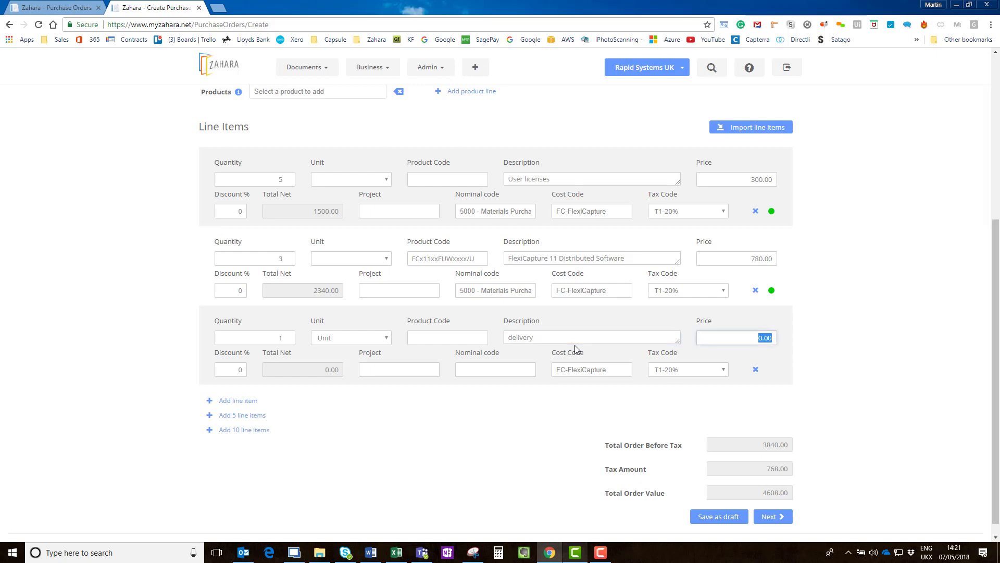
type("25")
key("Tab")
left_click(506, 370)
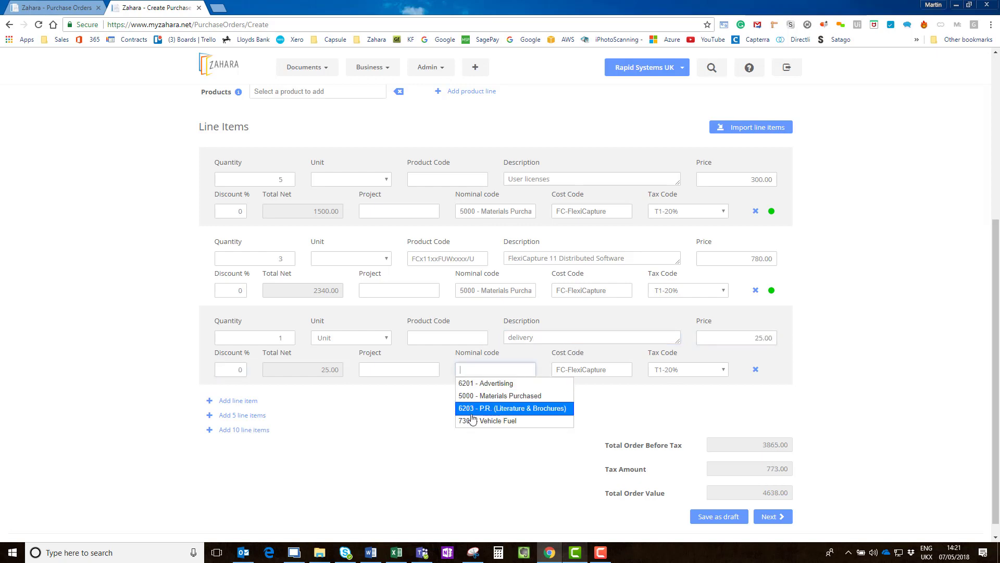
left_click(482, 385)
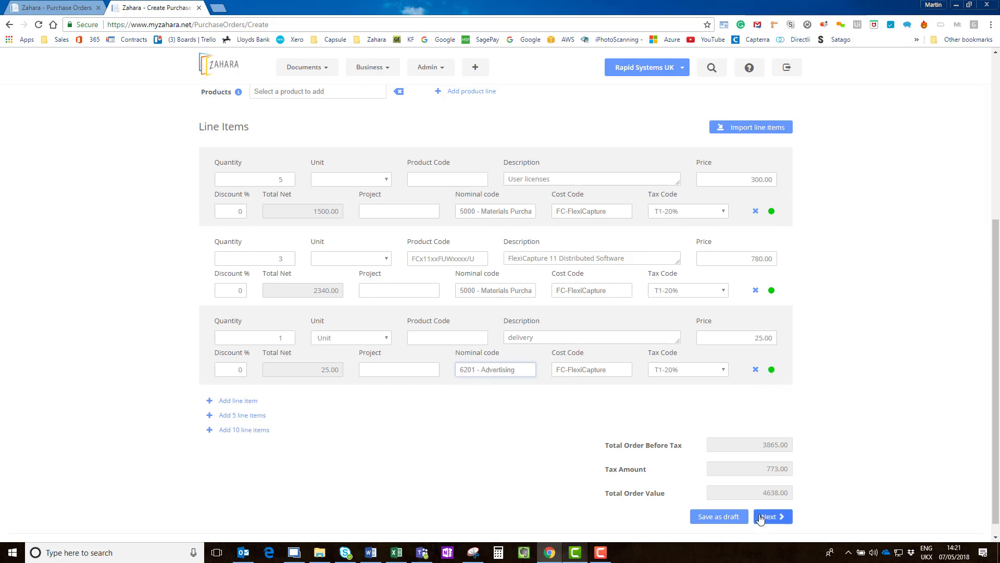
Step: Move on to the order's budget stage, review the budget lines, and proceed to the delivery details
left_click(780, 527)
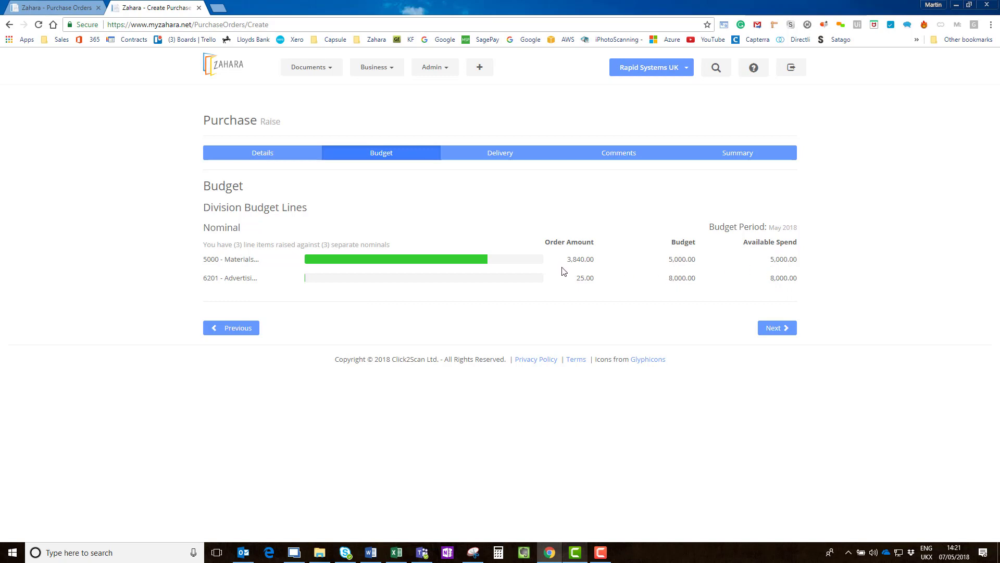
left_click(760, 330)
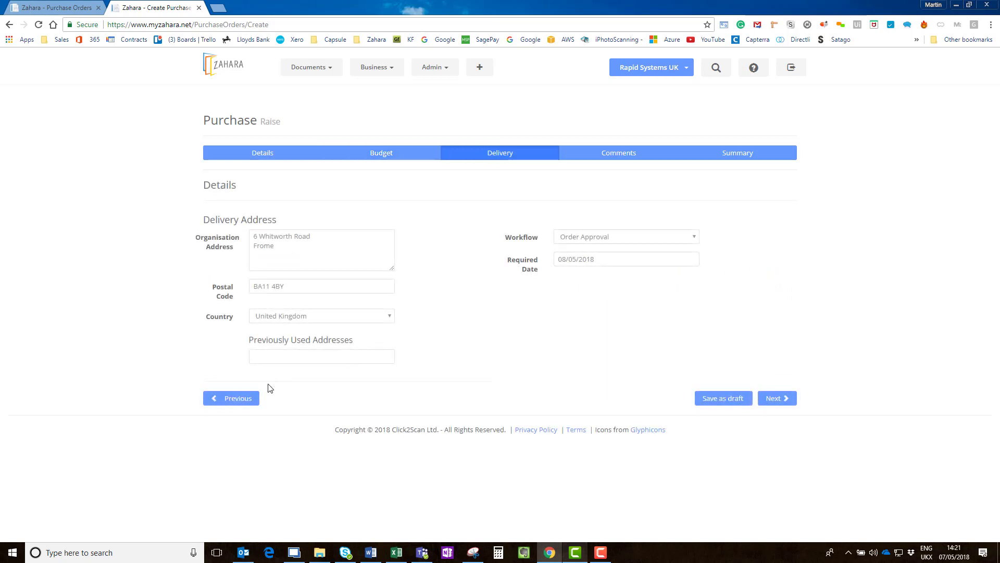
left_click(256, 398)
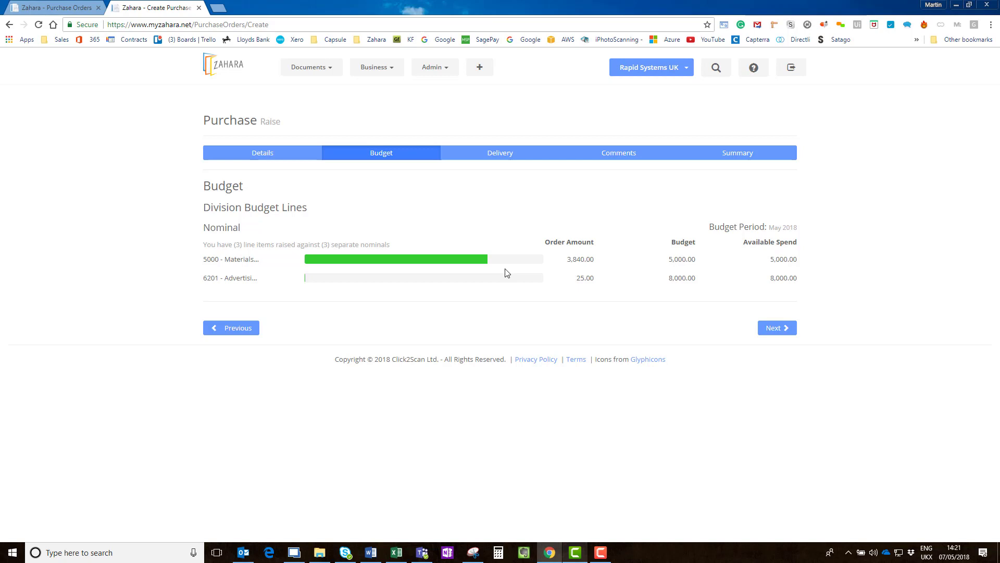
left_click(770, 330)
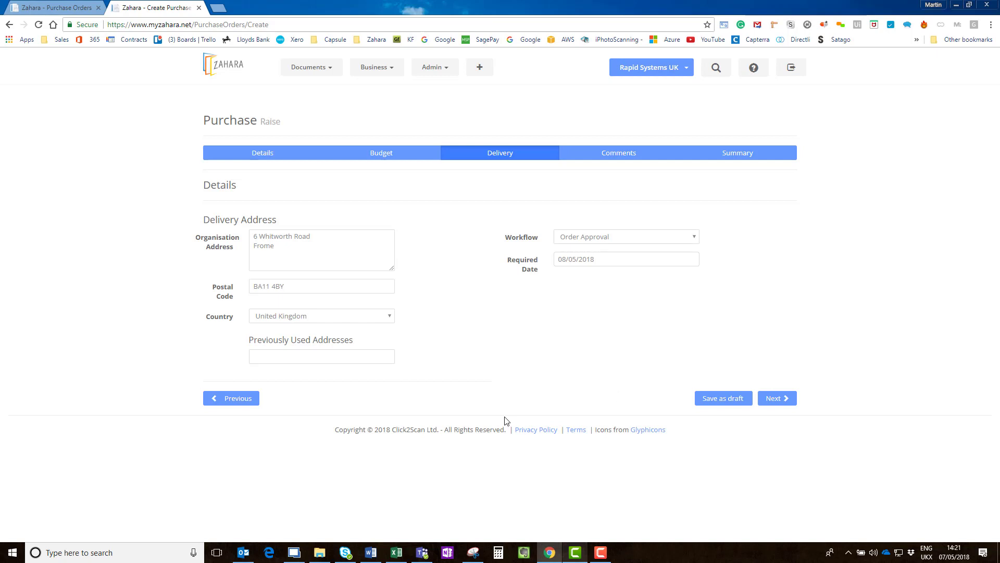
Step: View the previously used delivery addresses without picking one
left_click(331, 358)
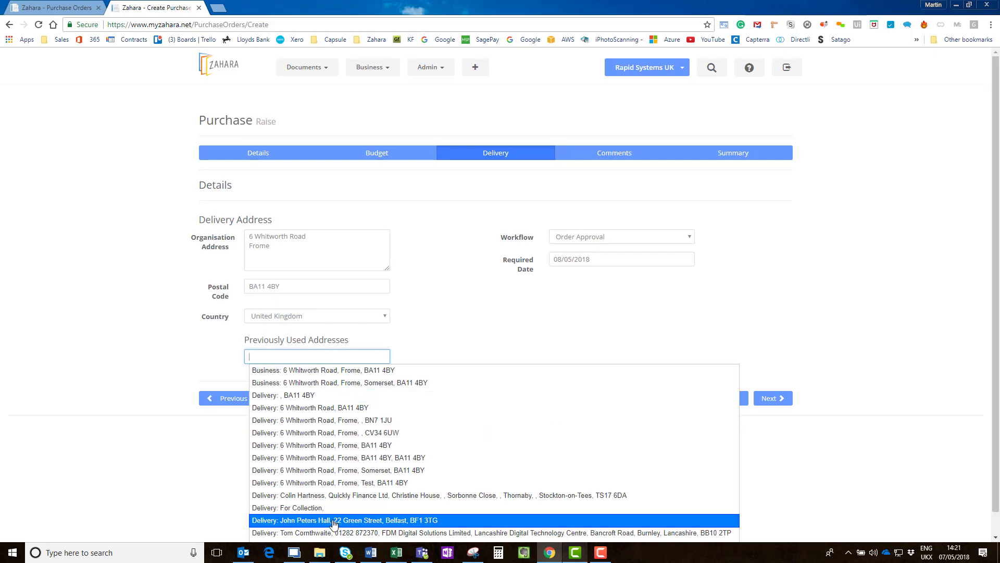
scroll(399, 496, "down", 1)
left_click(494, 324)
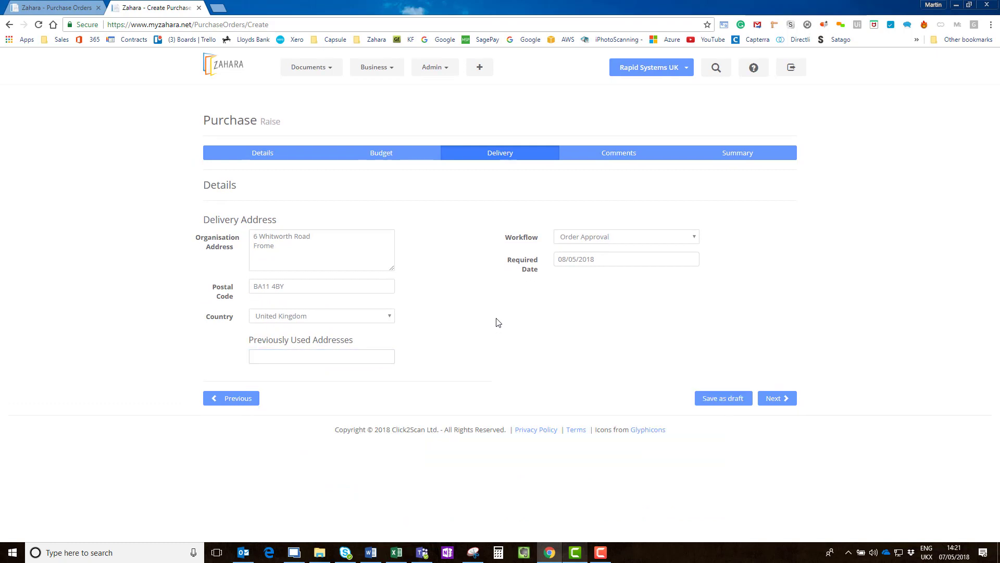
Step: Try the Automatic workflow for the purchase order, and set it back to Order Approval
left_click(578, 243)
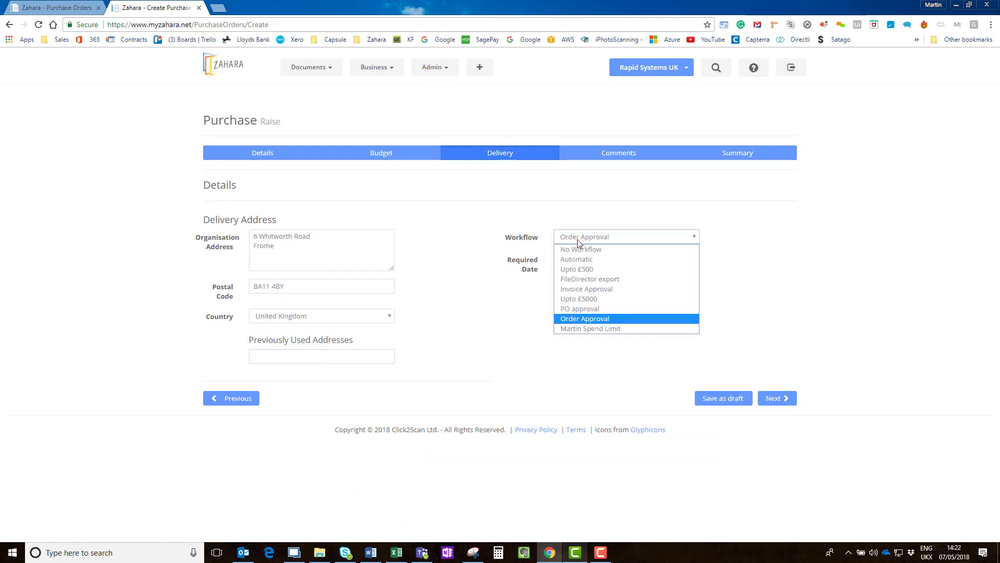
left_click(579, 264)
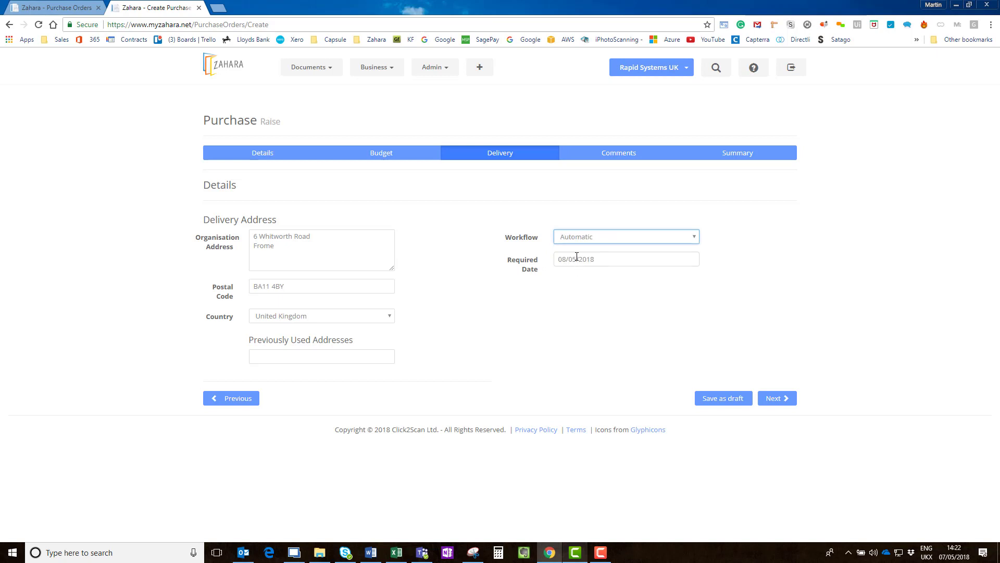
left_click(580, 241)
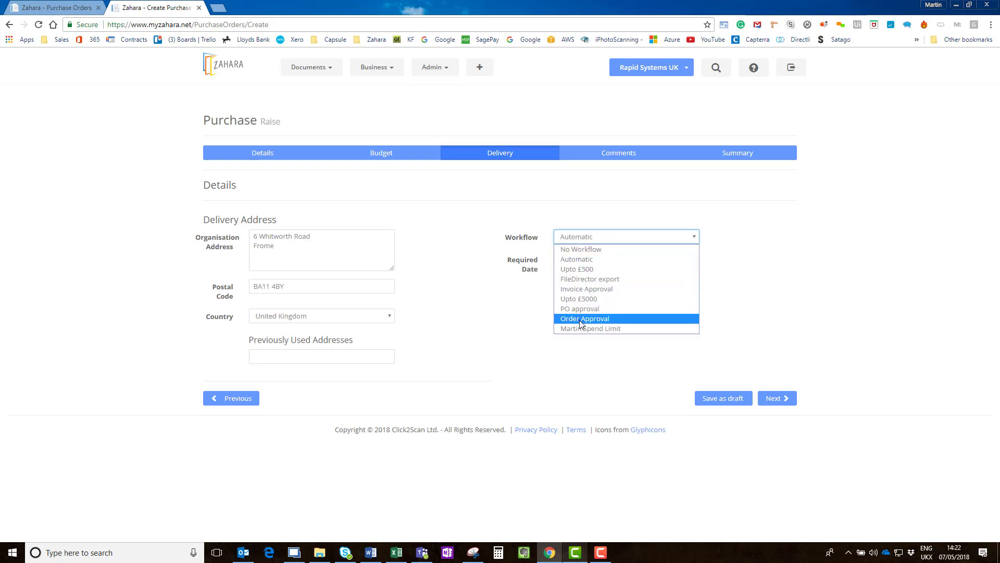
left_click(581, 319)
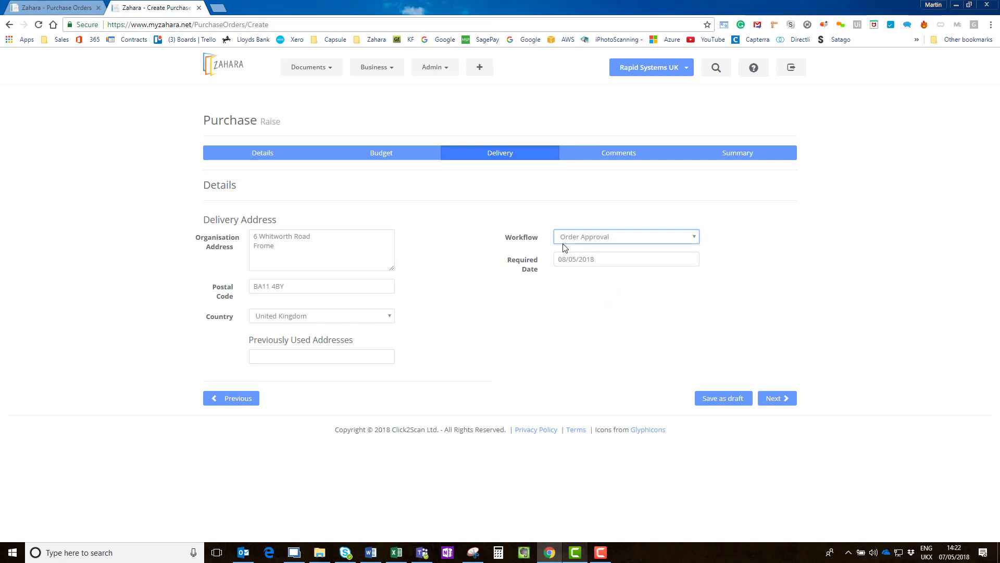
Step: Proceed to the comments stage, and enter internal comment "just a test for demo video" and supplier comment "Just a test - don't get excited!"
left_click(780, 398)
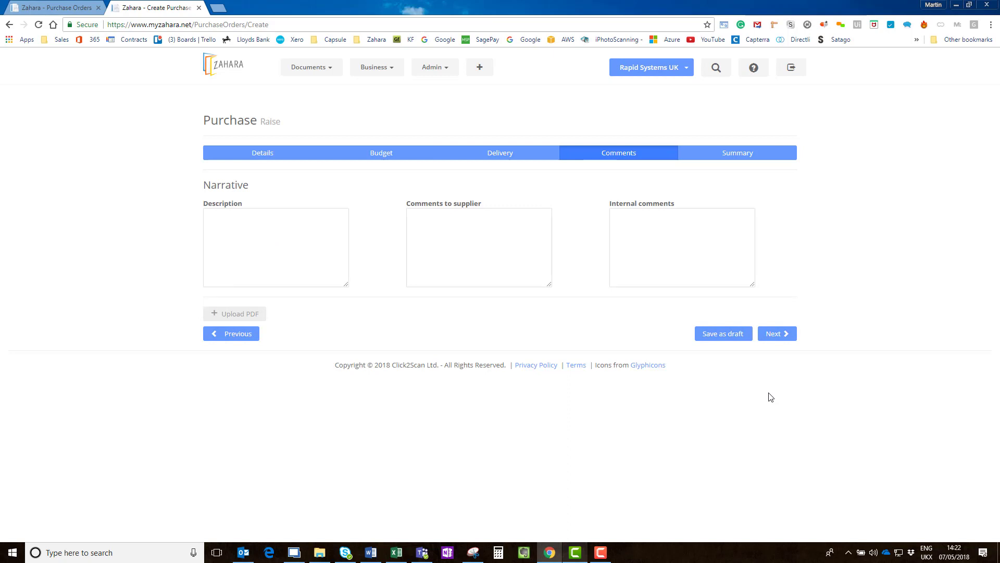
left_click(661, 242)
type("ju")
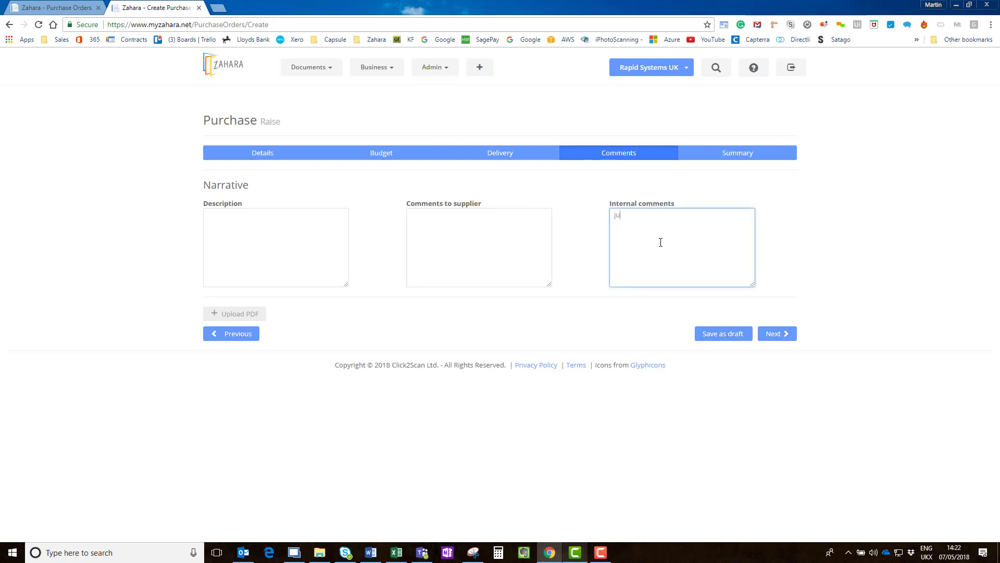
type("s t a not")
key("BackSpace")
key("BackSpace")
key("BackSpace")
key("BackSpace")
key("BackSpace")
key("BackSpace")
key("BackSpace")
key("BackSpace")
key("BackSpace")
key("BackSpace")
type("ust a test for demo video")
left_click(424, 219)
type("Just a test - don't get excited!")
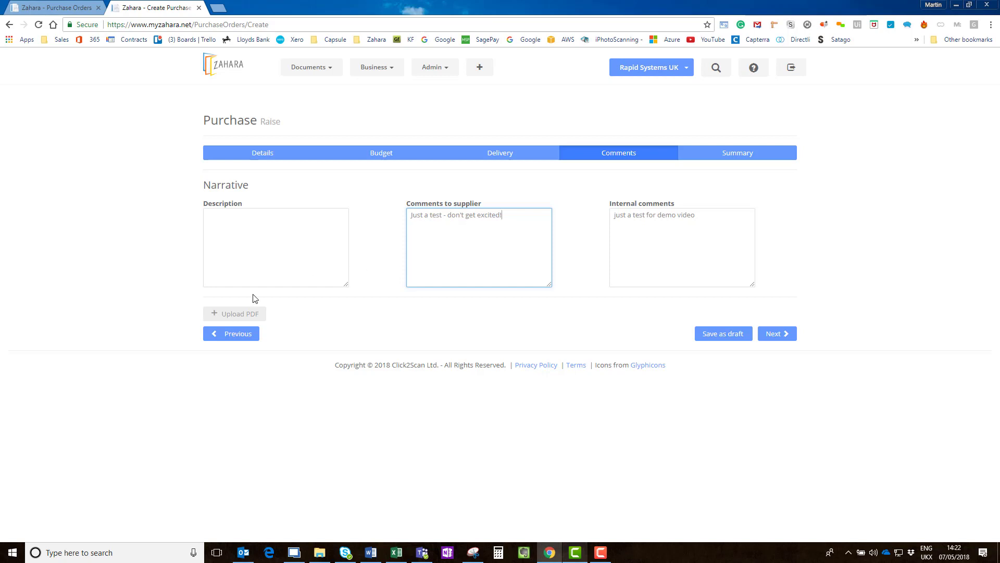
Step: View the document types and file selection for attaching a document to the order, and close without uploading
left_click(238, 315)
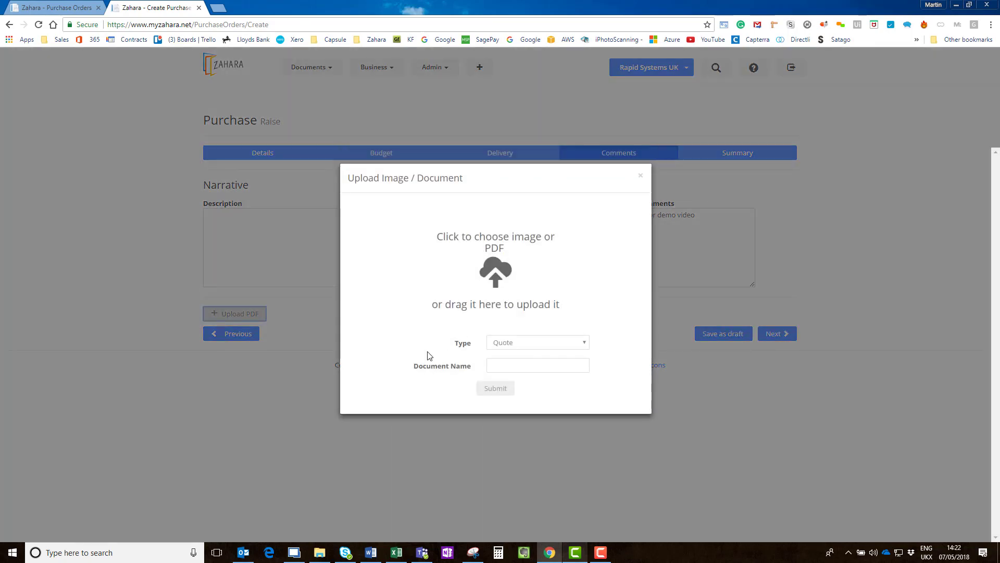
left_click(501, 346)
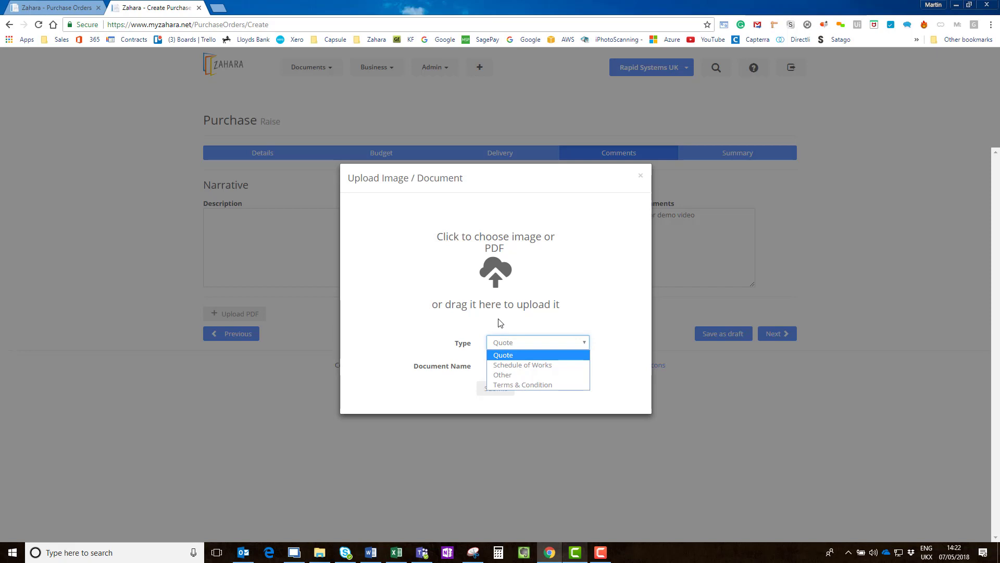
left_click(499, 322)
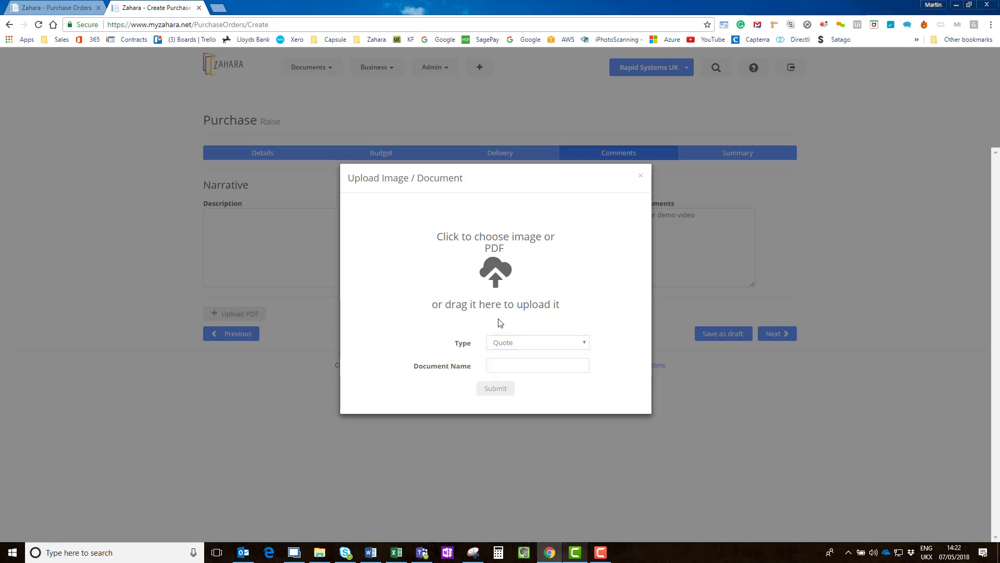
left_click(510, 347)
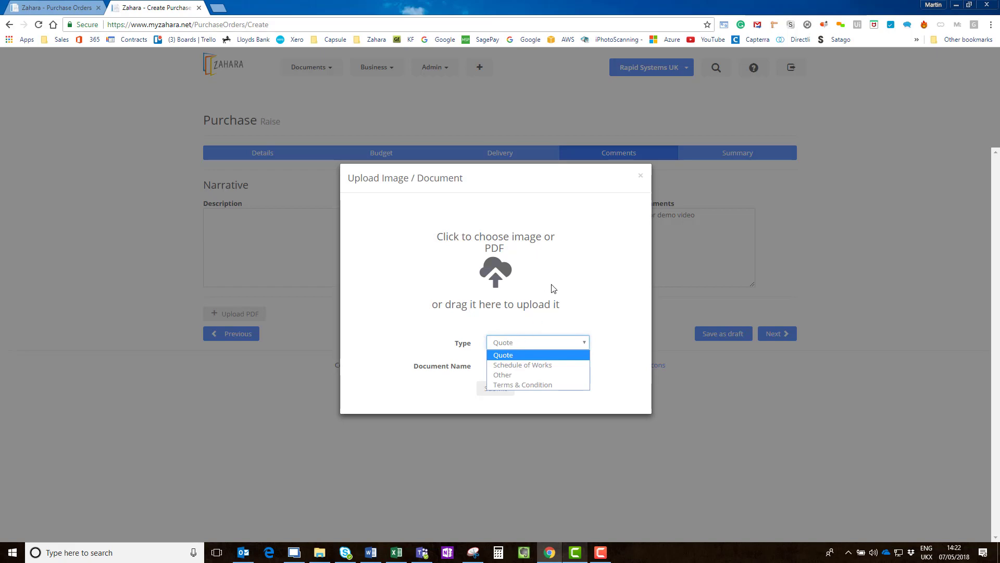
left_click(499, 276)
left_click(497, 276)
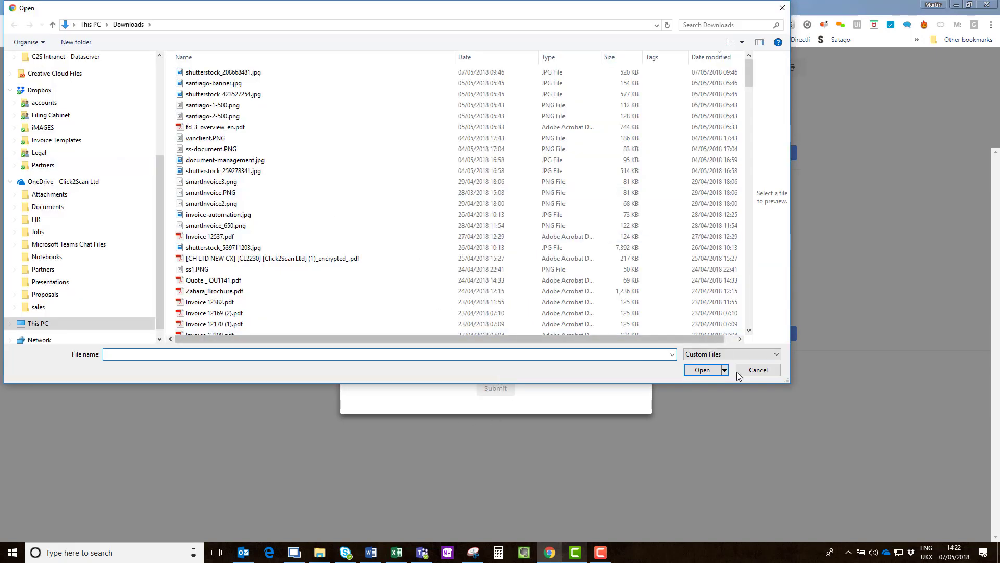
left_click(758, 370)
left_click(641, 176)
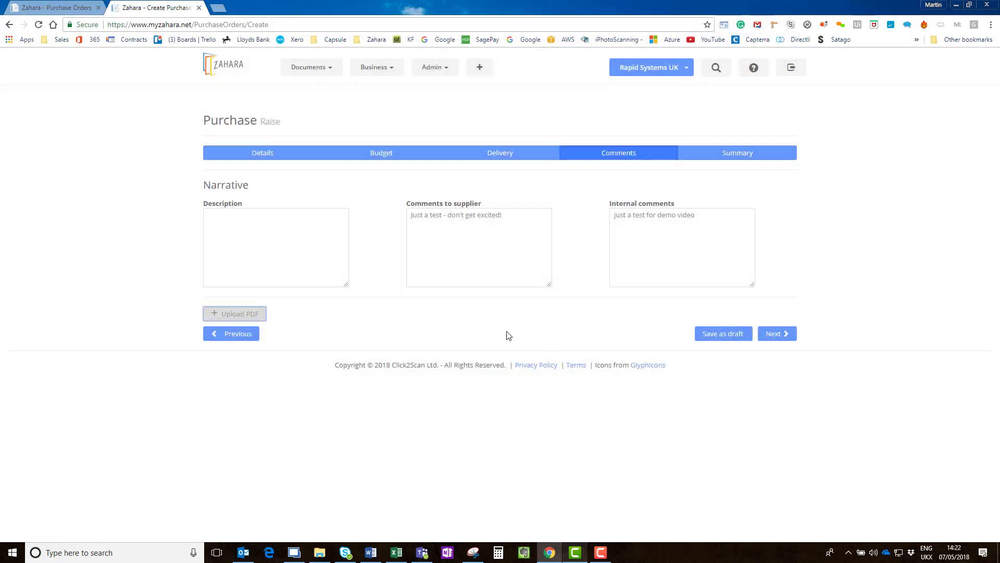
Step: Proceed to the purchase order's summary stage
left_click(786, 335)
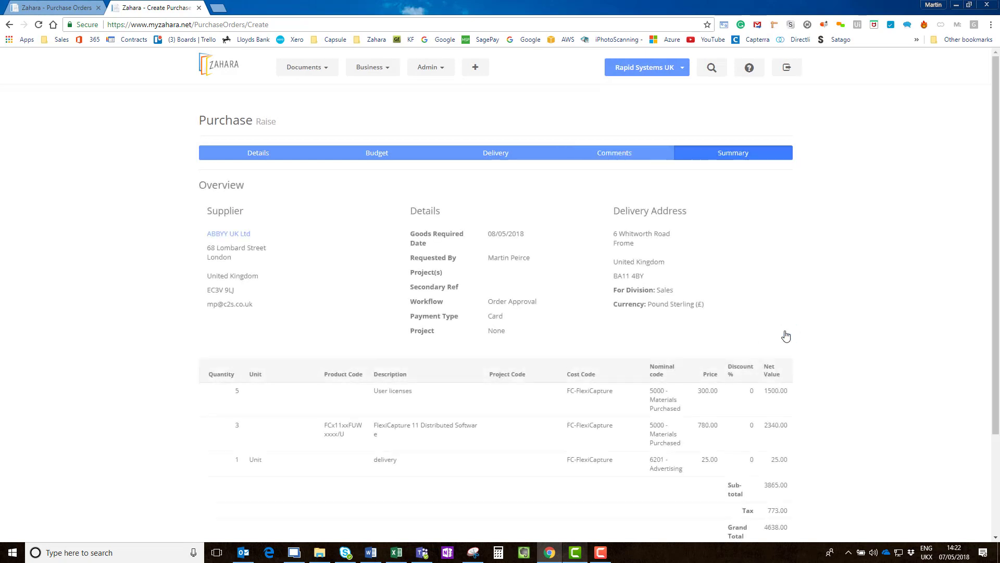
Step: Review the ABBYY order's summary, line items and comments, and raise the purchase
scroll(800, 342, "down", 3)
scroll(802, 344, "up", 2)
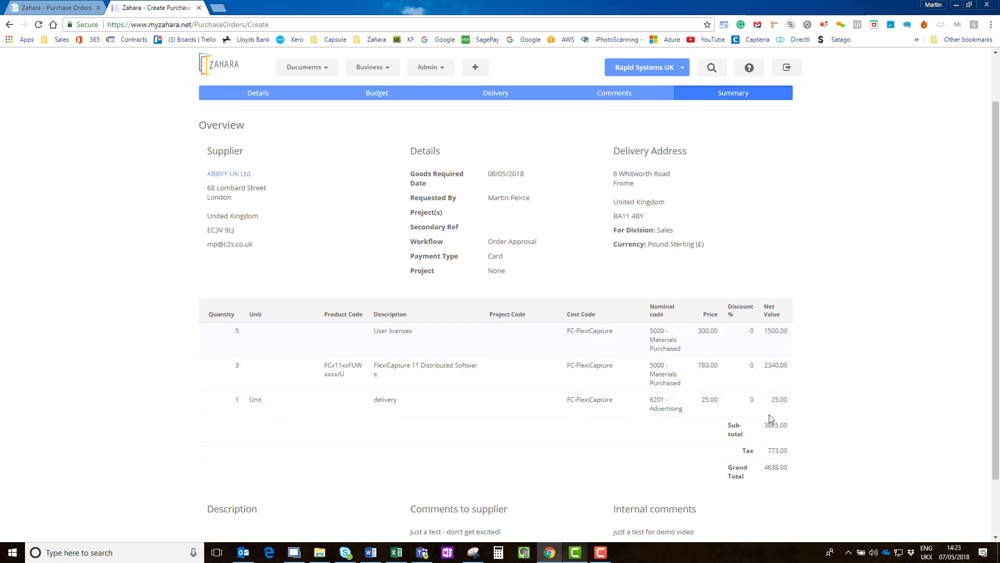
scroll(521, 443, "down", 2)
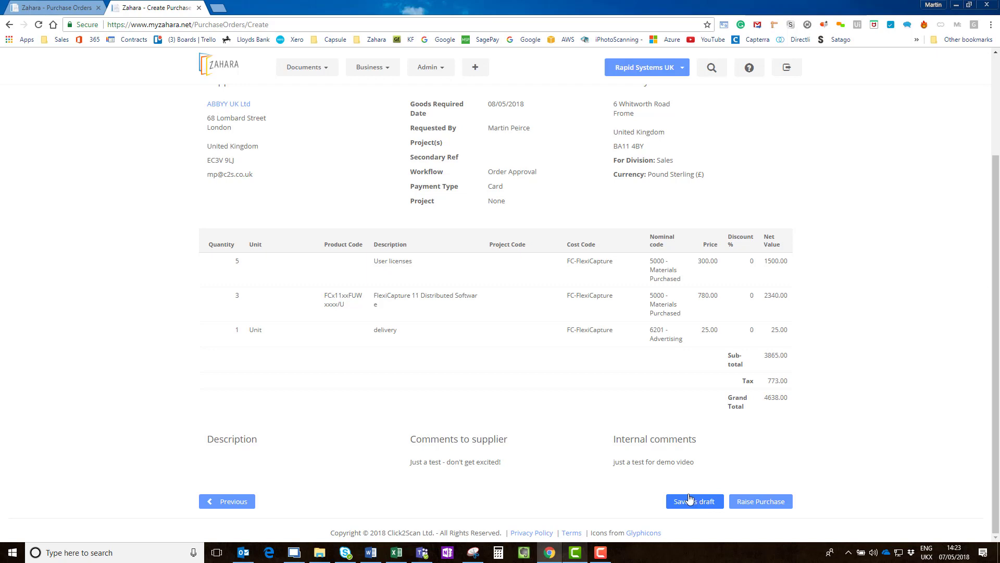
left_click(750, 504)
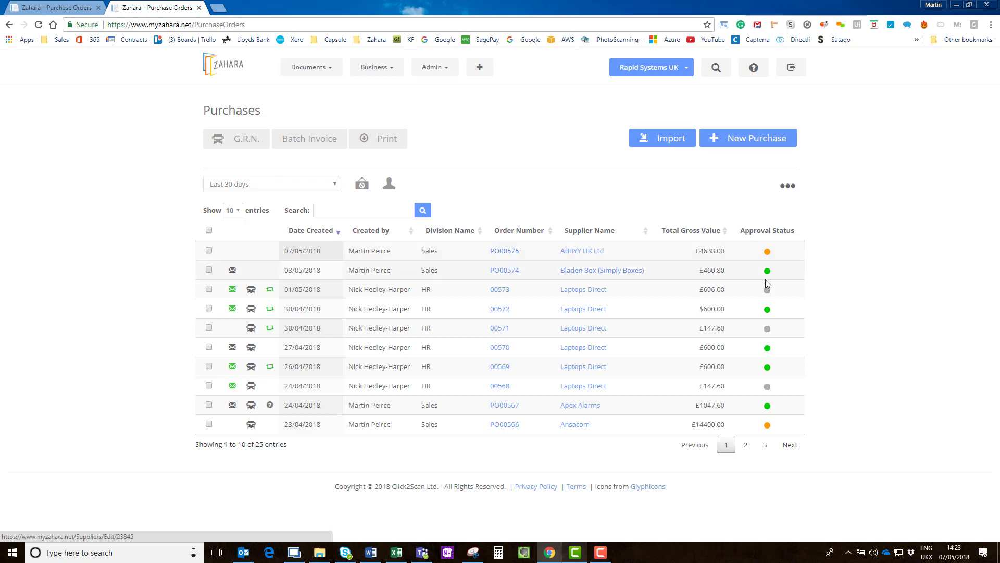
Step: View the new ABBYY order's workflow progress, and open the order to review its details and document history
left_click(767, 252)
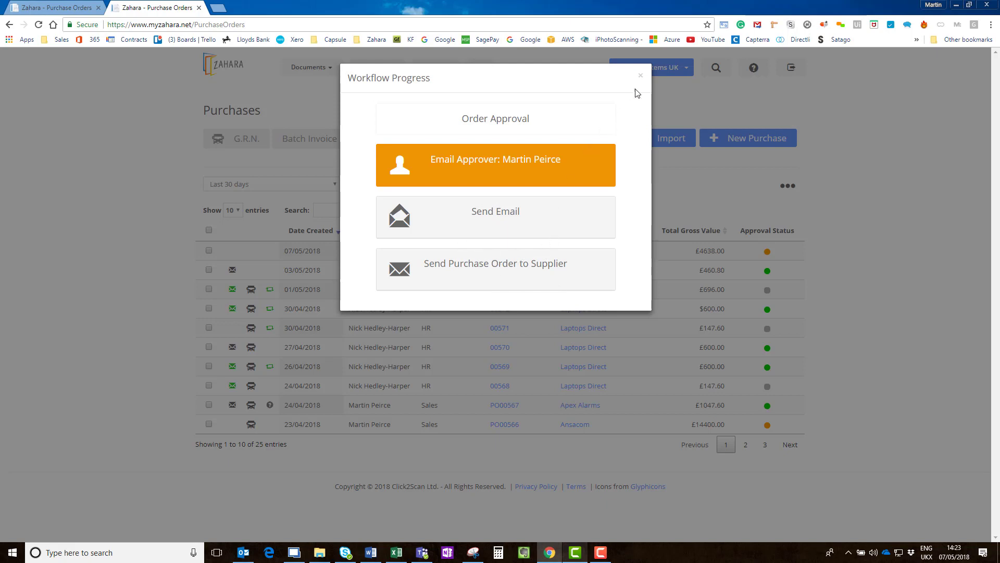
left_click(640, 76)
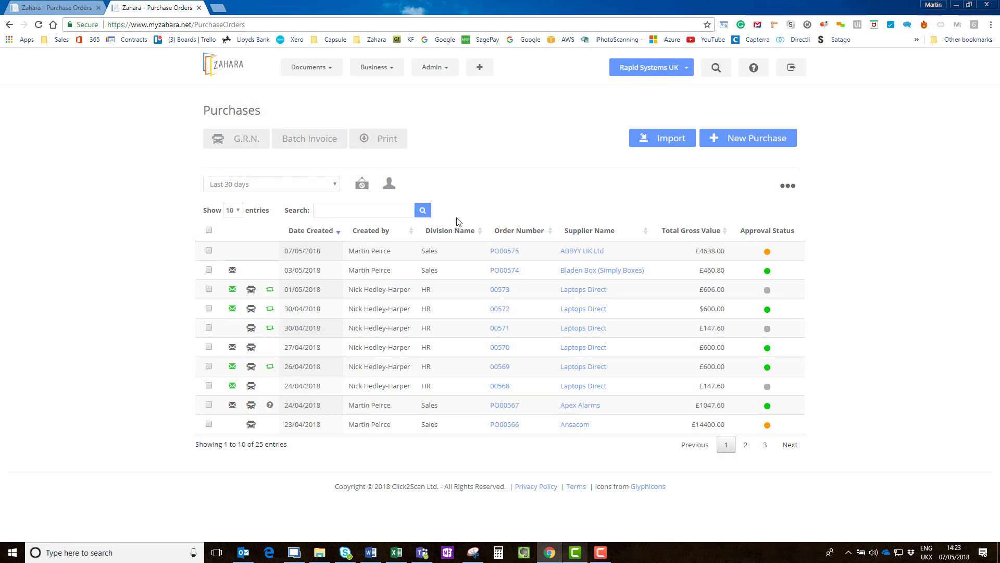
left_click(500, 251)
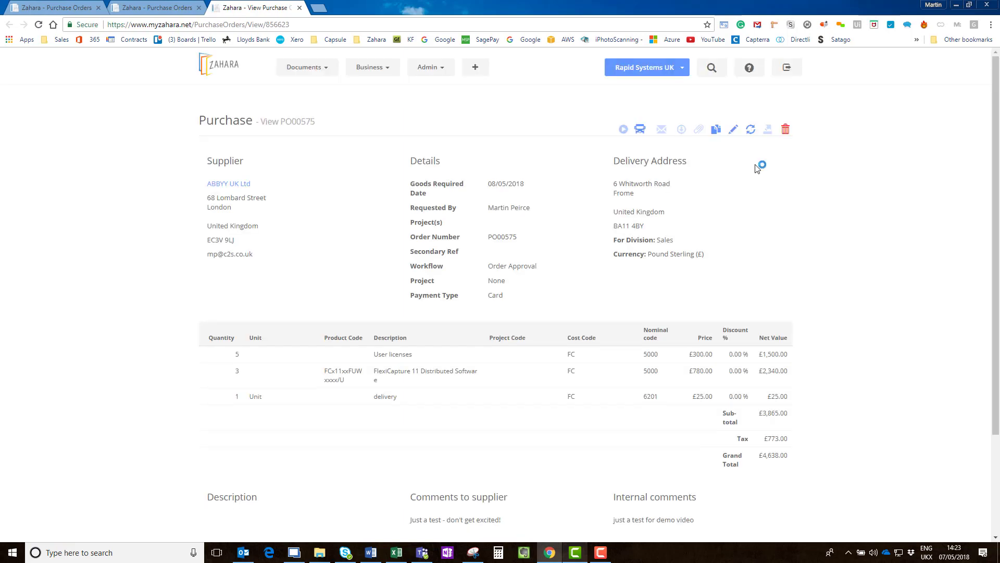
scroll(446, 224, "down", 3)
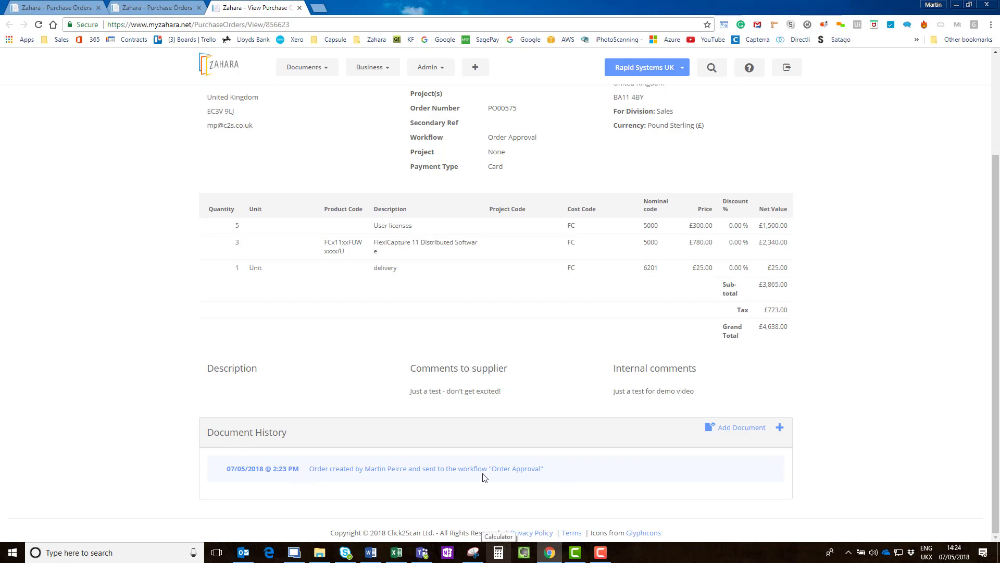
scroll(484, 477, "up", 3)
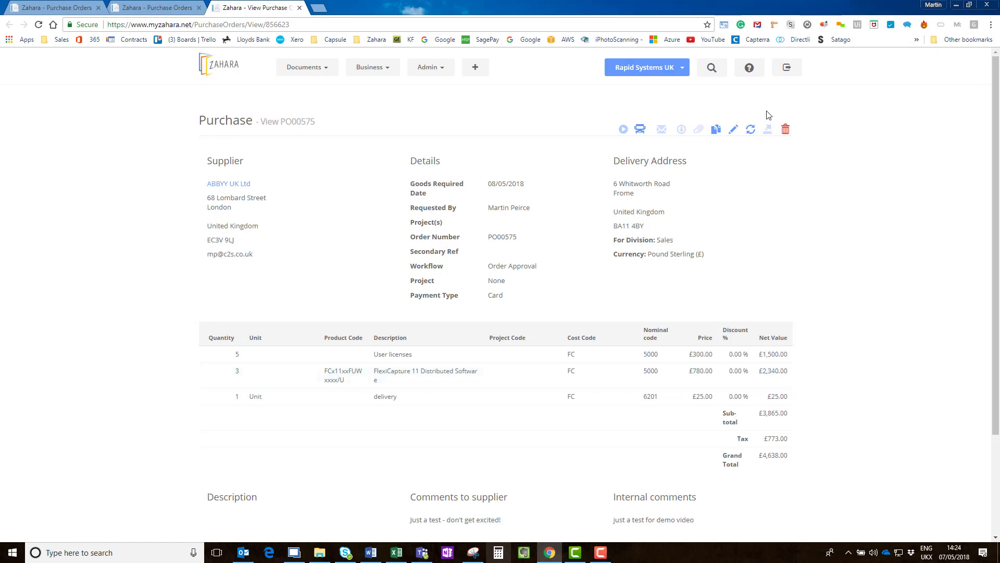
Step: Return to the purchases list and check the ABBYY order's approval workflow progress again
left_click(318, 69)
left_click(312, 86)
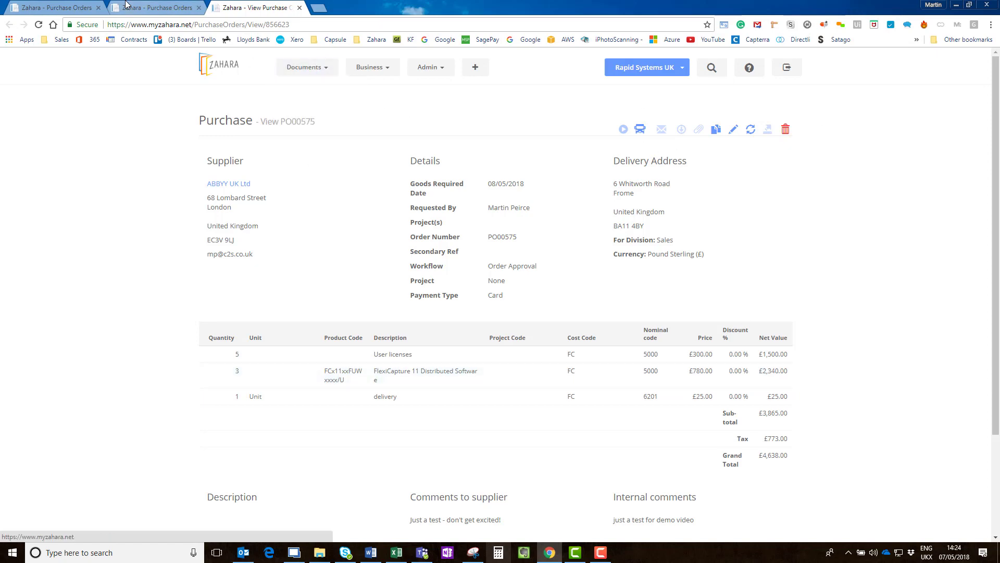
left_click(767, 251)
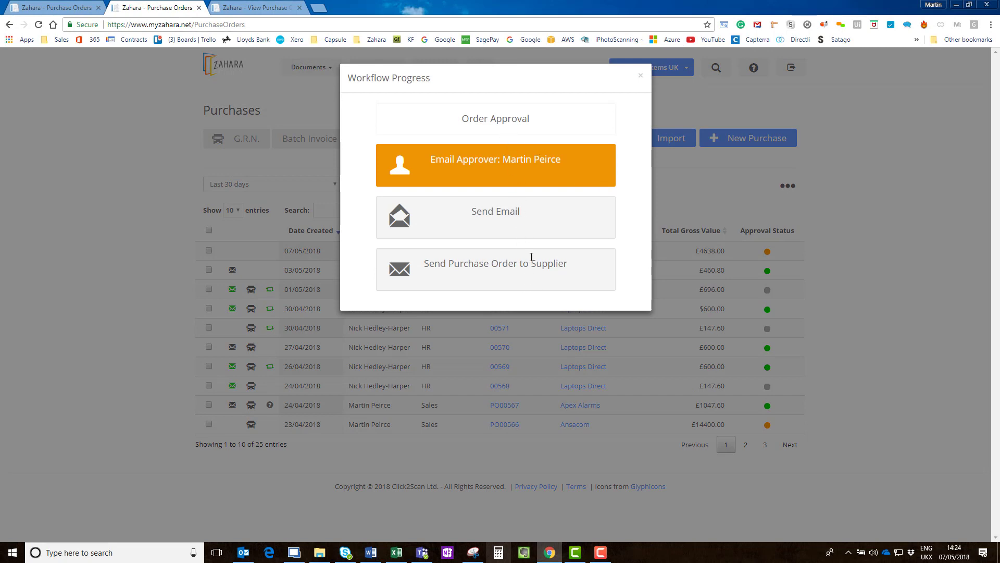
left_click(641, 76)
Step: Open the Sales division's settings and open its Order Approval workflow for editing
left_click(375, 68)
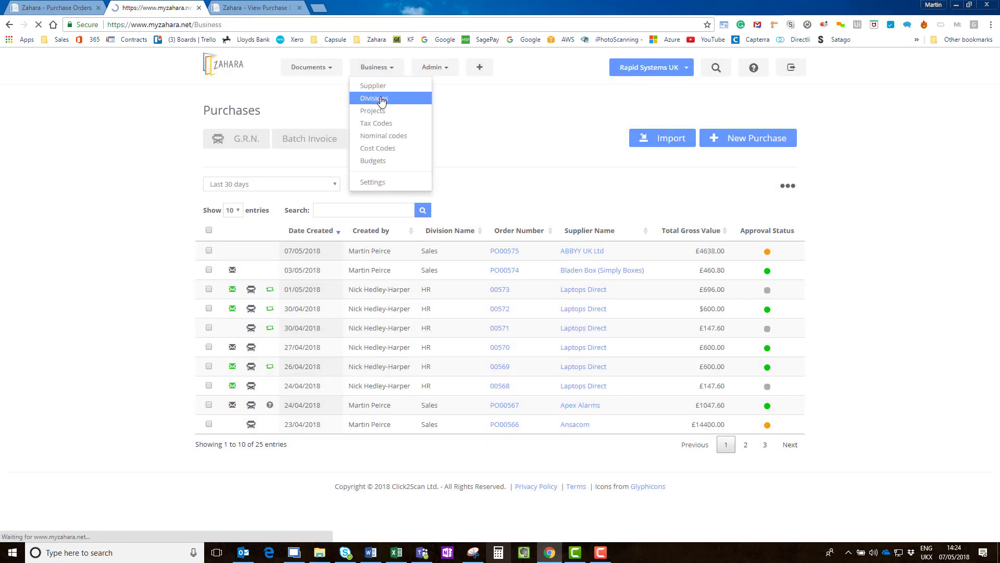
left_click(380, 100)
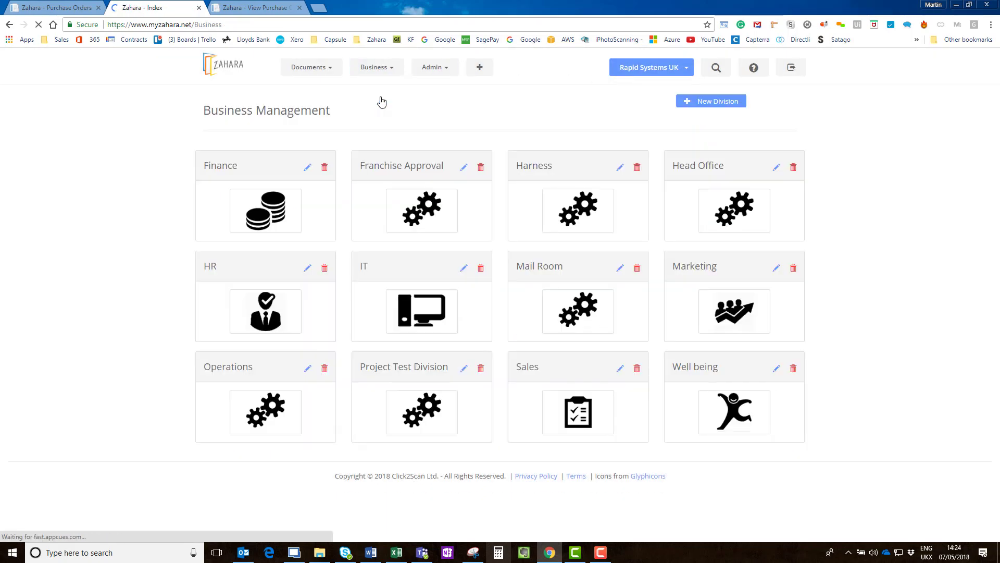
left_click(620, 368)
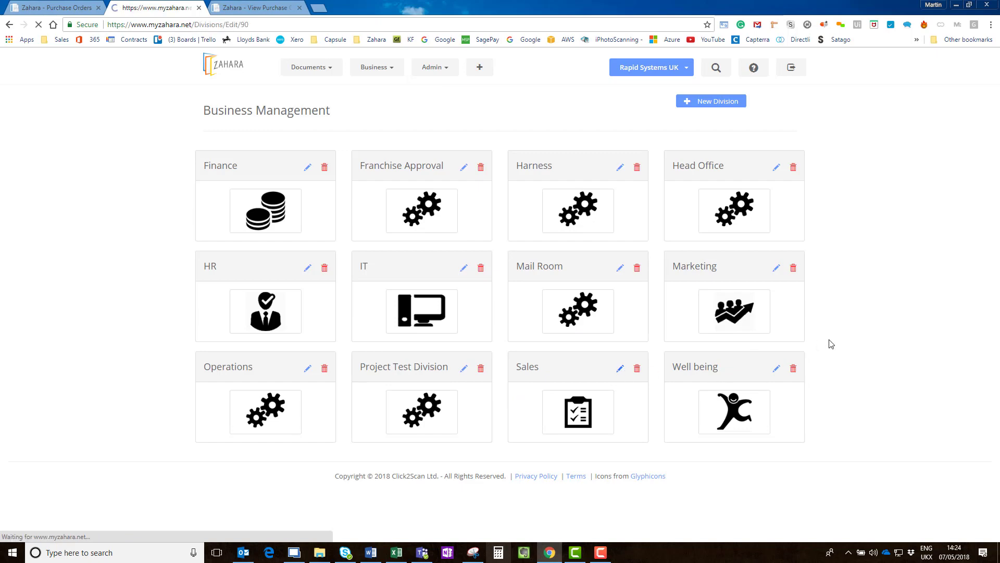
scroll(426, 308, "down", 10)
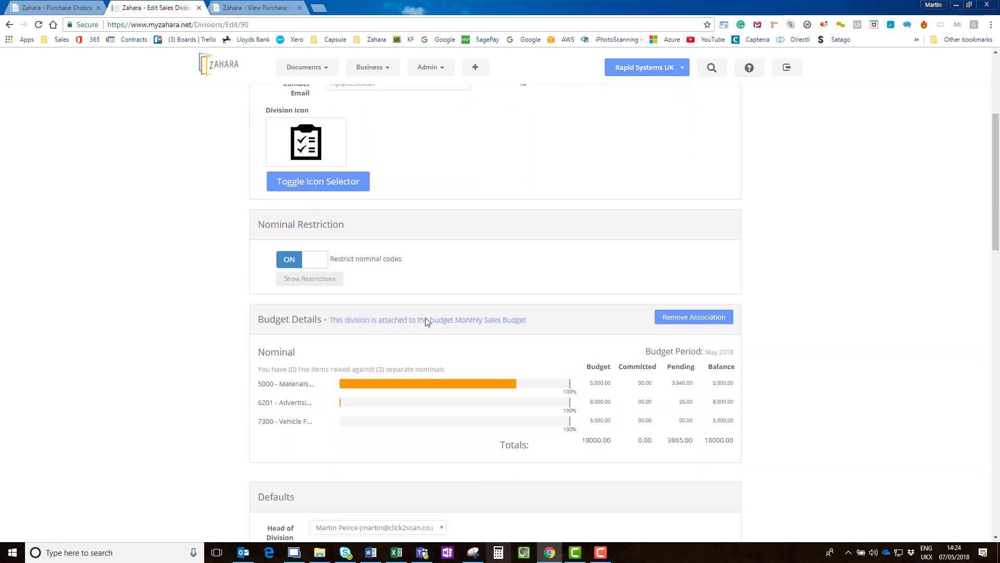
scroll(426, 326, "down", 7)
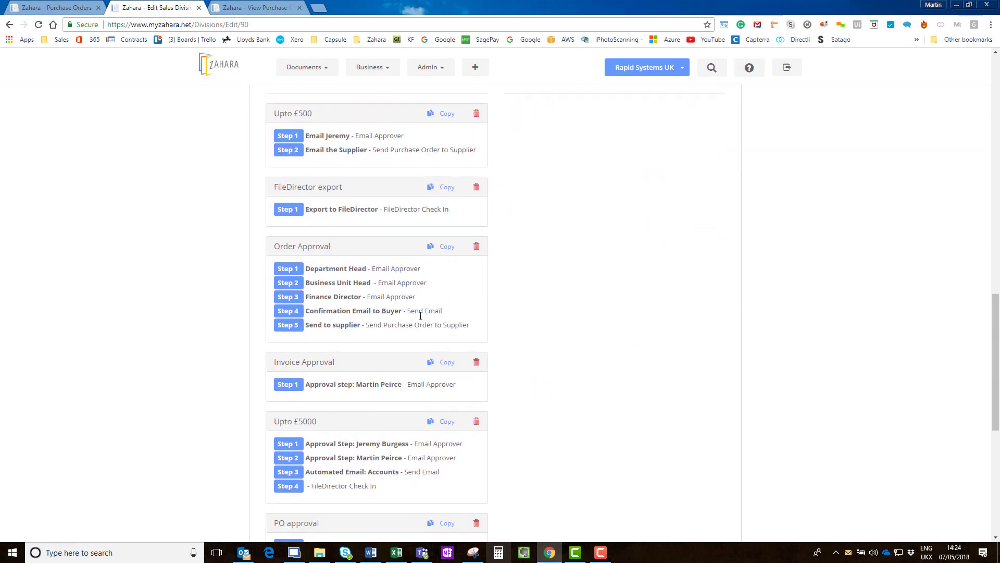
left_click(302, 243)
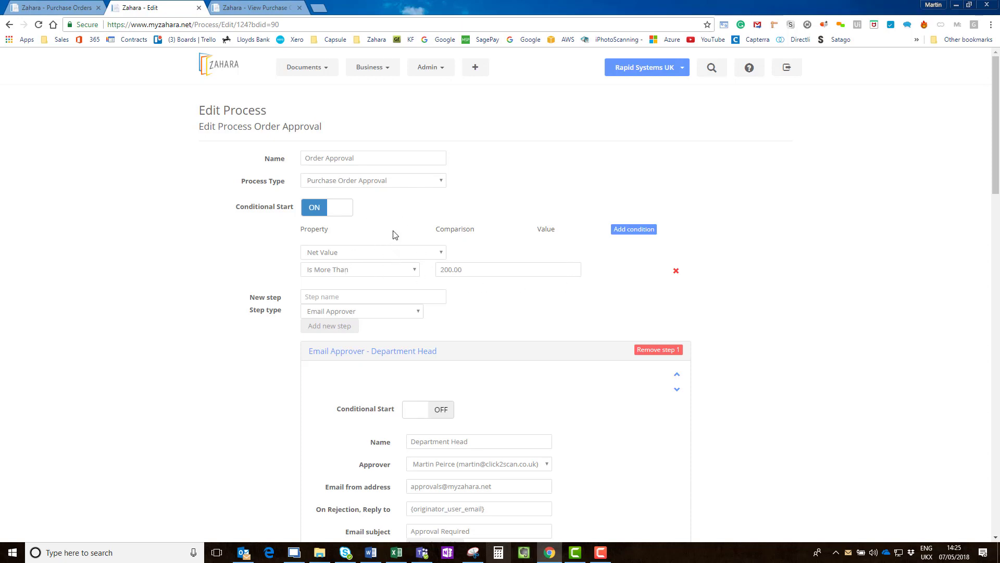
Step: View the properties available for the workflow's start condition, and examine the Department Head approval step
left_click(402, 256)
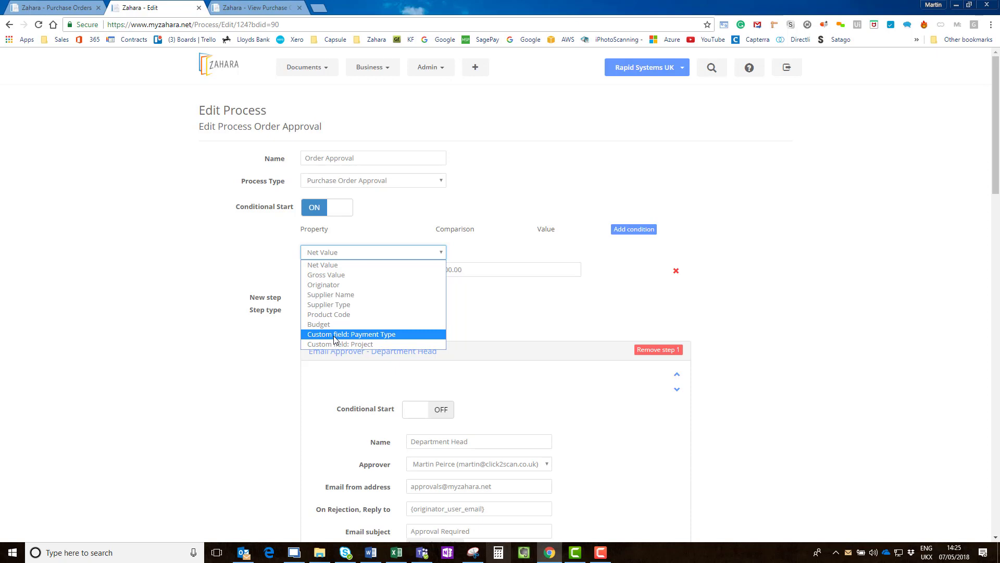
left_click(383, 218)
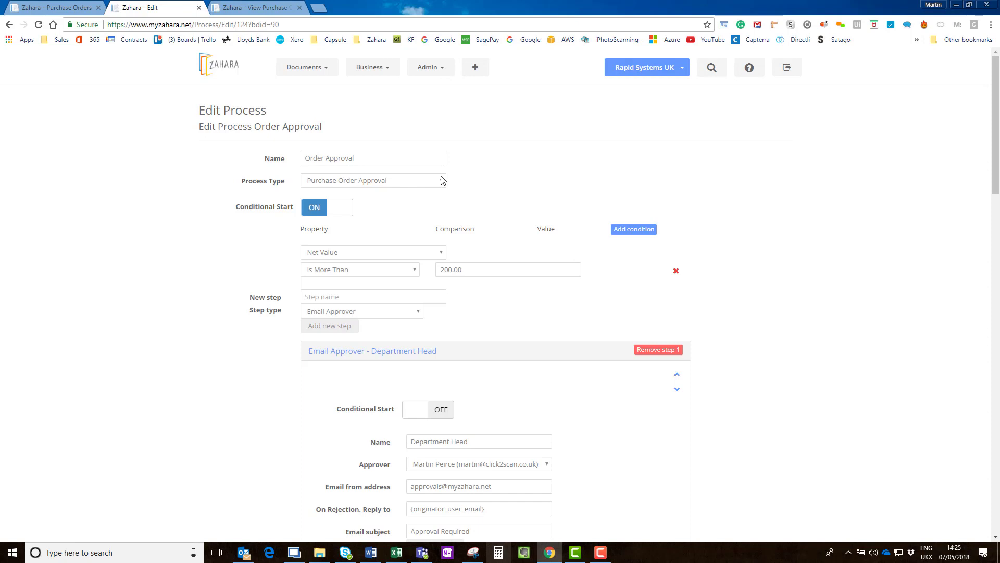
scroll(524, 172, "down", 3)
scroll(524, 172, "down", 1)
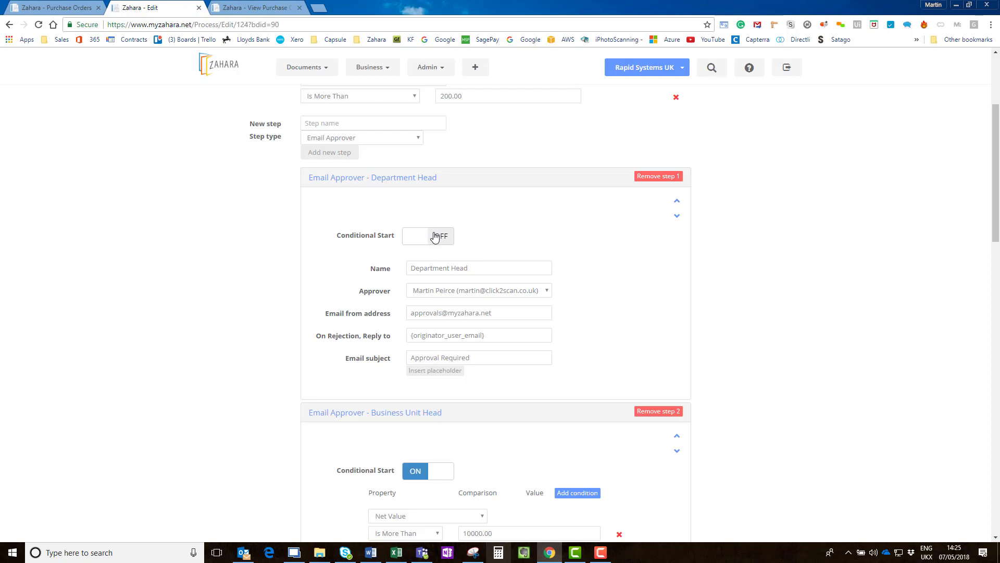
Step: Assign a different user as approver of the Business Unit Head step, and look over the other approver options
scroll(435, 236, "down", 5)
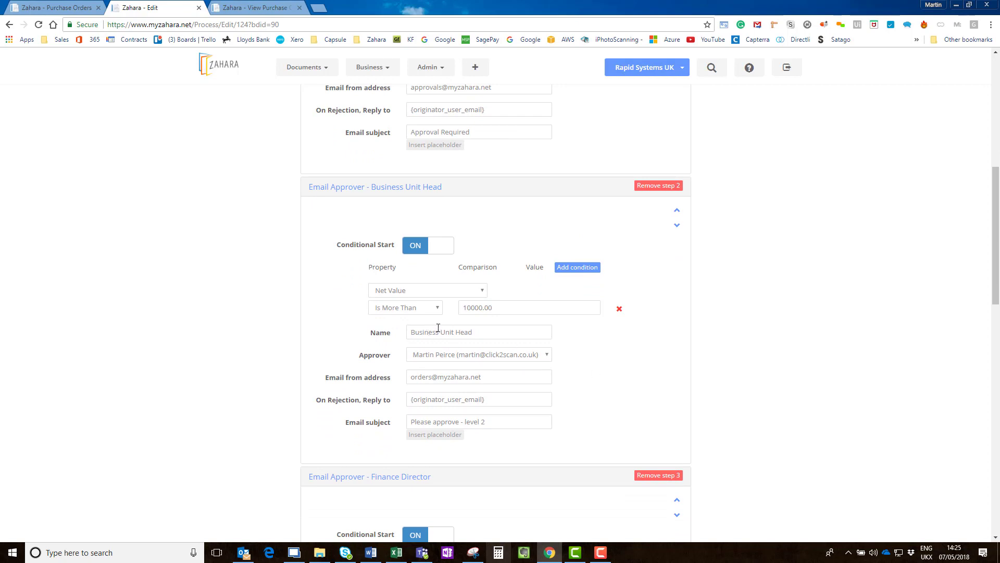
left_click(501, 356)
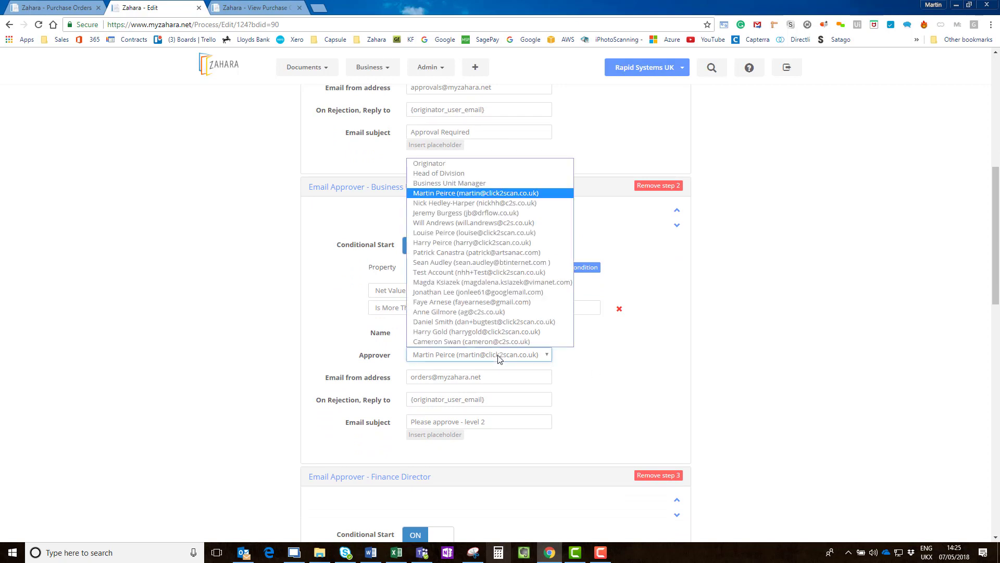
left_click(462, 262)
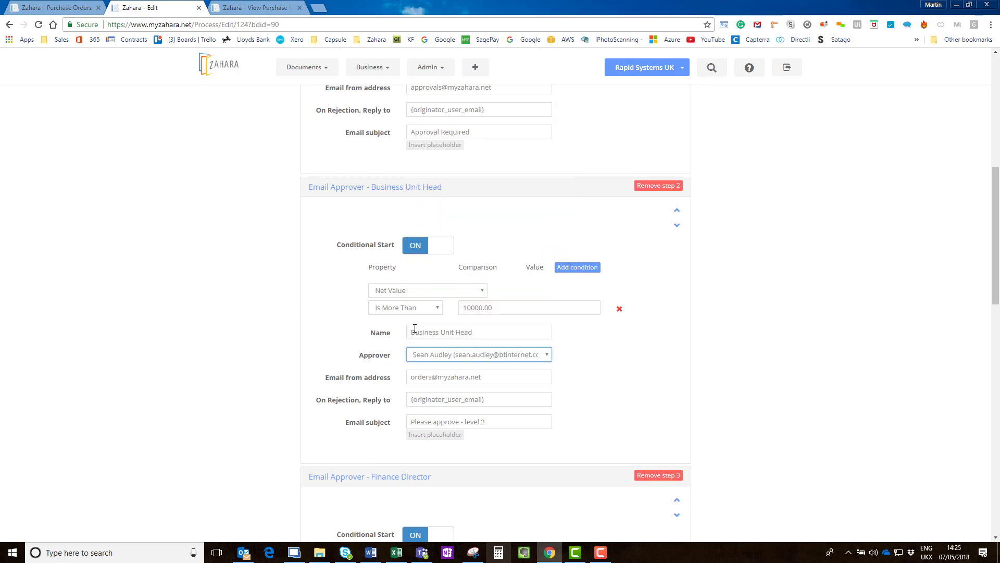
left_click(467, 355)
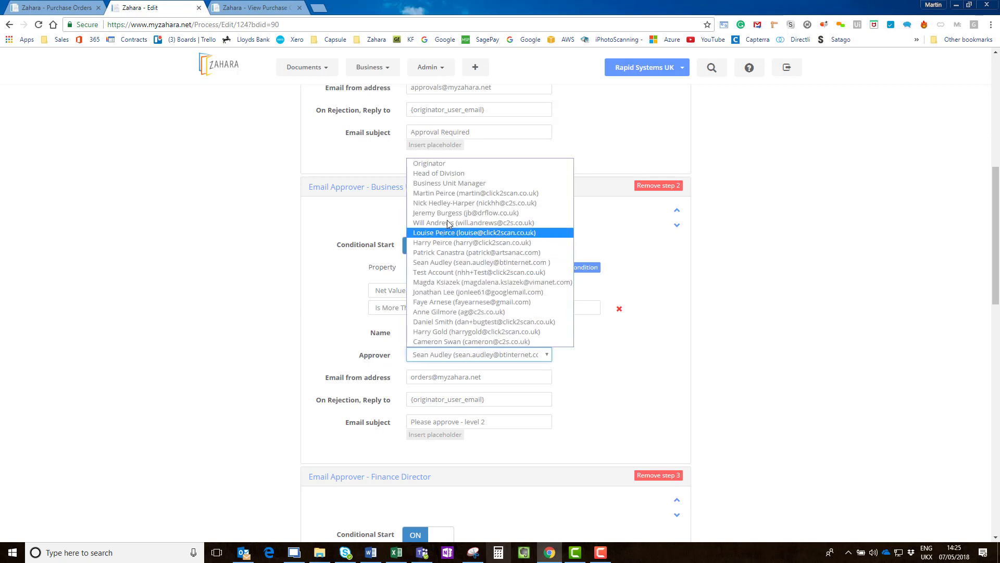
left_click(654, 387)
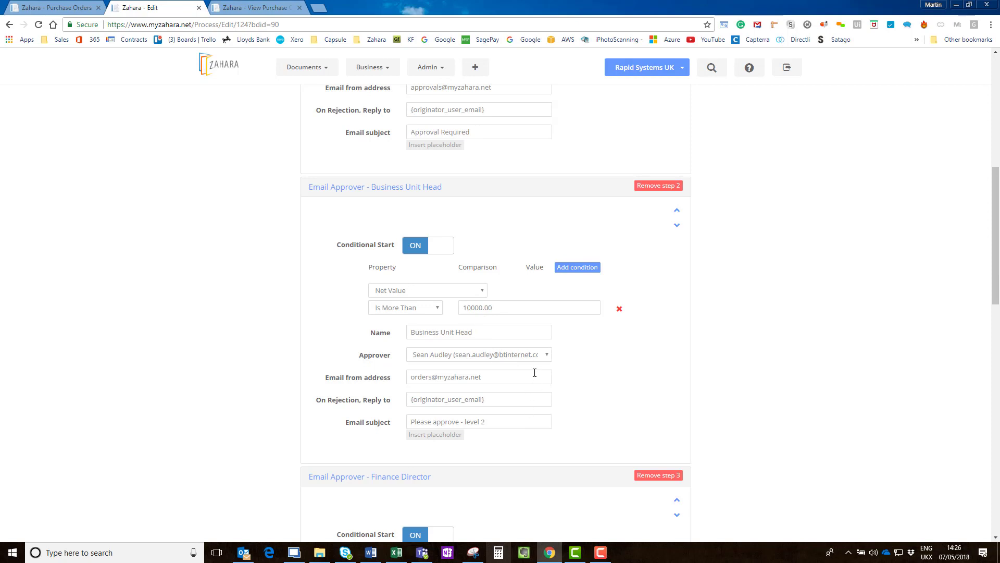
Step: Examine the Finance Director approval step and the properties its conditional start can use
scroll(535, 373, "down", 6)
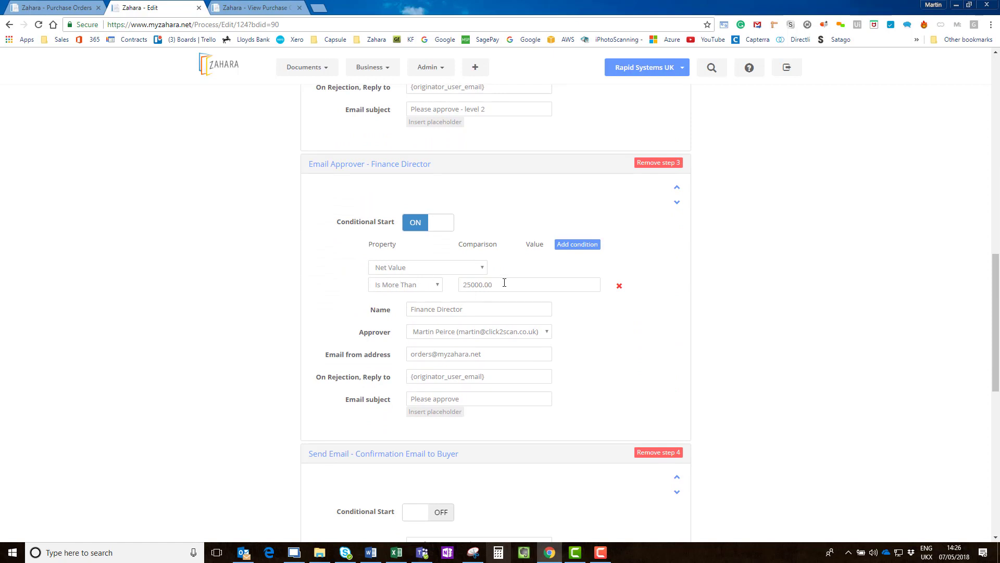
left_click(415, 266)
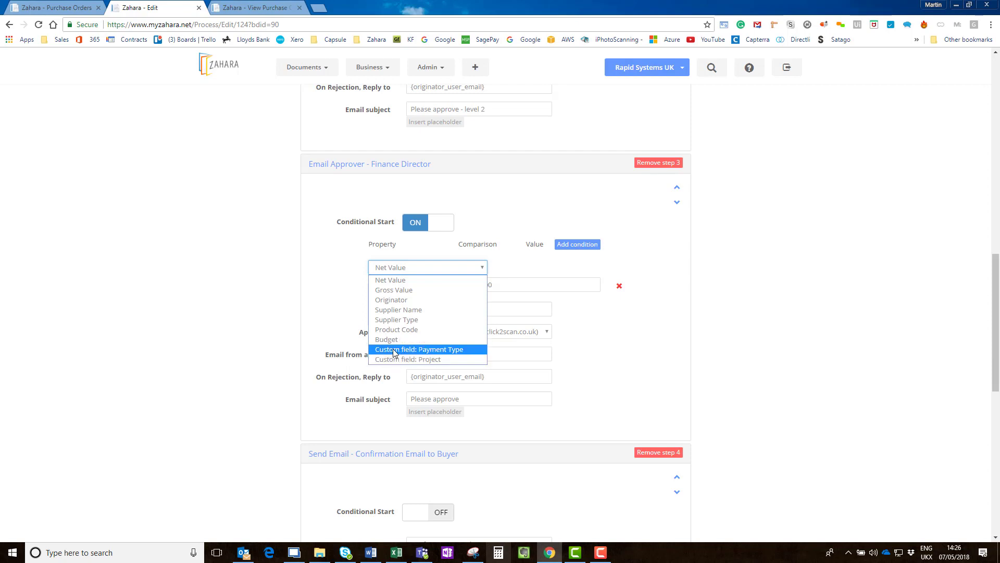
left_click(617, 361)
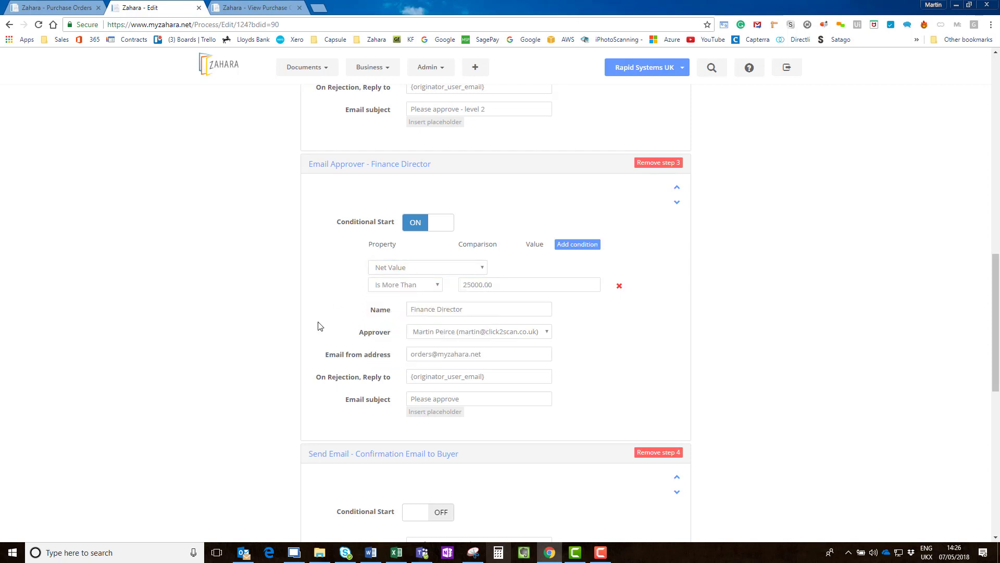
Step: Enlarge the Confirmation Email to Buyer message editor to read its text, and examine the Send to supplier step
scroll(568, 366, "down", 1)
scroll(568, 366, "down", 3)
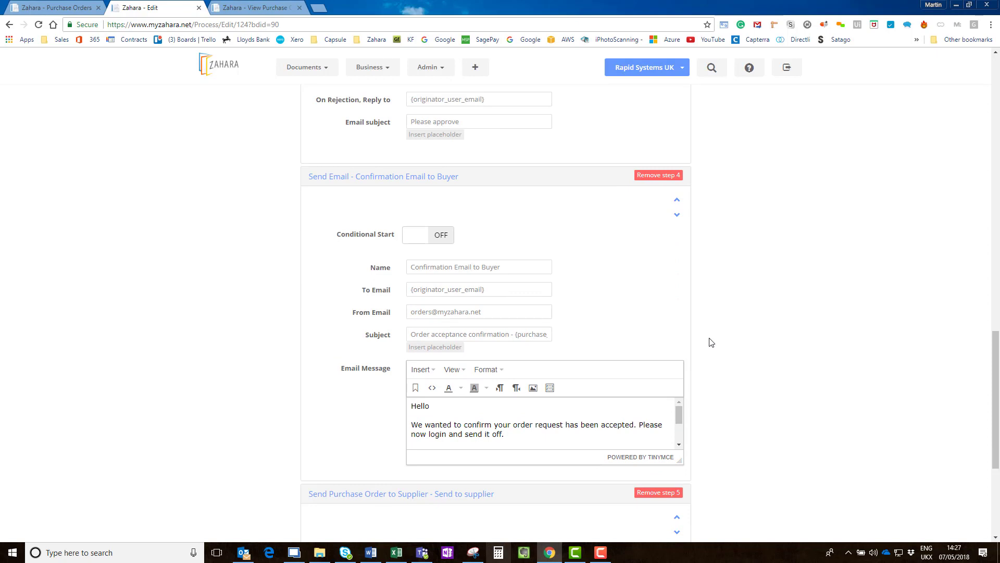
left_click_drag(679, 460, 669, 521)
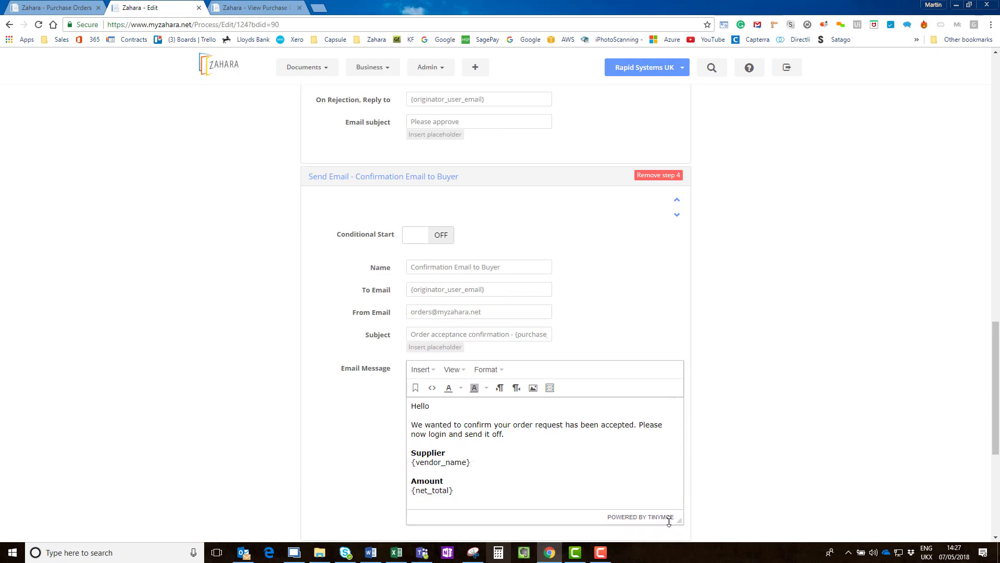
scroll(697, 402, "down", 2)
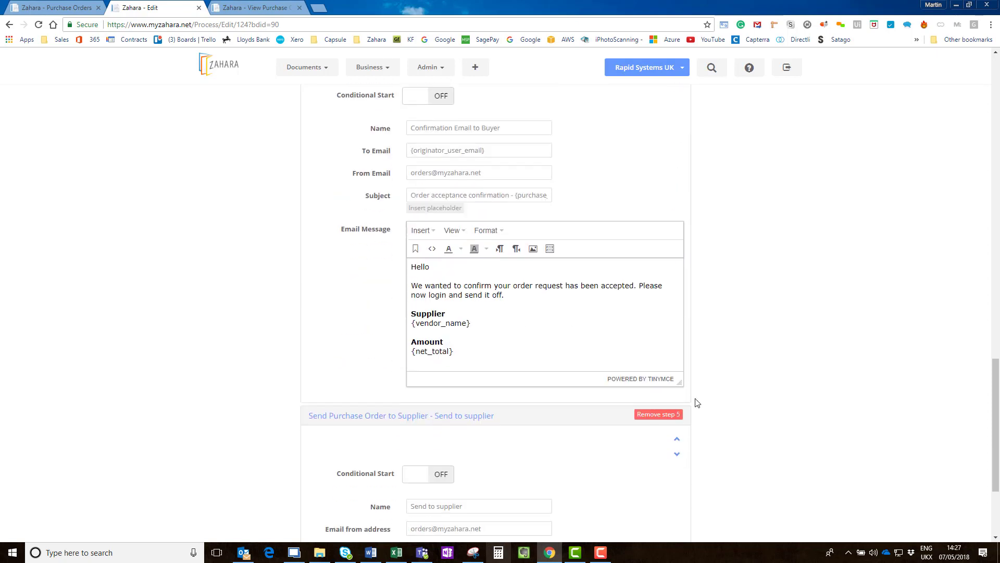
scroll(696, 403, "down", 2)
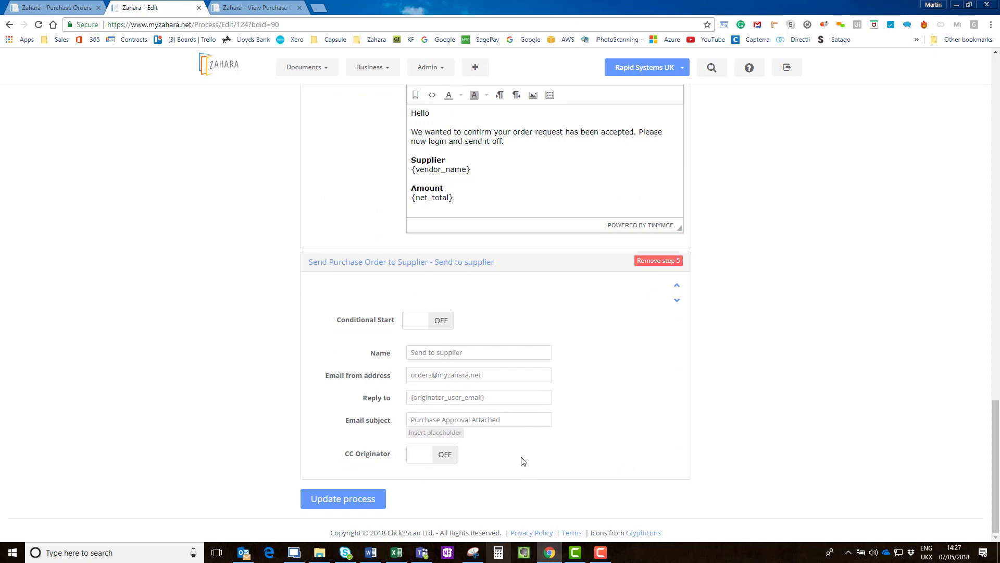
Step: Try the CC Originator option on the Send to supplier step, switch it back off, and look back through the workflow's steps
left_click(420, 458)
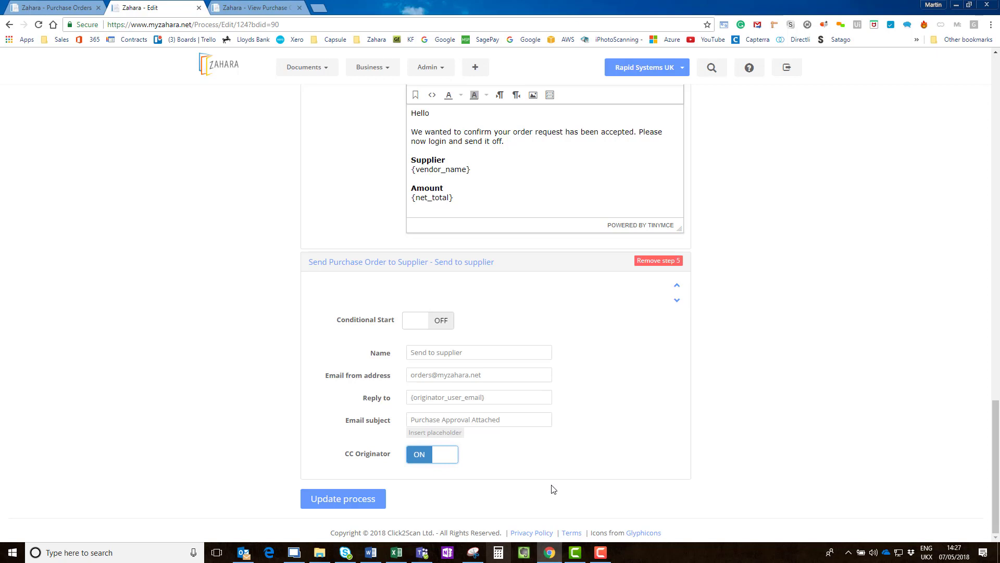
left_click(411, 455)
scroll(422, 458, "up", 3)
scroll(422, 458, "up", 7)
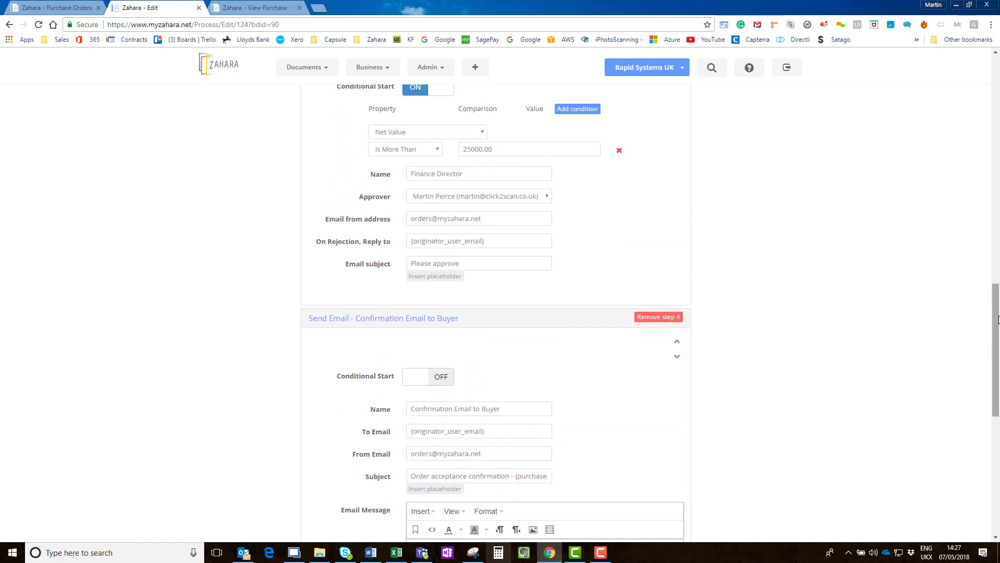
left_click_drag(995, 309, 976, 109)
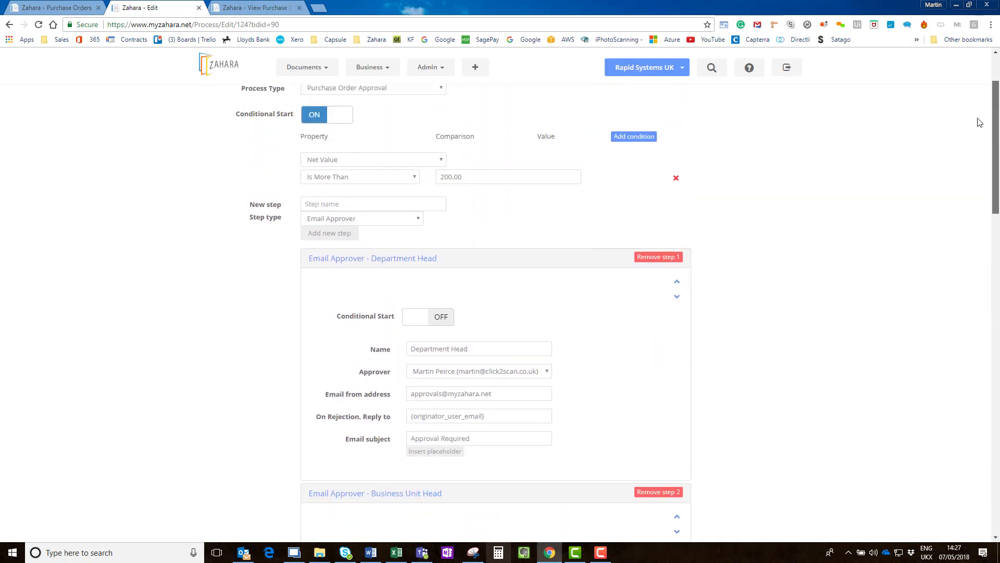
left_click_drag(994, 206, 985, 524)
scroll(434, 401, "up", 4)
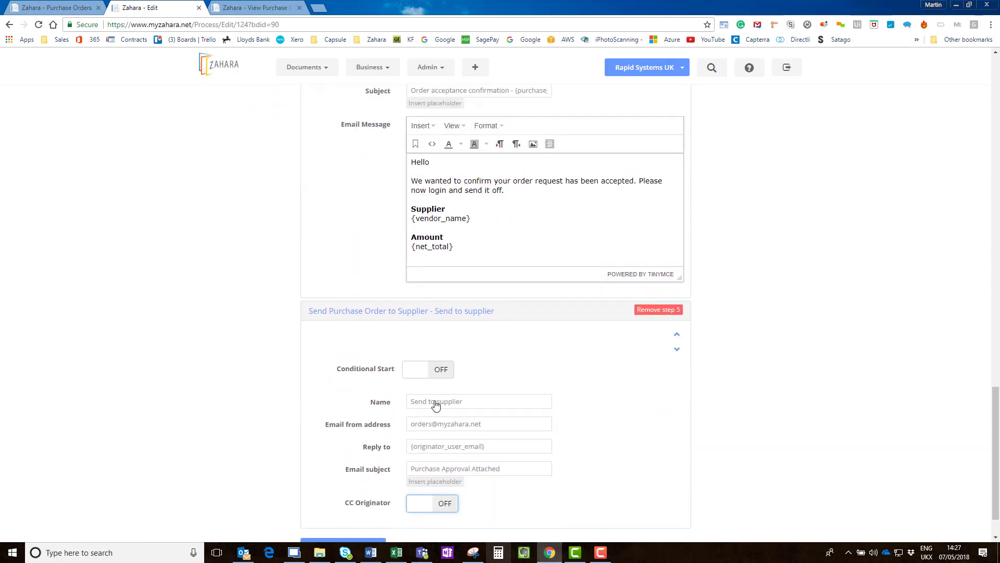
Step: Review the Order Approval workflow's approver, confirmation email and supplier steps, ending at its conditional start settings
scroll(435, 383, "up", 7)
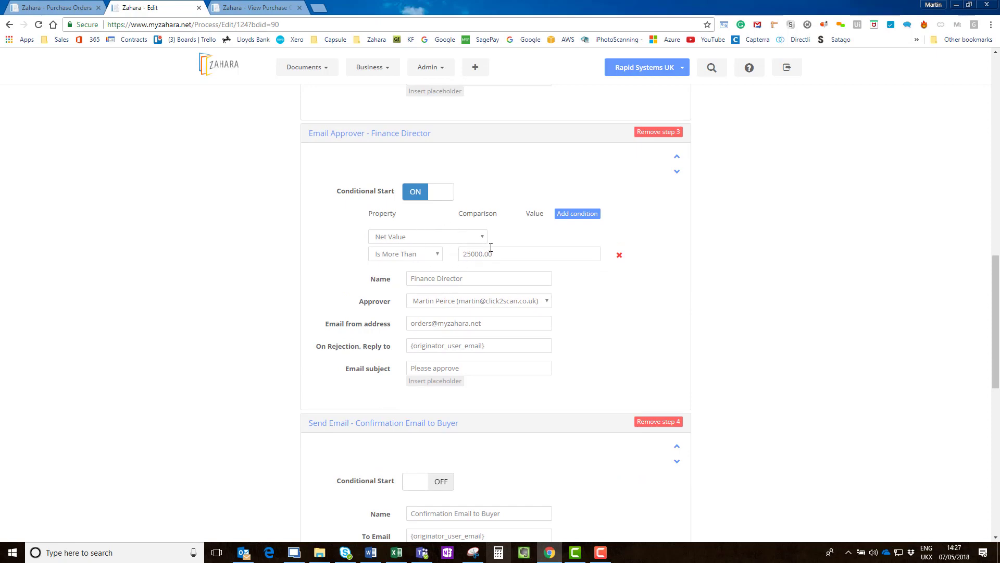
scroll(532, 263, "up", 3)
scroll(532, 263, "up", 1)
left_click_drag(996, 267, 977, 138)
scroll(977, 137, "down", 2)
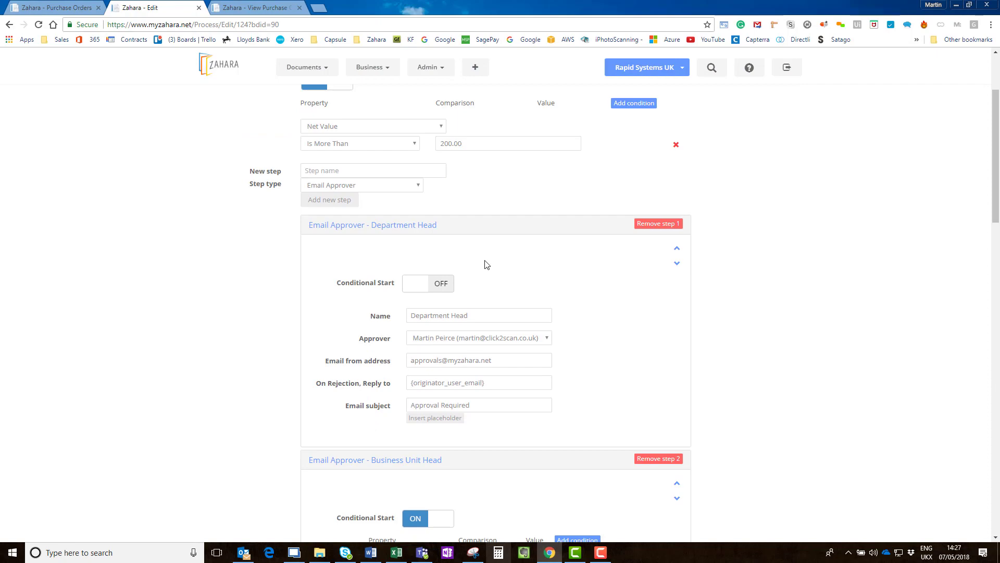
left_click_drag(990, 219, 984, 430)
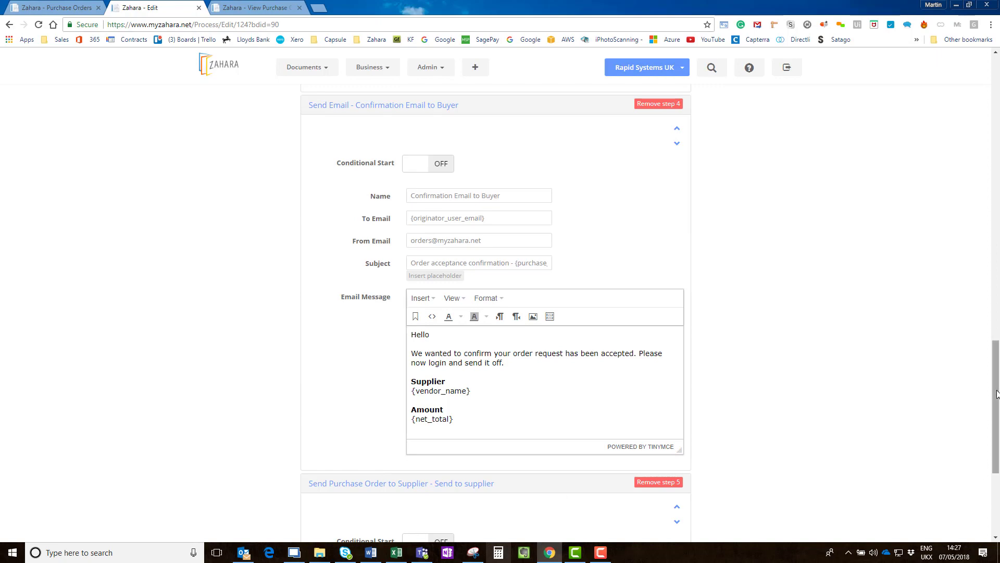
left_click_drag(993, 388, 981, 248)
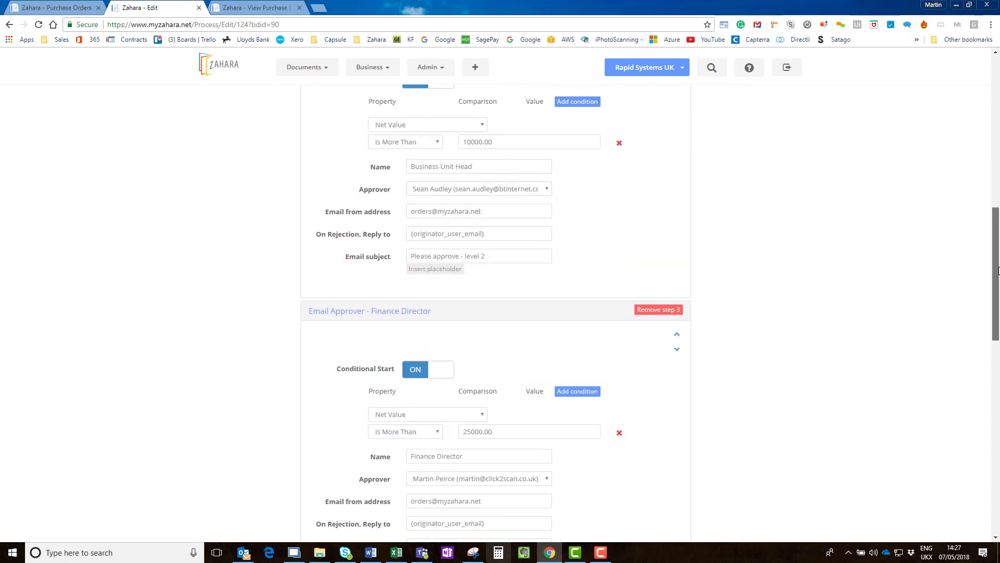
left_click_drag(995, 267, 964, 118)
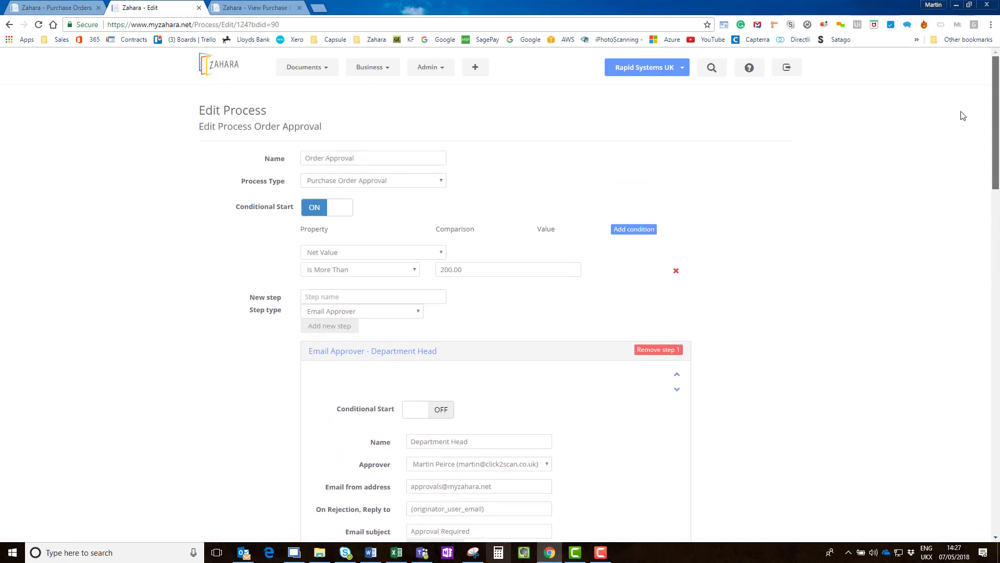
Step: Switch to Outlook, open the Approval Required email for the ABBYY UK Ltd order and read it in a maximized window
left_click(244, 554)
left_click_drag(0, 162, 522, 76)
left_click(379, 220)
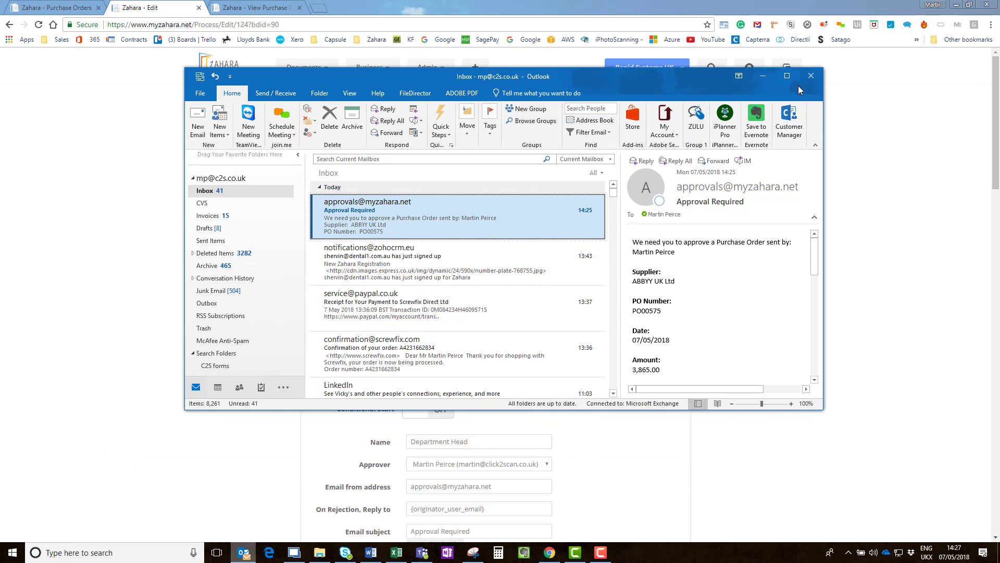
left_click(788, 76)
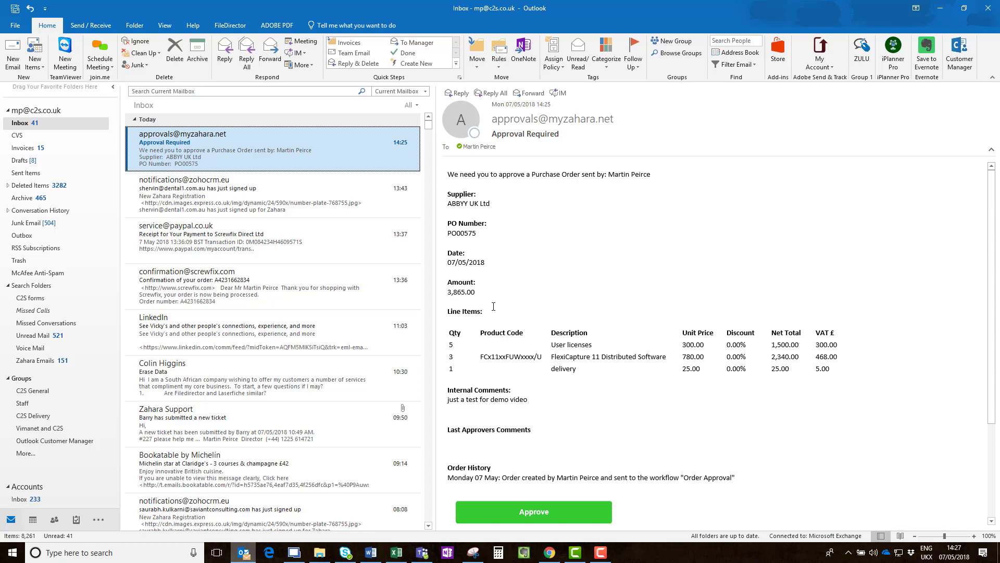
scroll(509, 344, "down", 3)
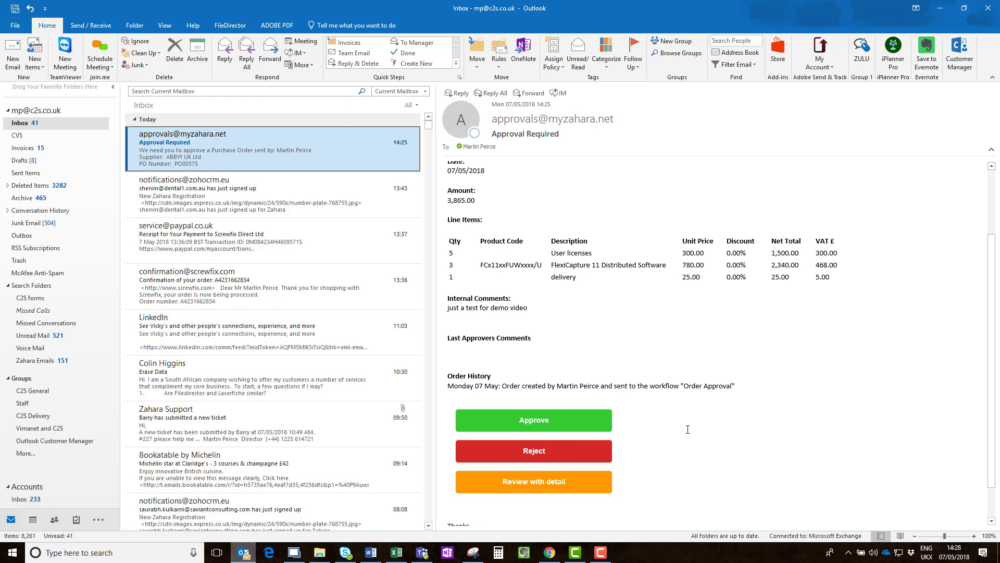
Step: Open the order's detailed review from the approval email and examine its line items, document history and division budget lines
left_click(519, 482)
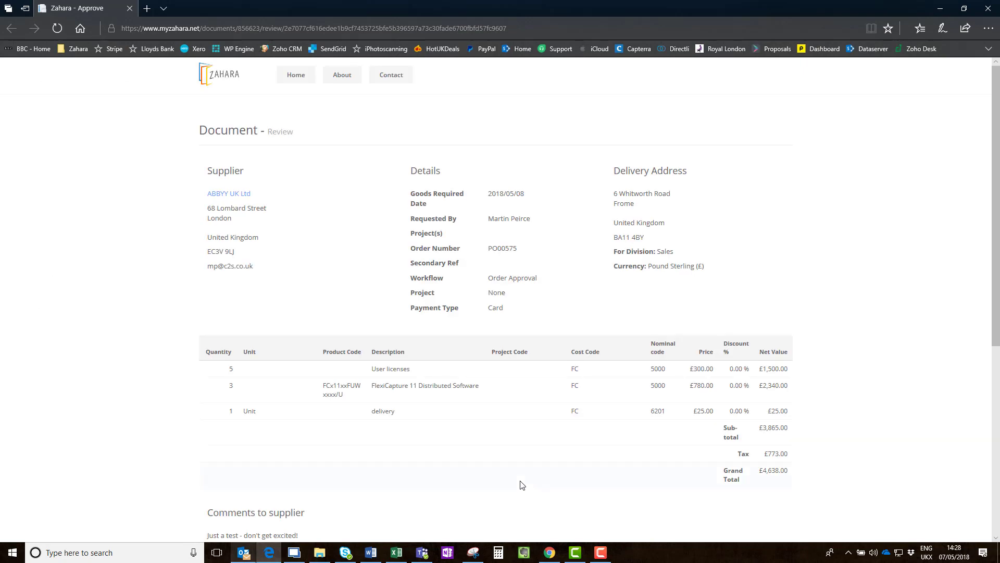
scroll(445, 299, "down", 5)
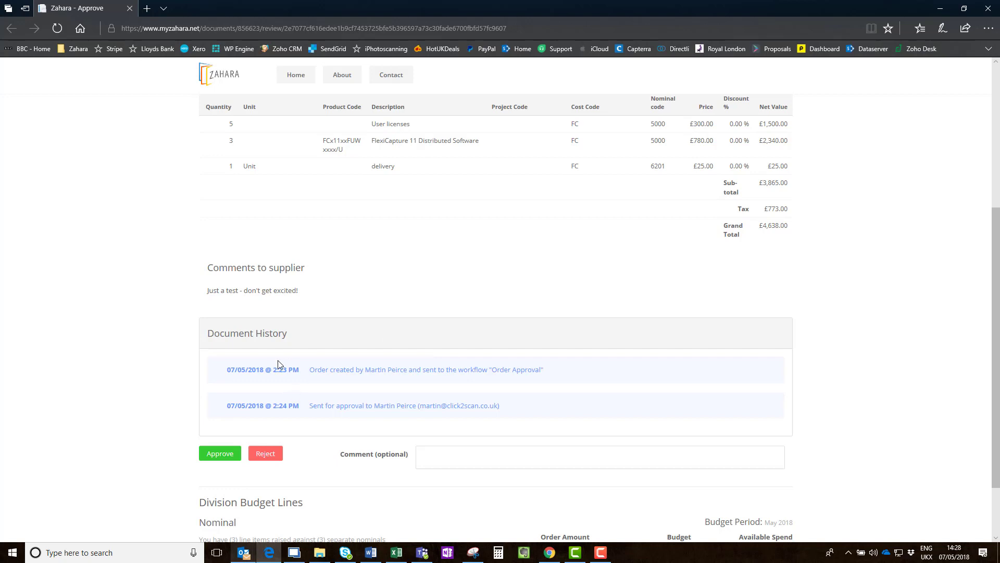
scroll(302, 373, "down", 2)
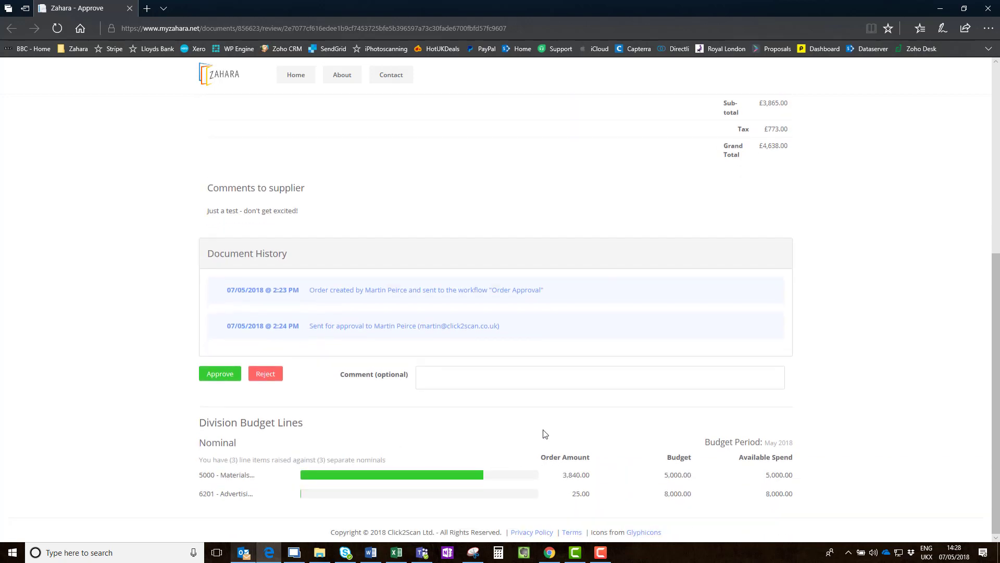
scroll(524, 435, "up", 3)
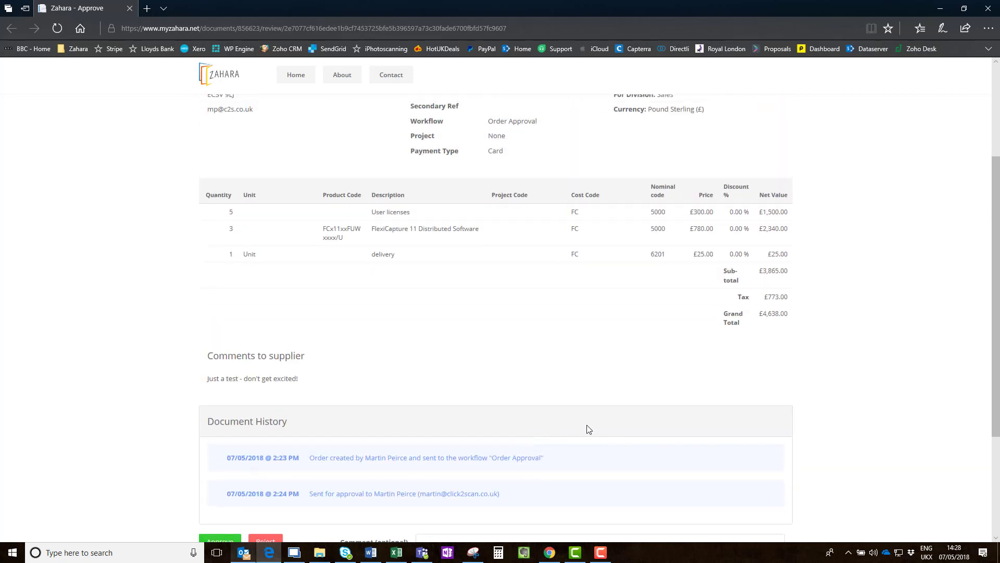
scroll(589, 427, "down", 3)
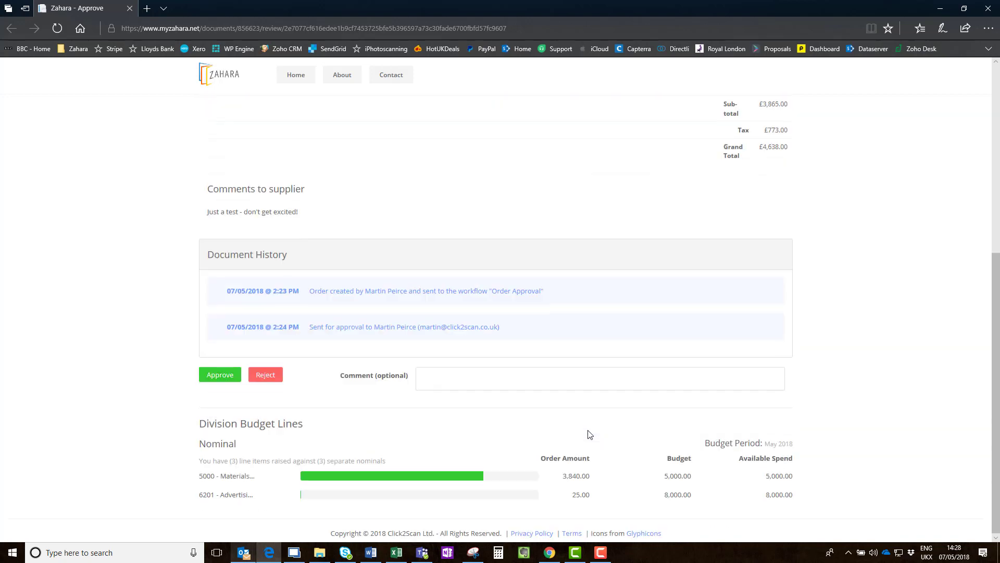
Step: Approve the ABBYY UK Ltd order without a comment, close the review page and return to Zahara in Chrome
left_click(217, 375)
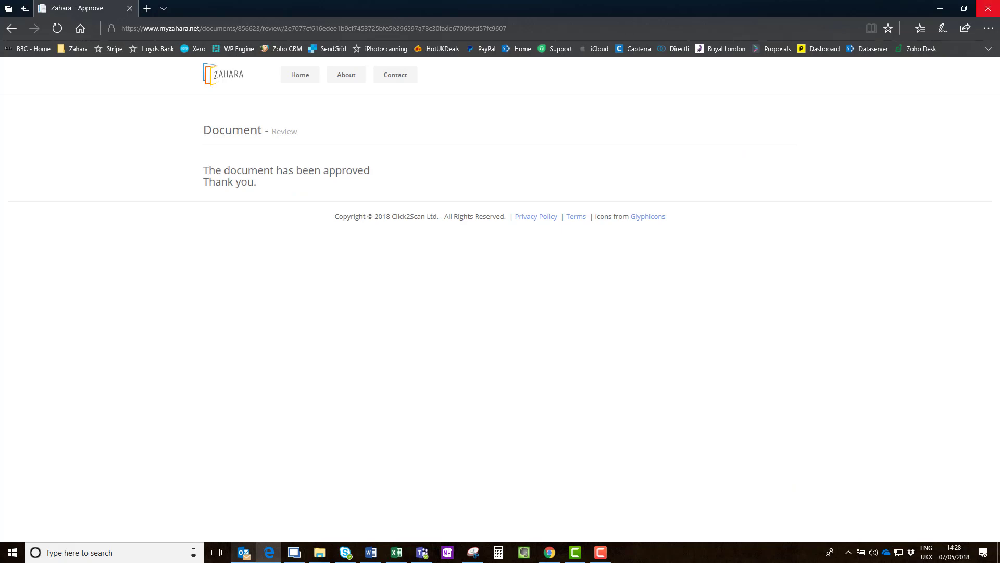
left_click(987, 8)
left_click(936, 13)
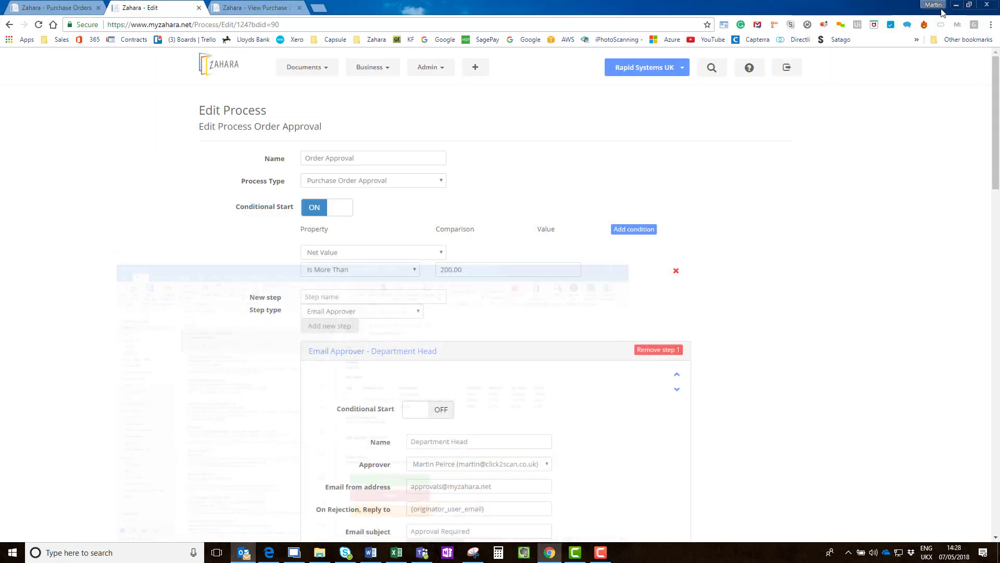
Step: Go to the Purchases list via the dashboard and check the ABBYY UK Ltd order's workflow progress
left_click(207, 64)
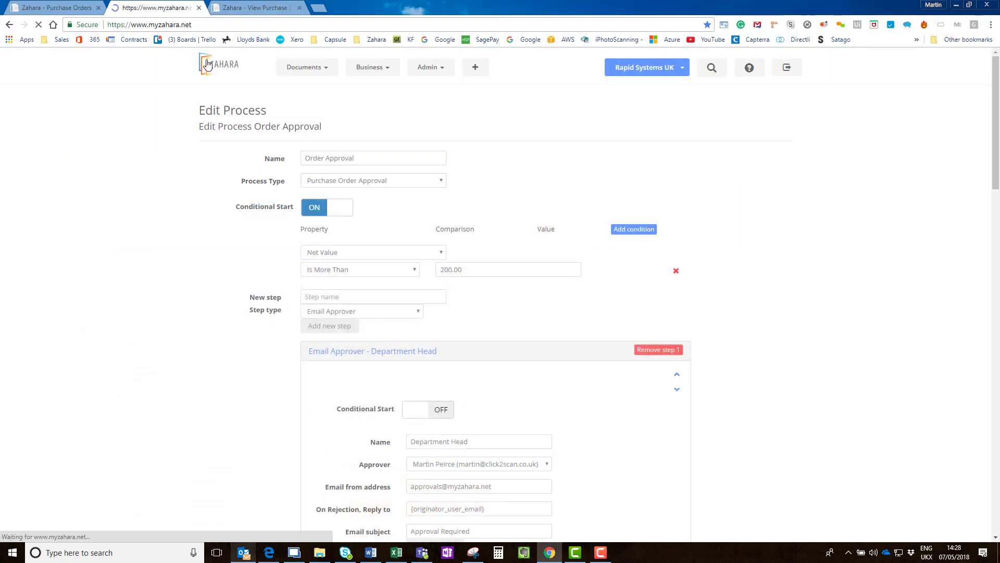
left_click(310, 68)
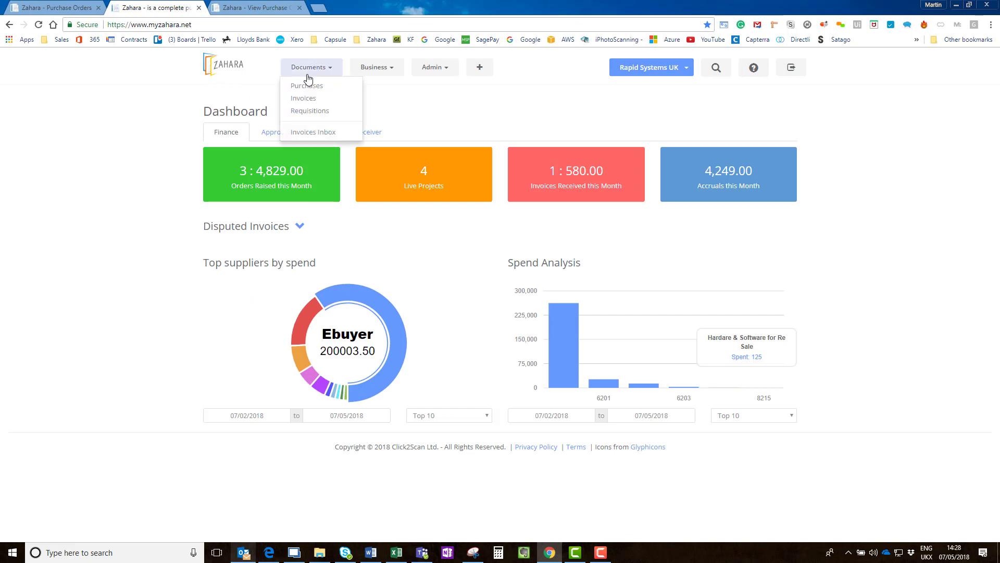
left_click(320, 89)
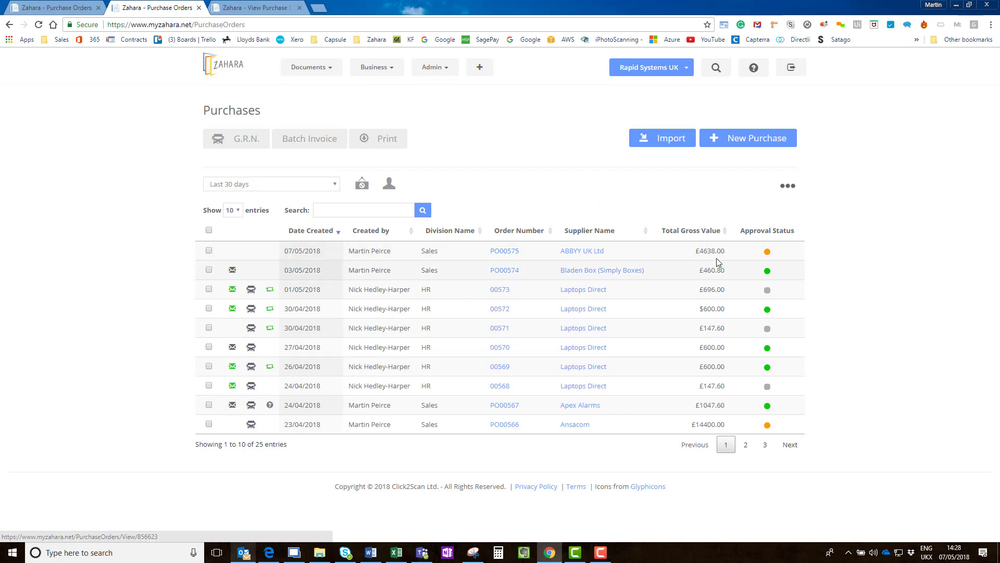
left_click(767, 253)
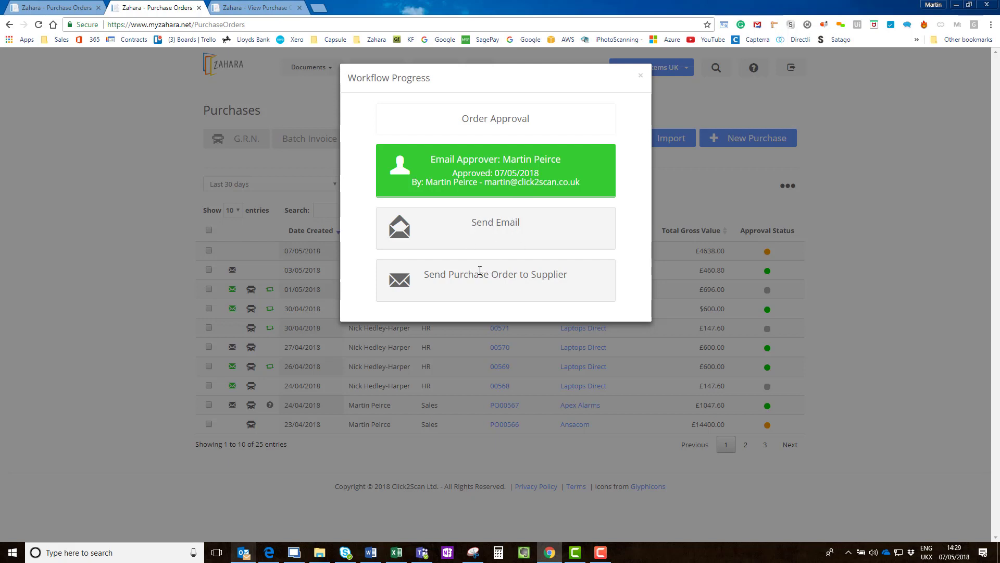
left_click(640, 76)
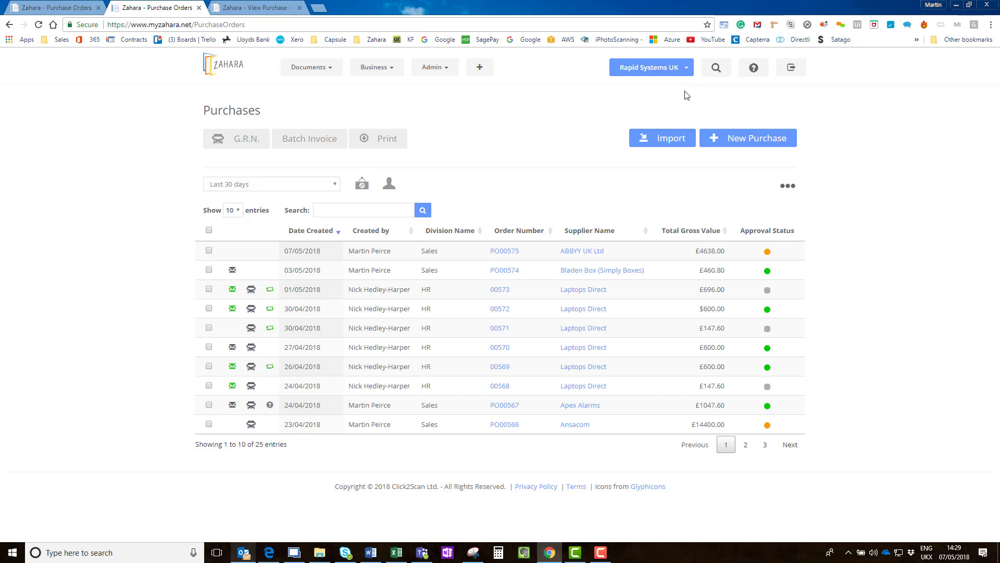
Step: Create a new purchase requisition, search the products to buy for DDF482Z and look through the matching suppliers
left_click(482, 71)
left_click(489, 112)
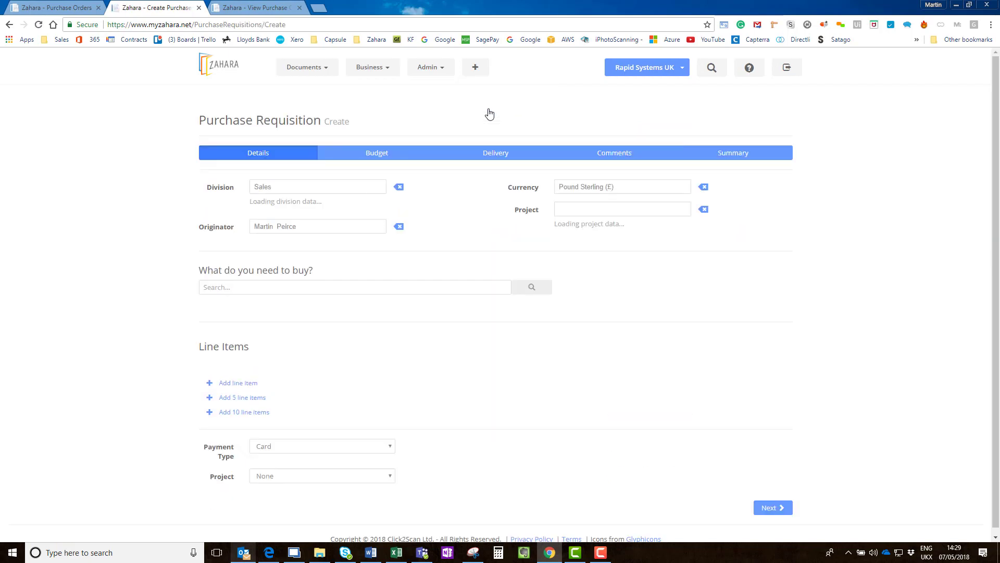
left_click(339, 273)
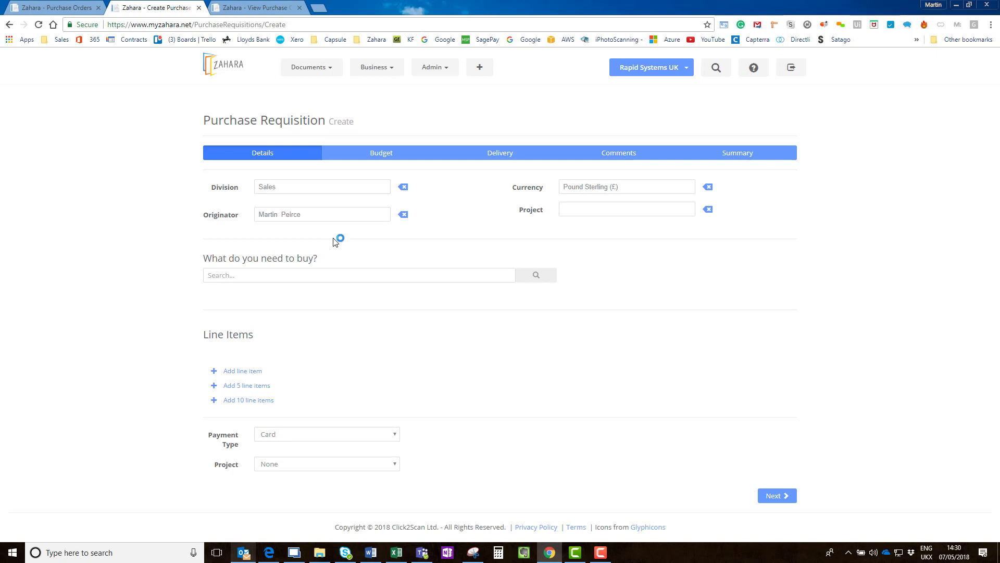
left_click(253, 274)
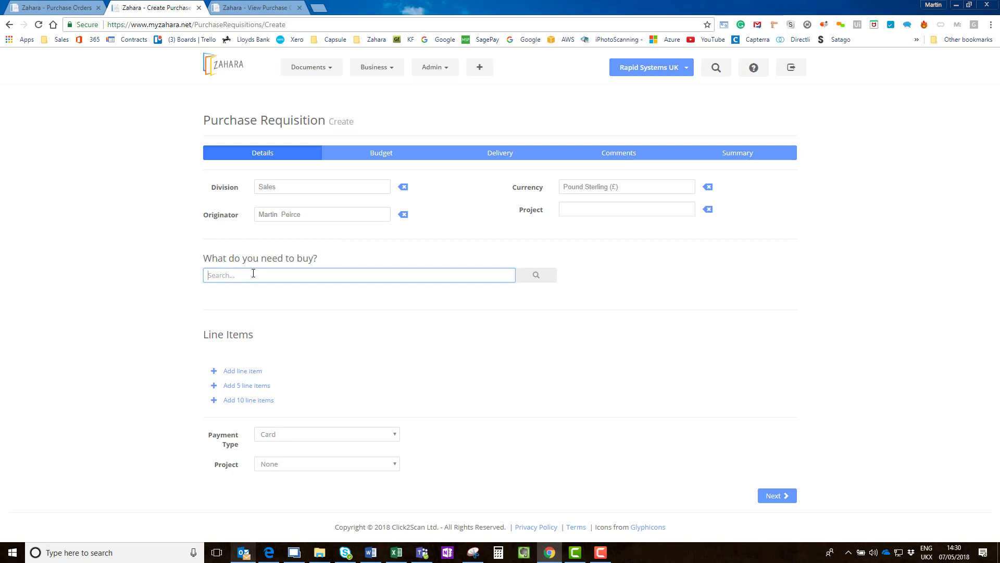
type("DDF482Z")
left_click(542, 284)
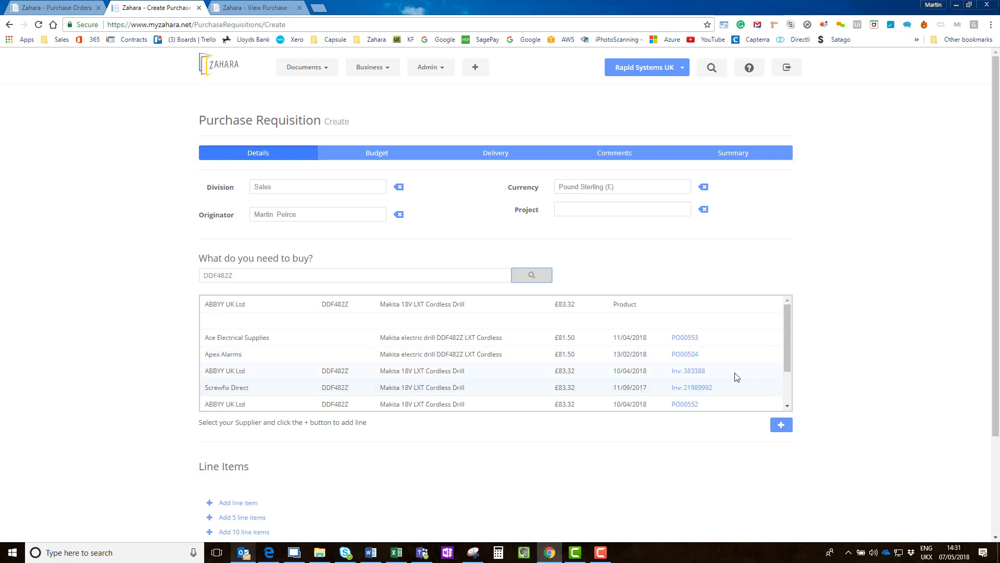
left_click_drag(786, 362, 783, 396)
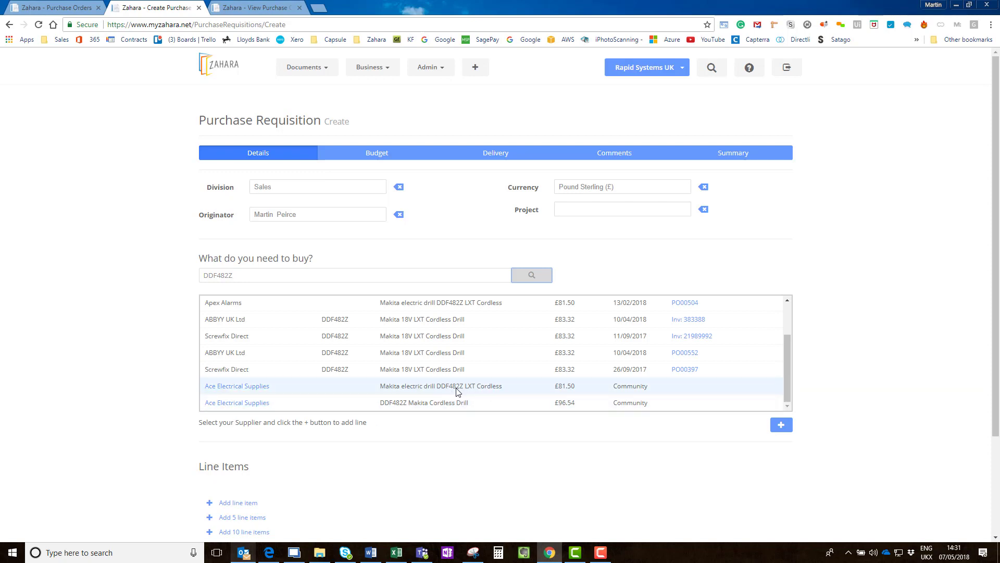
Step: Try to add the £81.50 Makita drill from the Ace Electrical Supplies community result to the requisition
left_click(514, 386)
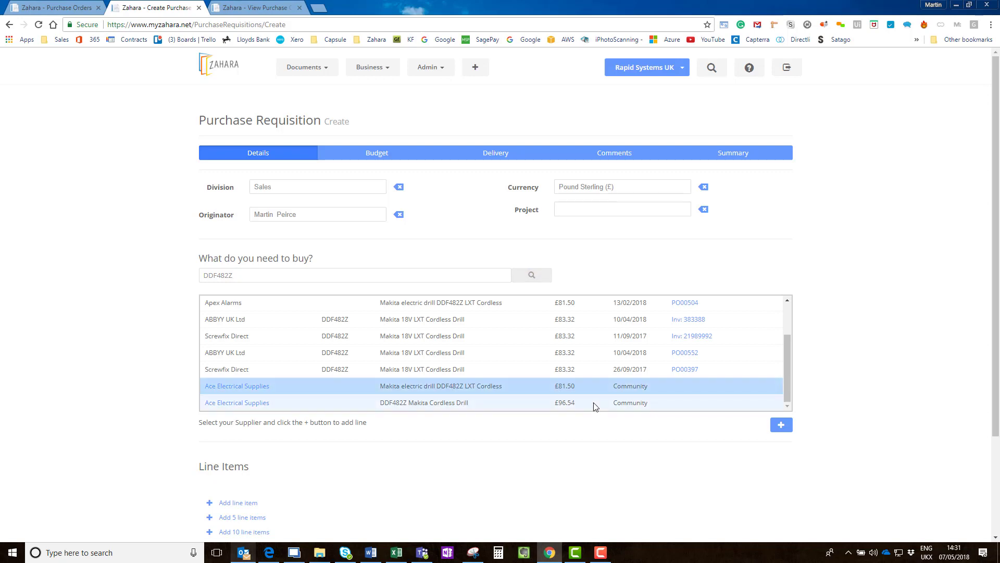
left_click(780, 427)
left_click(554, 387)
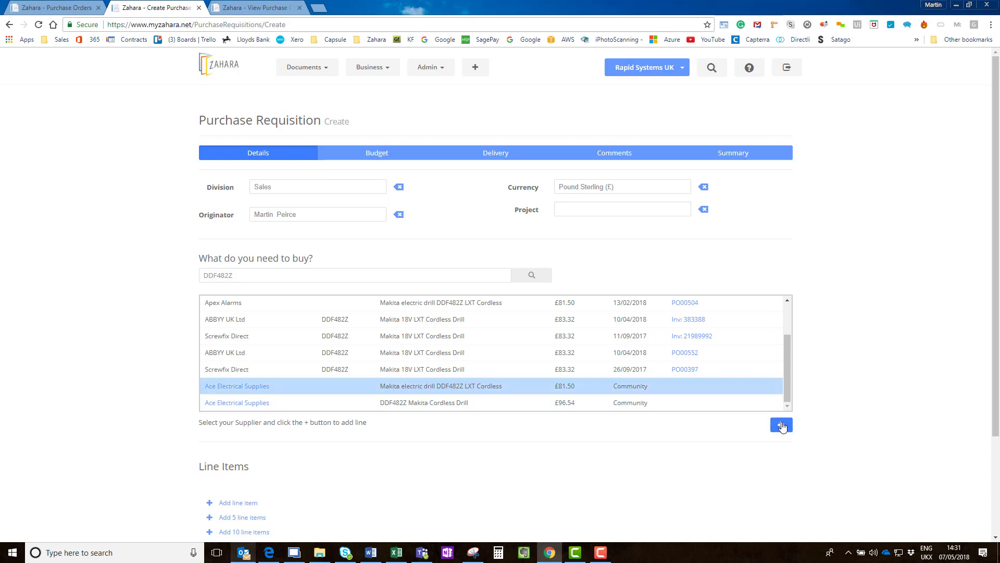
mouse_move(785, 393)
left_mouse_down()
mouse_move(786, 345)
mouse_move(787, 396)
left_mouse_up()
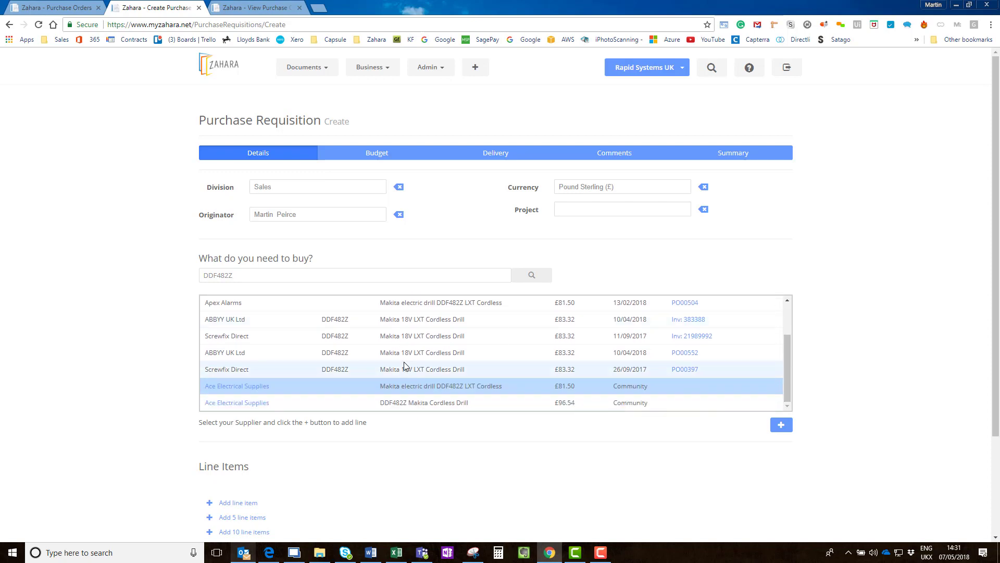
Step: Add the Screwfix Direct Makita 18V LXT Cordless Drill dated 11/09/2017 as a line item and choose its delivery address
left_click(405, 338)
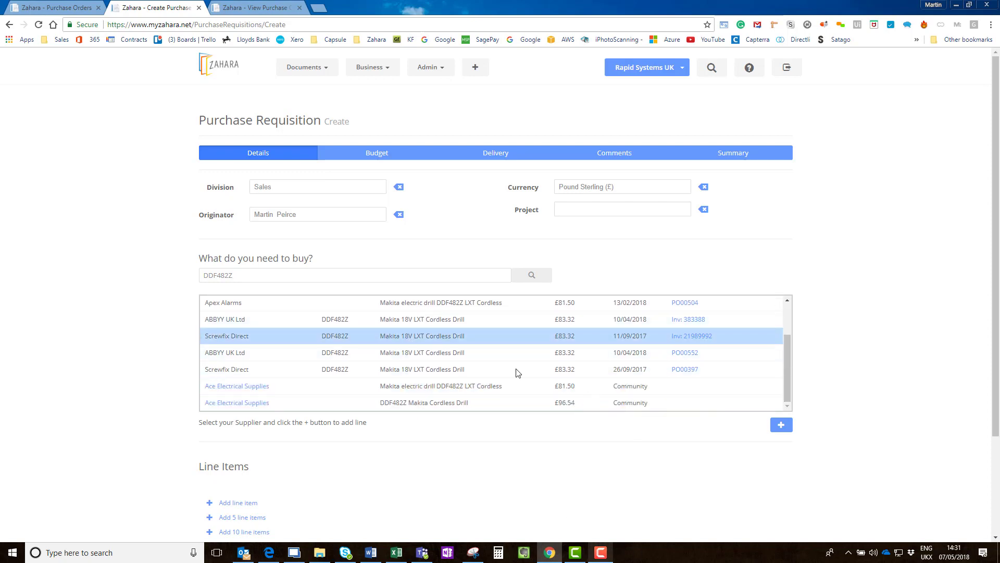
left_click(781, 426)
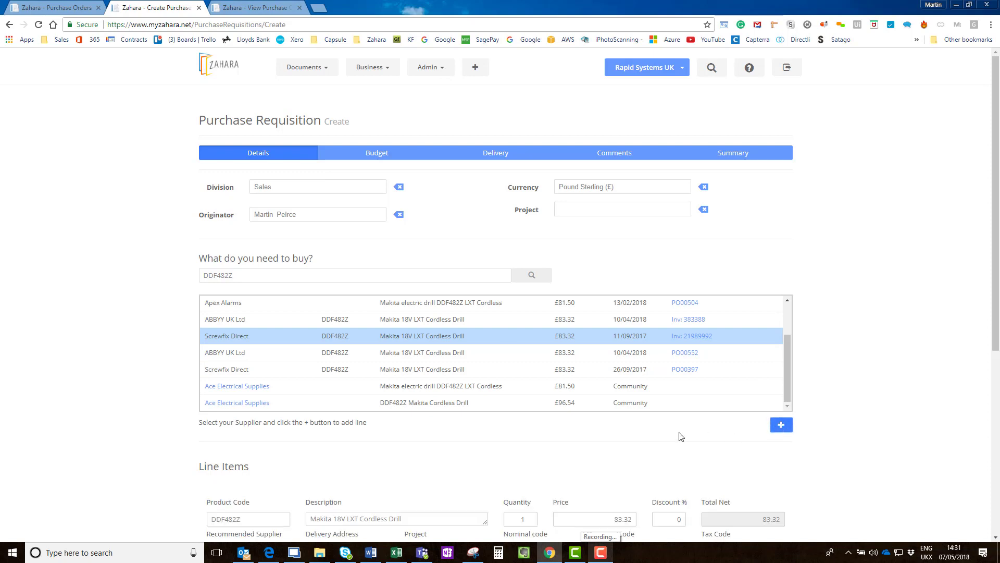
scroll(781, 426, "down", 3)
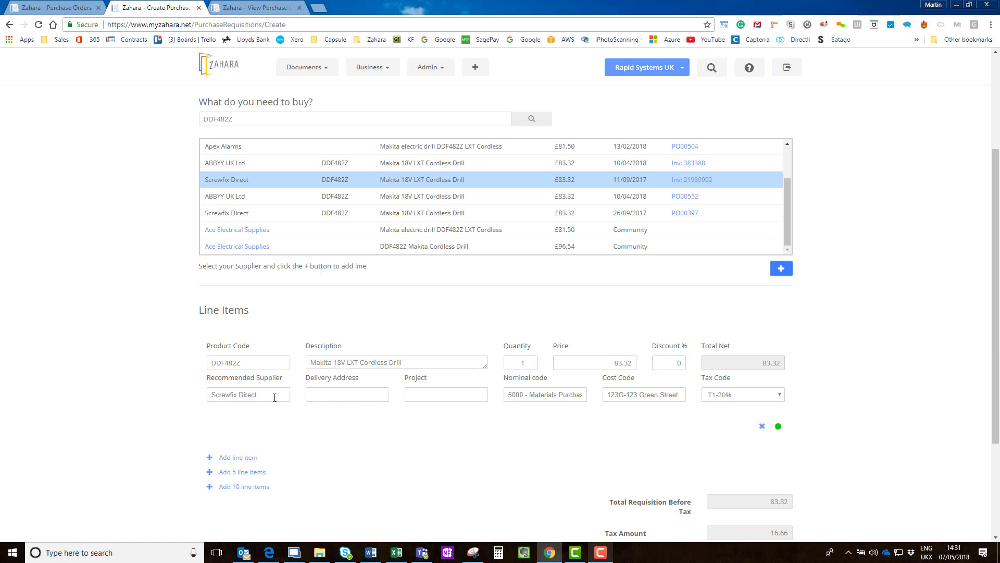
left_click(318, 398)
left_click(364, 444)
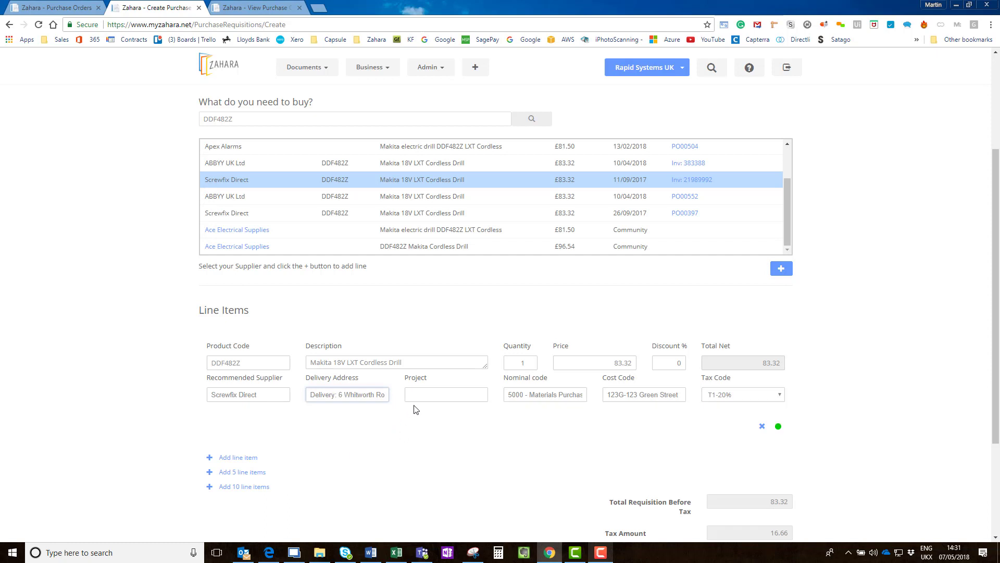
Step: Replace the product search term with DeWalt in the requisition form and look over the existing line item
scroll(541, 463, "up", 2)
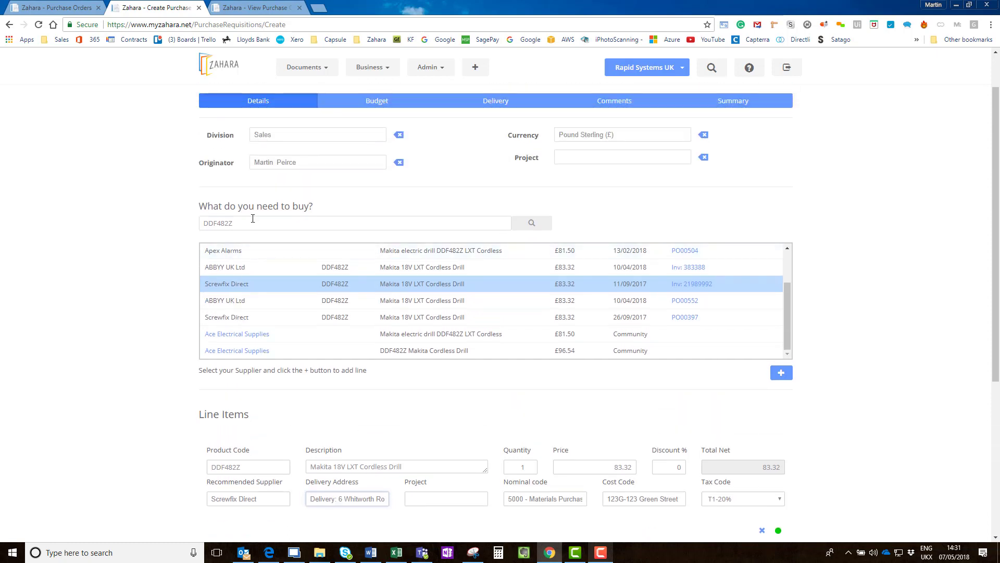
left_click_drag(237, 223, 125, 225)
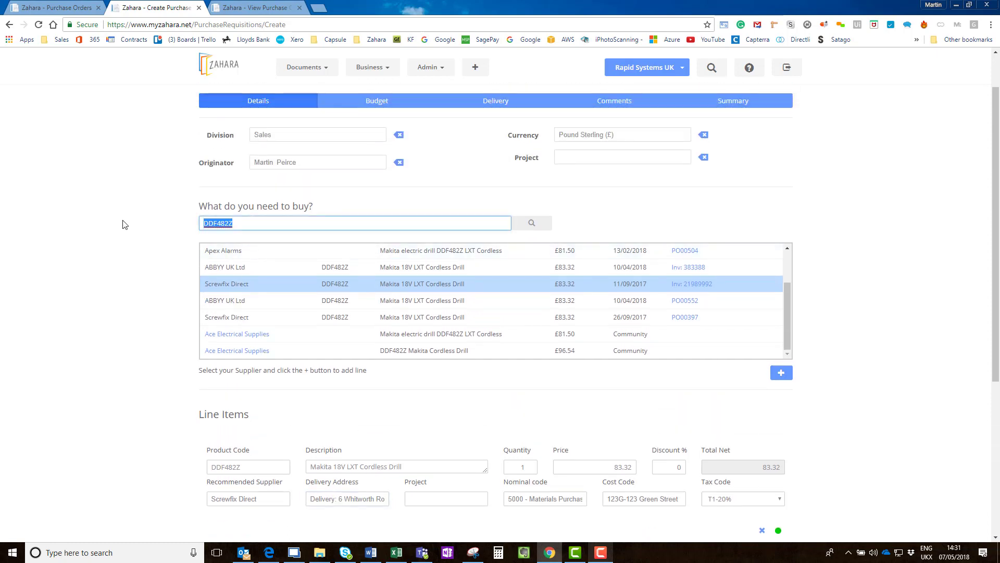
type("DeWalt")
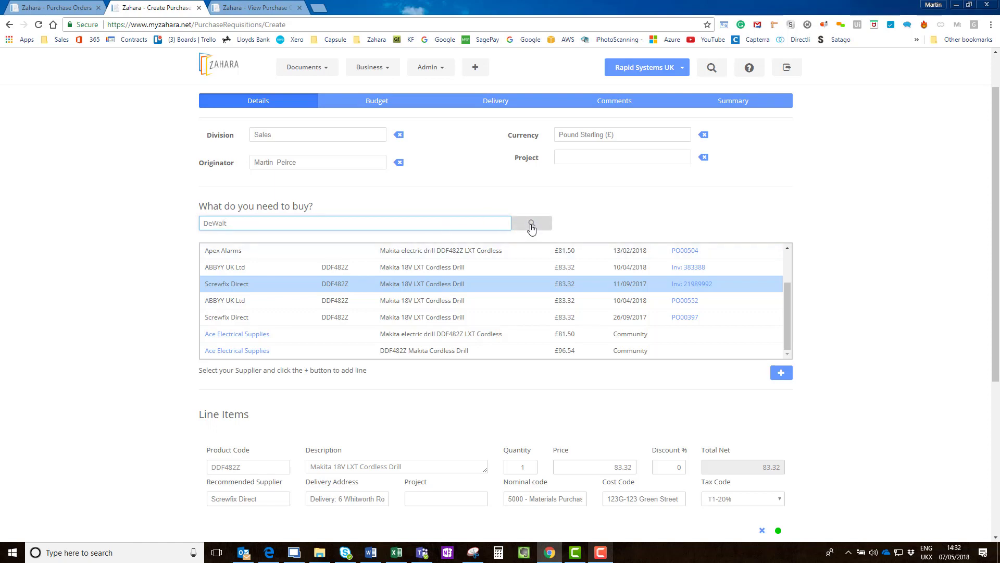
scroll(533, 457, "down", 2)
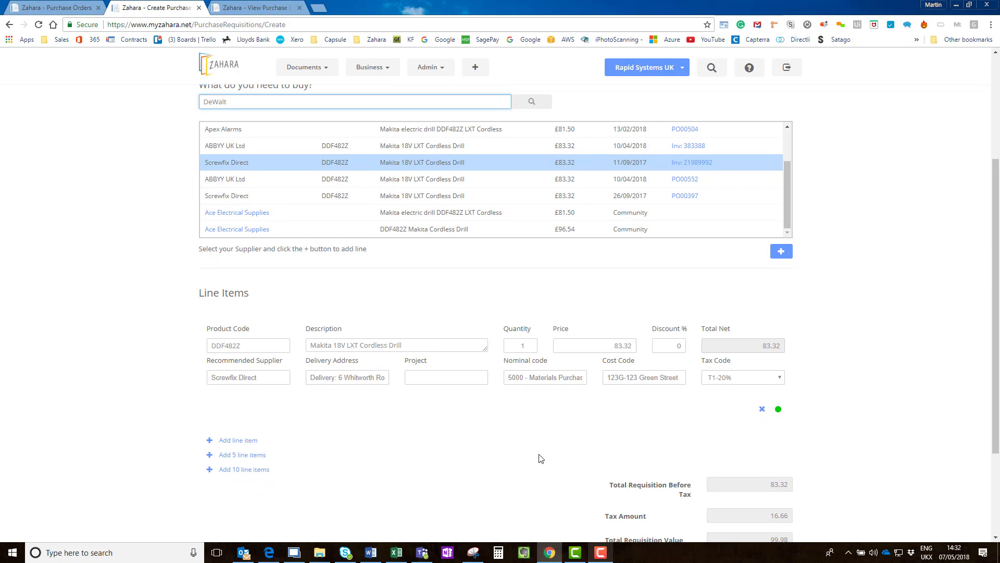
Step: Leave the unsaved requisition and review the details and document history of the HP Spectre x360 requisition dated 01/05/2018
left_click(9, 25)
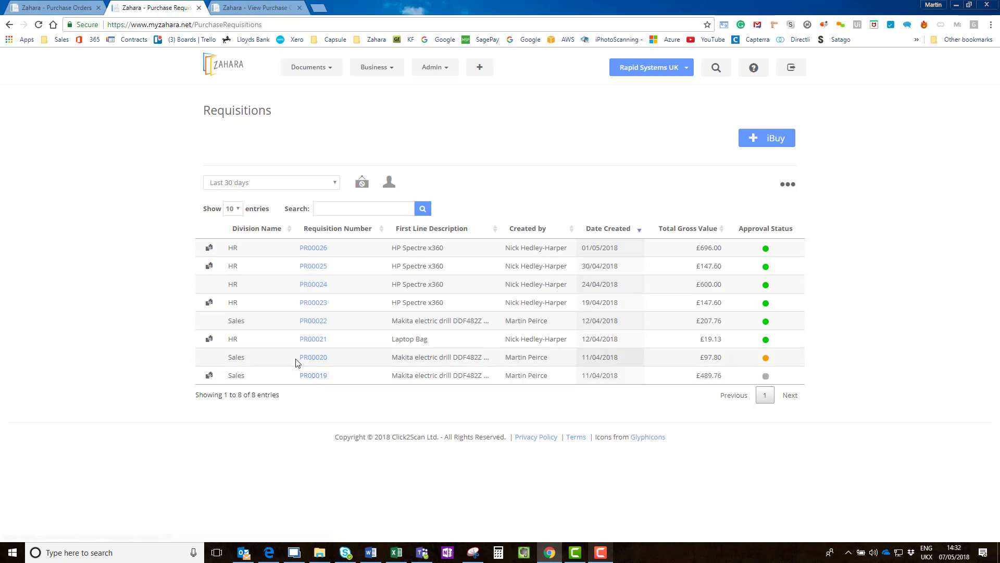
left_click(318, 248)
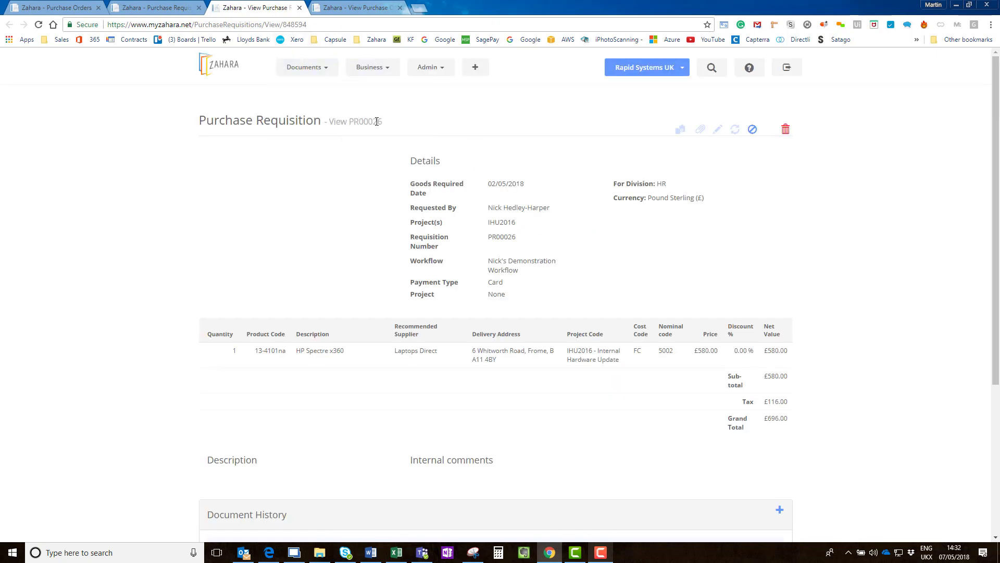
scroll(500, 312, "down", 5)
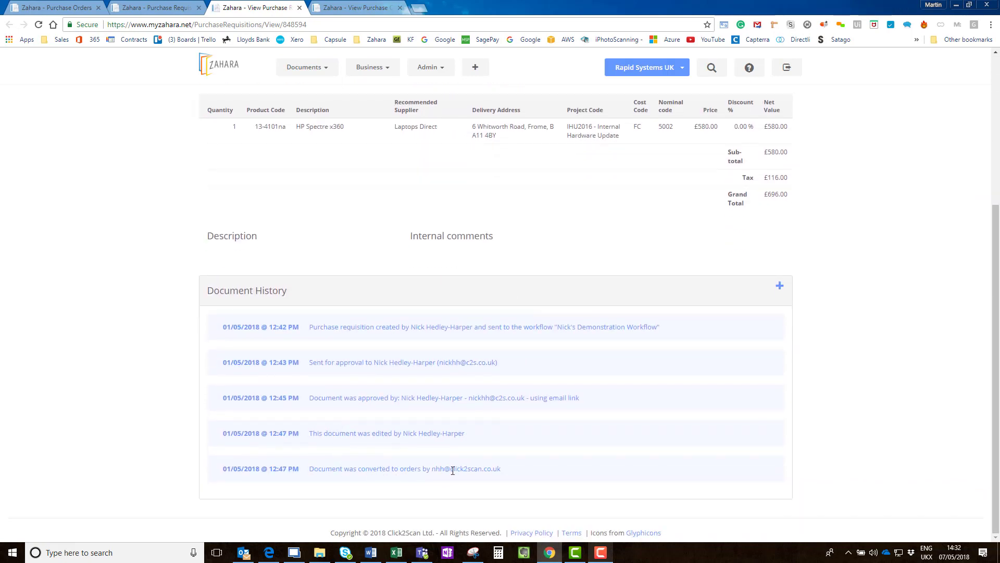
scroll(453, 470, "up", 4)
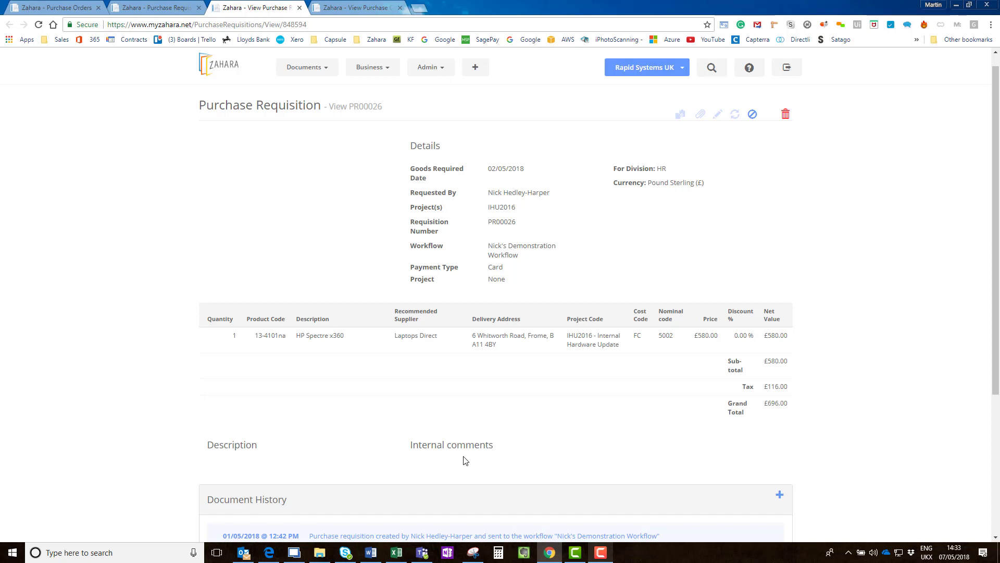
Step: Switch to Outlook and read the order acceptance confirmation and the Purchase Approval Attached e-mail addressed to ABBYY UK Ltd
left_click(243, 552)
left_click(194, 212)
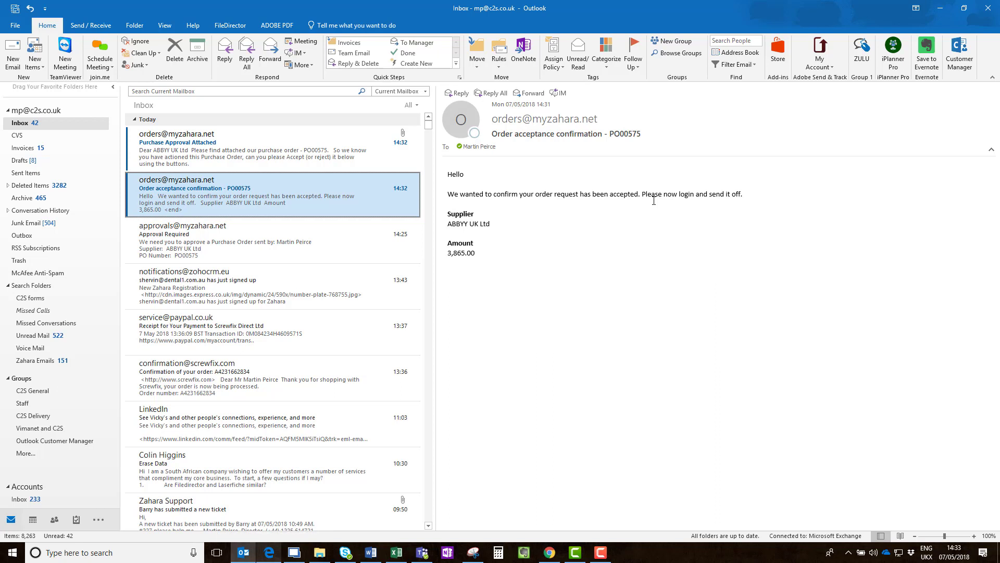
left_click(290, 144)
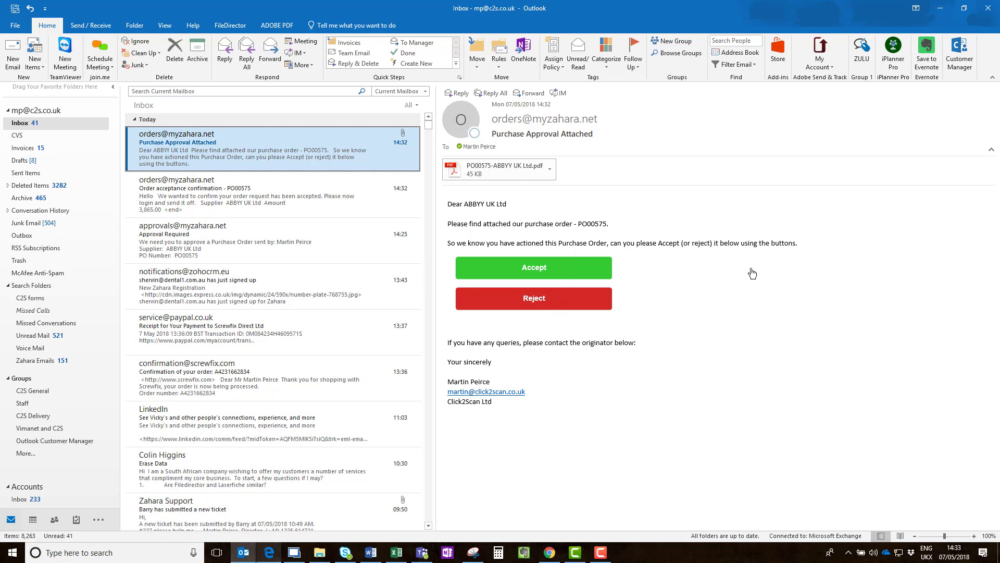
Step: Open the attached ABBYY UK Ltd purchase order PDF, read through it at 100% zoom and close it
left_click(484, 167)
double_click(484, 168)
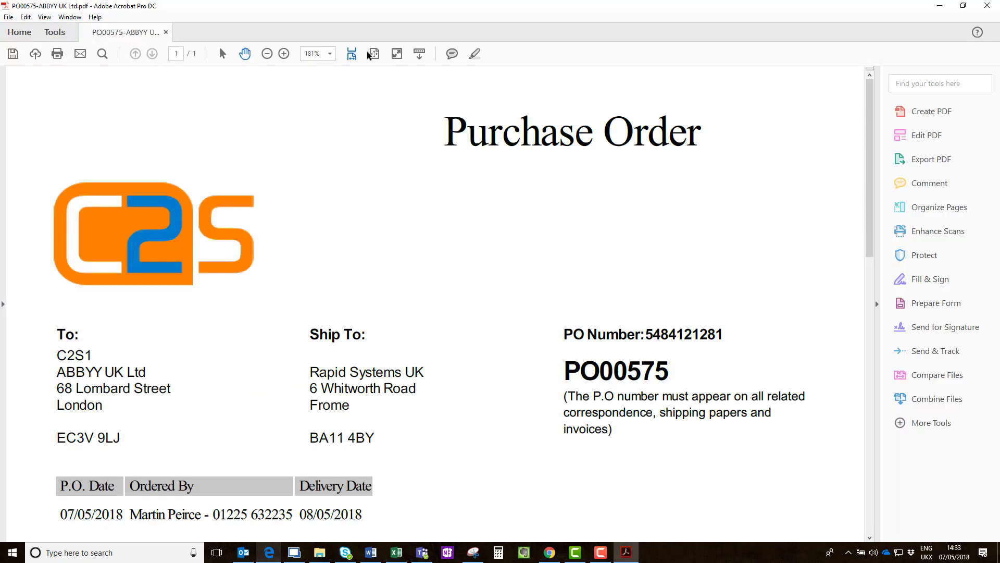
left_click(268, 54)
scroll(405, 233, "down", 10)
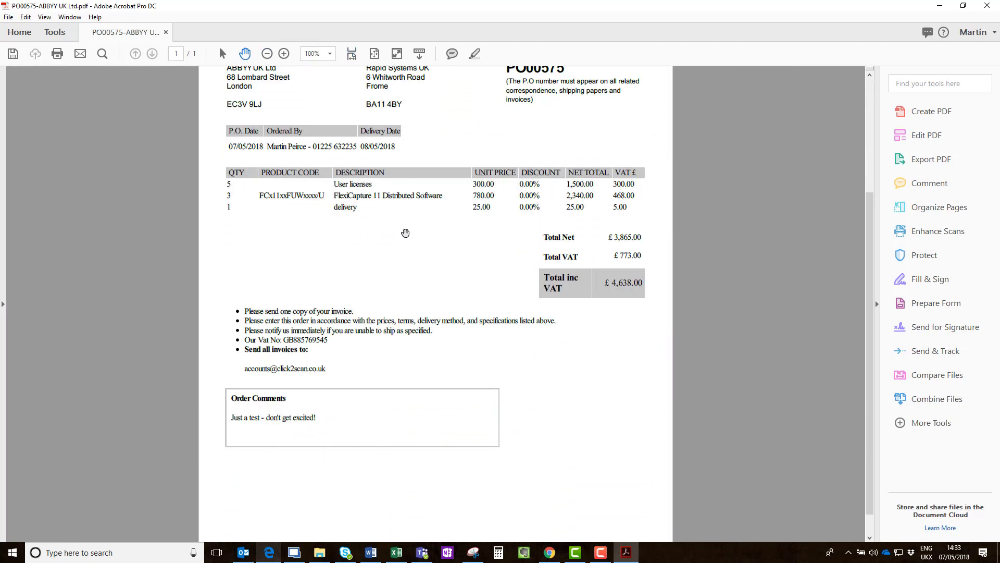
scroll(405, 238, "up", 7)
left_click(988, 6)
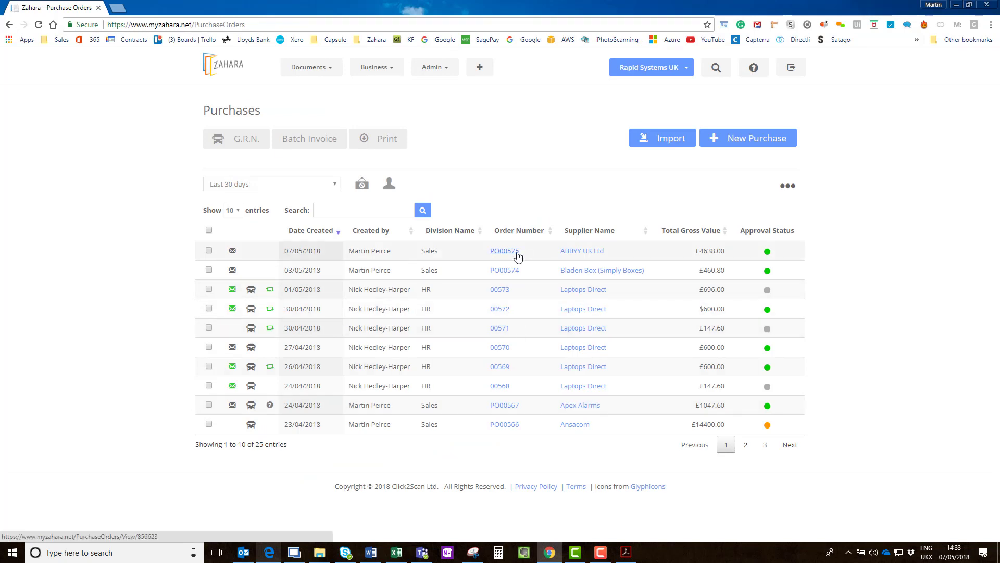
Step: Check the workflow progress of the ABBYY UK Ltd order in Zahara's Purchases list
left_click(768, 254)
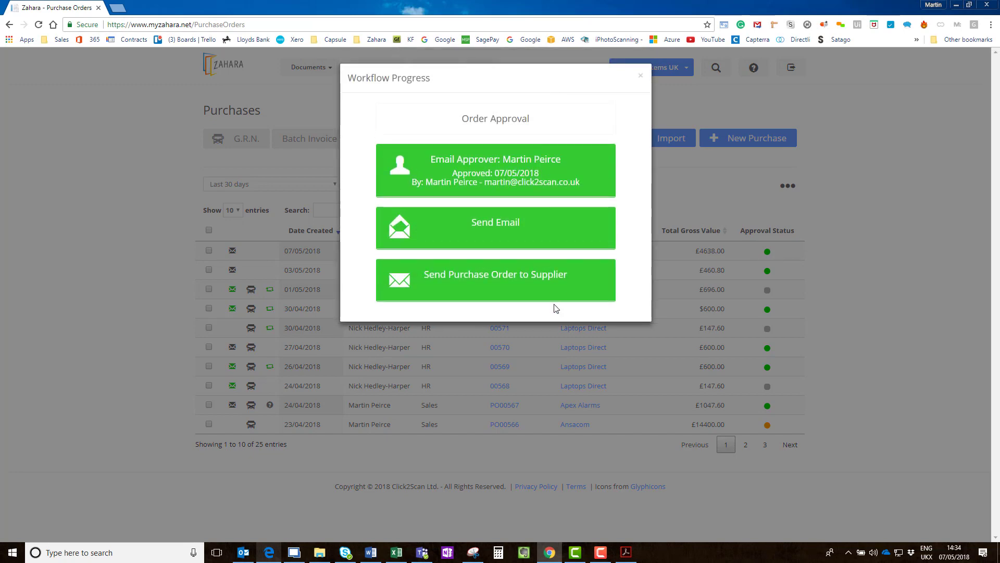
left_click(640, 75)
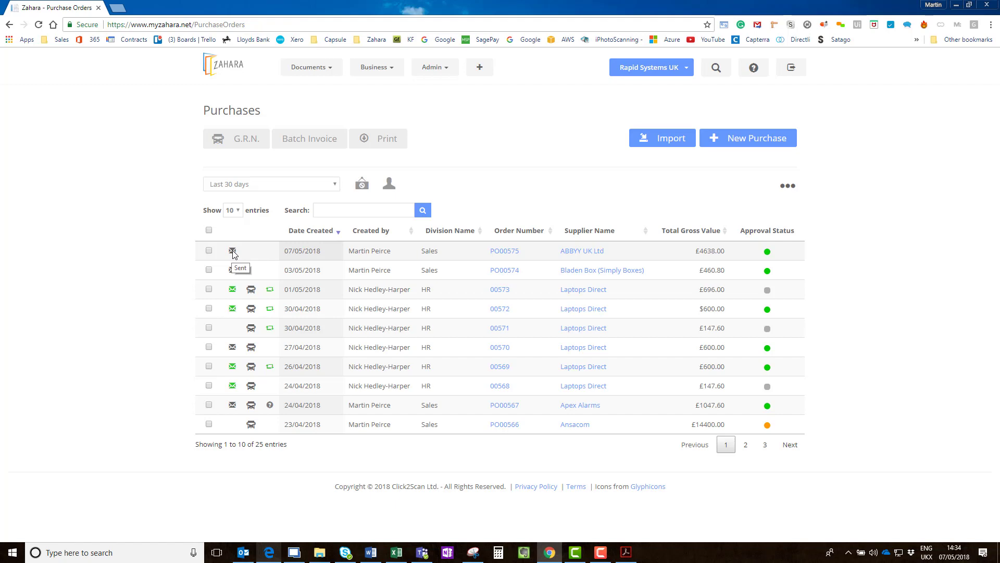
Step: Accept the ABBYY UK Ltd purchase order as the supplier through its e-mail in Outlook, declining the browser's rating request
left_click(243, 552)
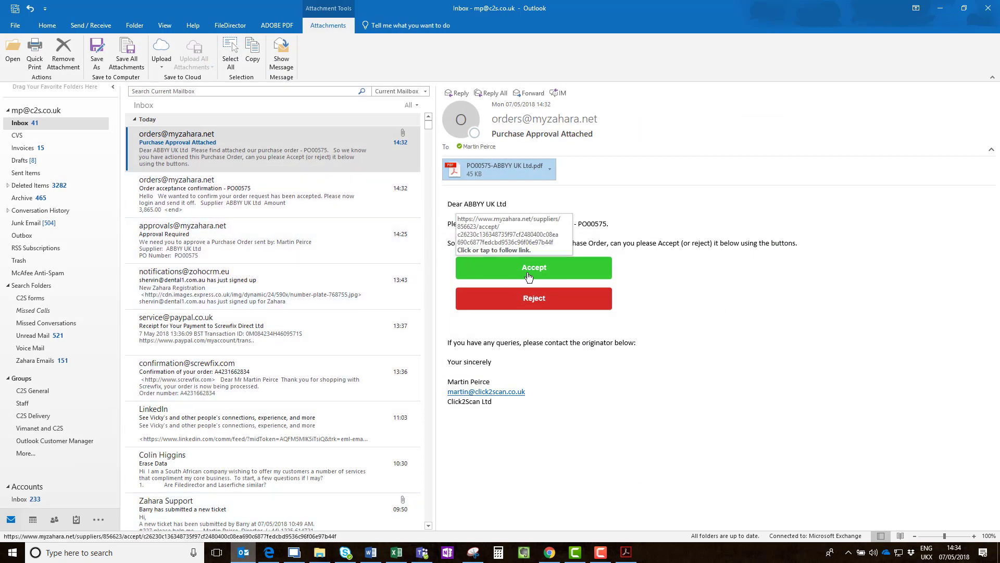
left_click(532, 269)
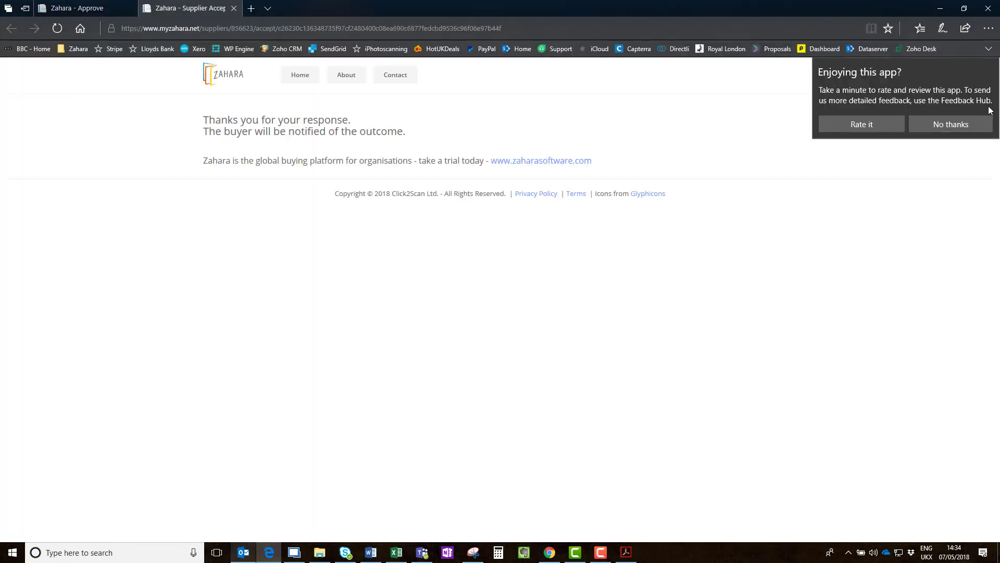
left_click(944, 124)
left_click(940, 8)
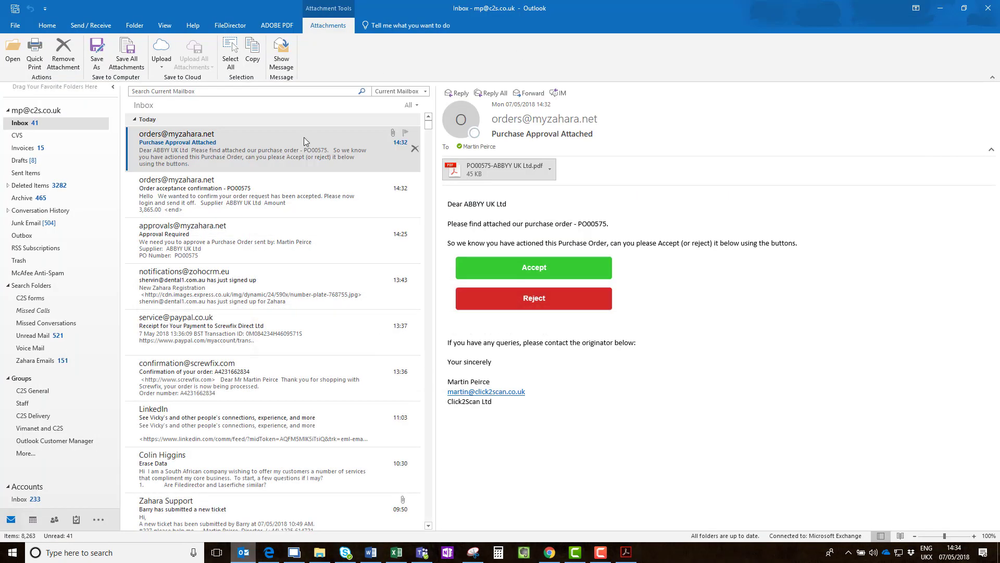
Step: Return to Zahara, reload the Purchases list and review the ABBYY UK Ltd order's supplier status and document history
left_click(941, 8)
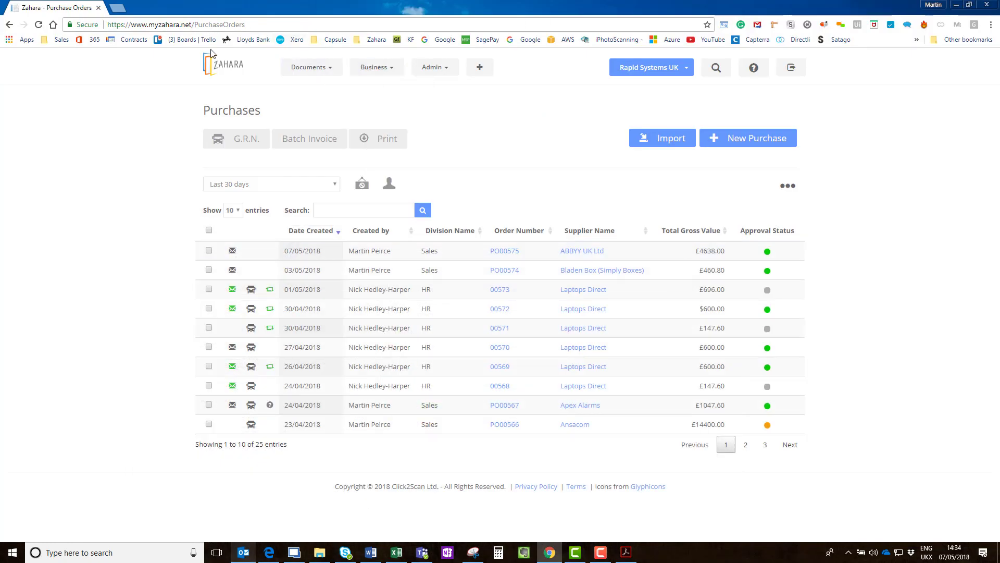
left_click(315, 67)
left_click(313, 82)
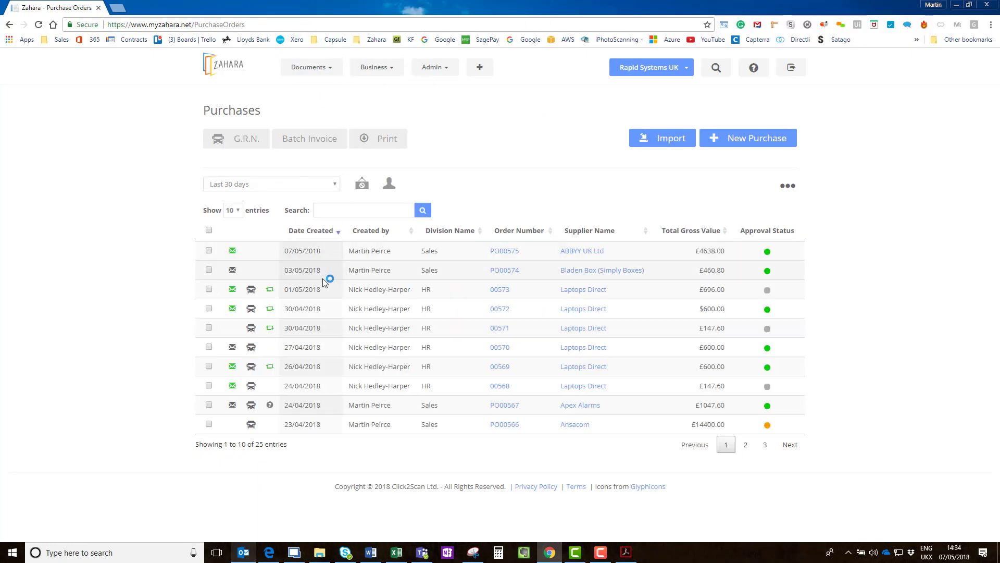
mouse_move(233, 252)
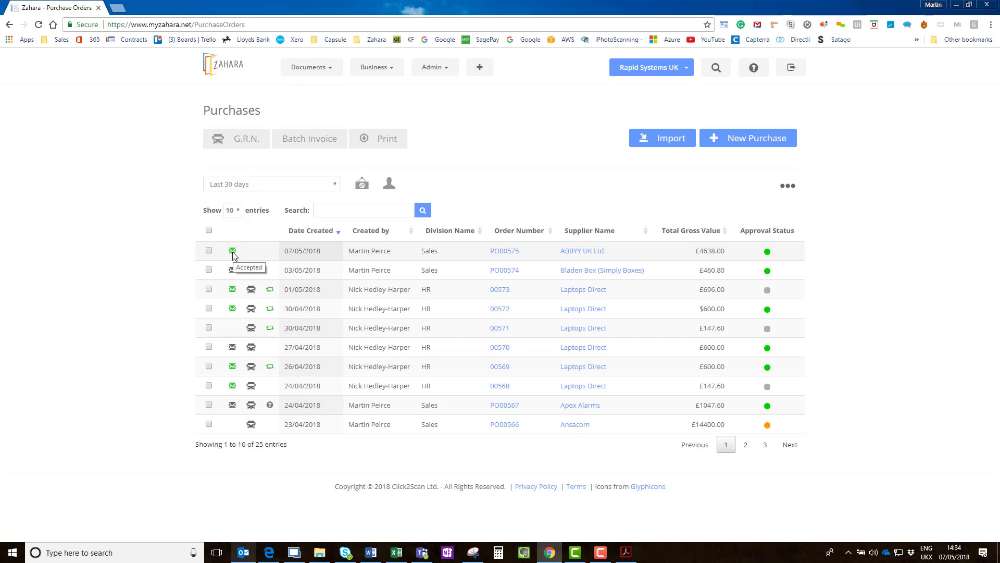
left_click(509, 252)
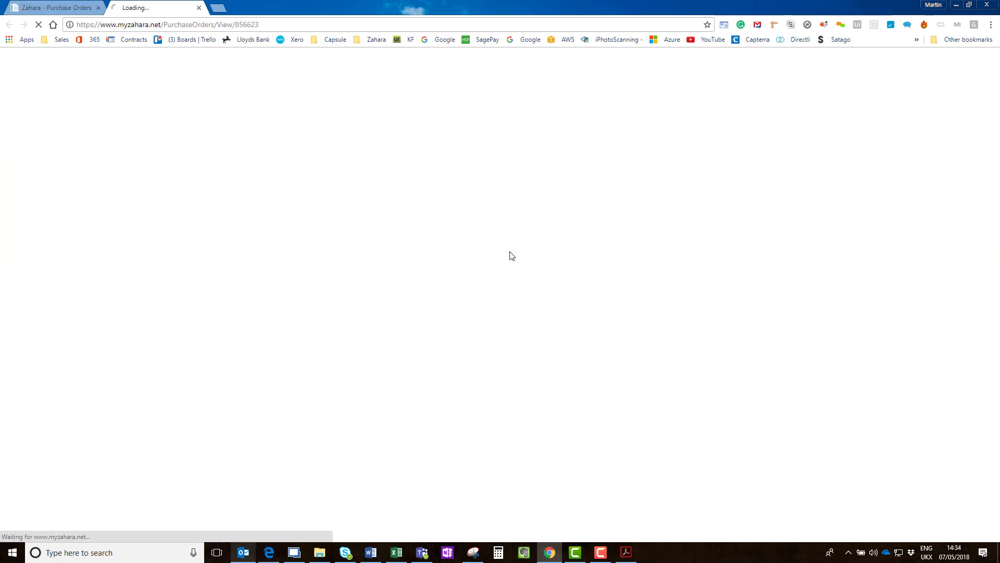
scroll(511, 253, "down", 5)
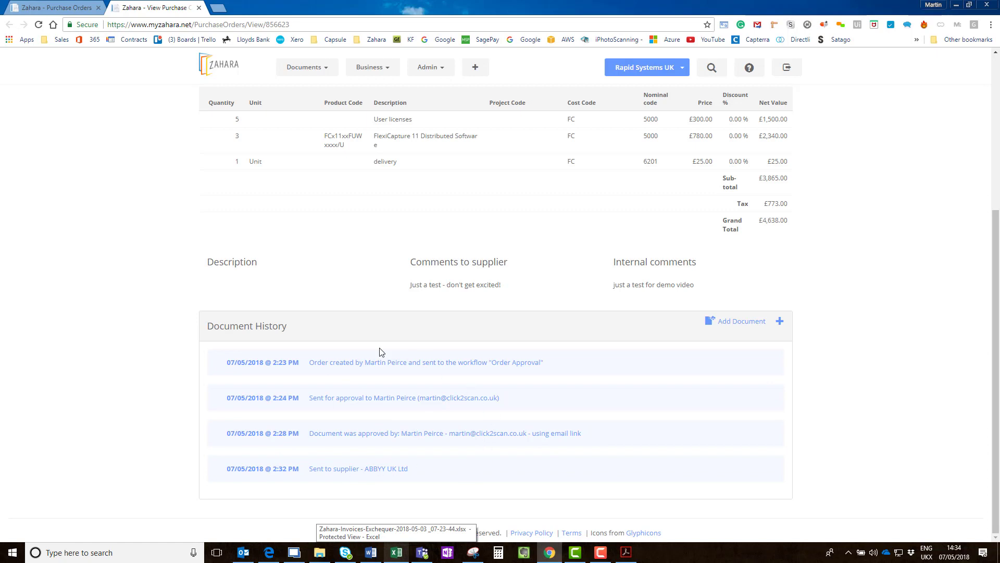
left_click(199, 8)
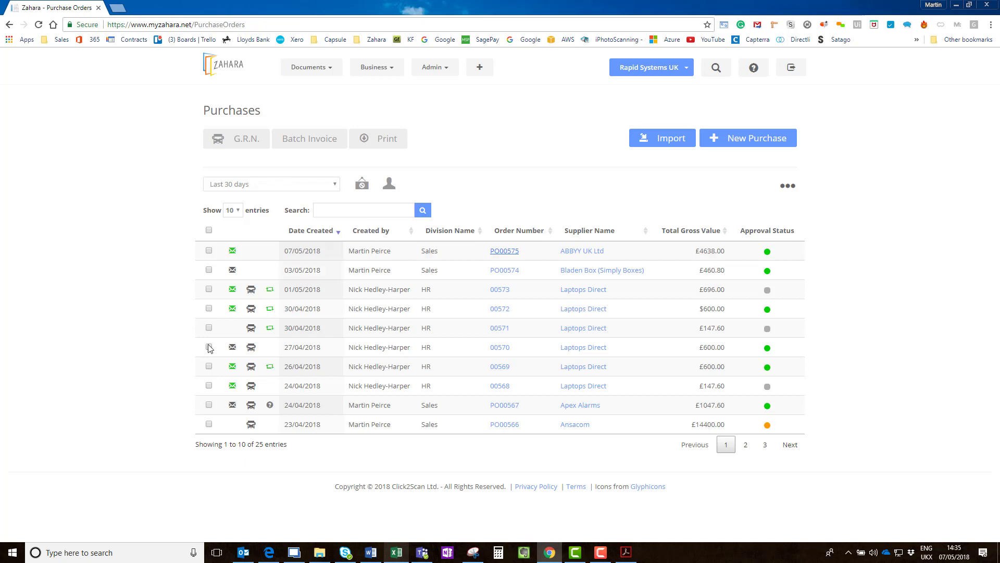
Step: Book goods received for the ABBYY UK Ltd order in full, and change the User licenses quantity received to 4
left_click(209, 252)
left_click(246, 140)
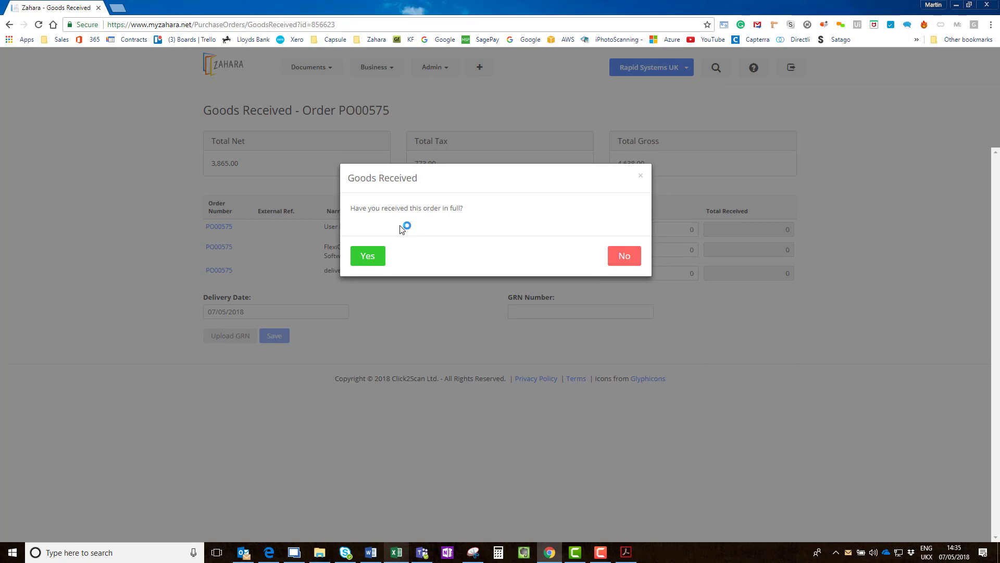
left_click(376, 258)
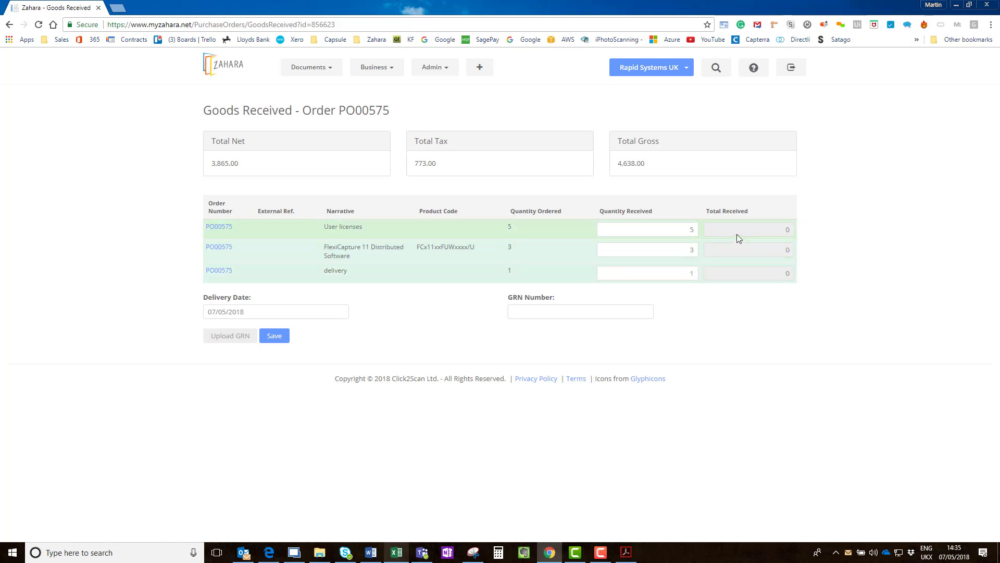
double_click(692, 229)
type("4")
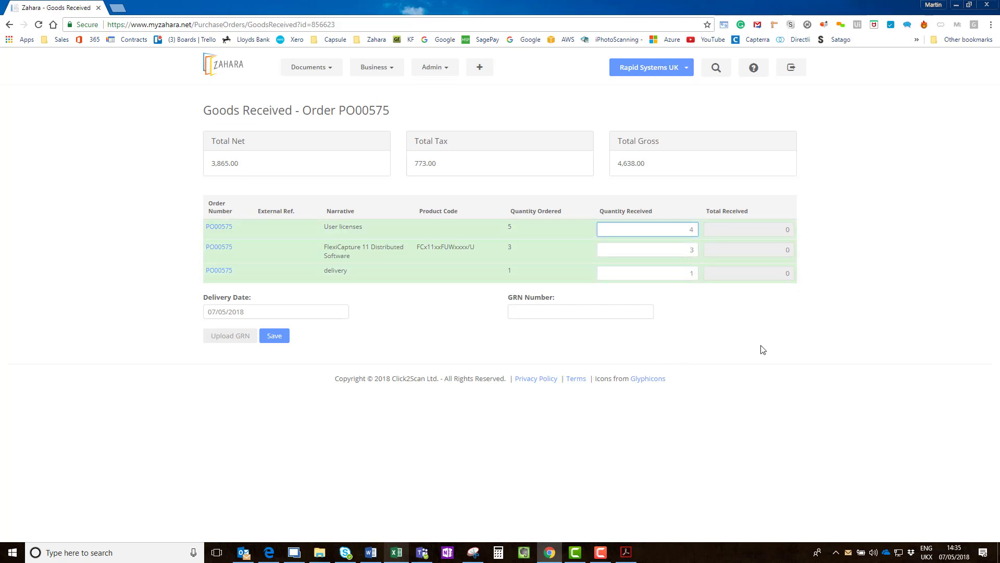
left_click(761, 346)
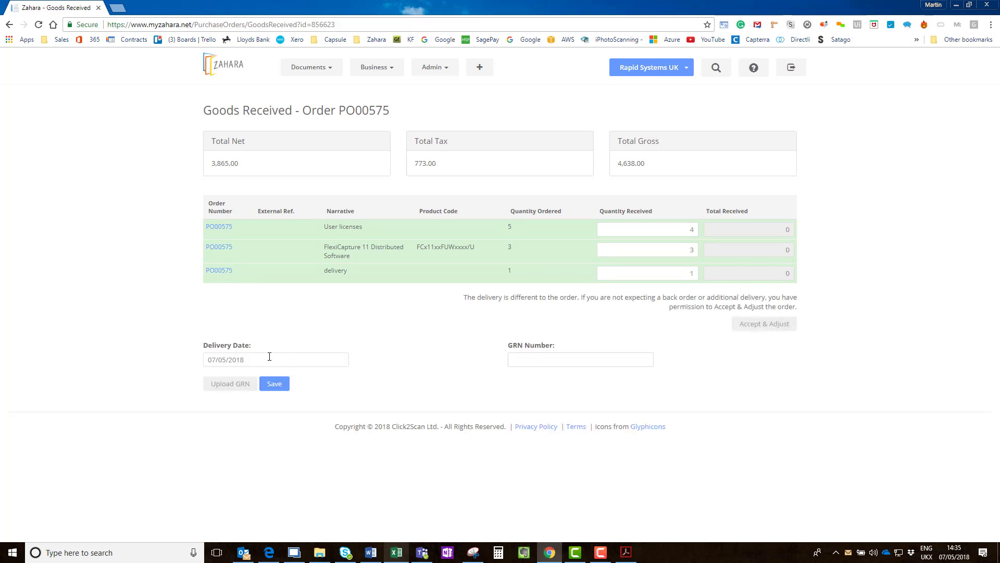
Step: Enter GRN number 77282882, view the GRN upload option without adding a file, and save the goods receipt
left_click(538, 363)
type("77282872")
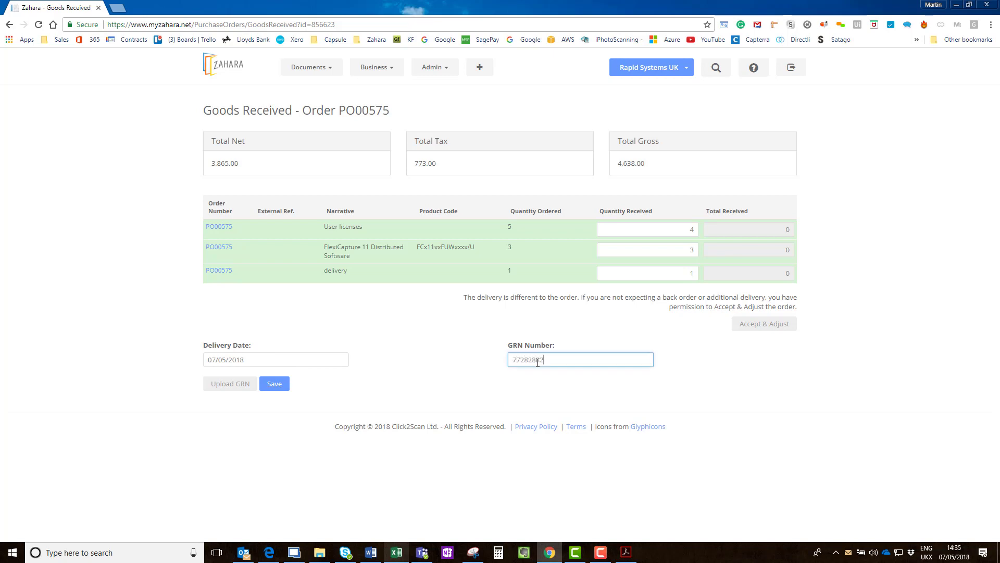
left_click(227, 387)
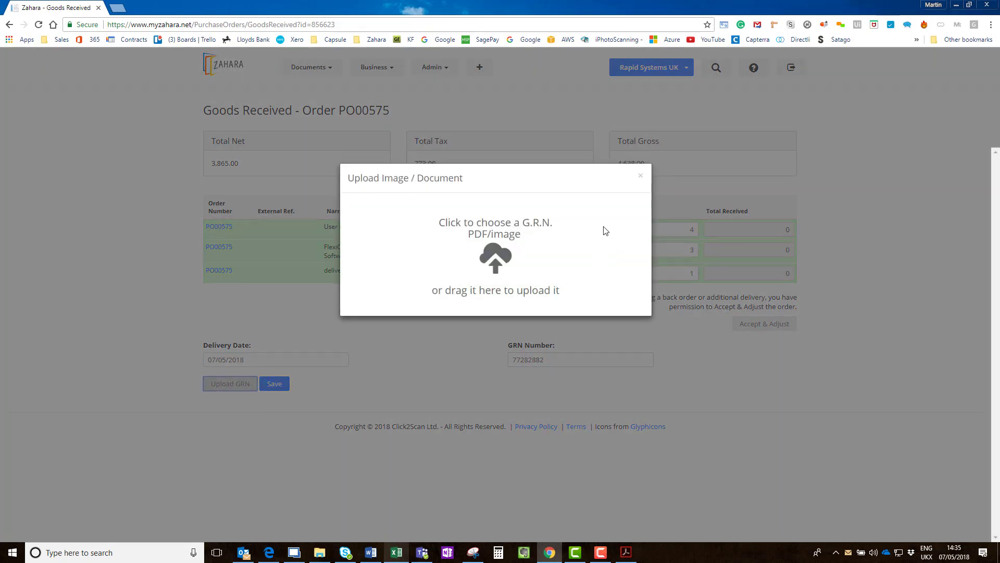
left_click(641, 176)
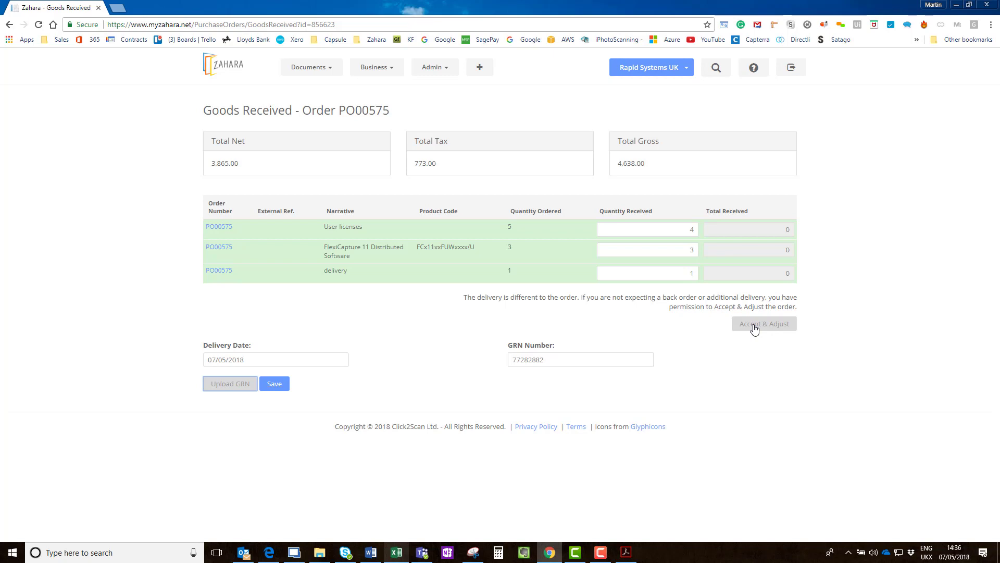
left_click(277, 385)
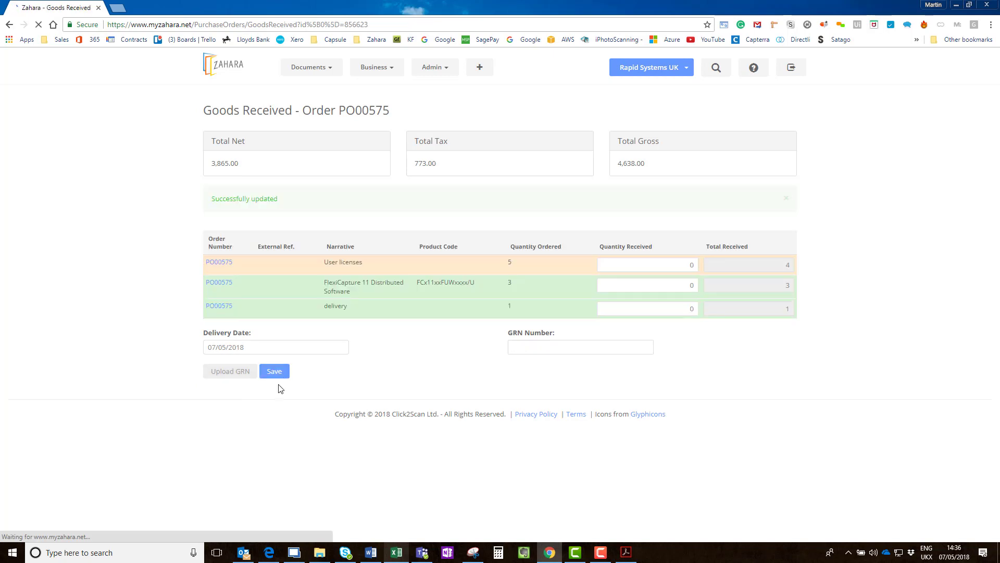
Step: Go back to the Purchases list and reopen the ABBYY UK Ltd order's goods-received page to check the received quantities
left_click(314, 65)
left_click(311, 86)
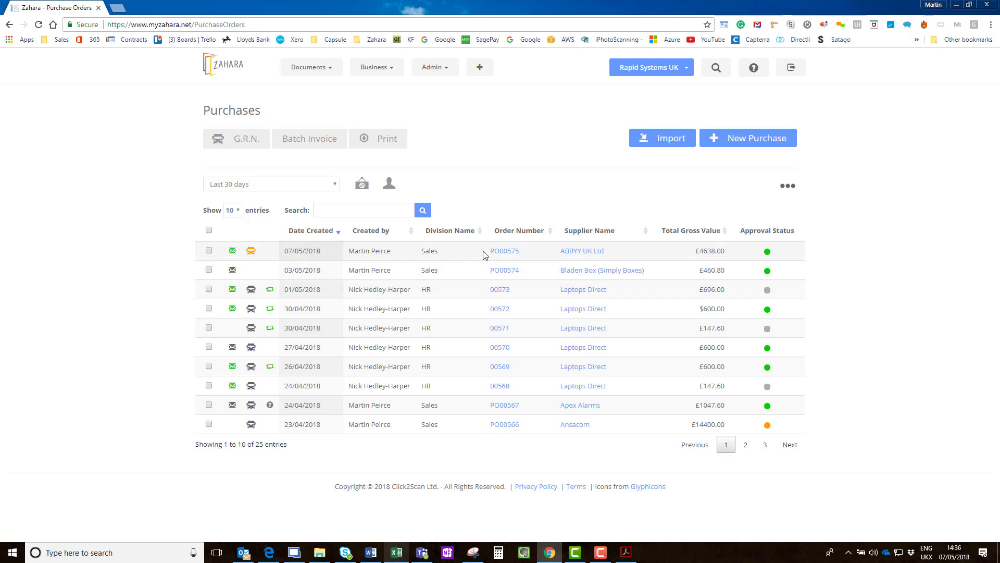
left_click(500, 251)
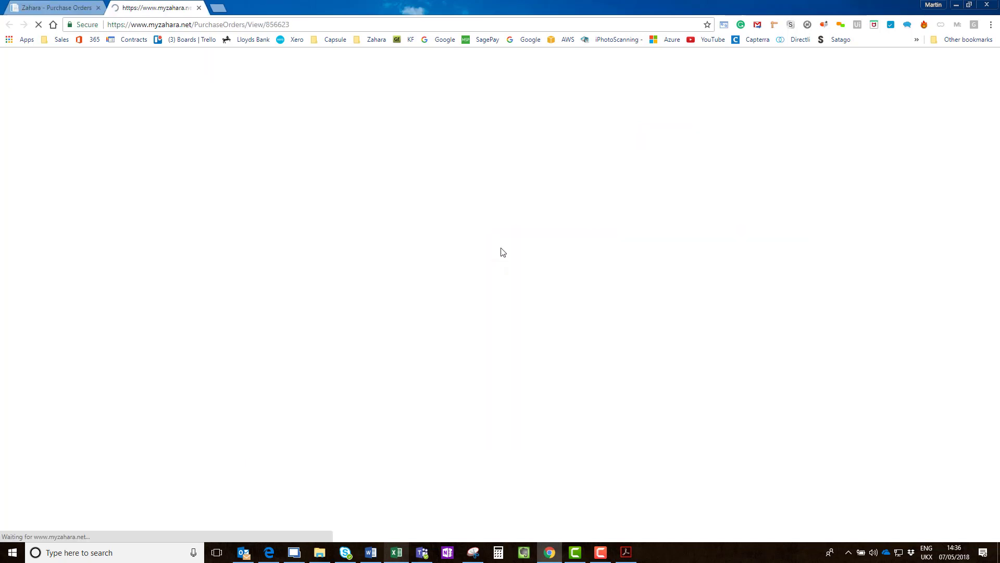
left_click(604, 132)
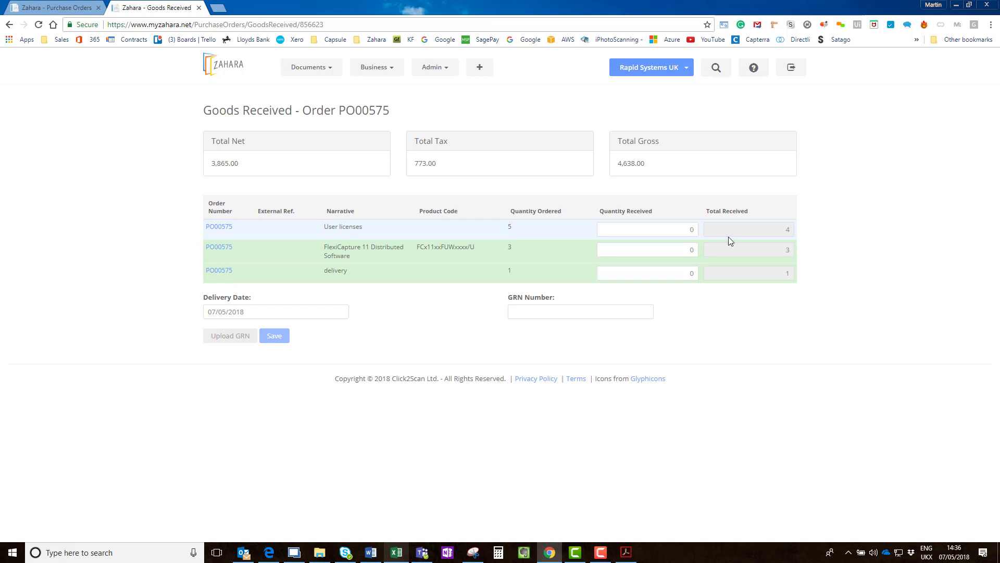
Step: Book a received quantity of 1 for the User licenses line of the ABBYY UK Ltd order and save the goods receipt
left_click_drag(690, 232, 725, 235)
type("1")
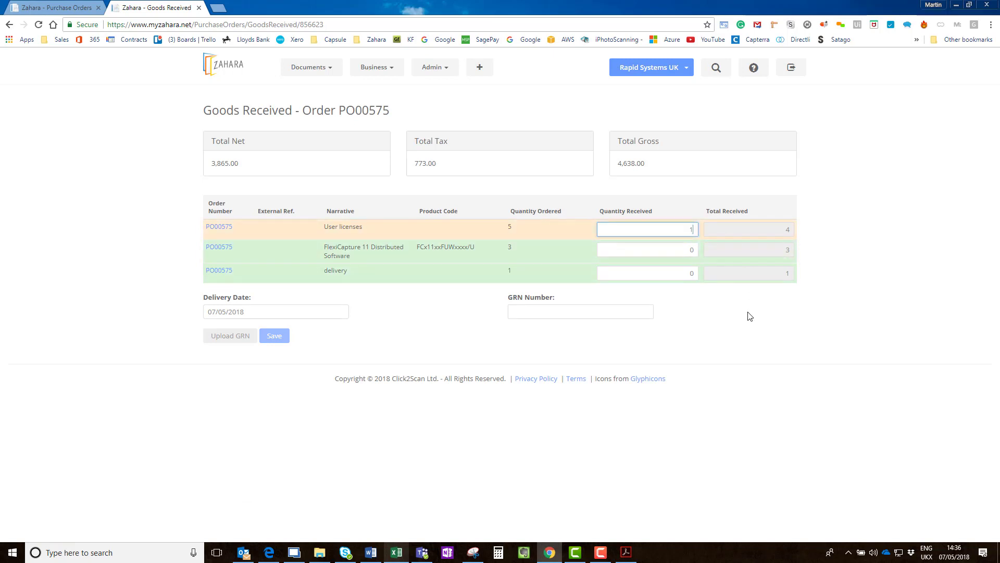
left_click(748, 318)
left_click(263, 388)
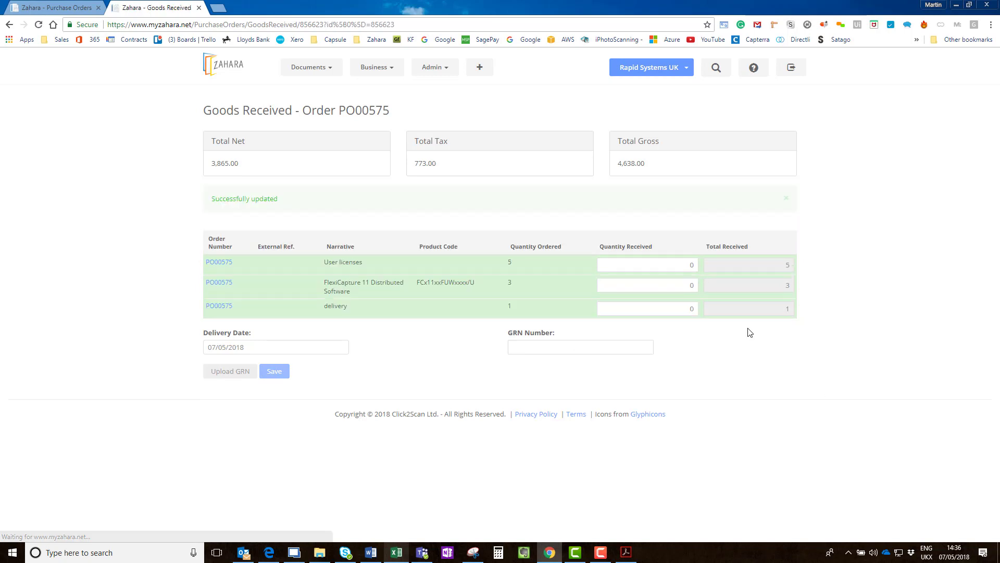
Step: Check the ABBYY UK Ltd order in the Purchases list, open the Invoices list and review its new-invoice options and status icons
left_click(323, 67)
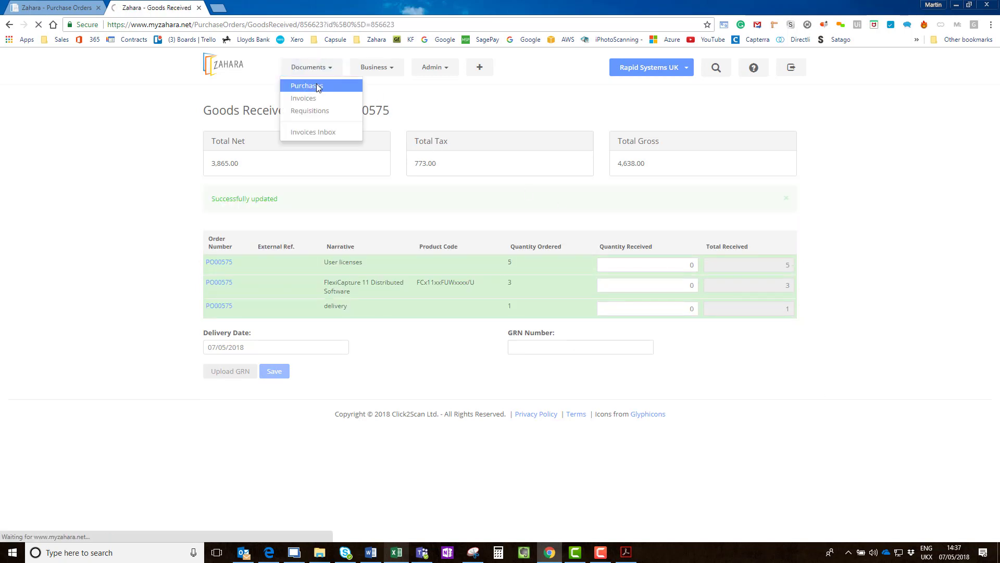
left_click(318, 86)
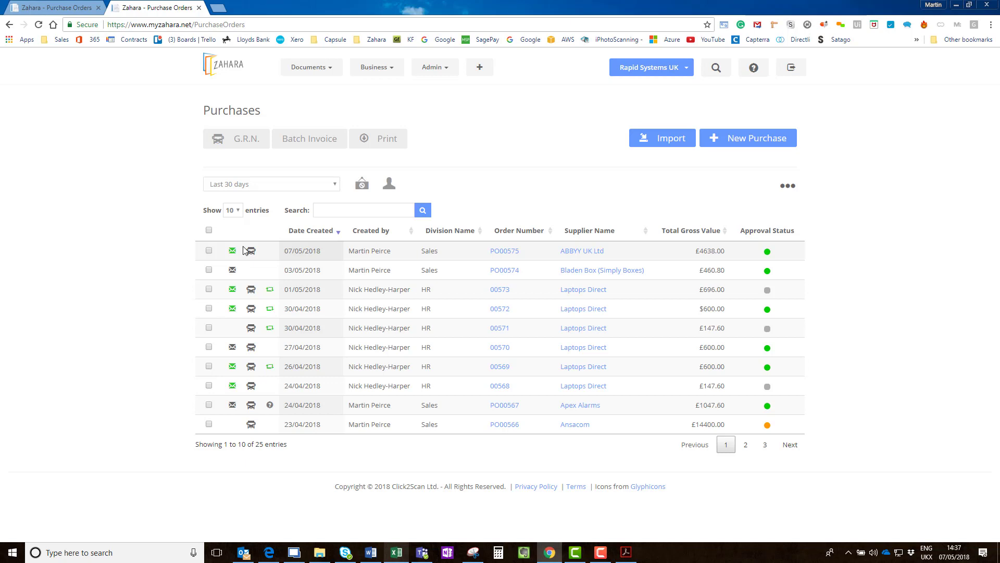
left_click(312, 68)
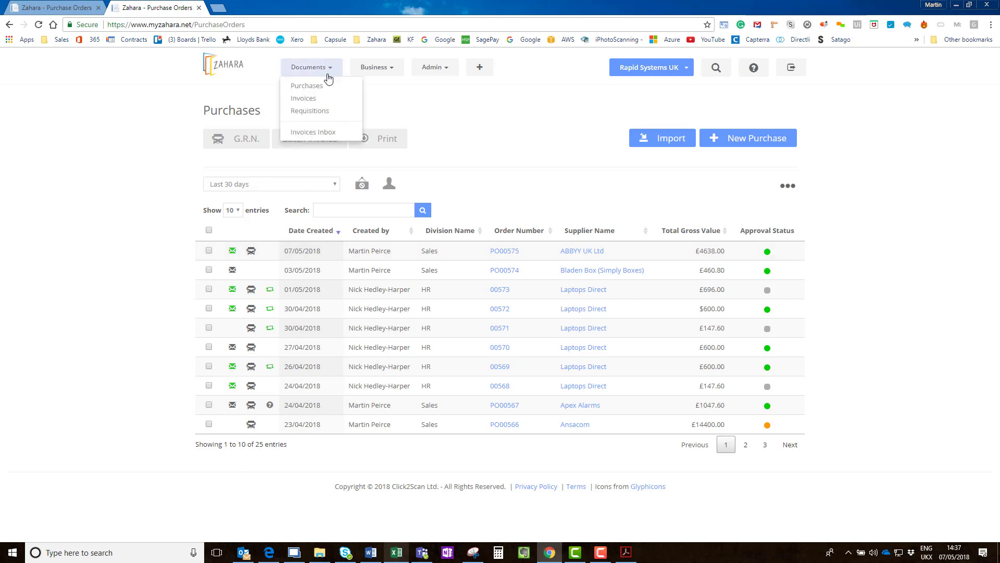
left_click(314, 99)
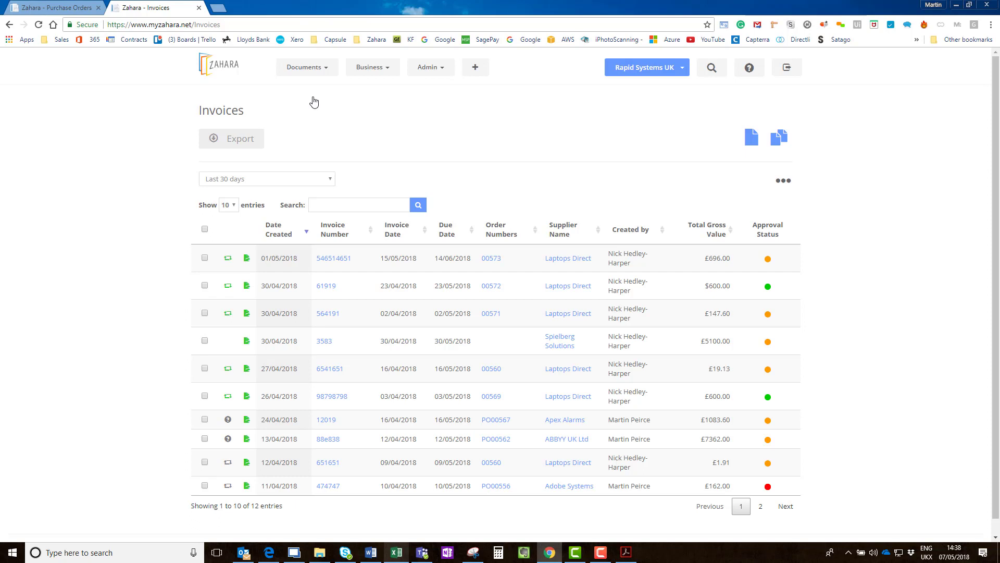
left_click(475, 68)
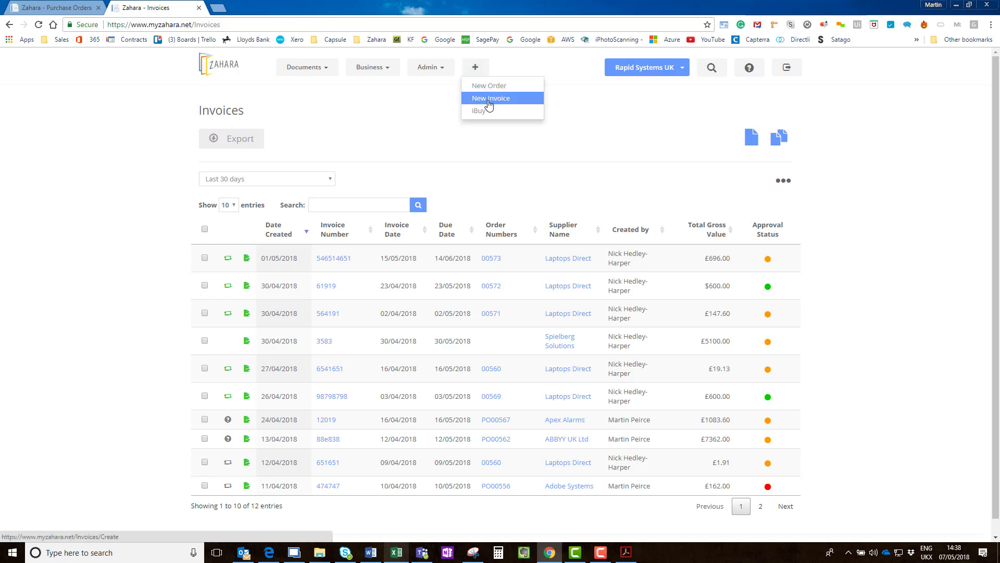
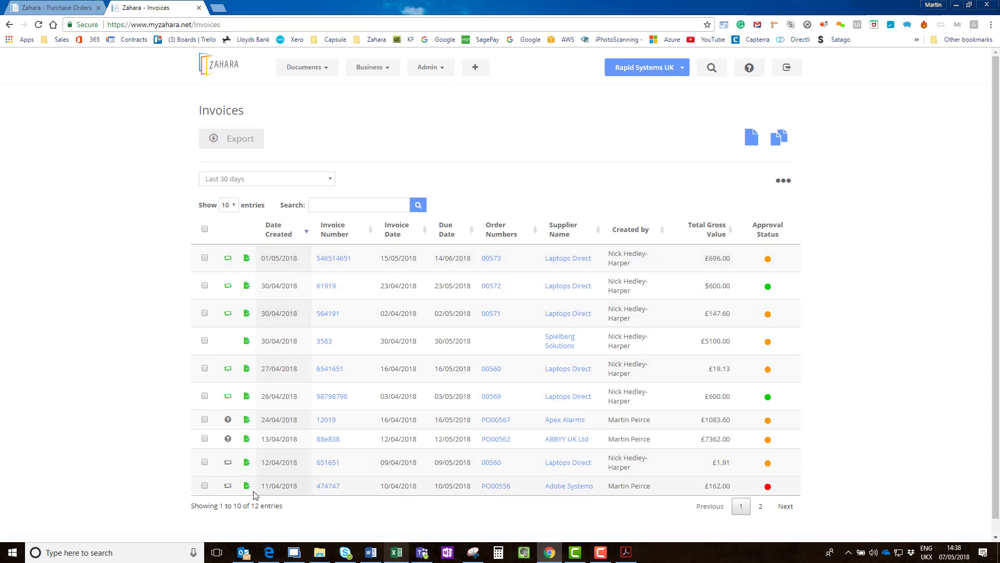
mouse_move(247, 258)
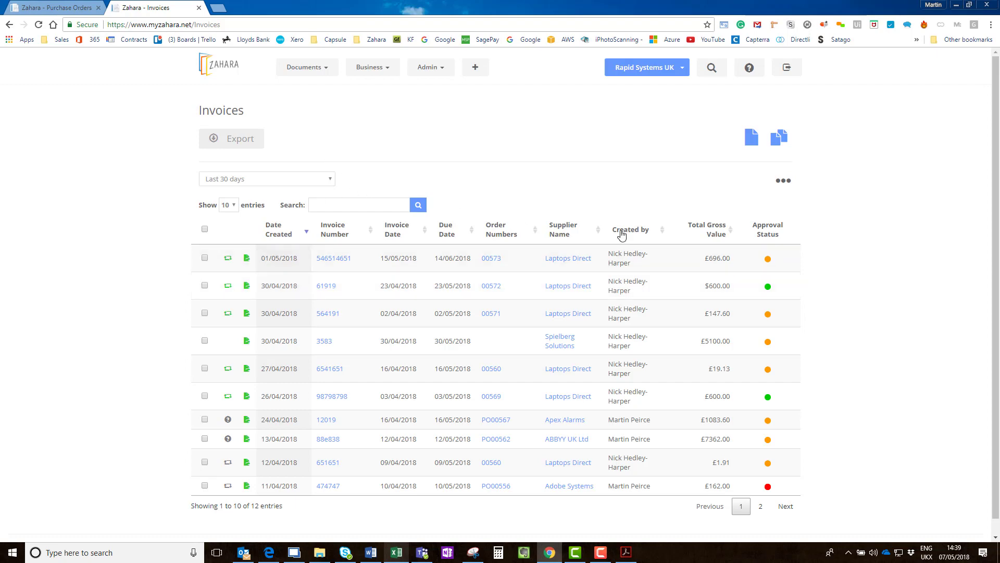
Step: Start a new invoice linked to the £4,638.00 ABBYY UK Ltd order, indicating that the order does not fully match the invoice
left_click(753, 134)
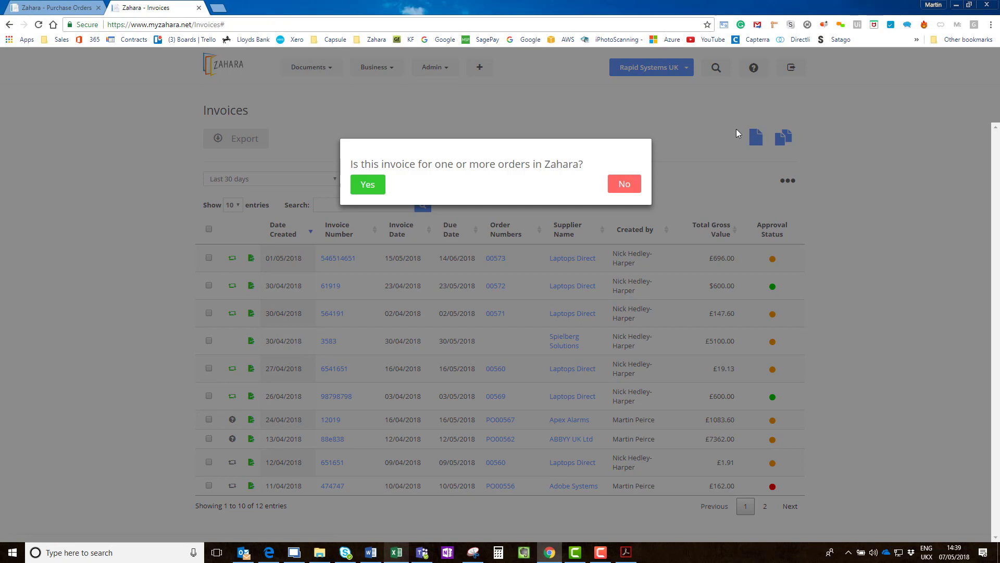
left_click(369, 185)
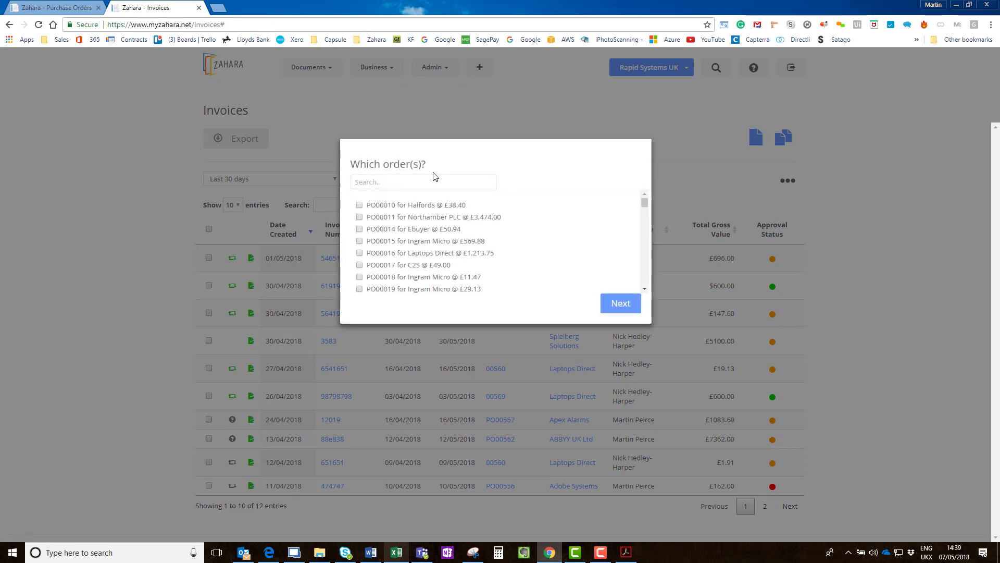
left_click(416, 185)
type("575")
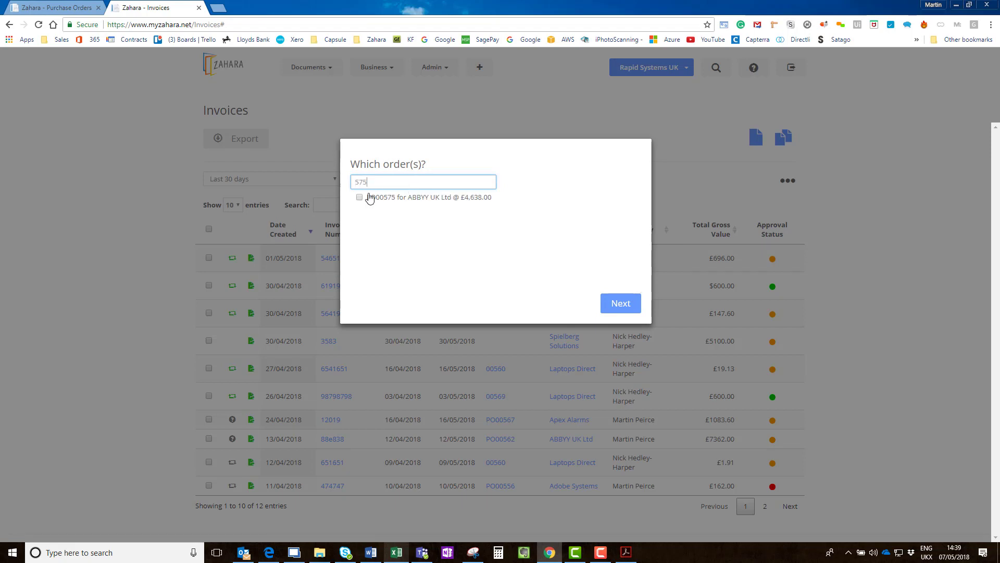
left_click(360, 197)
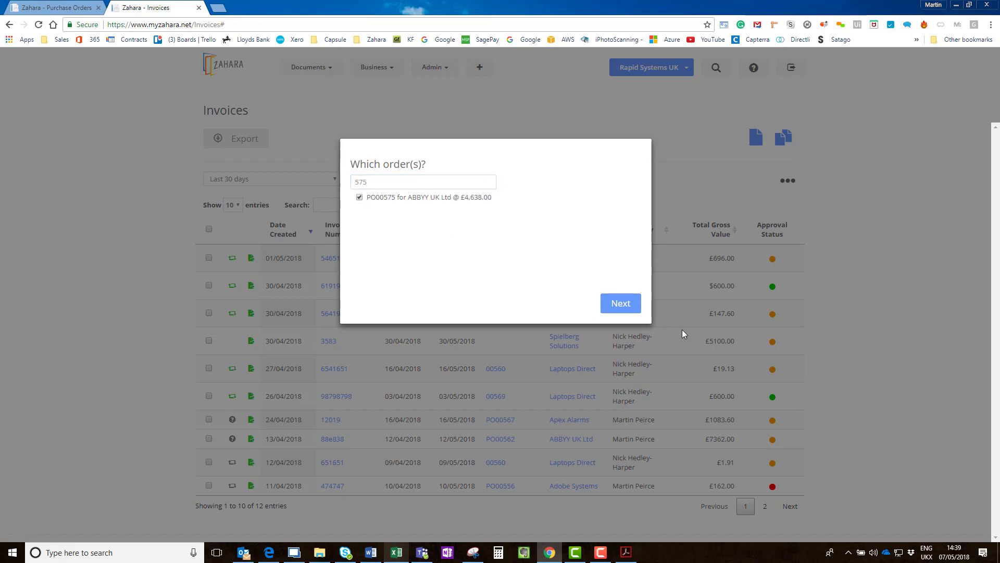
left_click(617, 311)
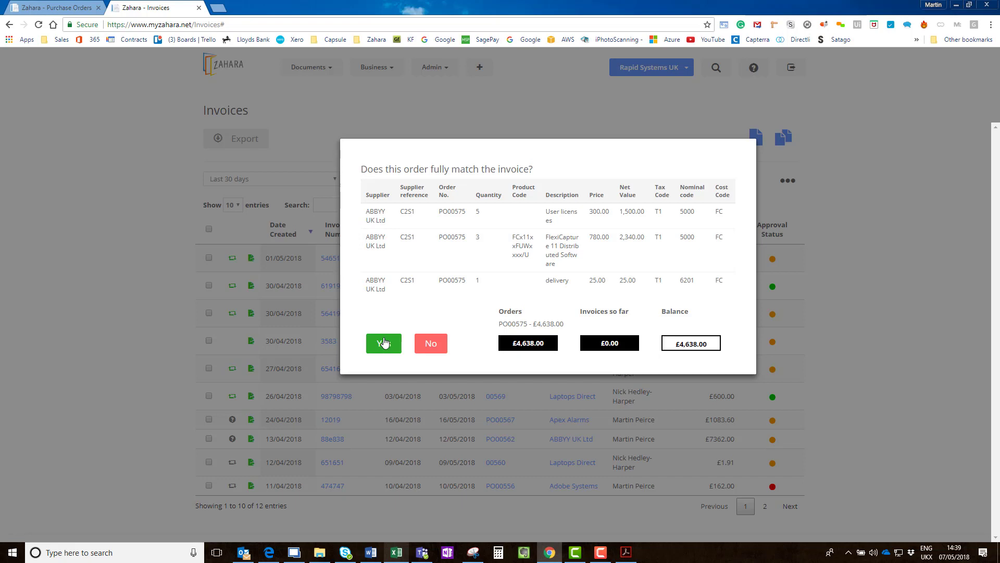
left_click(433, 343)
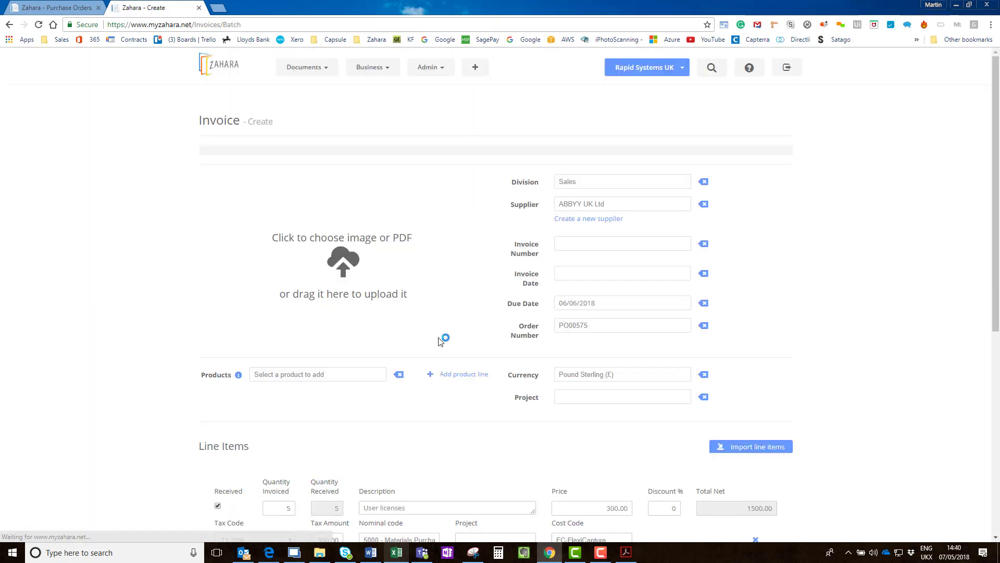
Step: Upload 09472894.pdf from the OneDrive Attachments folder as the invoice document
left_click(343, 259)
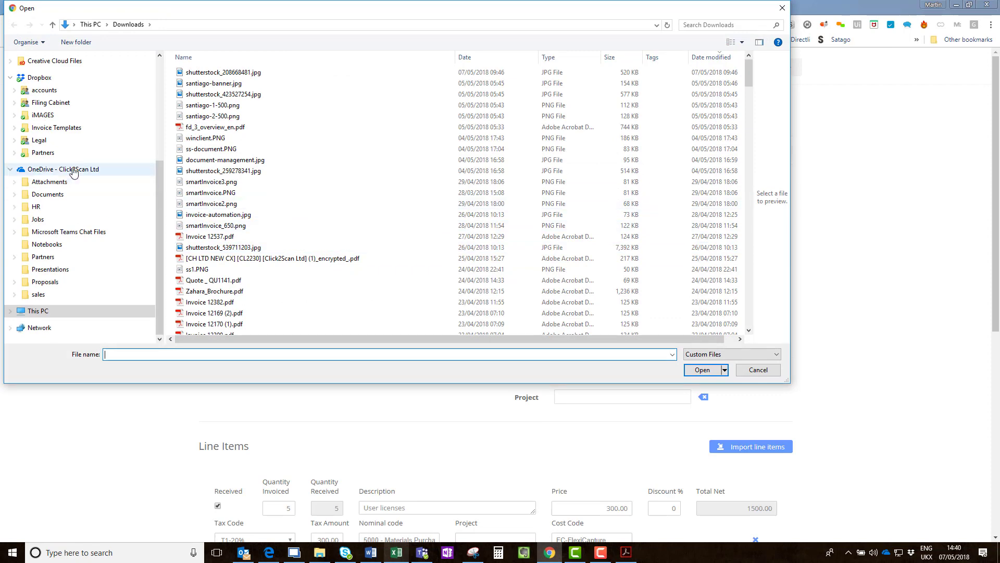
left_click(61, 186)
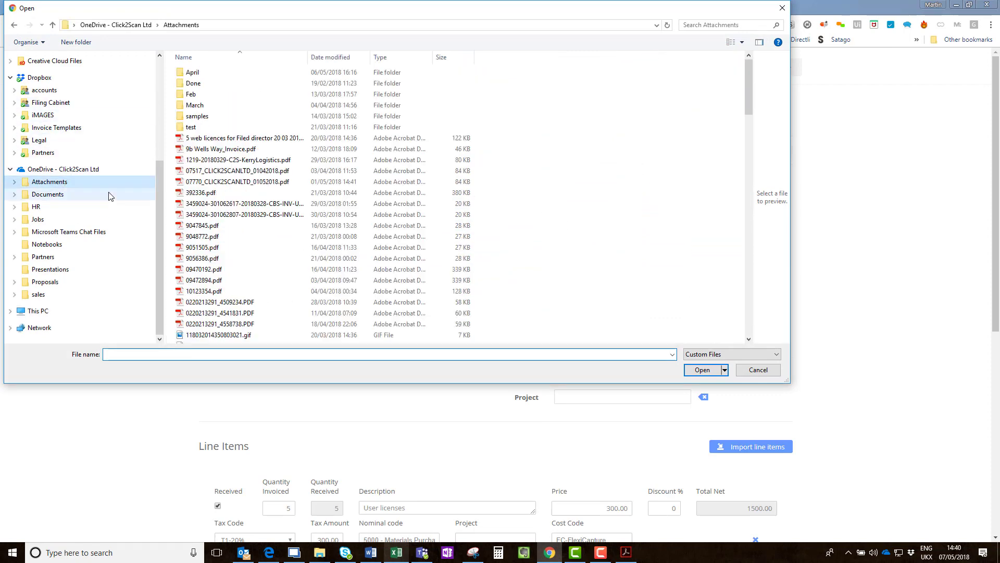
left_click(208, 284)
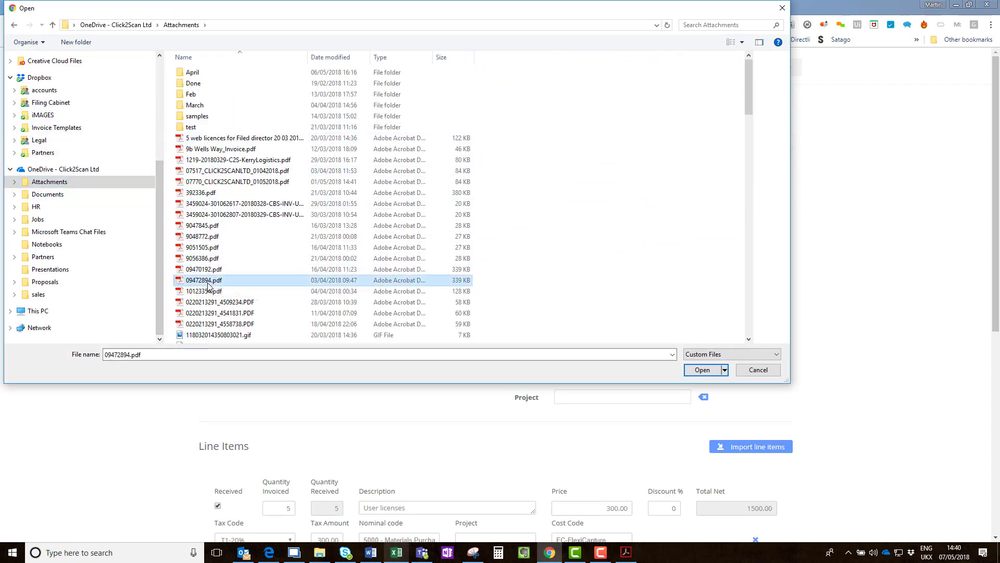
left_click(702, 370)
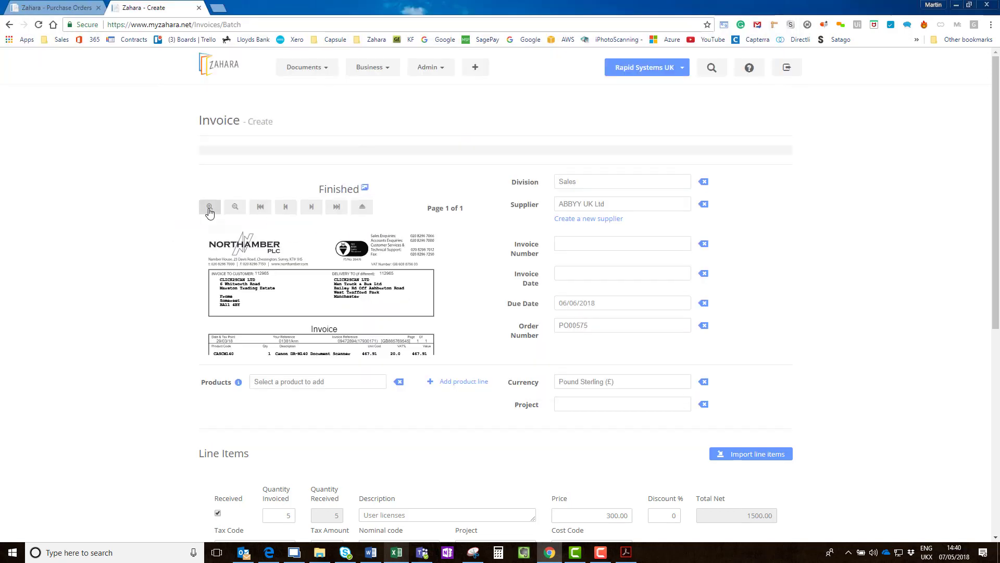
Step: Enlarge the uploaded document to read its reference, enter invoice number 9472894 and set the invoice date to 07/05/2018
left_click(210, 211)
left_click(209, 211)
left_click(210, 210)
left_click(209, 210)
left_click_drag(383, 297, 343, 249)
scroll(338, 255, "down", 1)
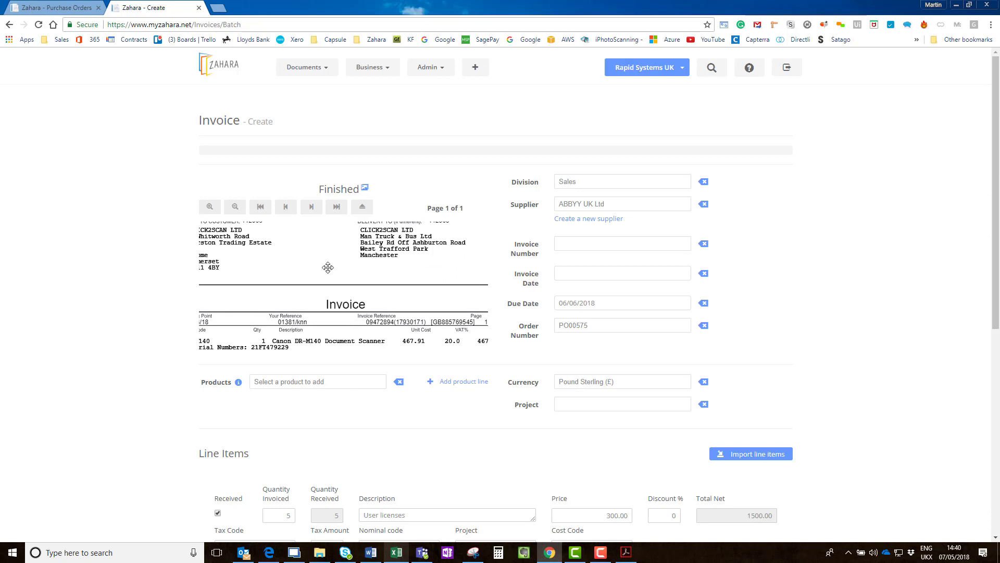
left_click(561, 244)
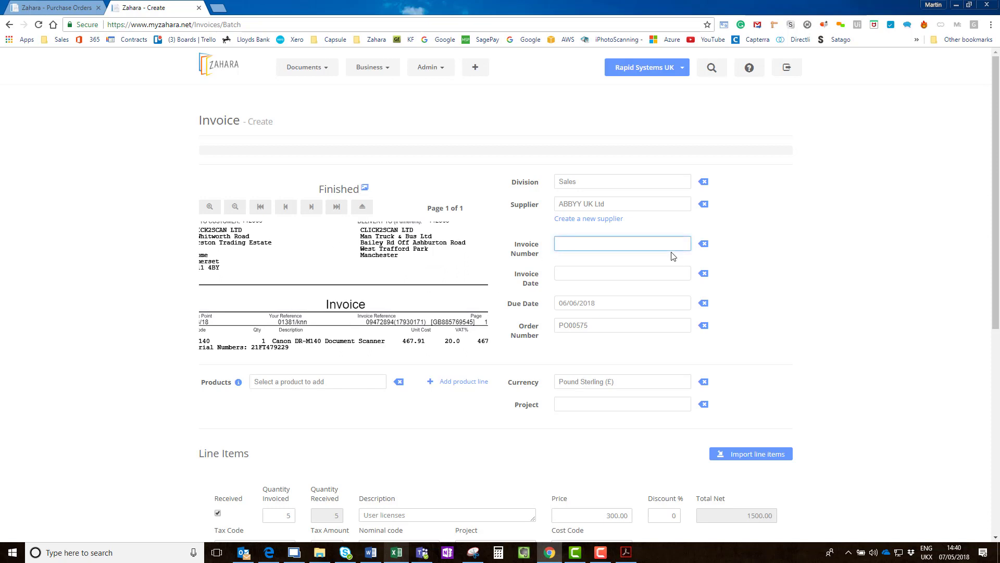
type("94")
key("BackSpace")
key("BackSpace")
type("9472894")
key("Tab")
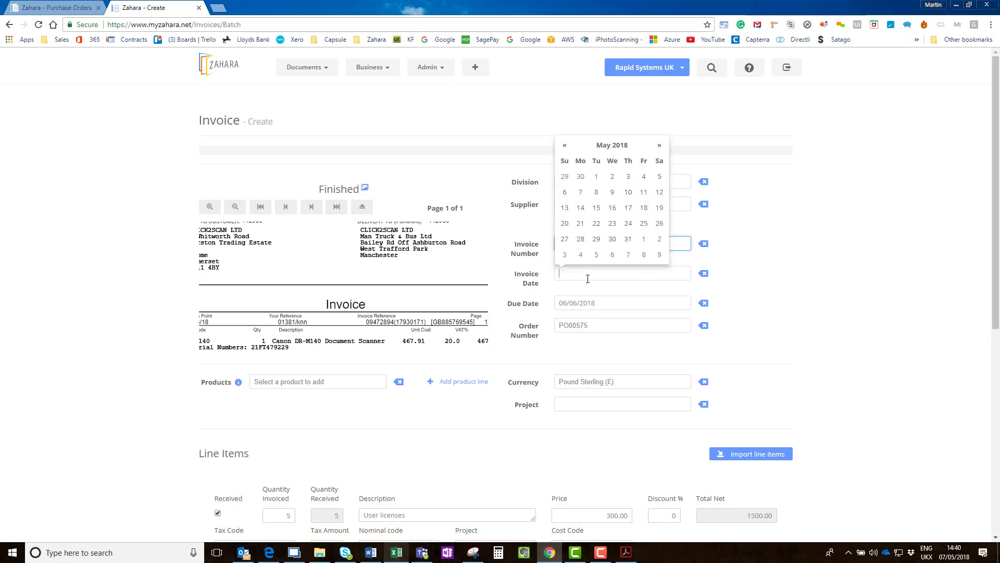
left_click(580, 192)
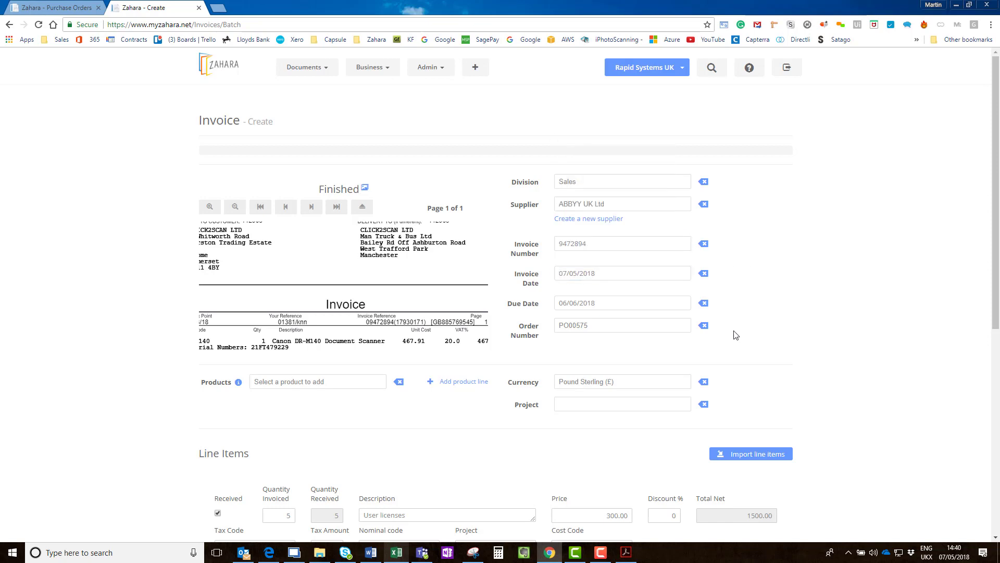
Step: Check the invoice line items, set the User licenses price to 330.00 and continue to the narrative and approval page
scroll(600, 261, "down", 1)
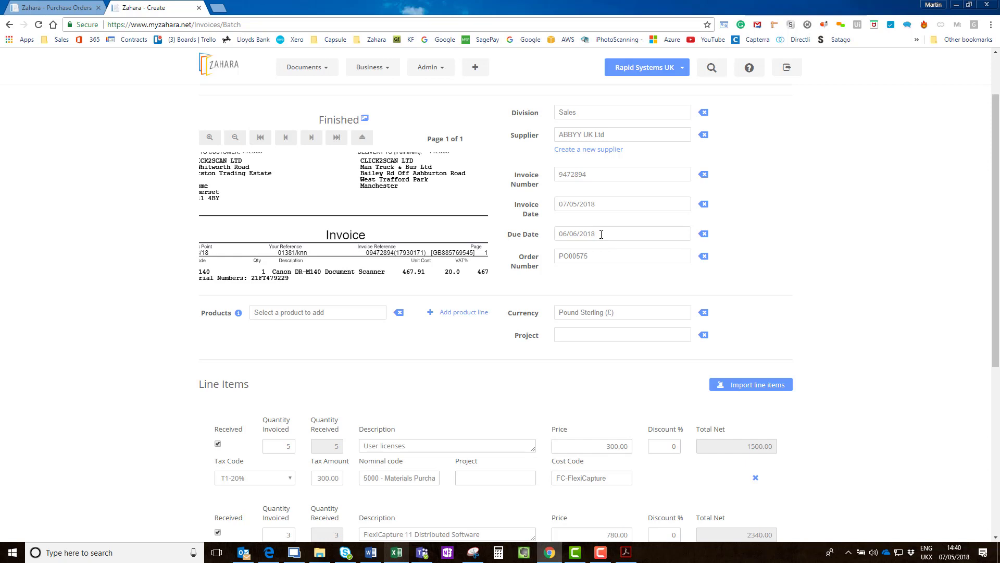
scroll(604, 245, "down", 3)
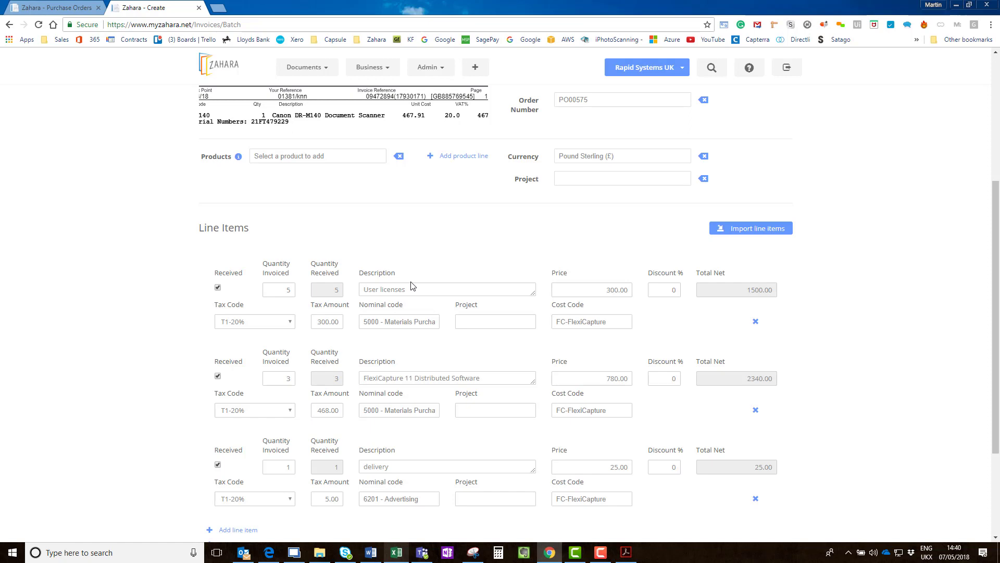
scroll(415, 287, "down", 1)
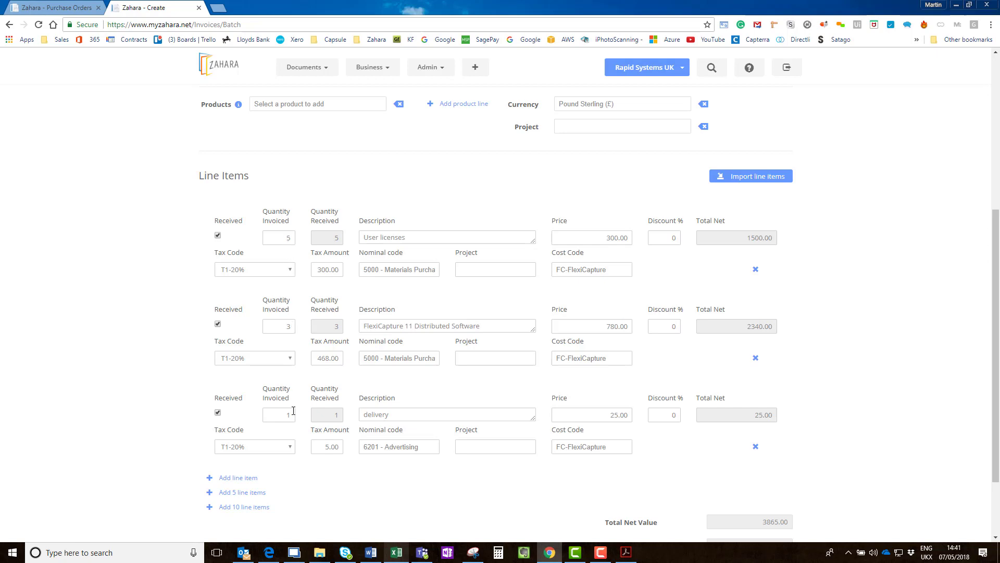
double_click(287, 238)
left_click(614, 237)
left_click(661, 266)
scroll(661, 266, "down", 2)
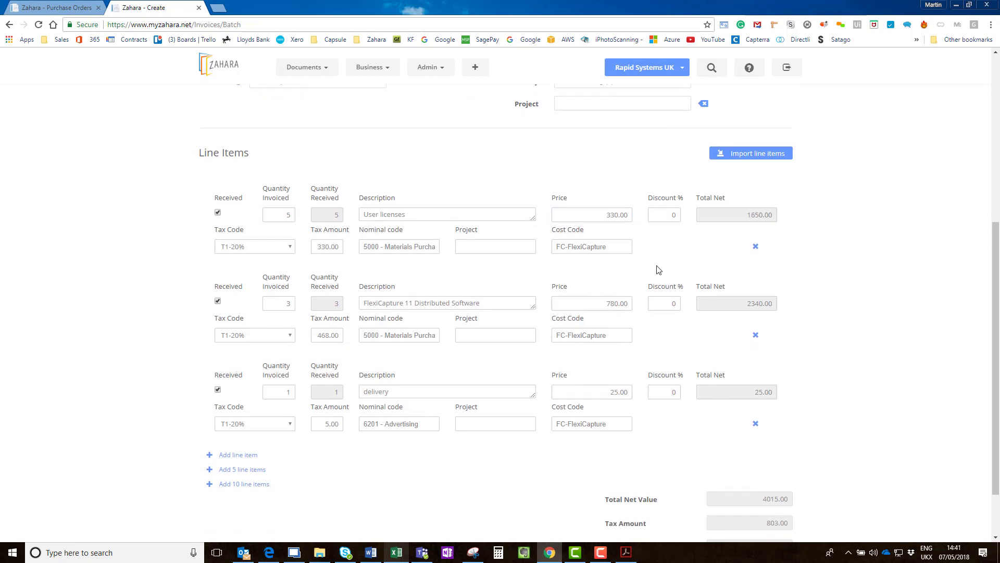
left_click(772, 502)
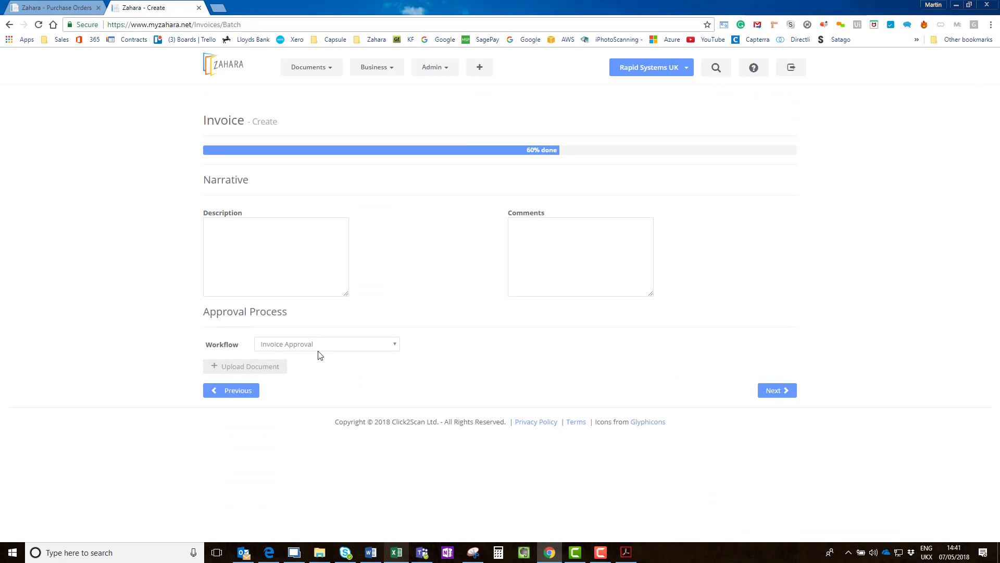
Step: Try the Automatic workflow for the invoice, look through the available workflows and choose Invoice Approval again
left_click(288, 344)
left_click(282, 372)
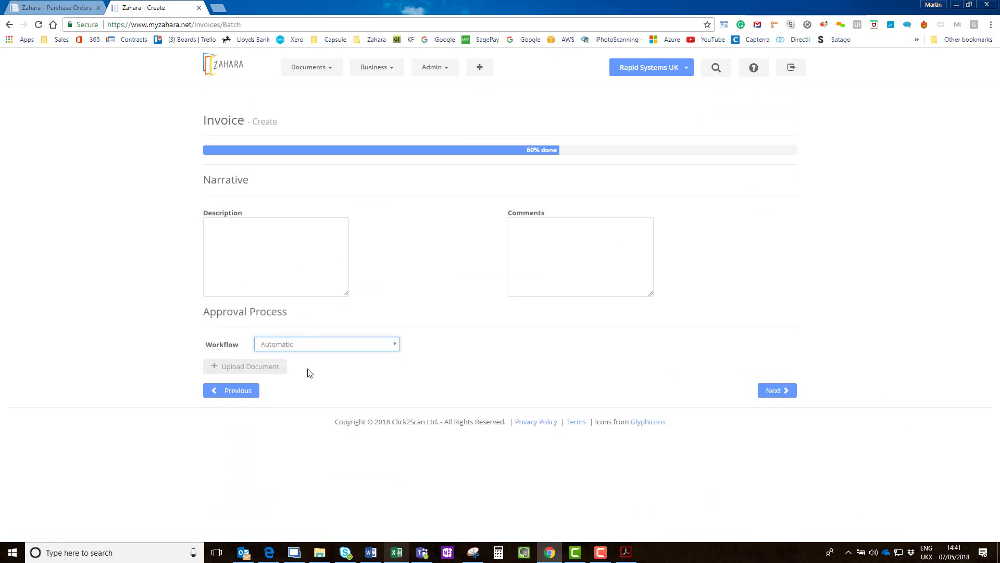
left_click(294, 347)
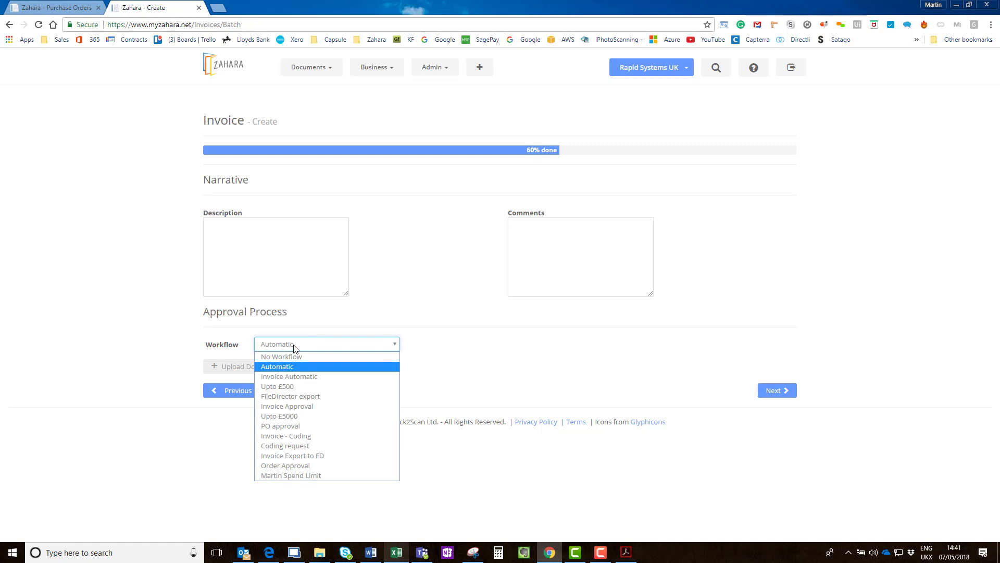
left_click(303, 410)
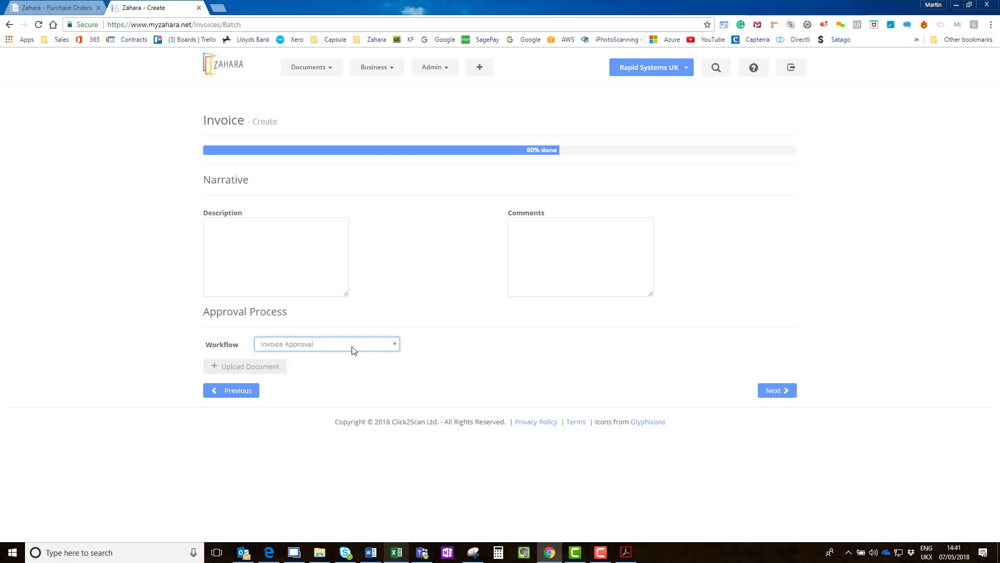
Step: Add the comment "price seems to be different" to the invoice and continue to the overview page to review its details
left_click(588, 259)
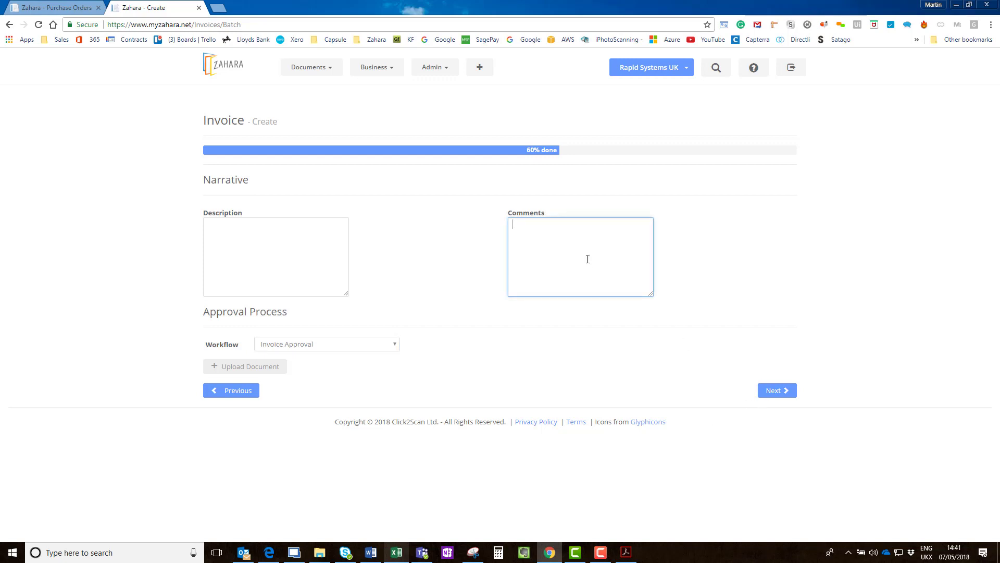
type("pirce seems to be differenyt")
right_click(525, 225)
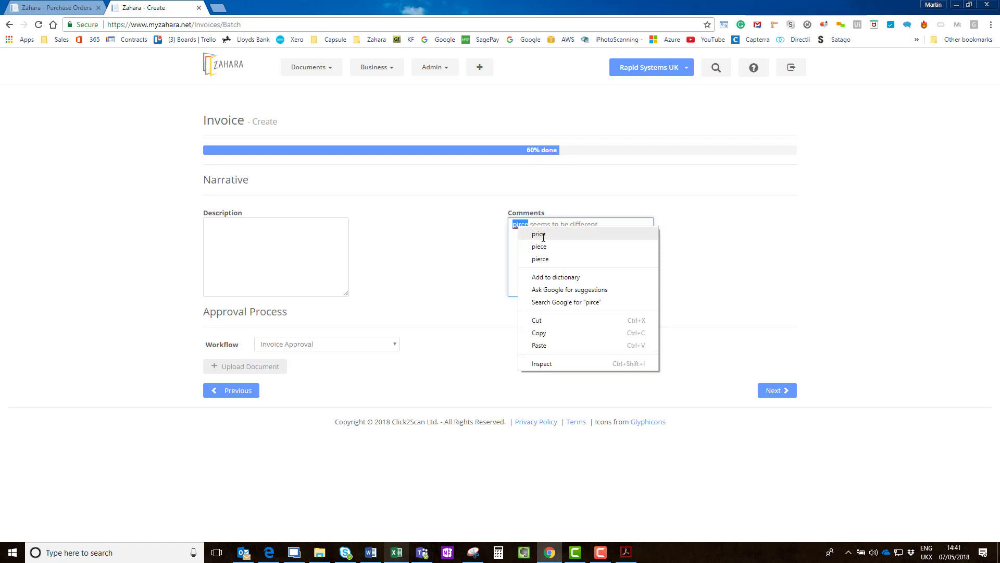
left_click(539, 235)
left_click(769, 395)
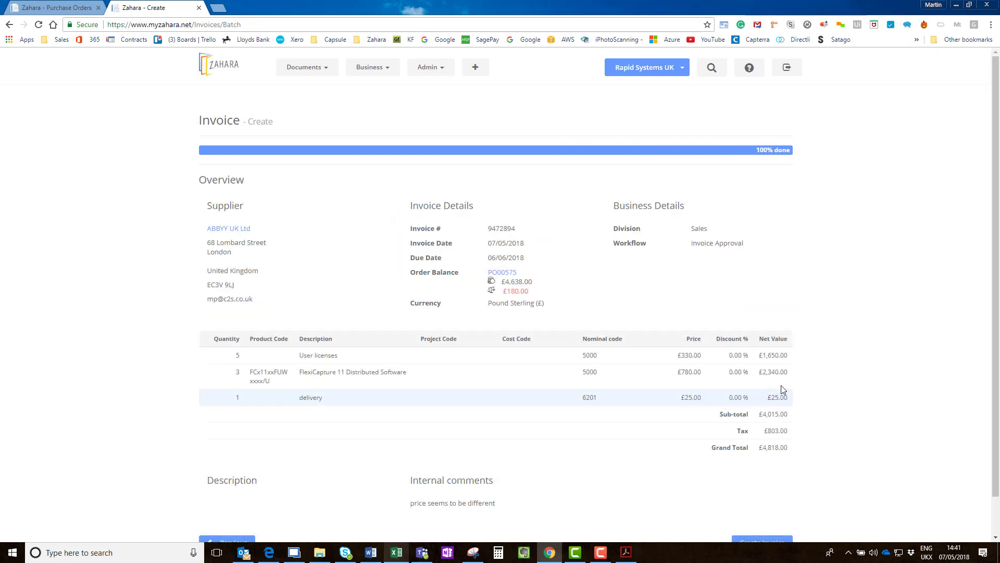
scroll(672, 312, "down", 1)
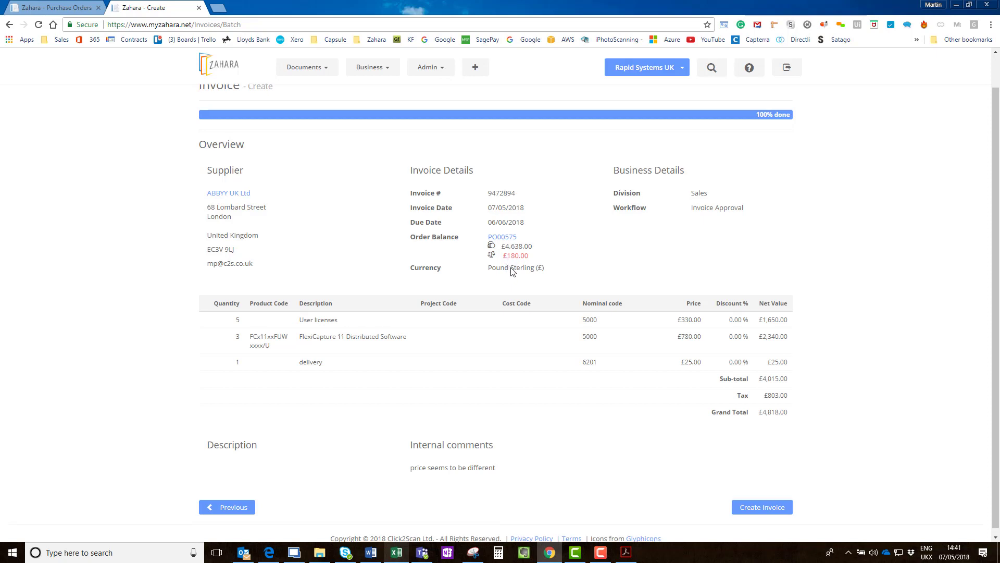
Step: Create the invoice from the overview page and check its workflow progress in the Invoices list
scroll(508, 266, "down", 1)
left_click(762, 501)
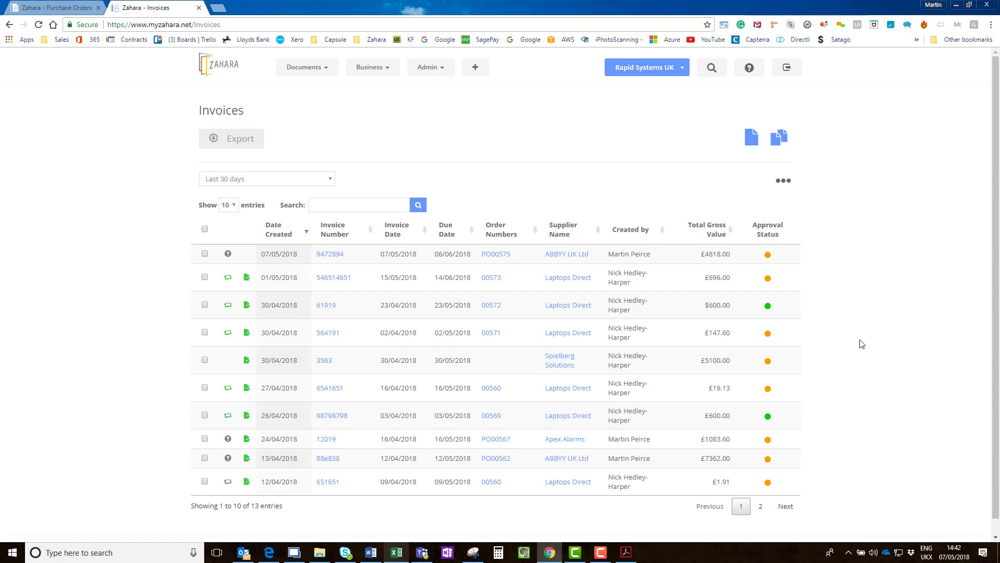
left_click(768, 254)
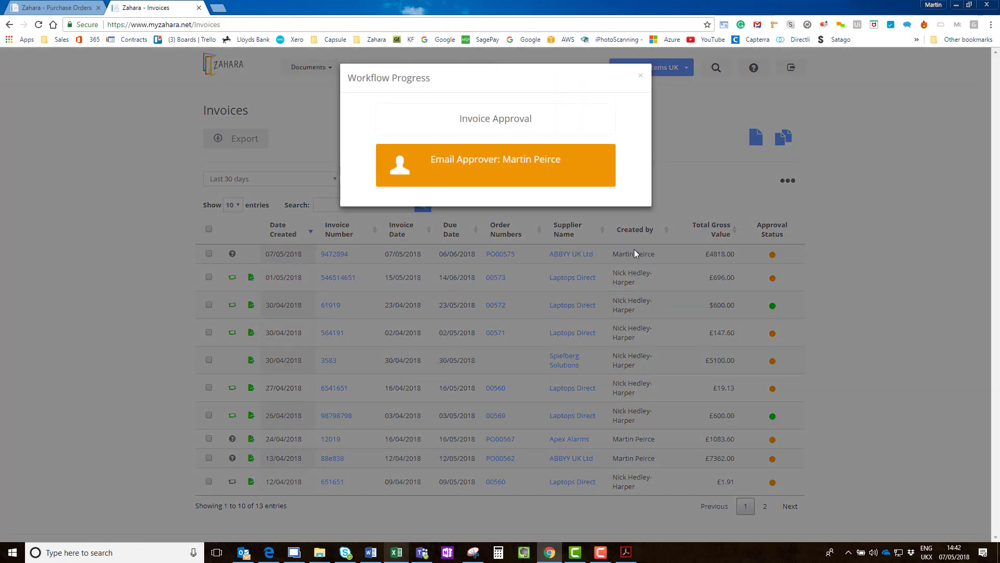
left_click(642, 77)
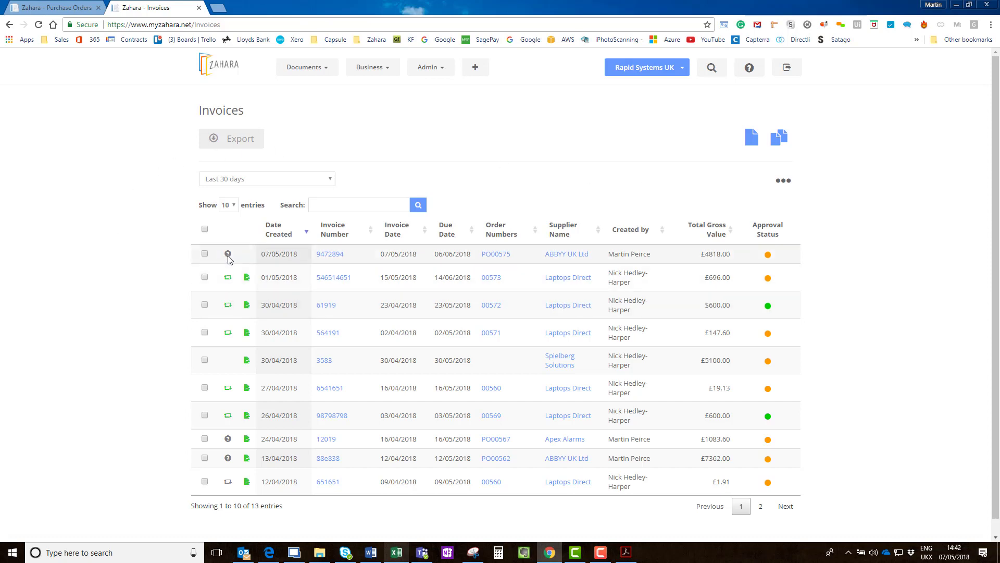
mouse_move(230, 260)
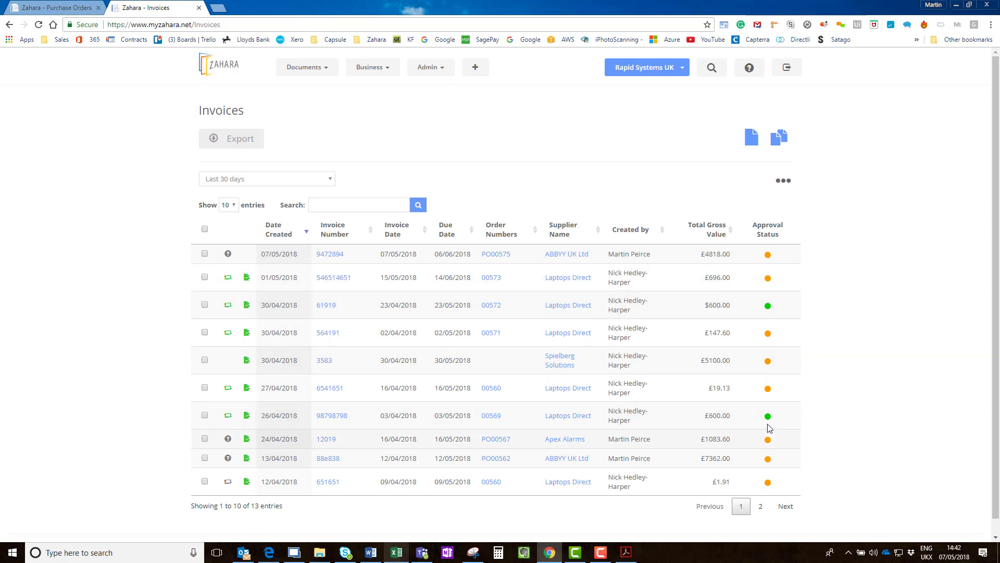
left_click(204, 254)
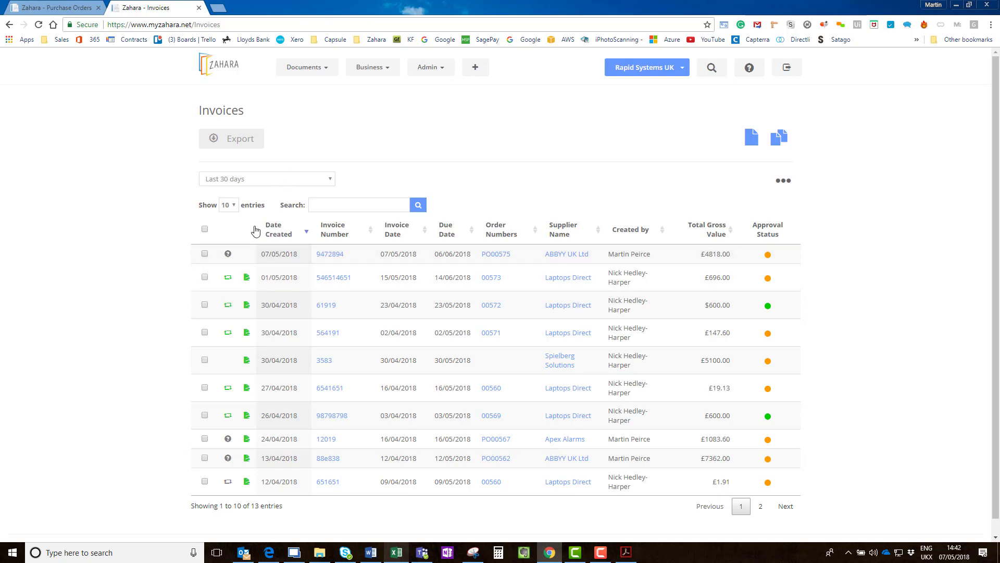
left_click(205, 254)
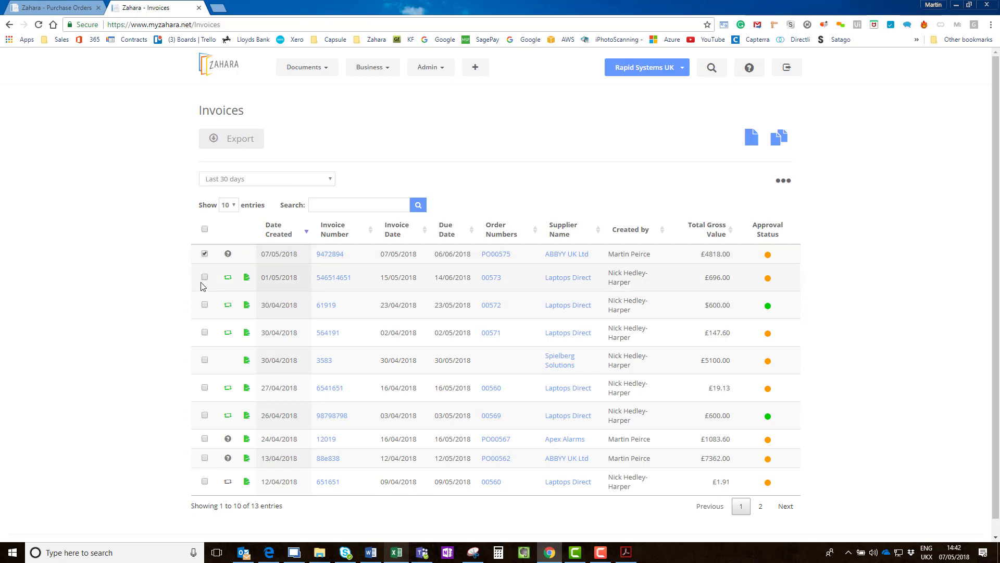
left_click(205, 277)
left_click(204, 305)
left_click(221, 138)
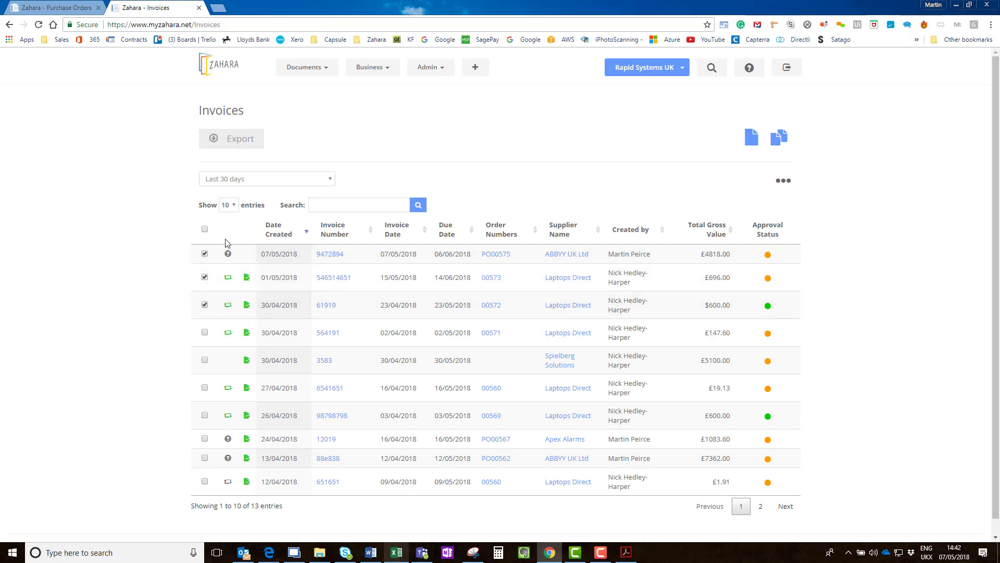
left_click(205, 277)
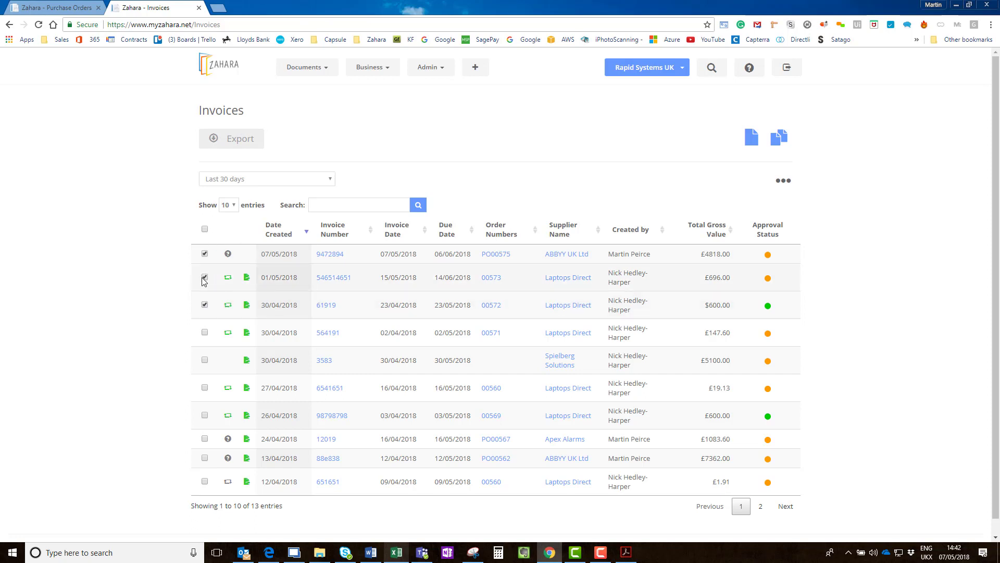
left_click(205, 305)
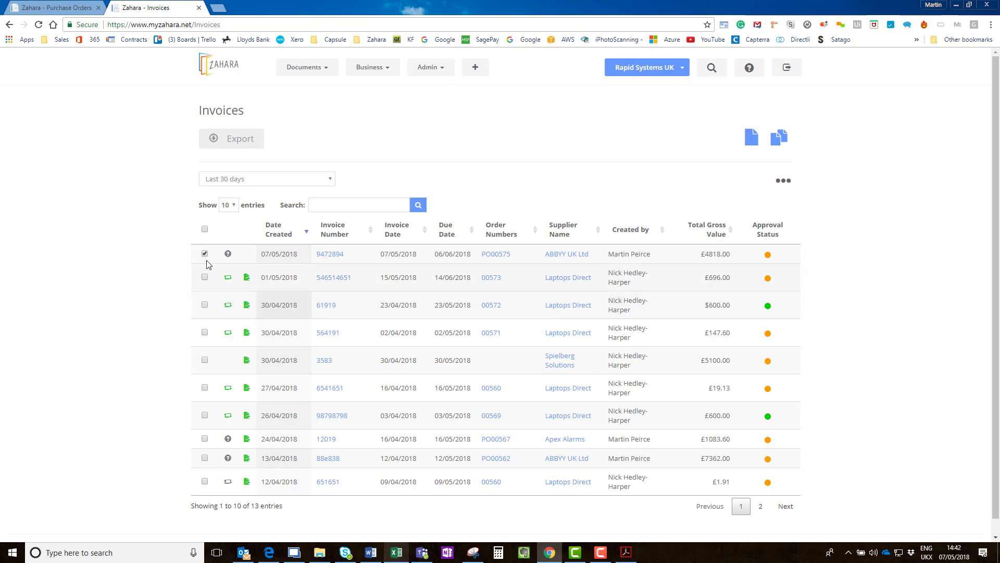
Step: Export the Spielberg Solutions invoice, review the exported spreadsheet in Excel and return to the Invoices list
left_click(204, 360)
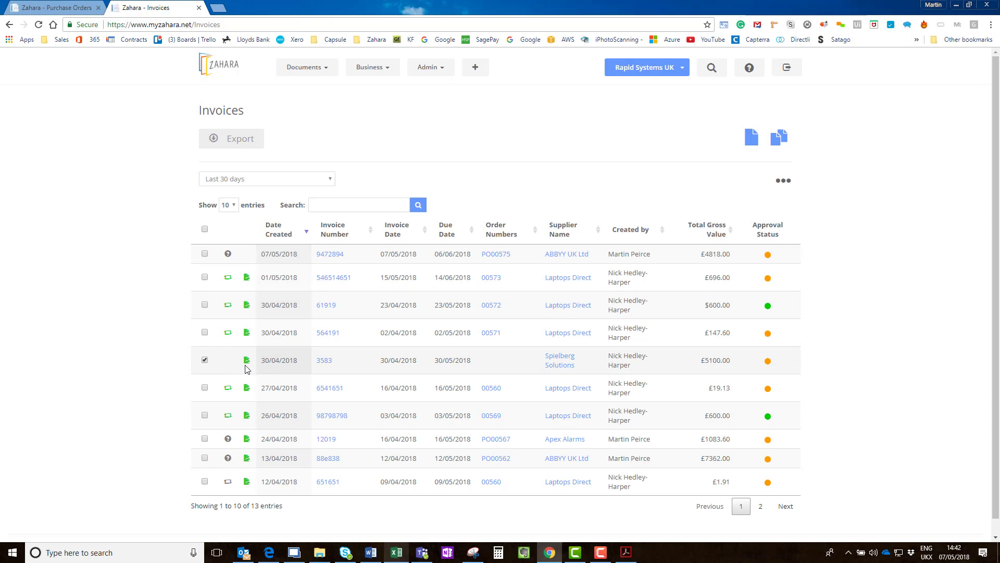
left_click(223, 142)
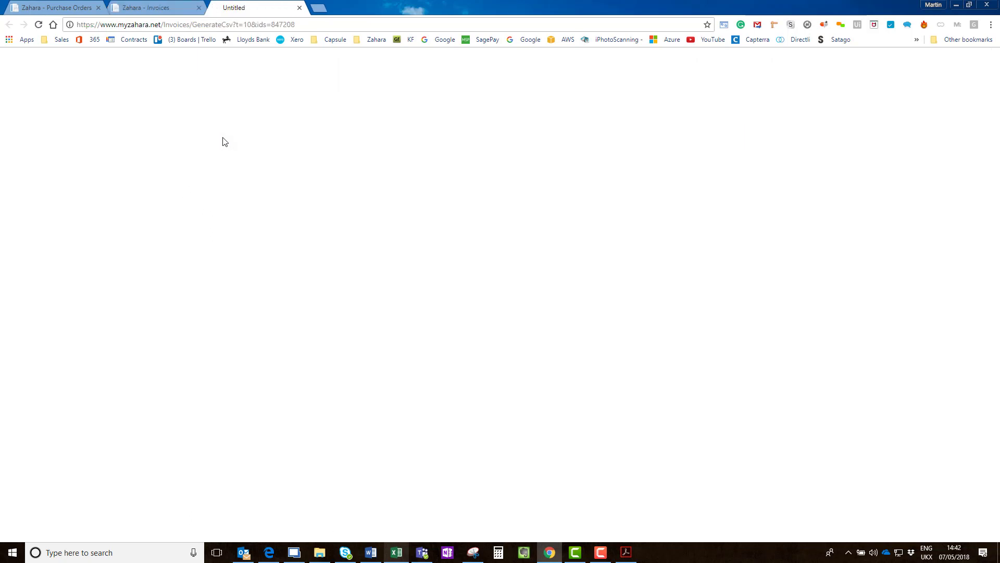
left_click(88, 532)
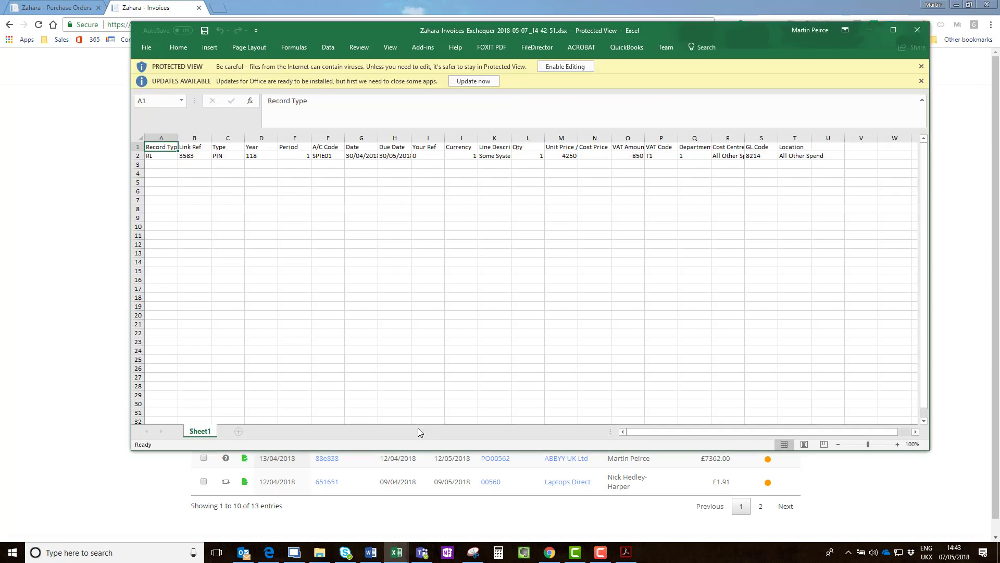
left_click(921, 80)
left_click(921, 66)
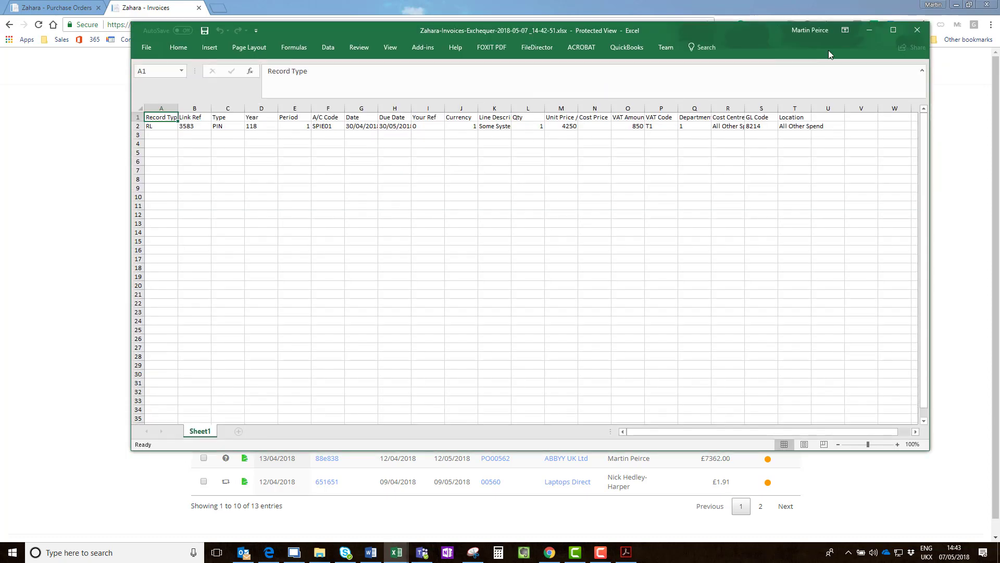
left_click(869, 30)
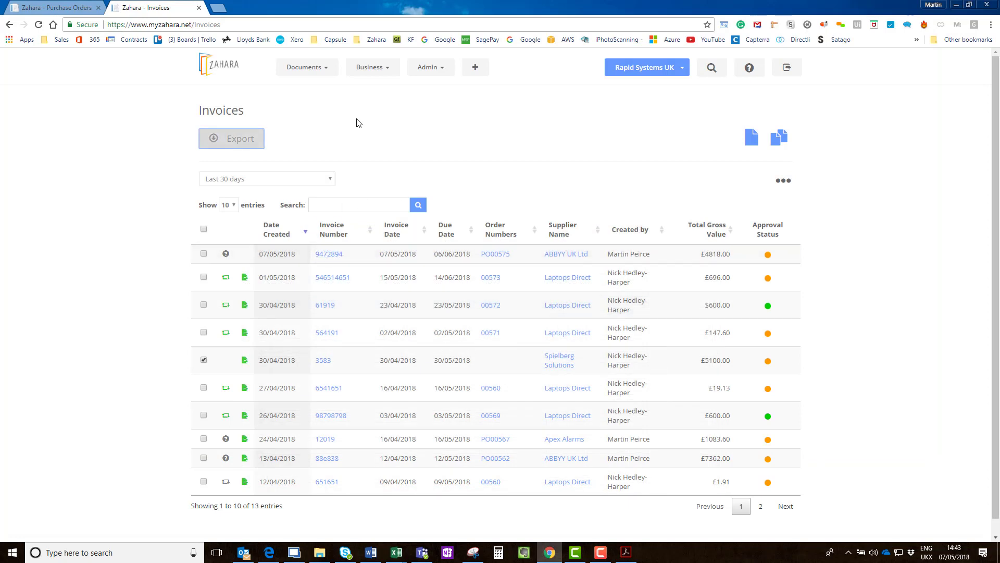
Step: Open the Sales division's Invoice - Coding process and examine the editing options of its Email Approver step
left_click(388, 72)
left_click(372, 99)
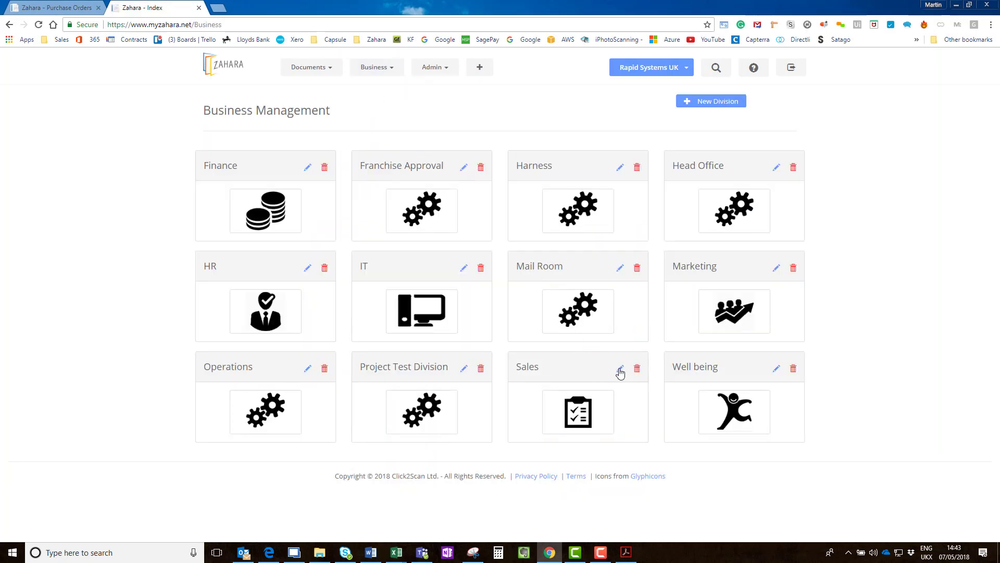
left_click(620, 368)
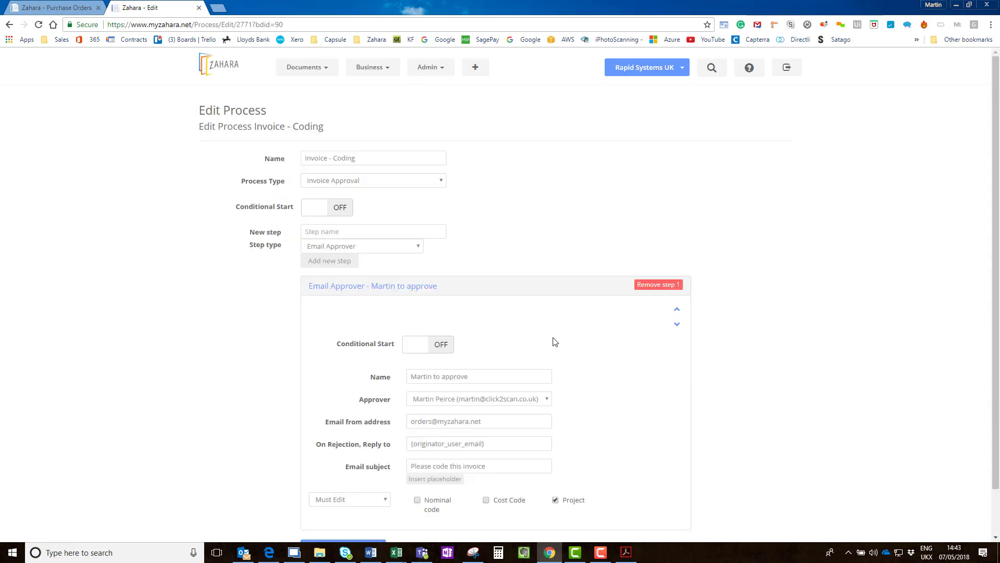
scroll(551, 316, "down", 1)
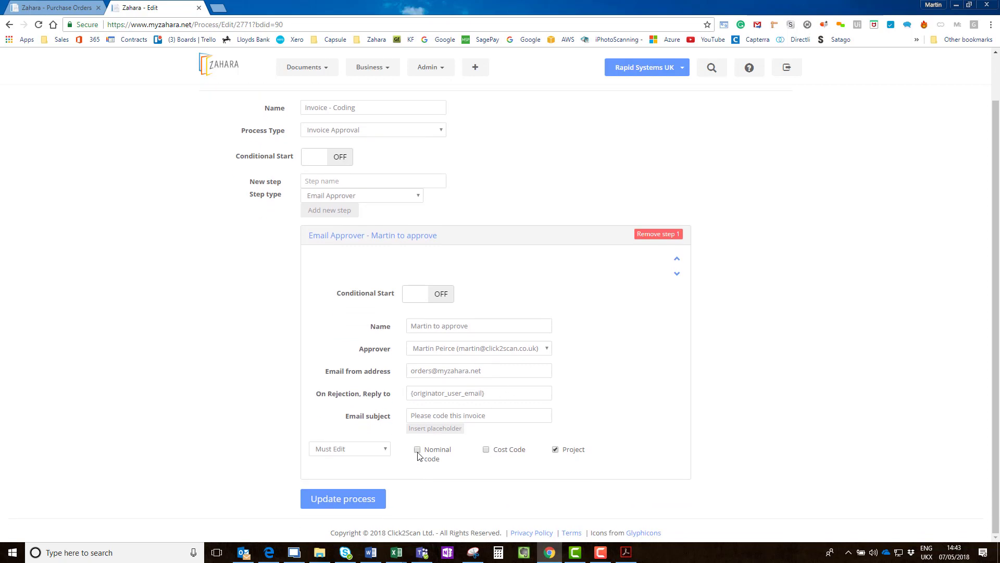
left_click(354, 449)
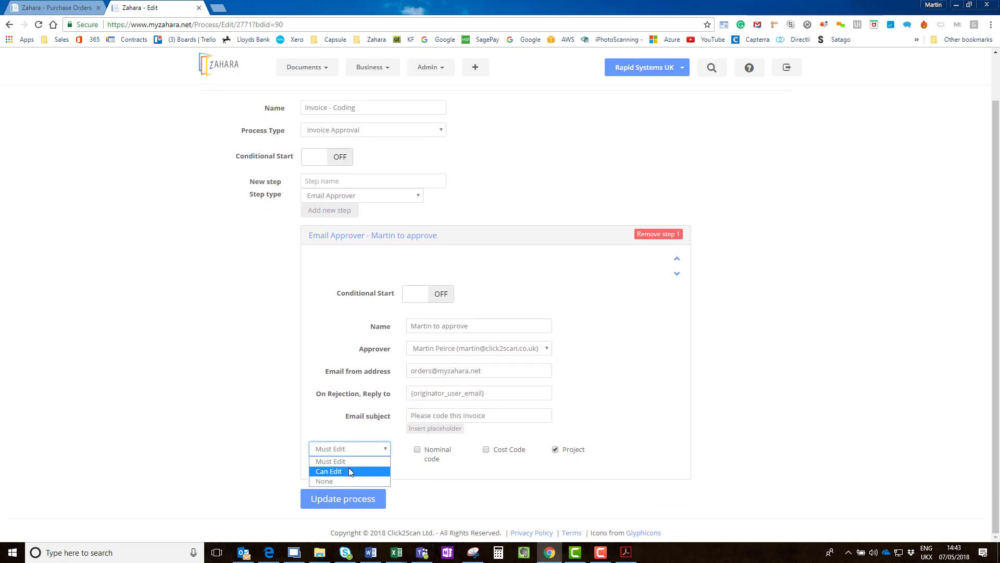
left_click(351, 431)
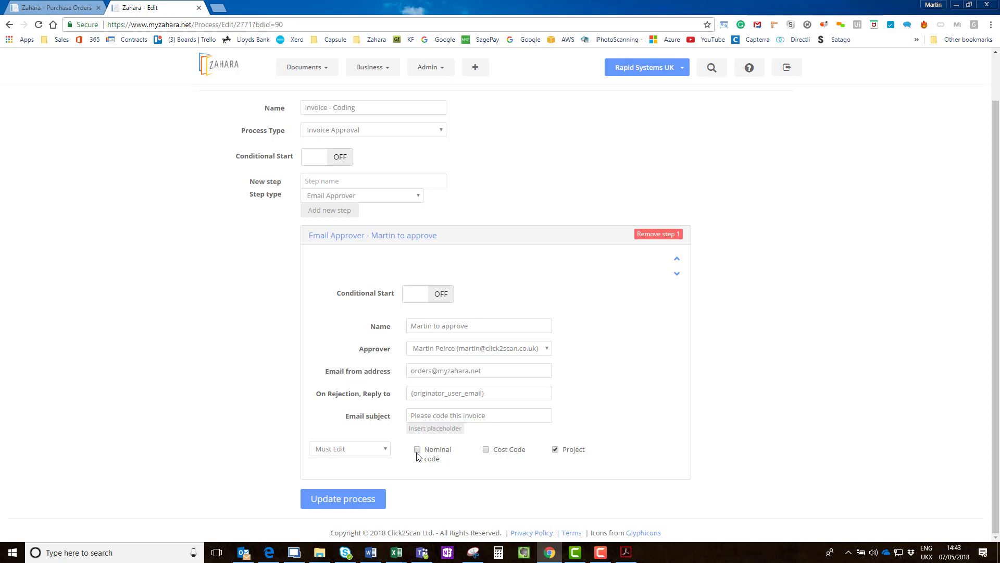
scroll(277, 326, "up", 1)
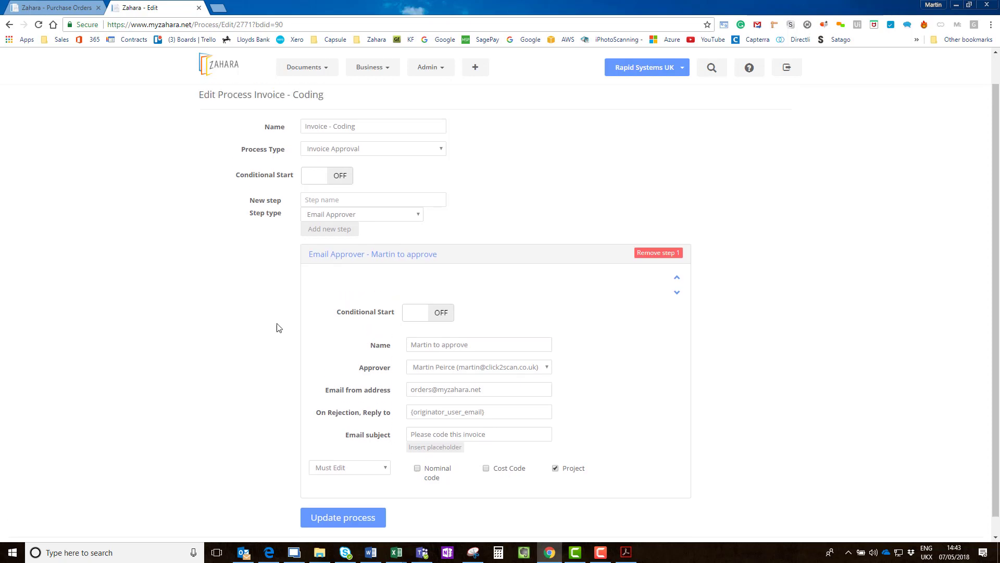
Step: Turn on the process's Conditional Start and add the condition Invoice Difference More Than 10.00
left_click(333, 208)
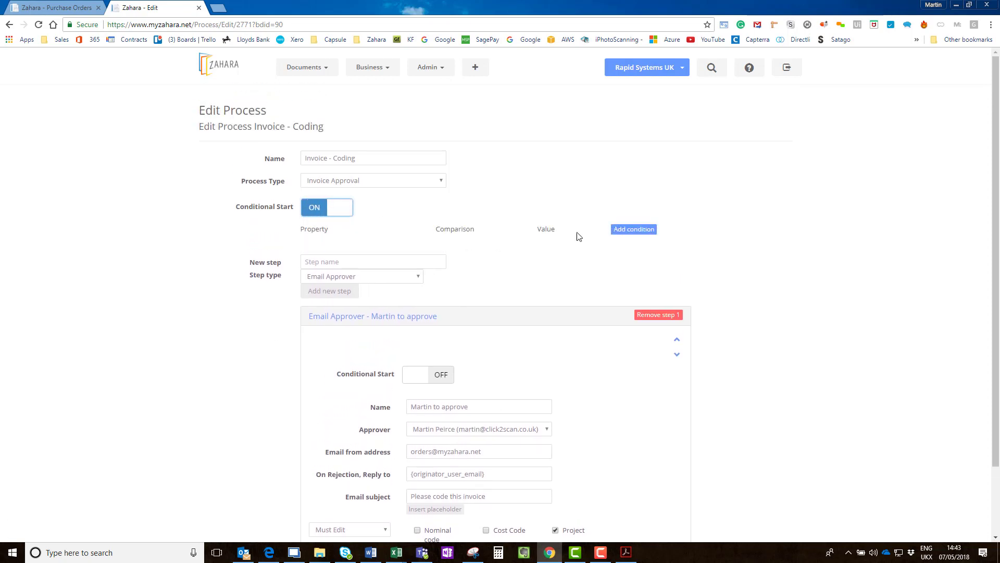
left_click(629, 229)
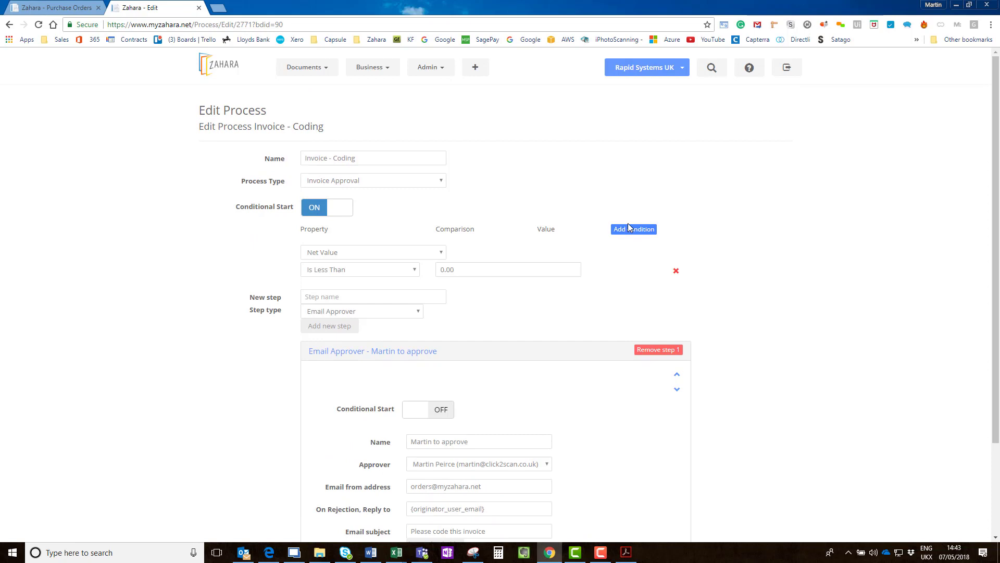
left_click(324, 253)
left_click(324, 324)
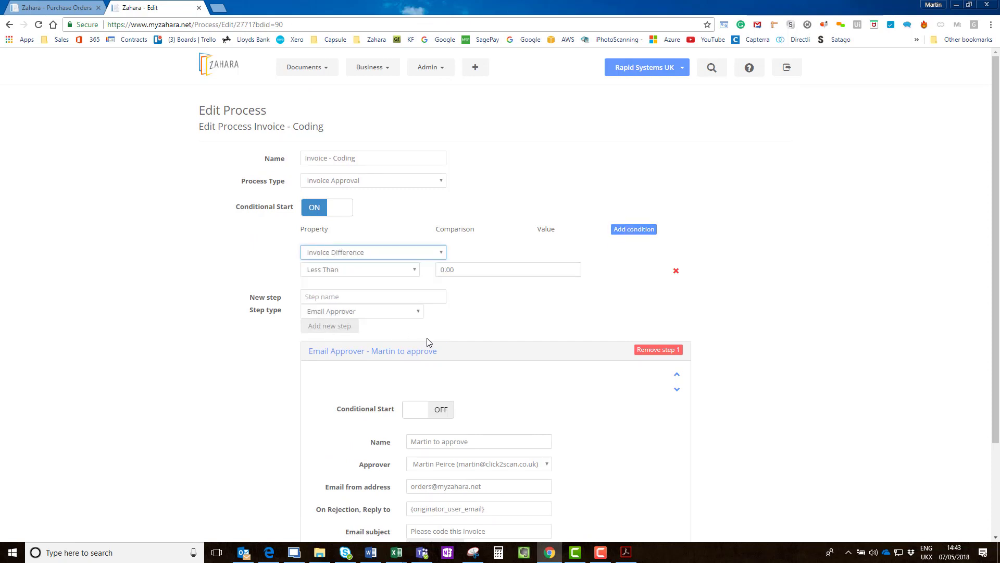
left_click(413, 273)
left_click(341, 289)
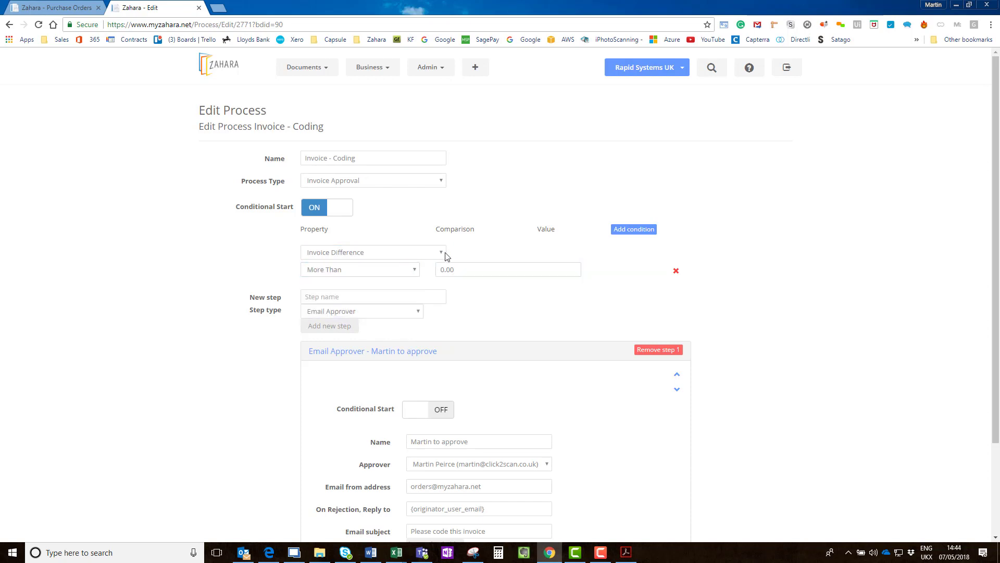
left_click(479, 270)
type("10.0")
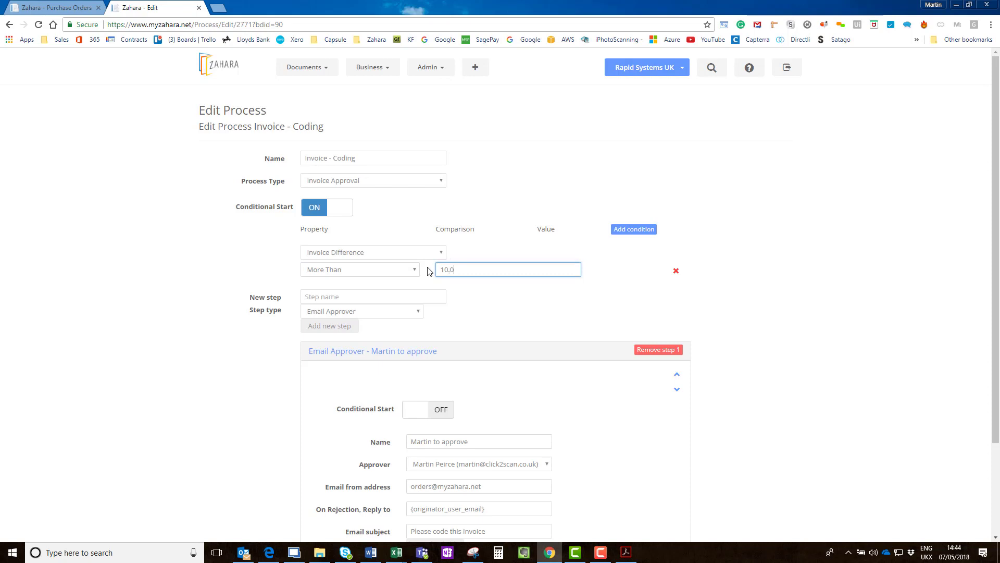
type("0")
Step: Add a second condition joined by OR: Invoice Difference, More than or equal percent, with the value 10
left_click(620, 230)
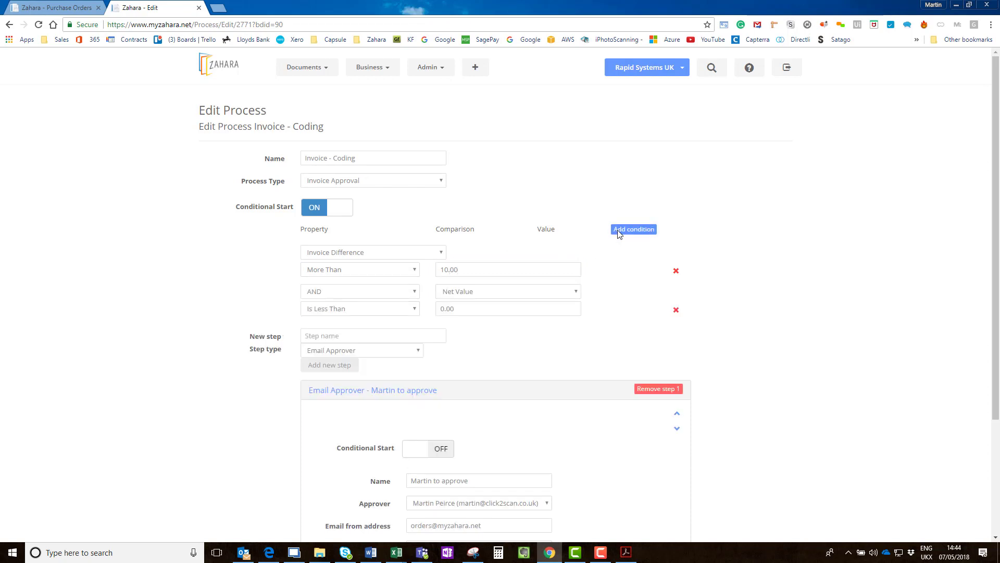
left_click(373, 290)
left_click(363, 305)
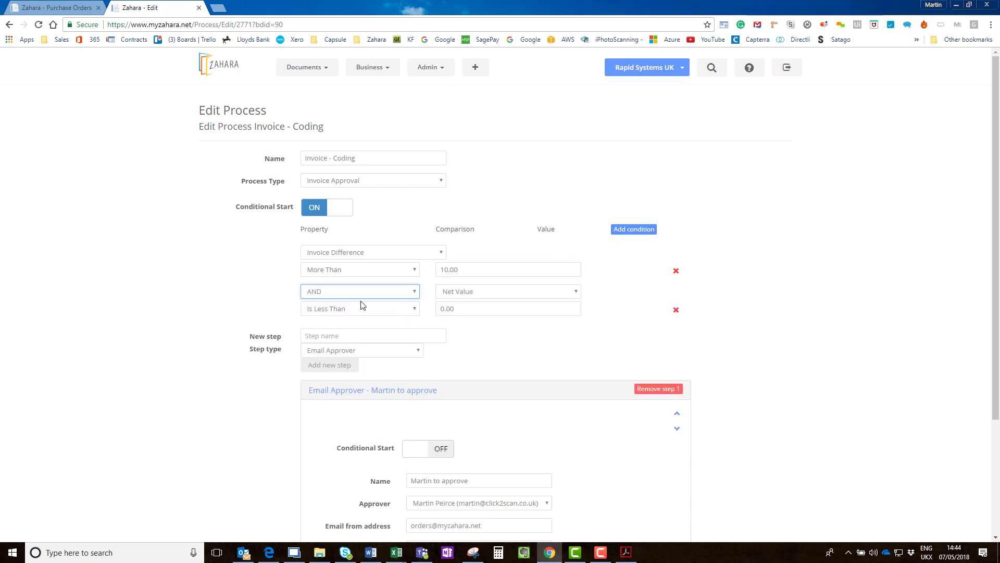
left_click(356, 293)
left_click(364, 312)
left_click(456, 292)
left_click(464, 368)
left_click(364, 308)
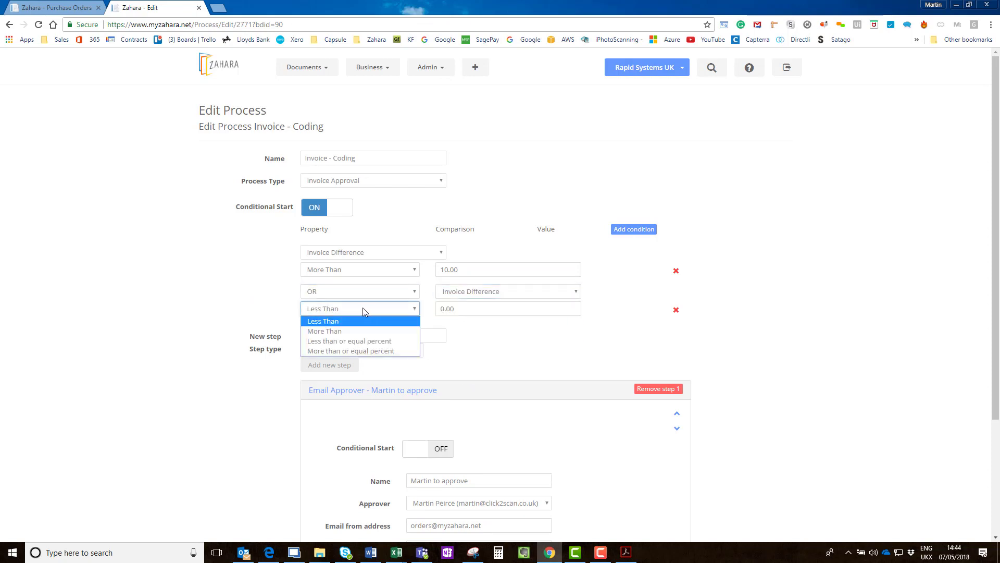
left_click(360, 351)
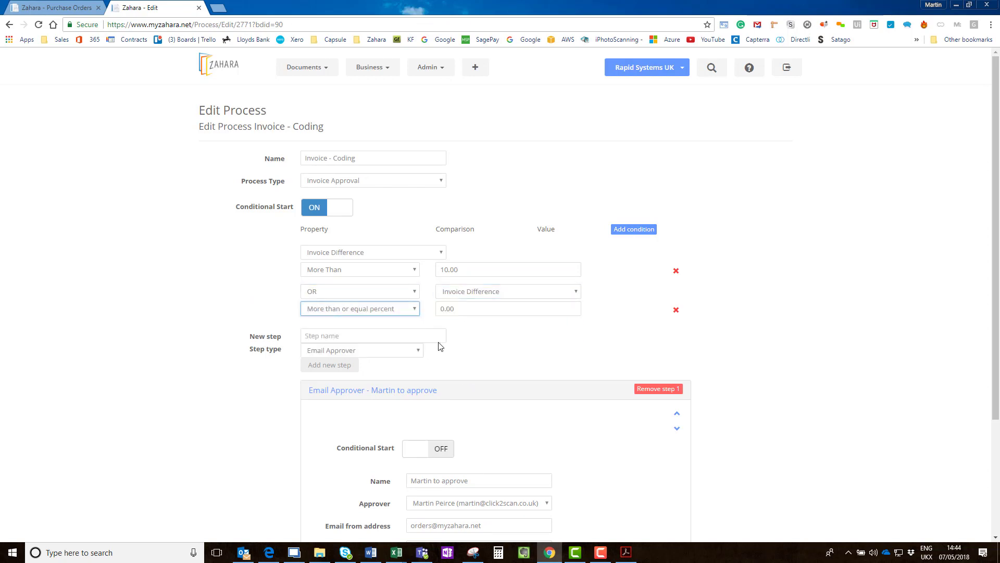
double_click(469, 308)
type("10")
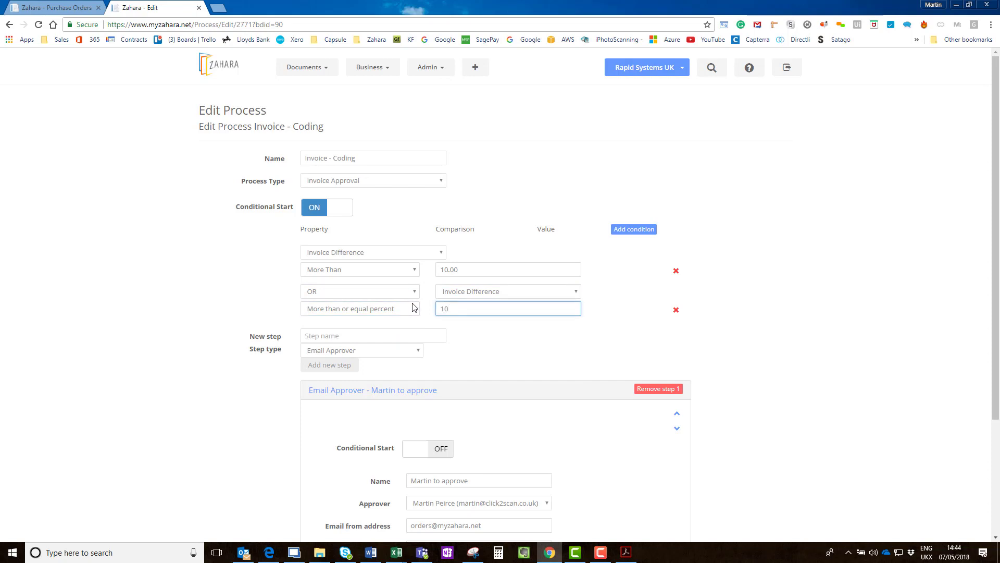
Step: Set the value of the second Invoice Difference condition to 5 percent
left_click(459, 331)
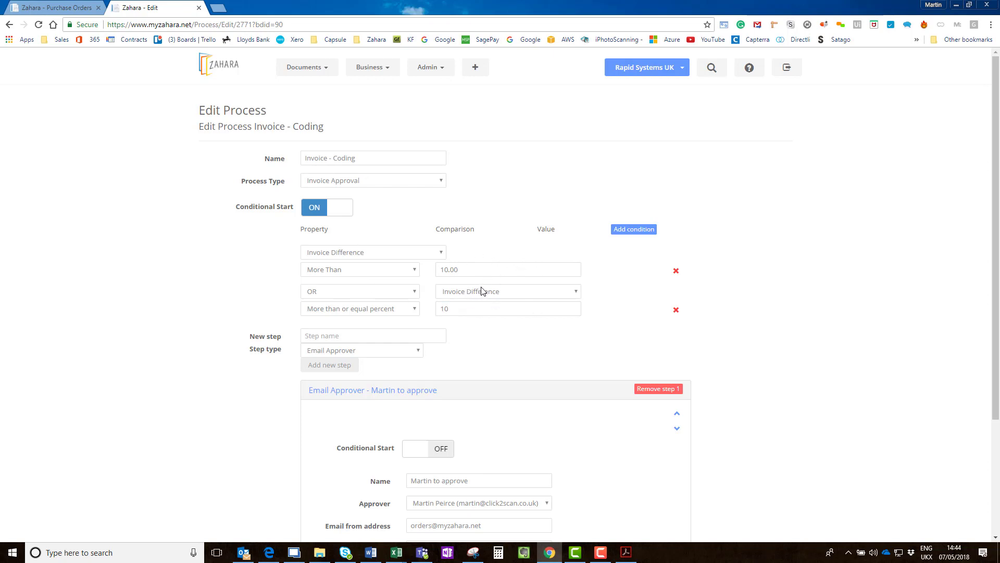
left_click_drag(459, 307, 427, 310)
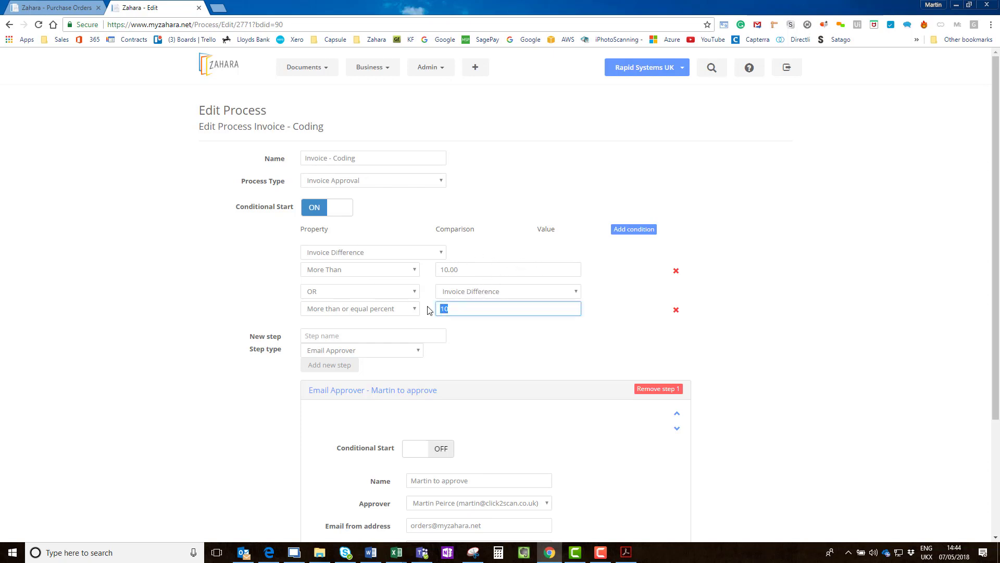
type("5")
left_click(521, 334)
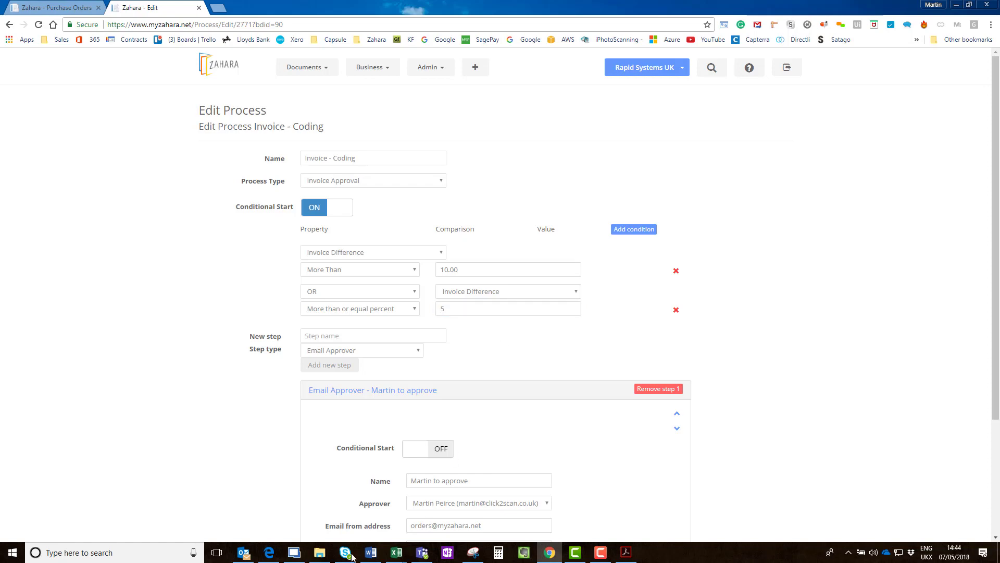
Step: Switch to Outlook and open the "New invoice for approval" email for the ABBYY UK Ltd invoice
left_click(245, 553)
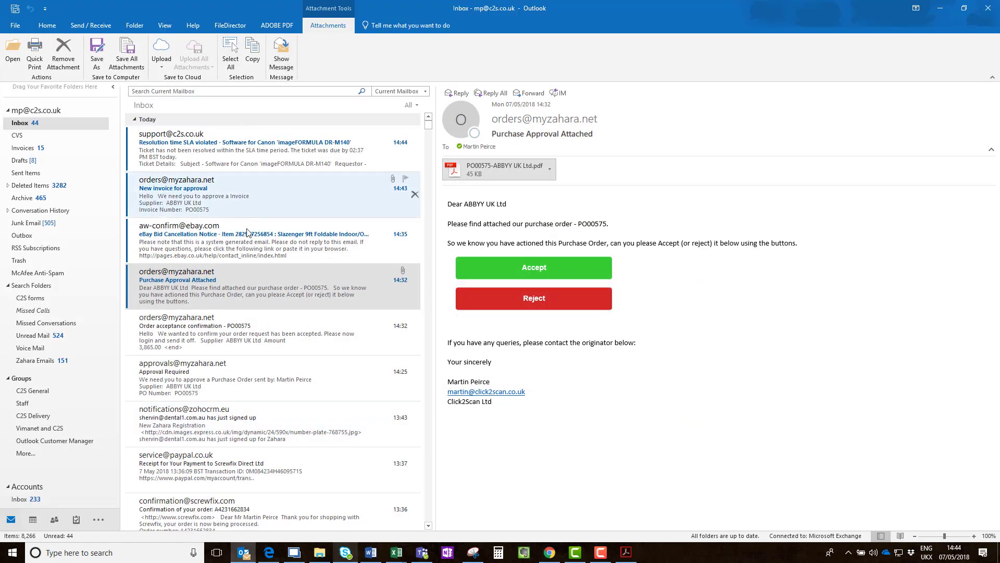
left_click(196, 208)
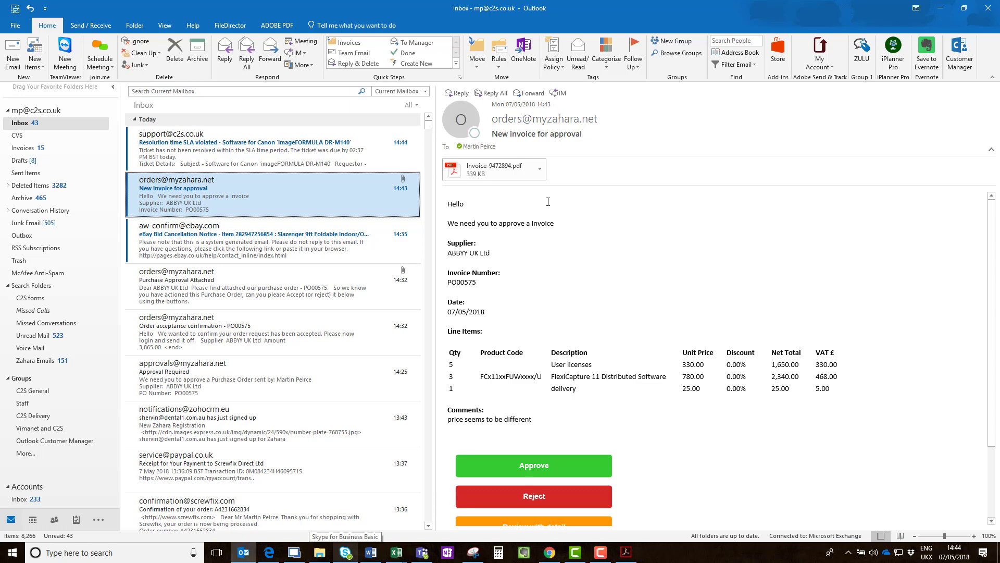
Step: Reject the ABBYY UK Ltd invoice from its approval email and put away the browser window that opens
scroll(591, 263, "down", 3)
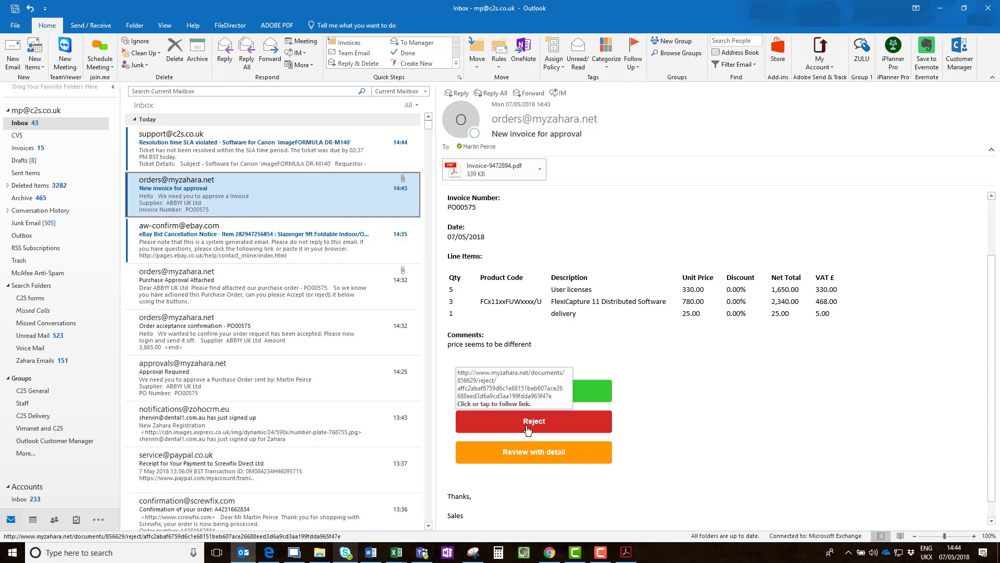
left_click(527, 428)
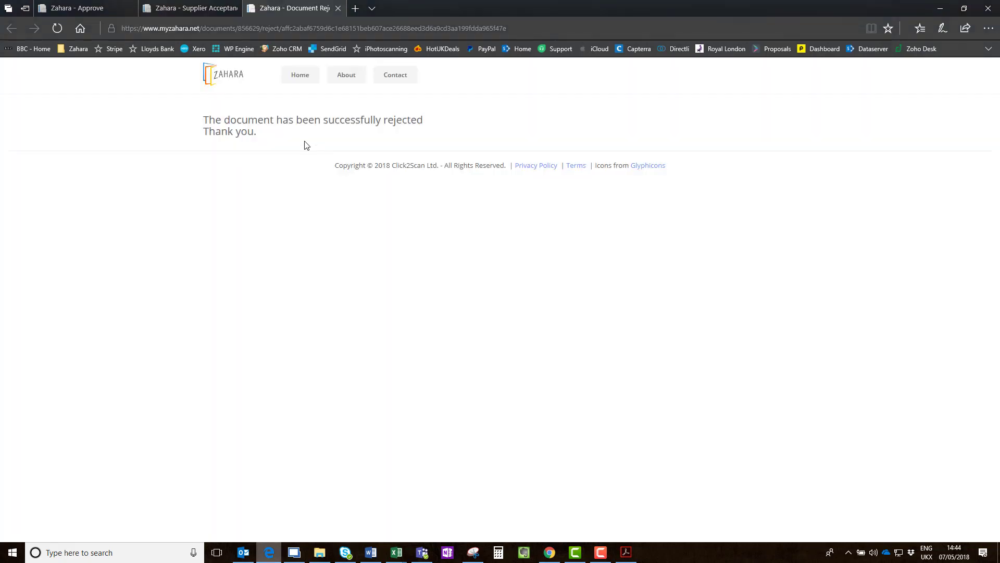
left_click(941, 7)
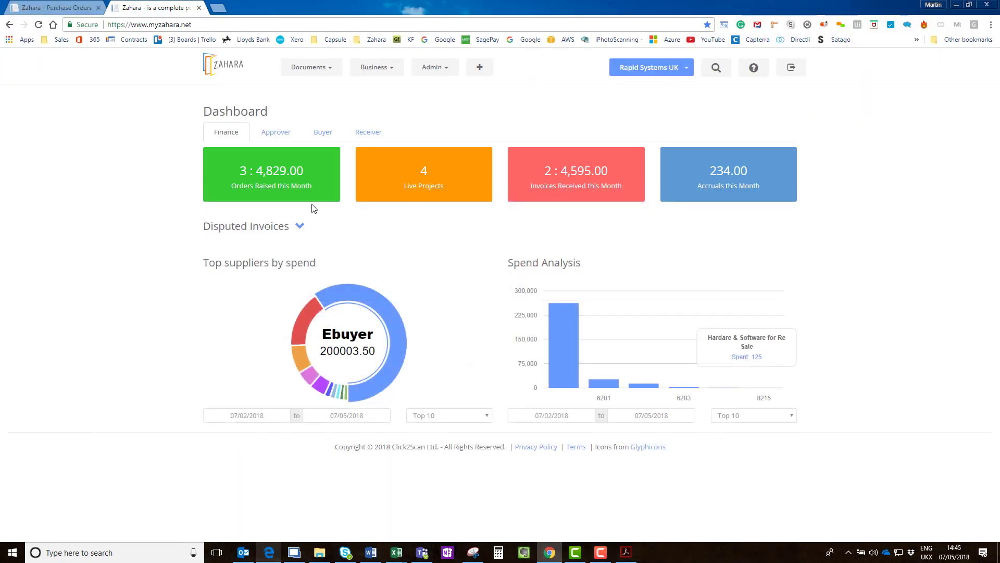
Step: Expand Disputed Invoices on the dashboard, go to its second page and open the ABBYY UK Ltd invoice dated 07/05/2018
left_click(299, 226)
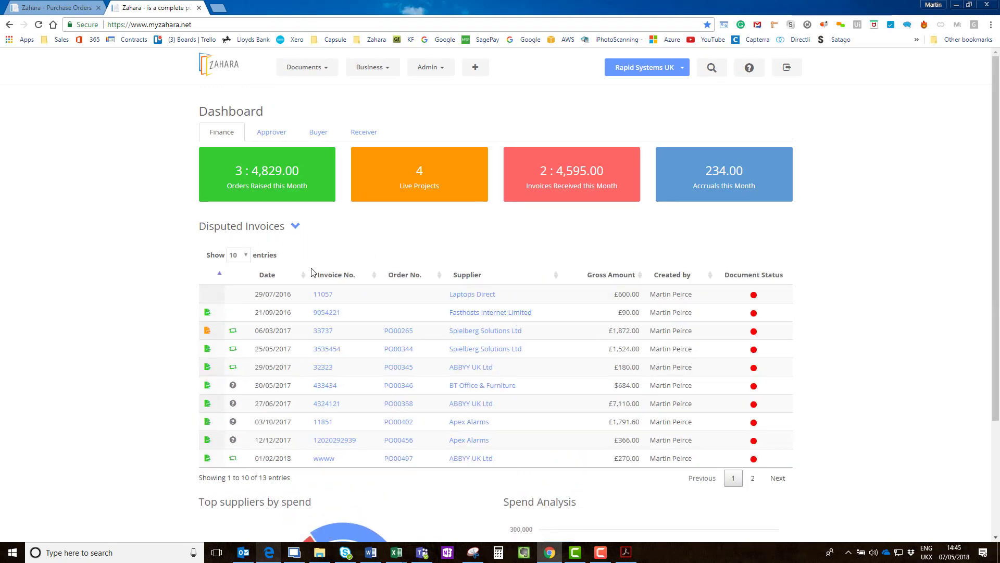
left_click(753, 479)
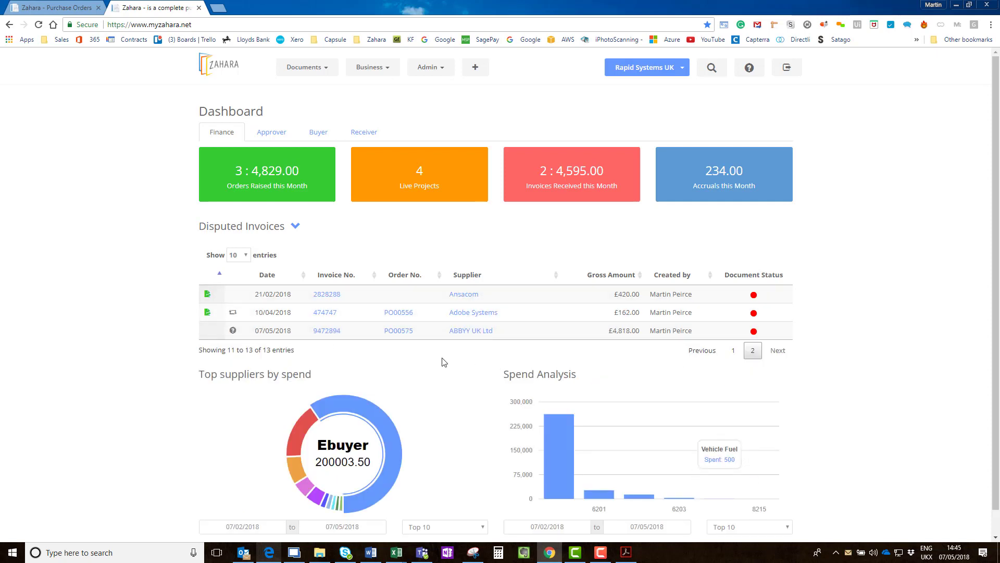
left_click(332, 332)
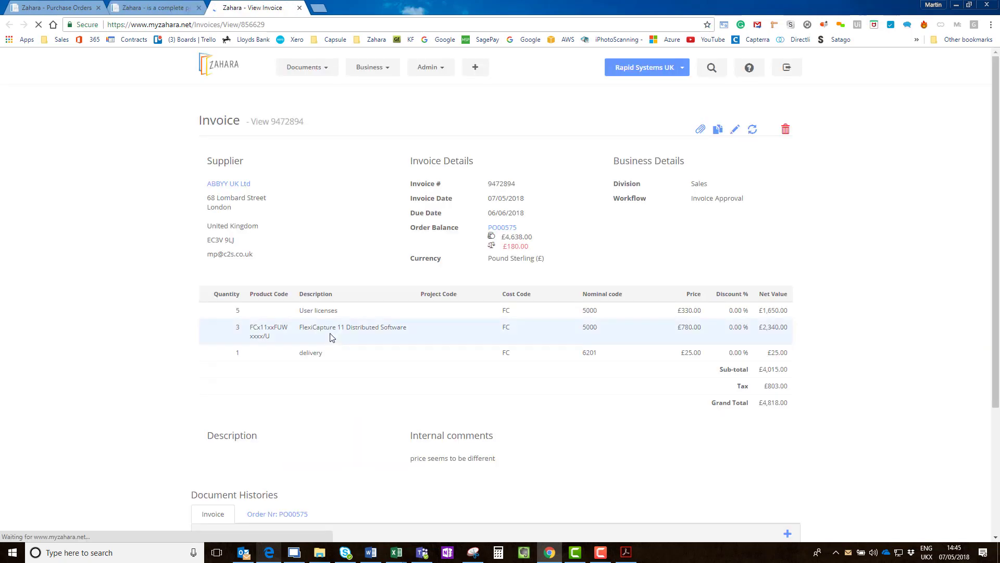
scroll(406, 365, "down", 3)
scroll(406, 366, "down", 1)
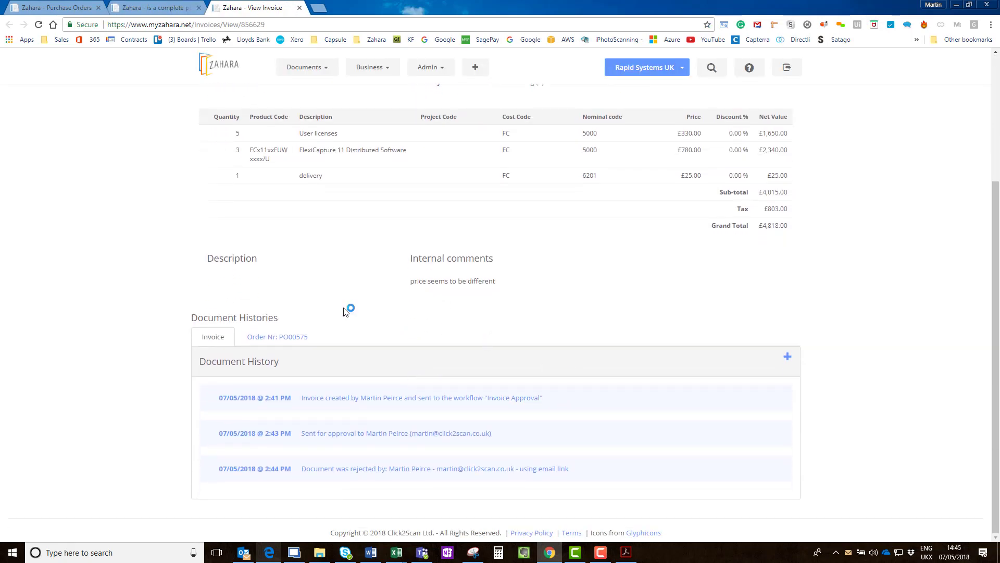
Step: Add the note "Need to get credit note as price too high" to the invoice's document history
left_click(787, 357)
left_click(449, 116)
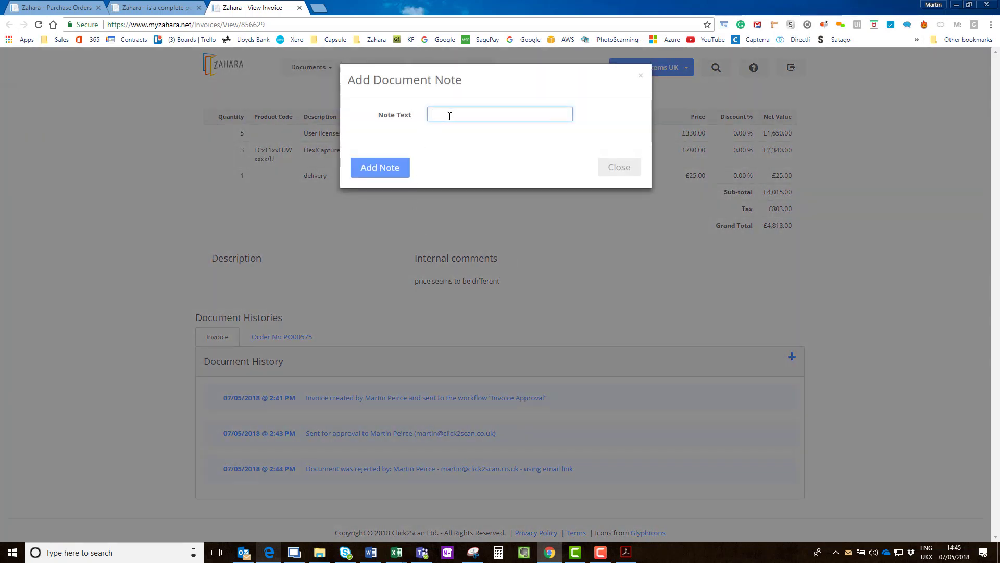
type("Need to get credit nor")
type("e as price too high")
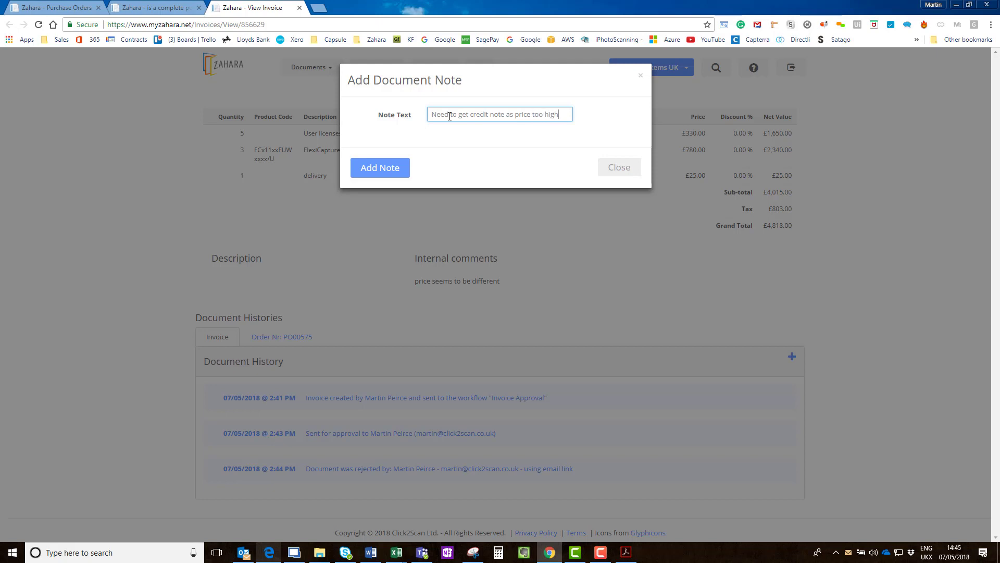
left_click(380, 168)
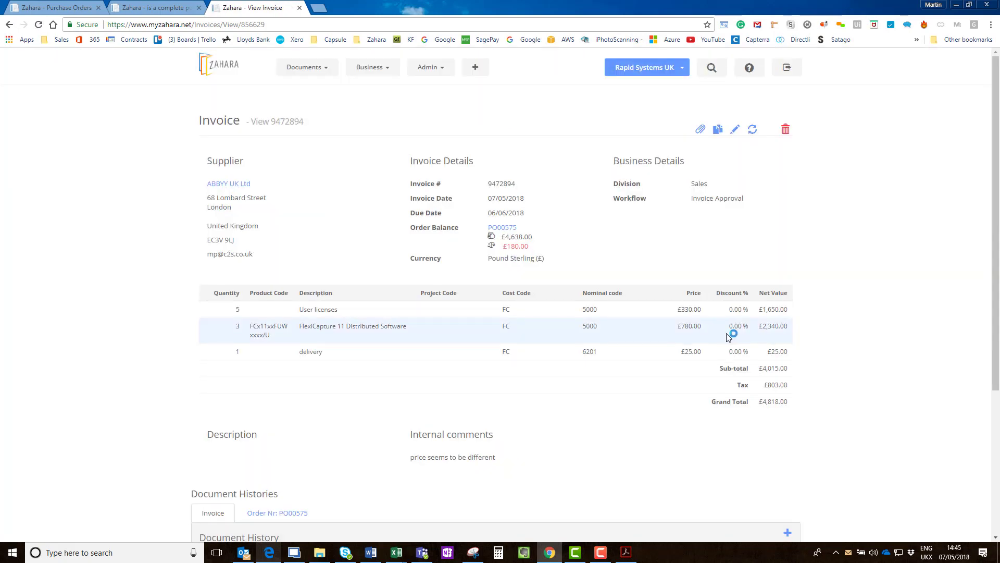
scroll(699, 292, "down", 4)
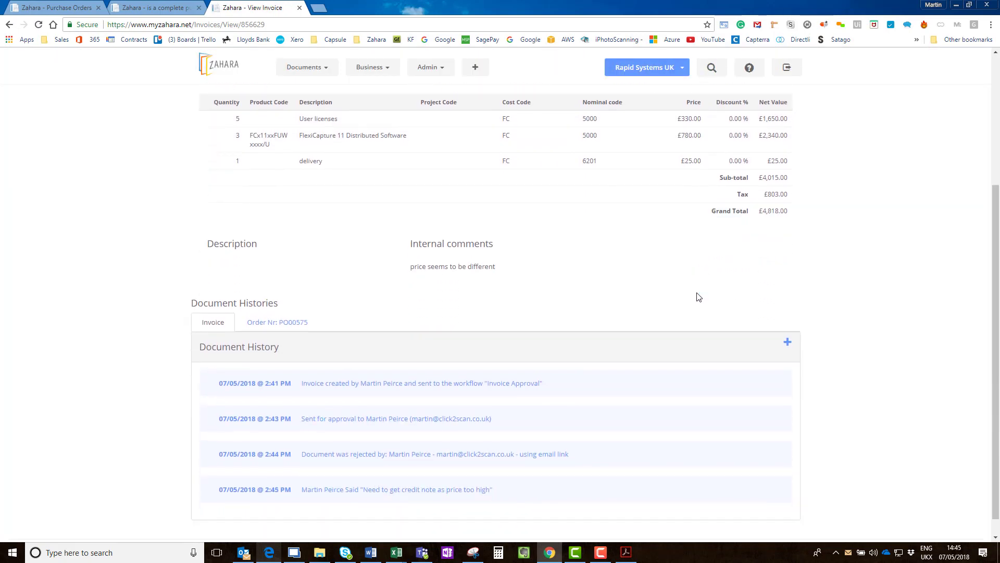
Step: Review the invoice's order balance, line items and document history entries
scroll(605, 239, "up", 2)
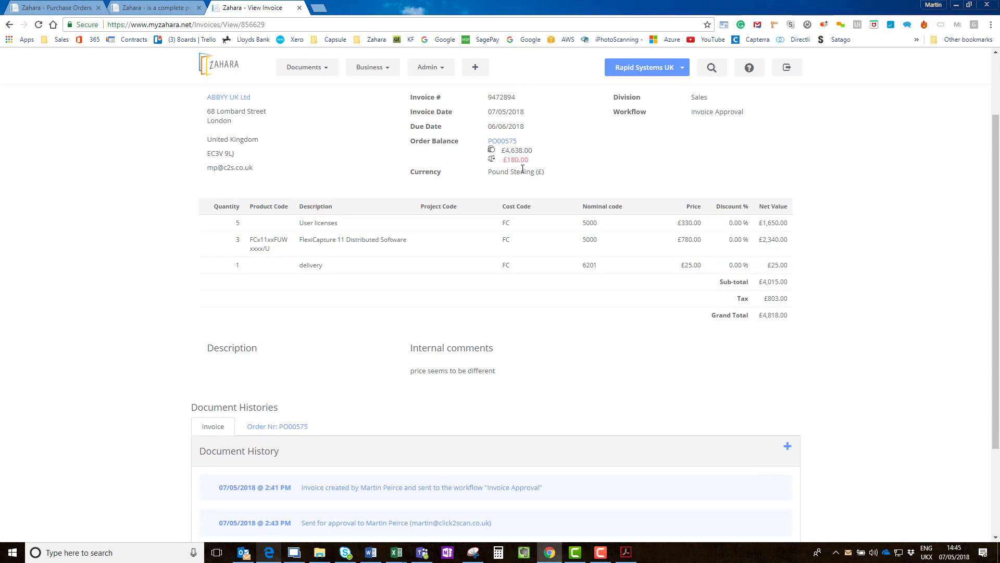
scroll(523, 169, "up", 2)
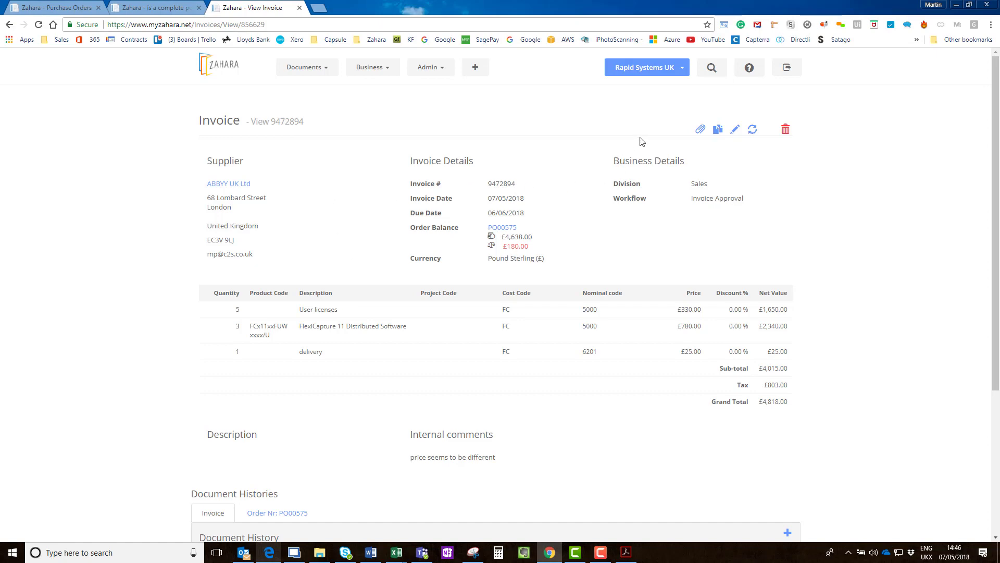
scroll(557, 318, "down", 2)
scroll(521, 354, "down", 3)
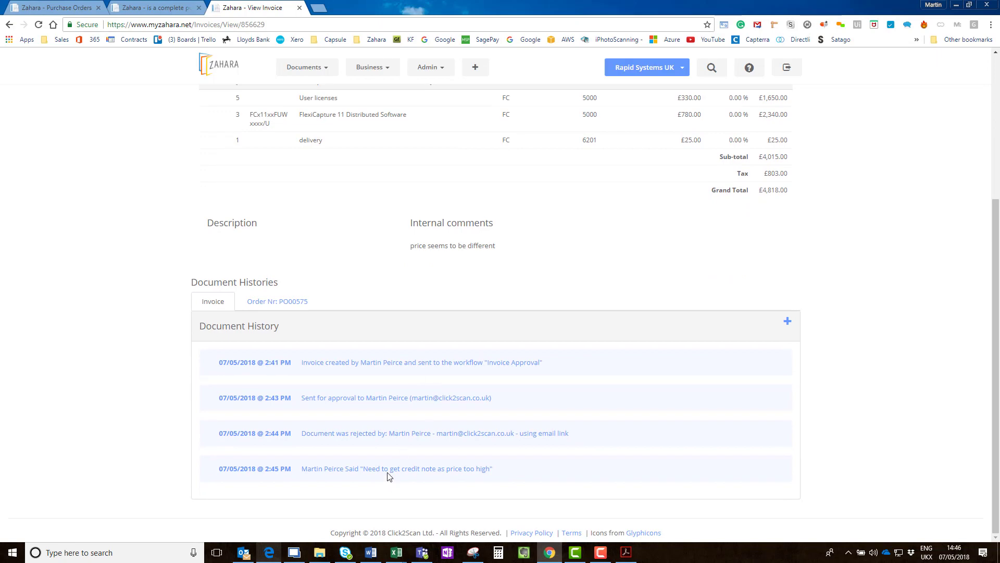
scroll(380, 339, "up", 3)
scroll(372, 361, "up", 1)
scroll(334, 349, "down", 4)
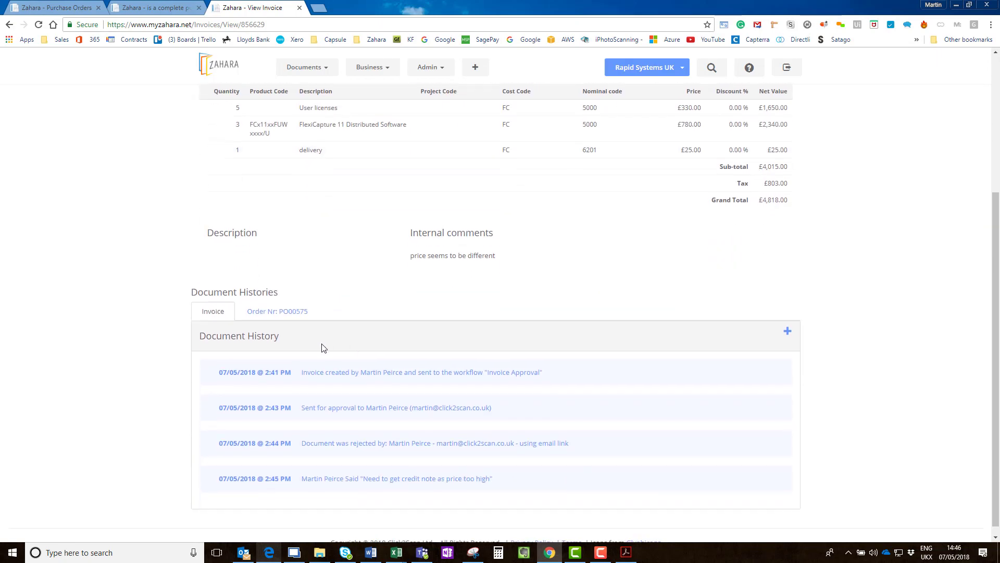
Step: Review the linked purchase order's document history, and open the PDF attached to the invoice
left_click(292, 305)
scroll(353, 331, "down", 5)
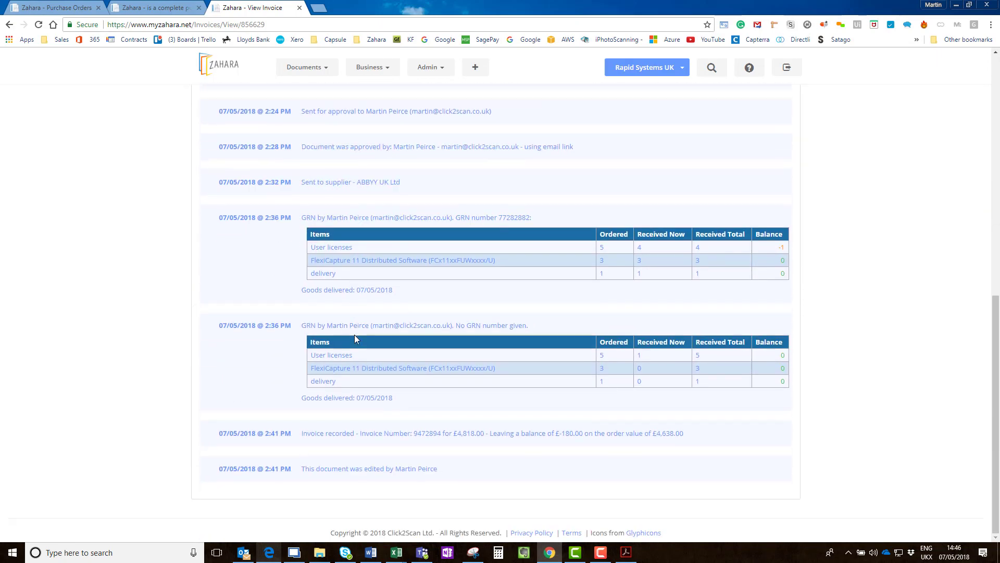
scroll(355, 334, "up", 2)
scroll(355, 336, "up", 7)
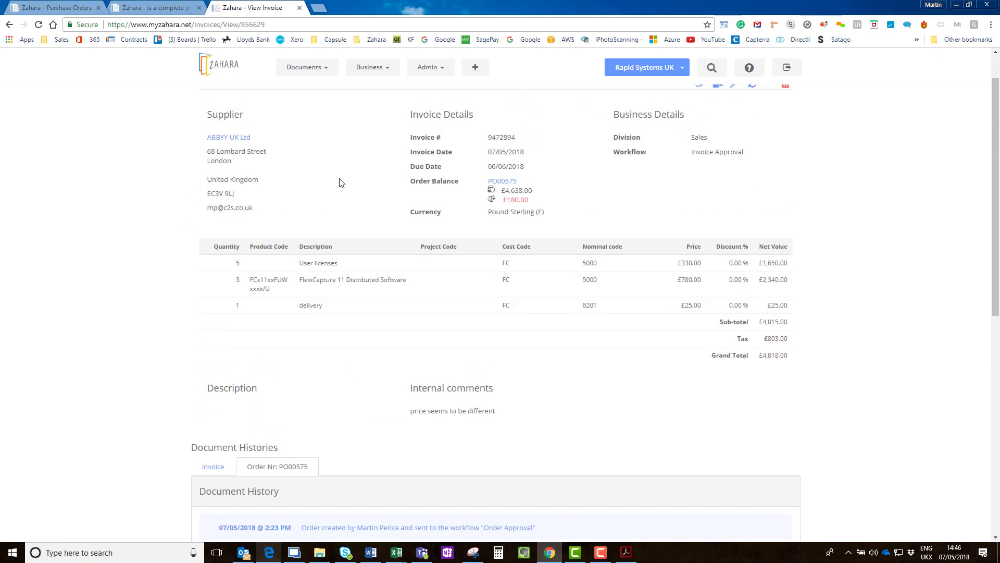
left_click(701, 130)
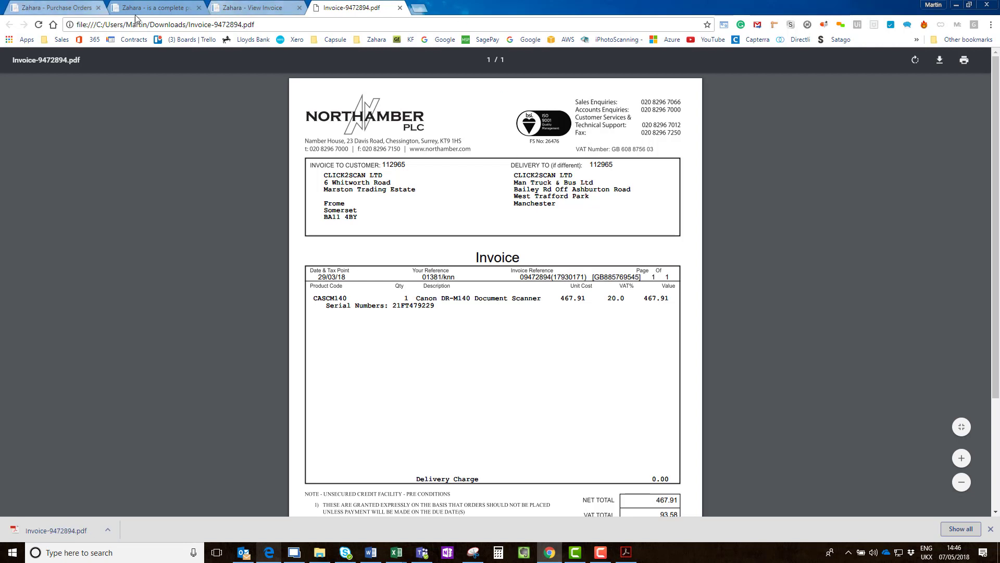
Step: Return to the dashboard, log out of Zahara and open the registration form for a new trial organisation
left_click(156, 8)
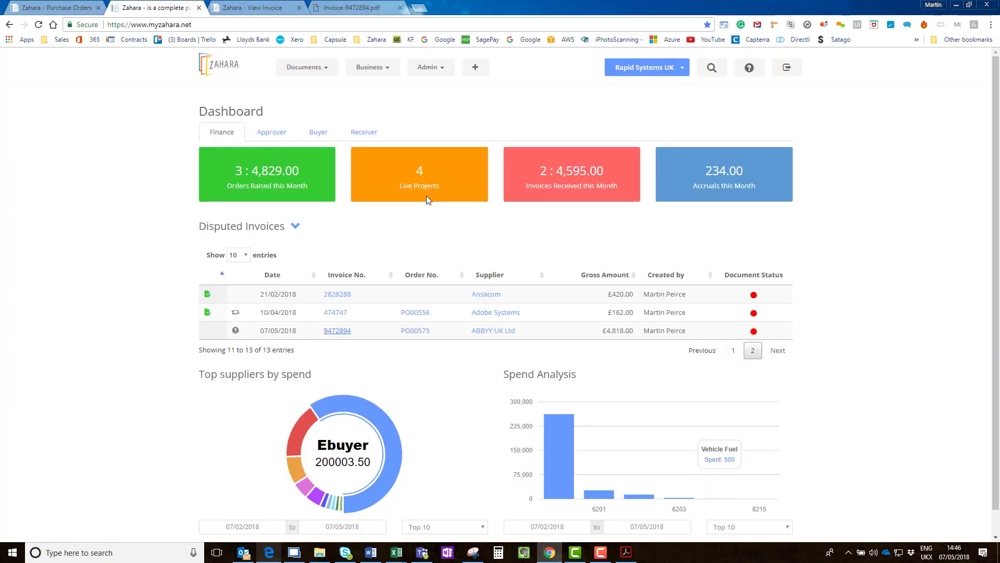
scroll(446, 277, "down", 1)
scroll(443, 281, "up", 1)
left_click(787, 68)
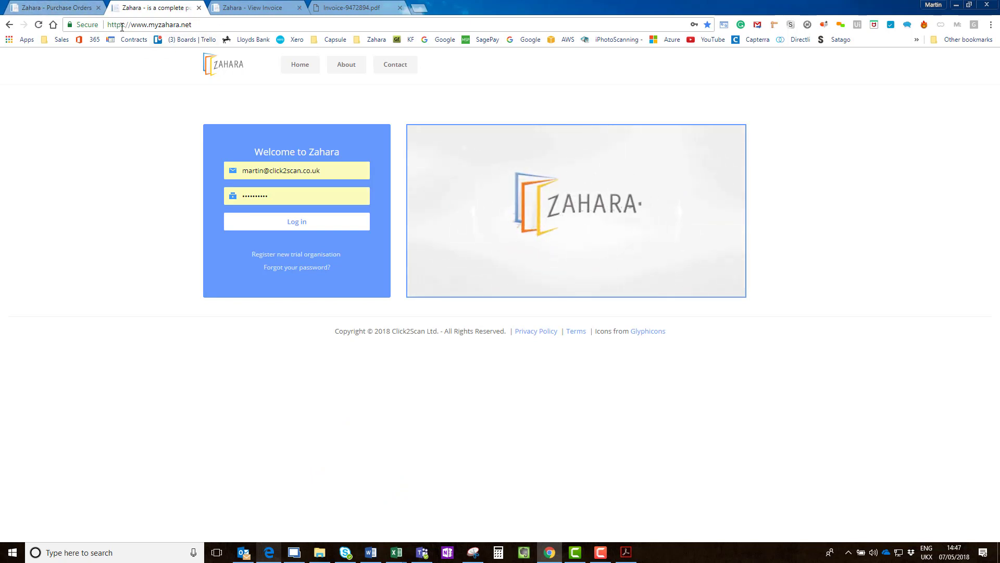
left_click(285, 255)
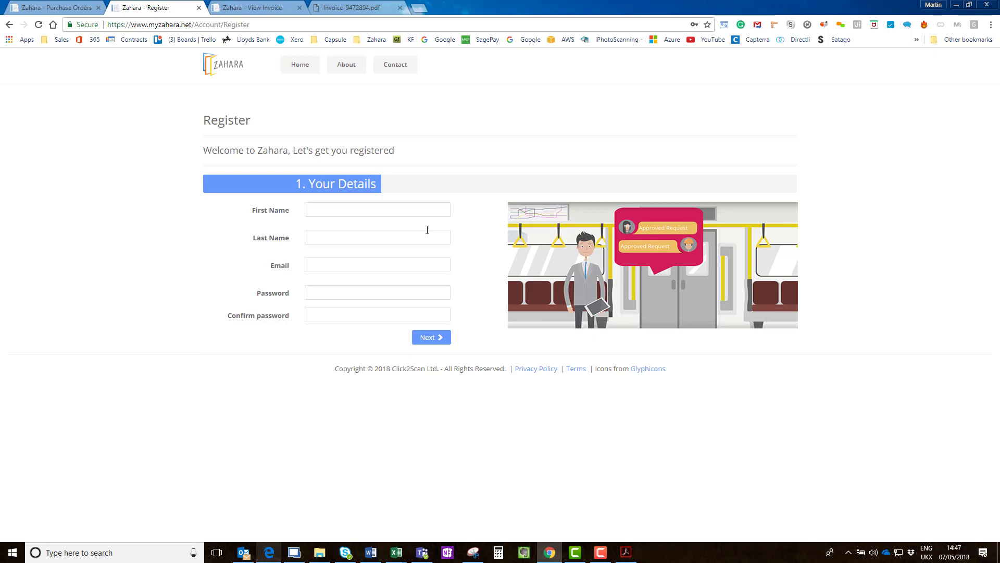
Step: Open the Help Guide from the invoice page and examine its knowledge base topics and tutorial videos
left_click(252, 7)
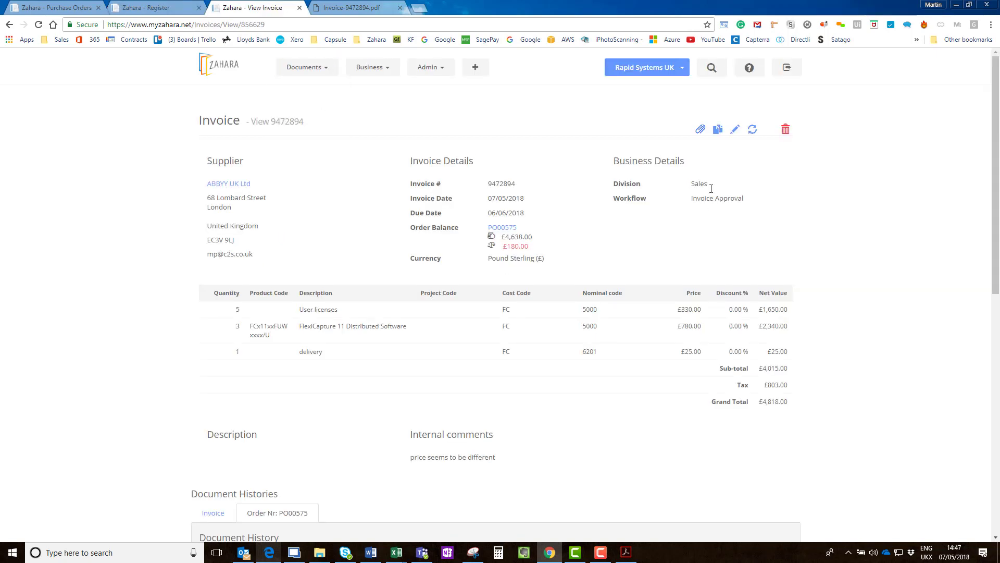
left_click(749, 68)
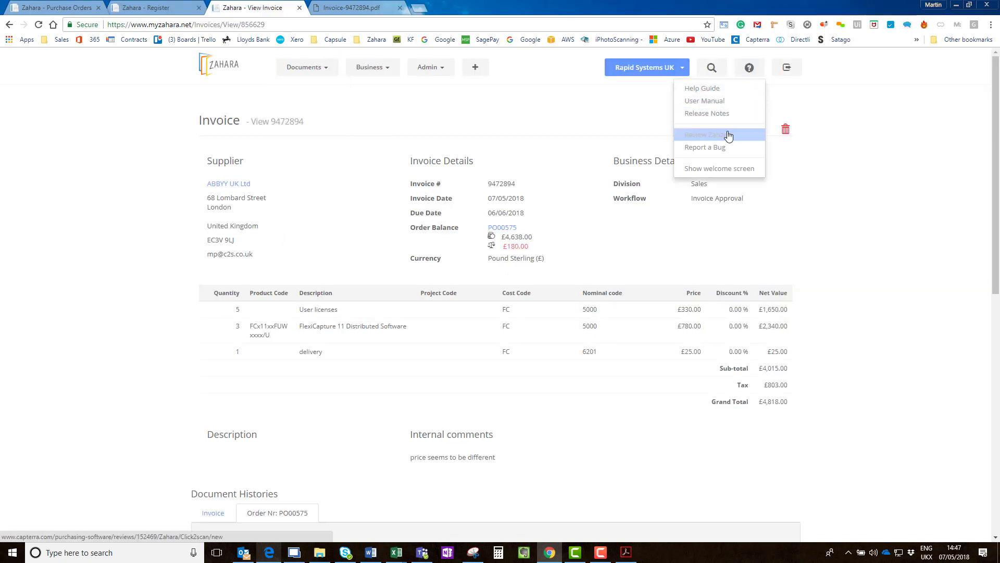
left_click(715, 90)
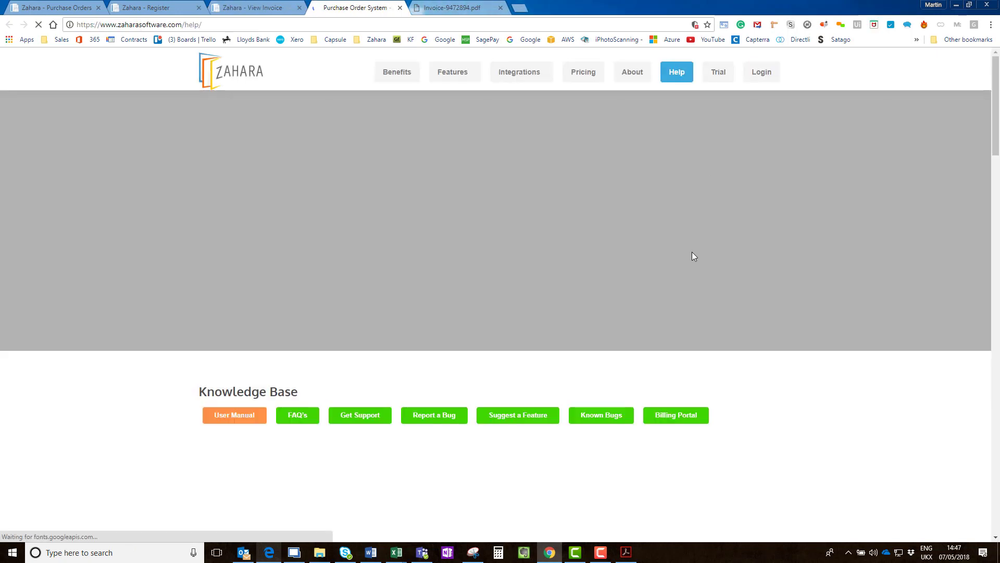
scroll(691, 277, "down", 4)
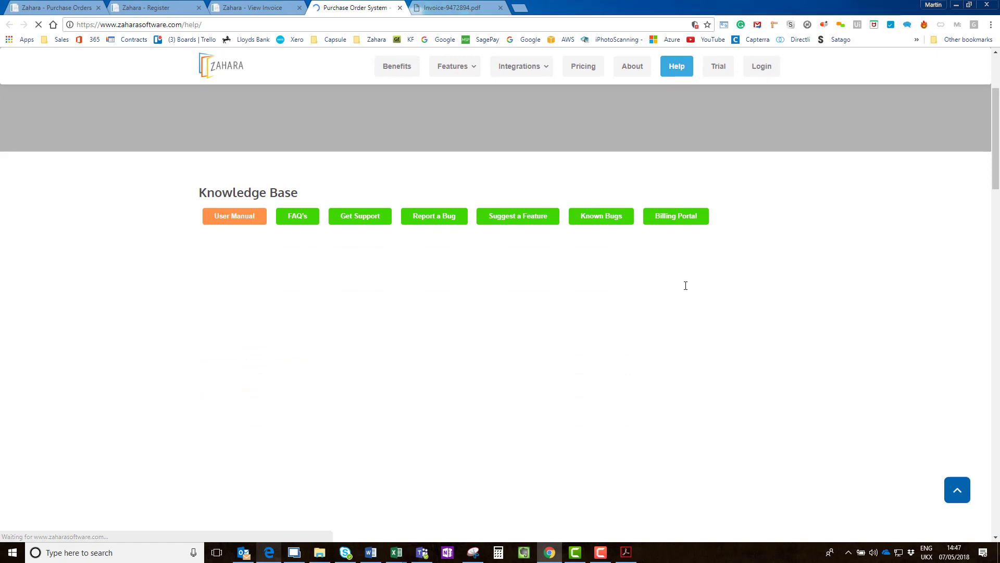
scroll(685, 285, "down", 9)
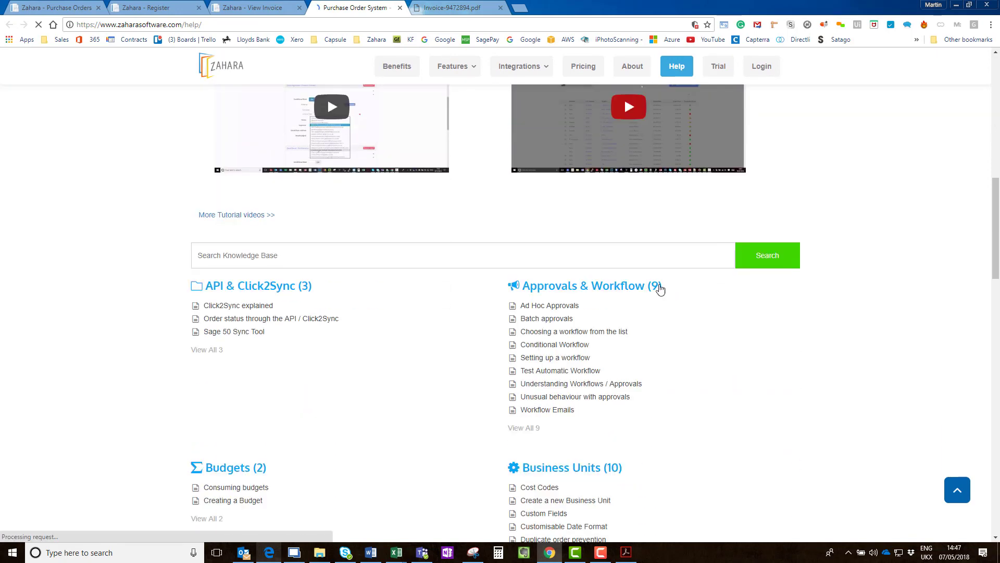
scroll(579, 385, "down", 10)
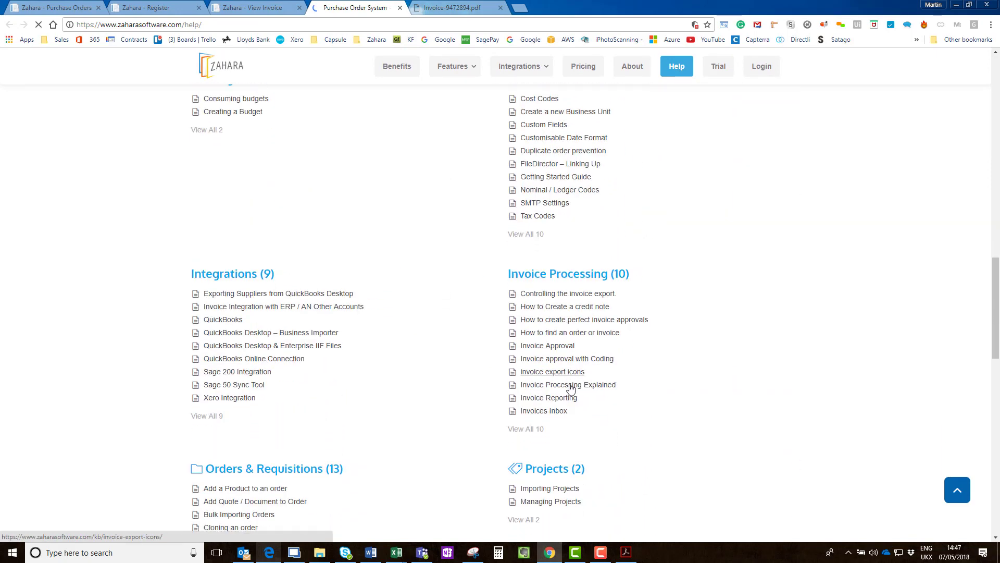
scroll(572, 390, "down", 2)
scroll(573, 389, "up", 13)
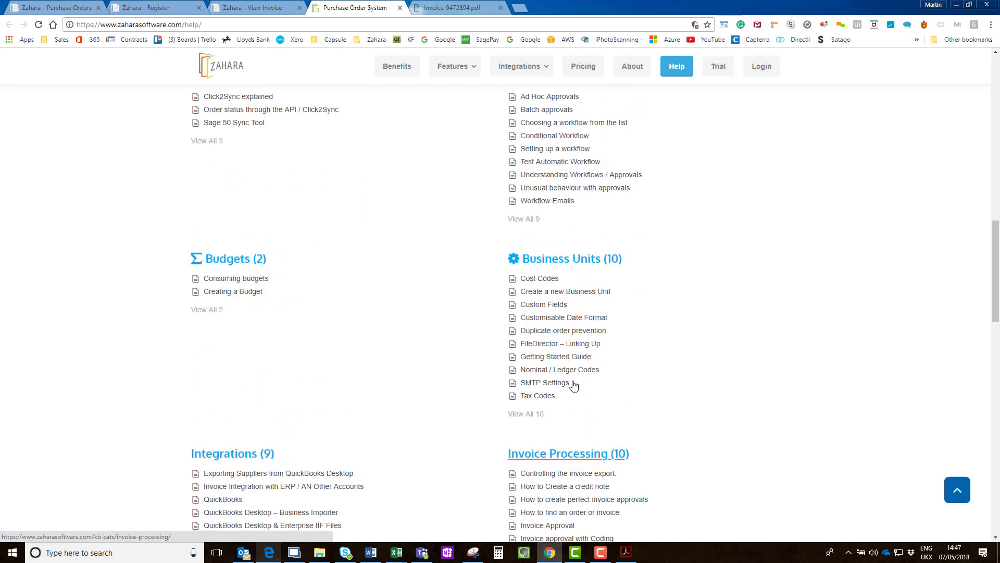
scroll(573, 381, "up", 7)
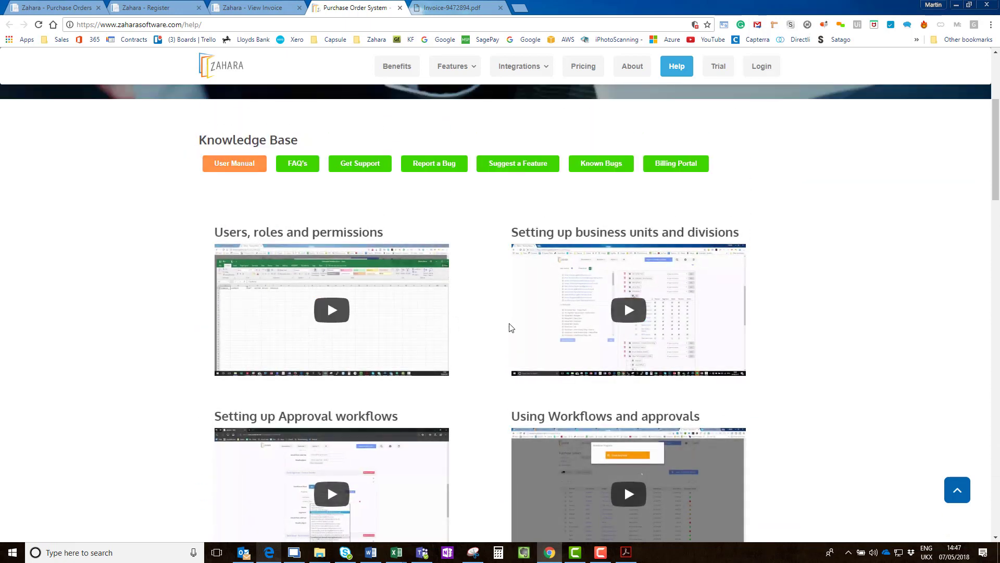
scroll(536, 336, "down", 3)
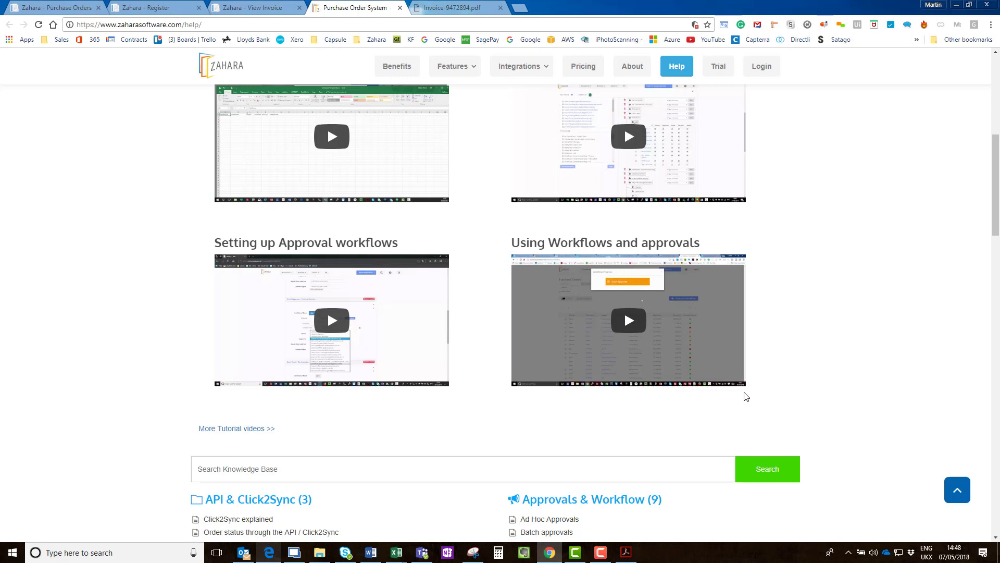
scroll(748, 398, "up", 3)
scroll(750, 399, "up", 3)
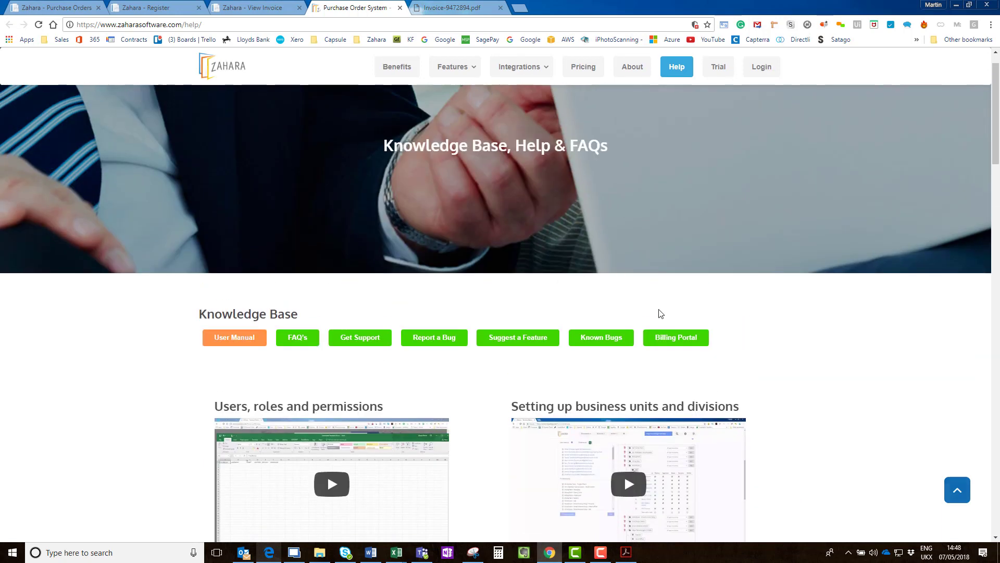
Step: Open the website's Pricing page and examine the four edition plans and the add-on prices
left_click(584, 73)
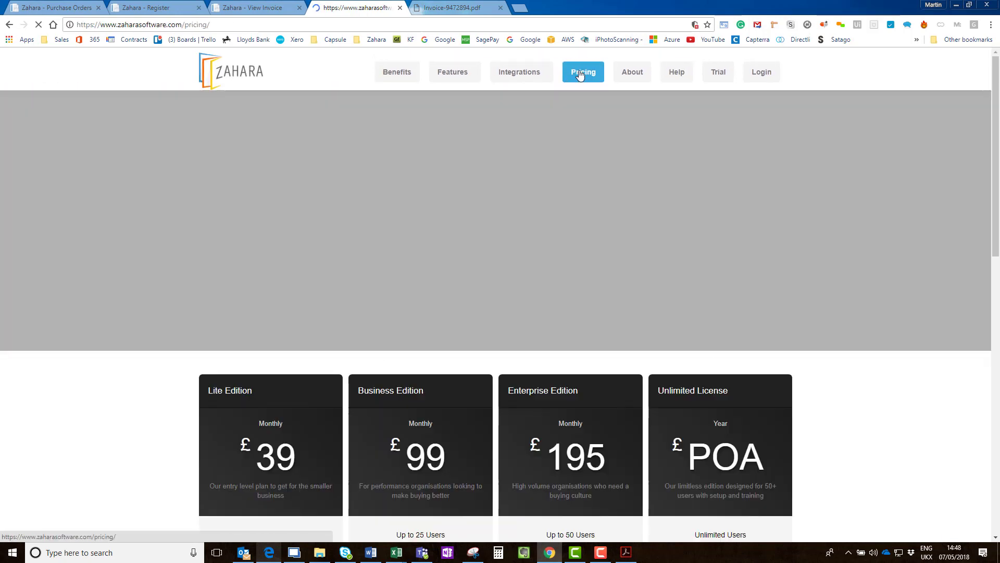
scroll(552, 311, "down", 4)
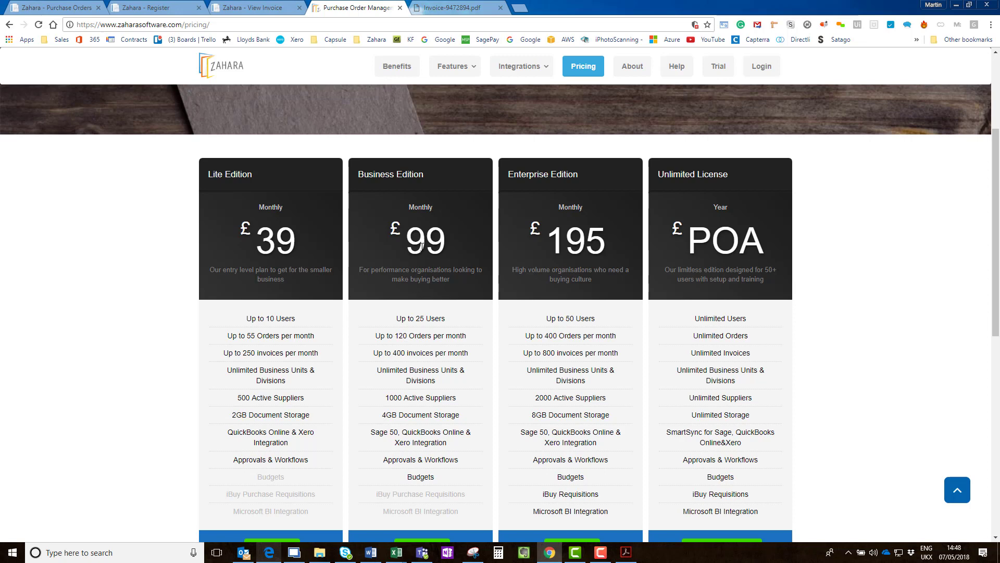
scroll(568, 295, "down", 7)
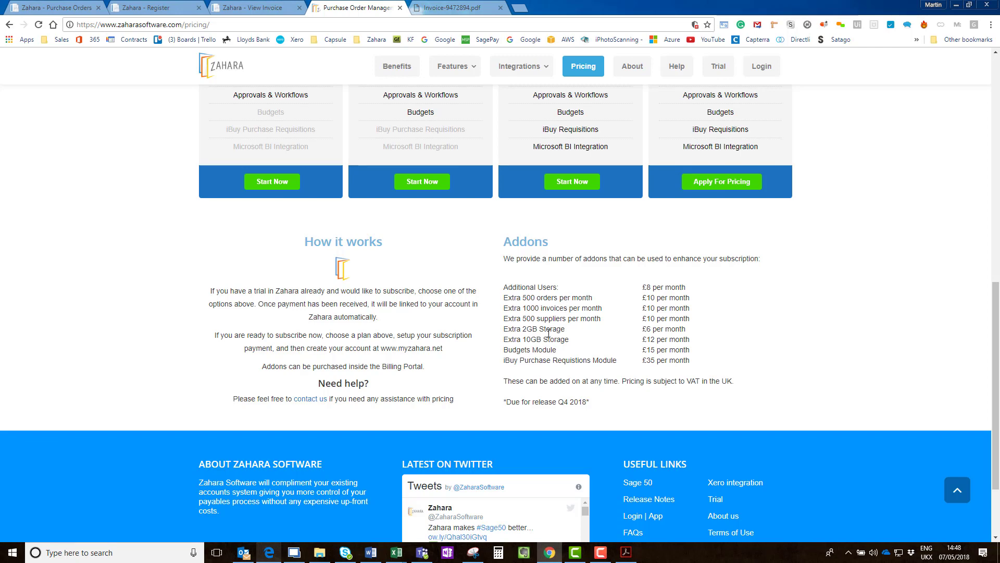
scroll(554, 333, "up", 10)
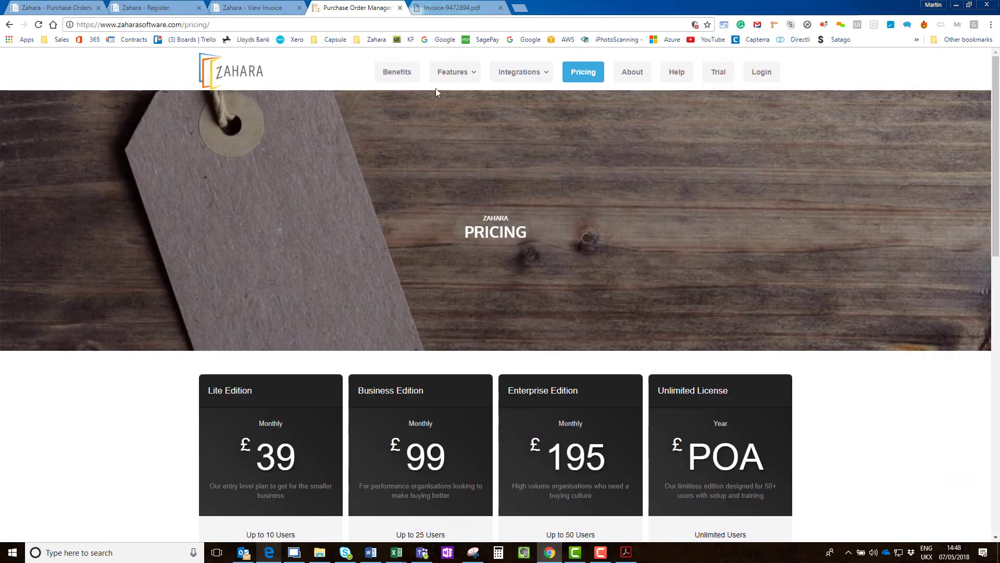
Step: Show the list of feature pages on the Zahara website
mouse_move(452, 73)
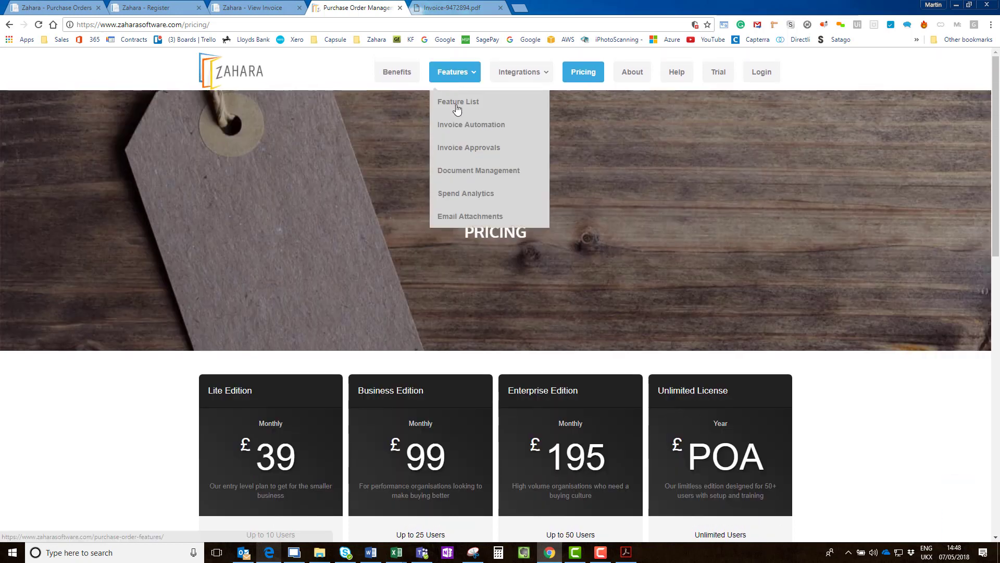